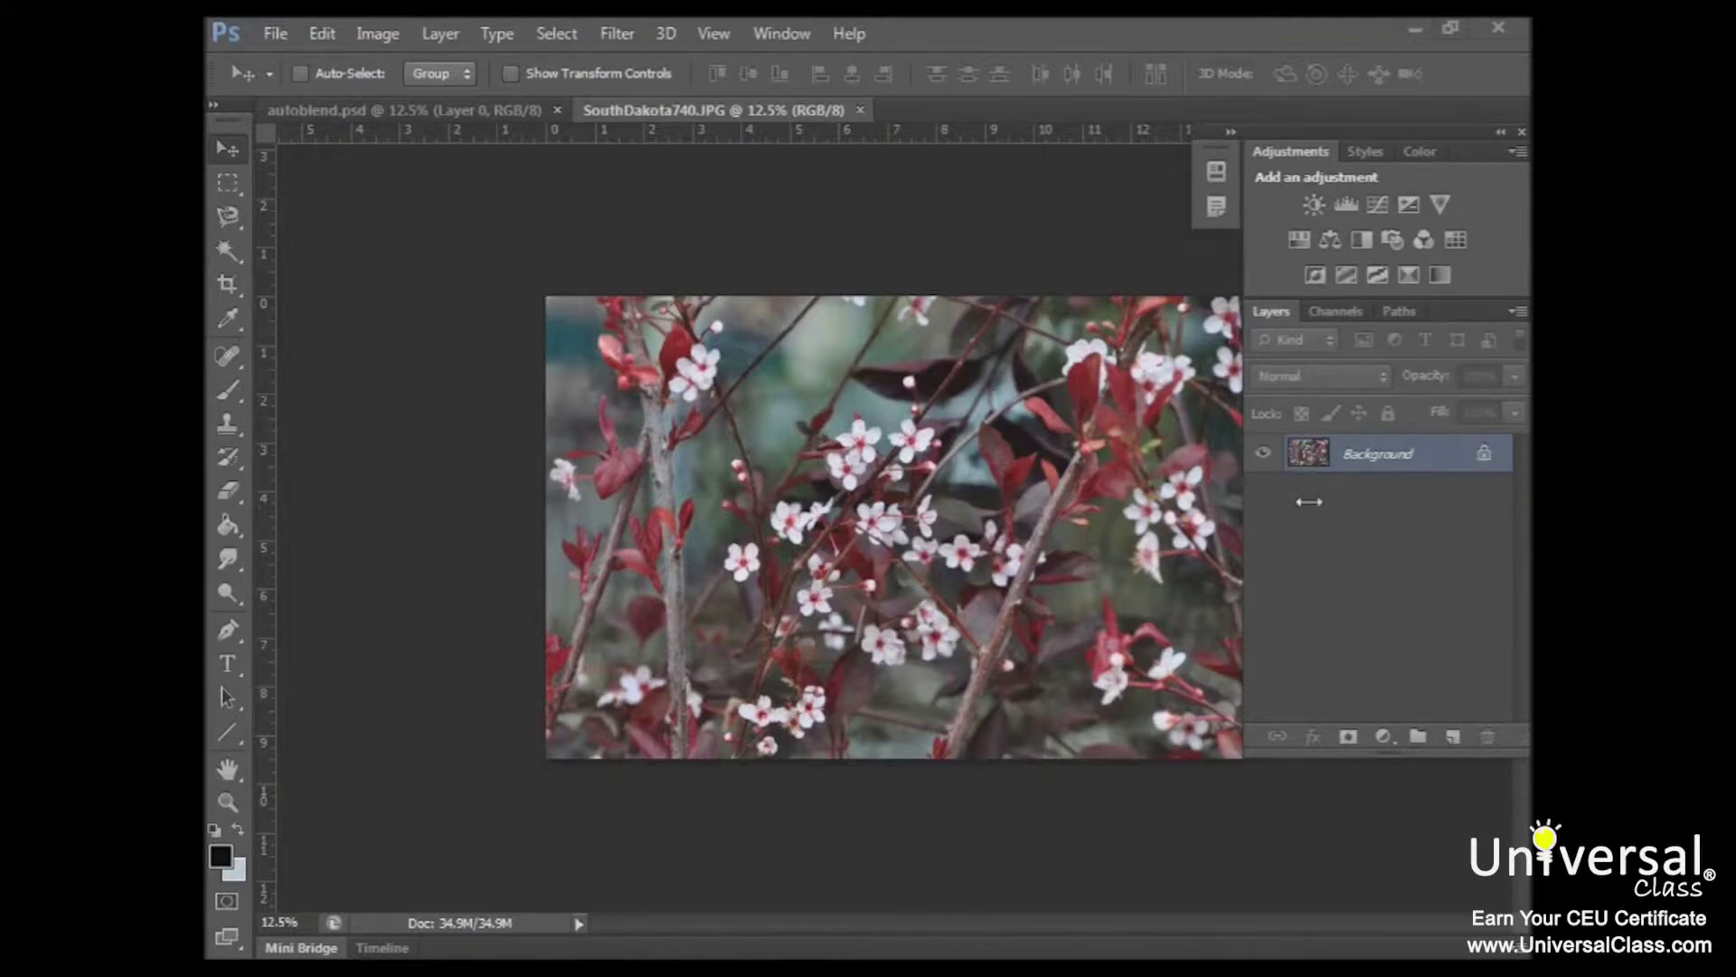
left_click(794, 35)
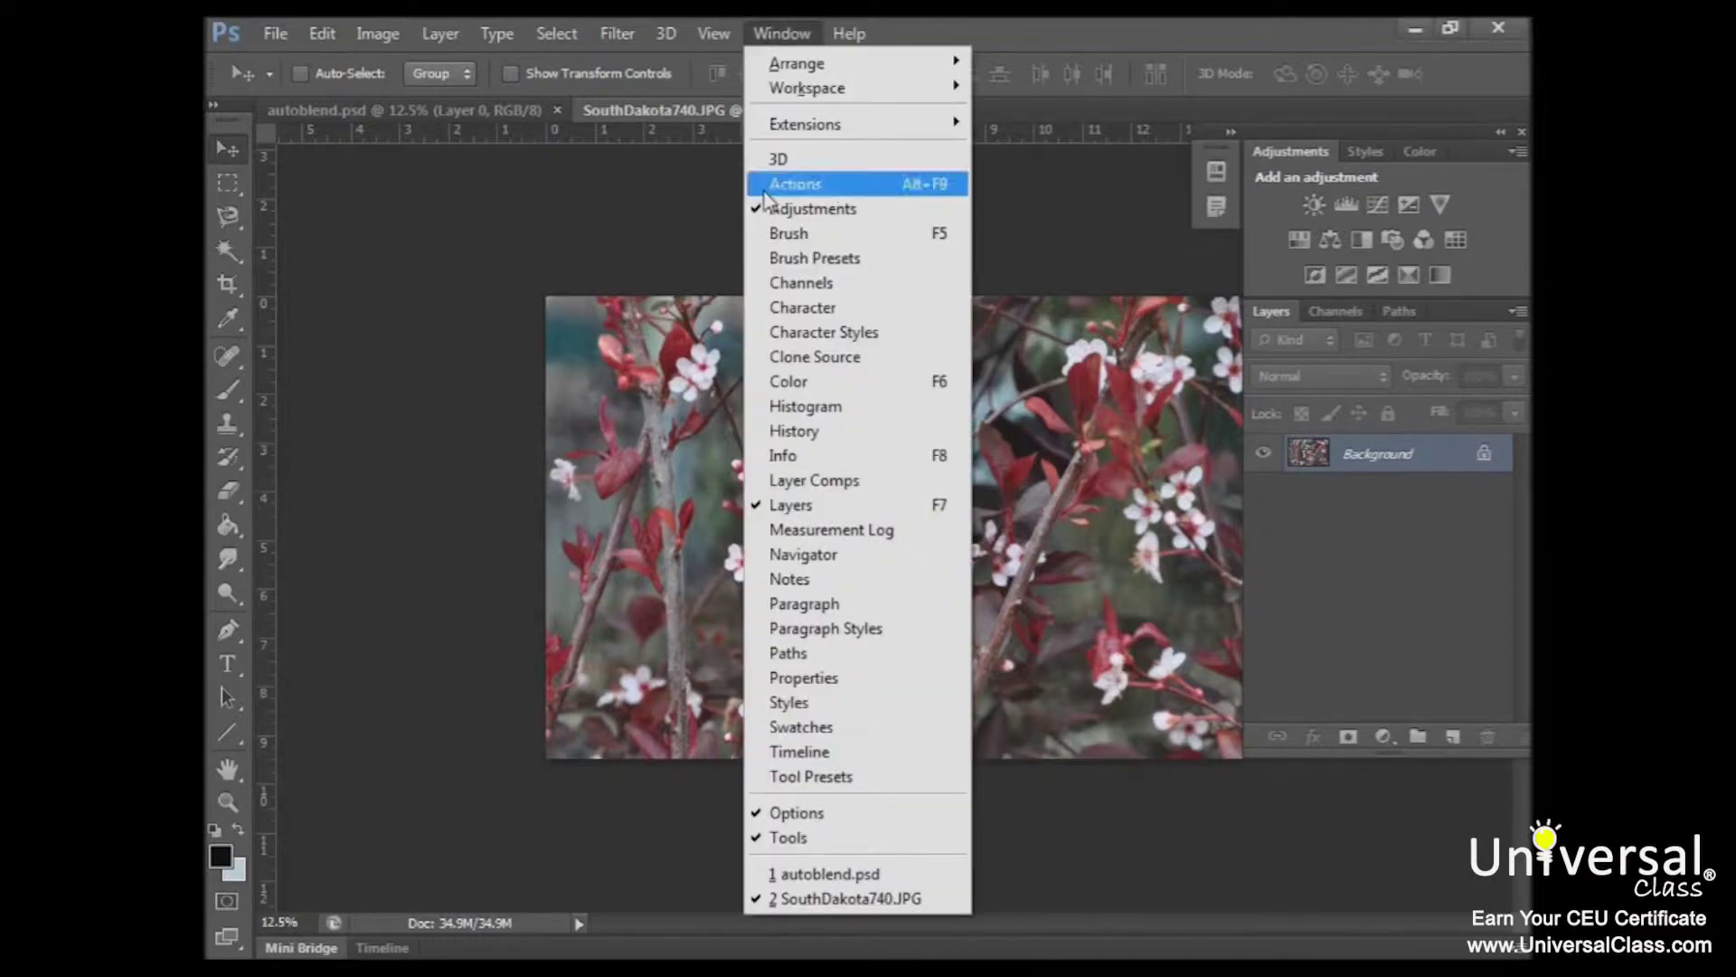
left_click(807, 506)
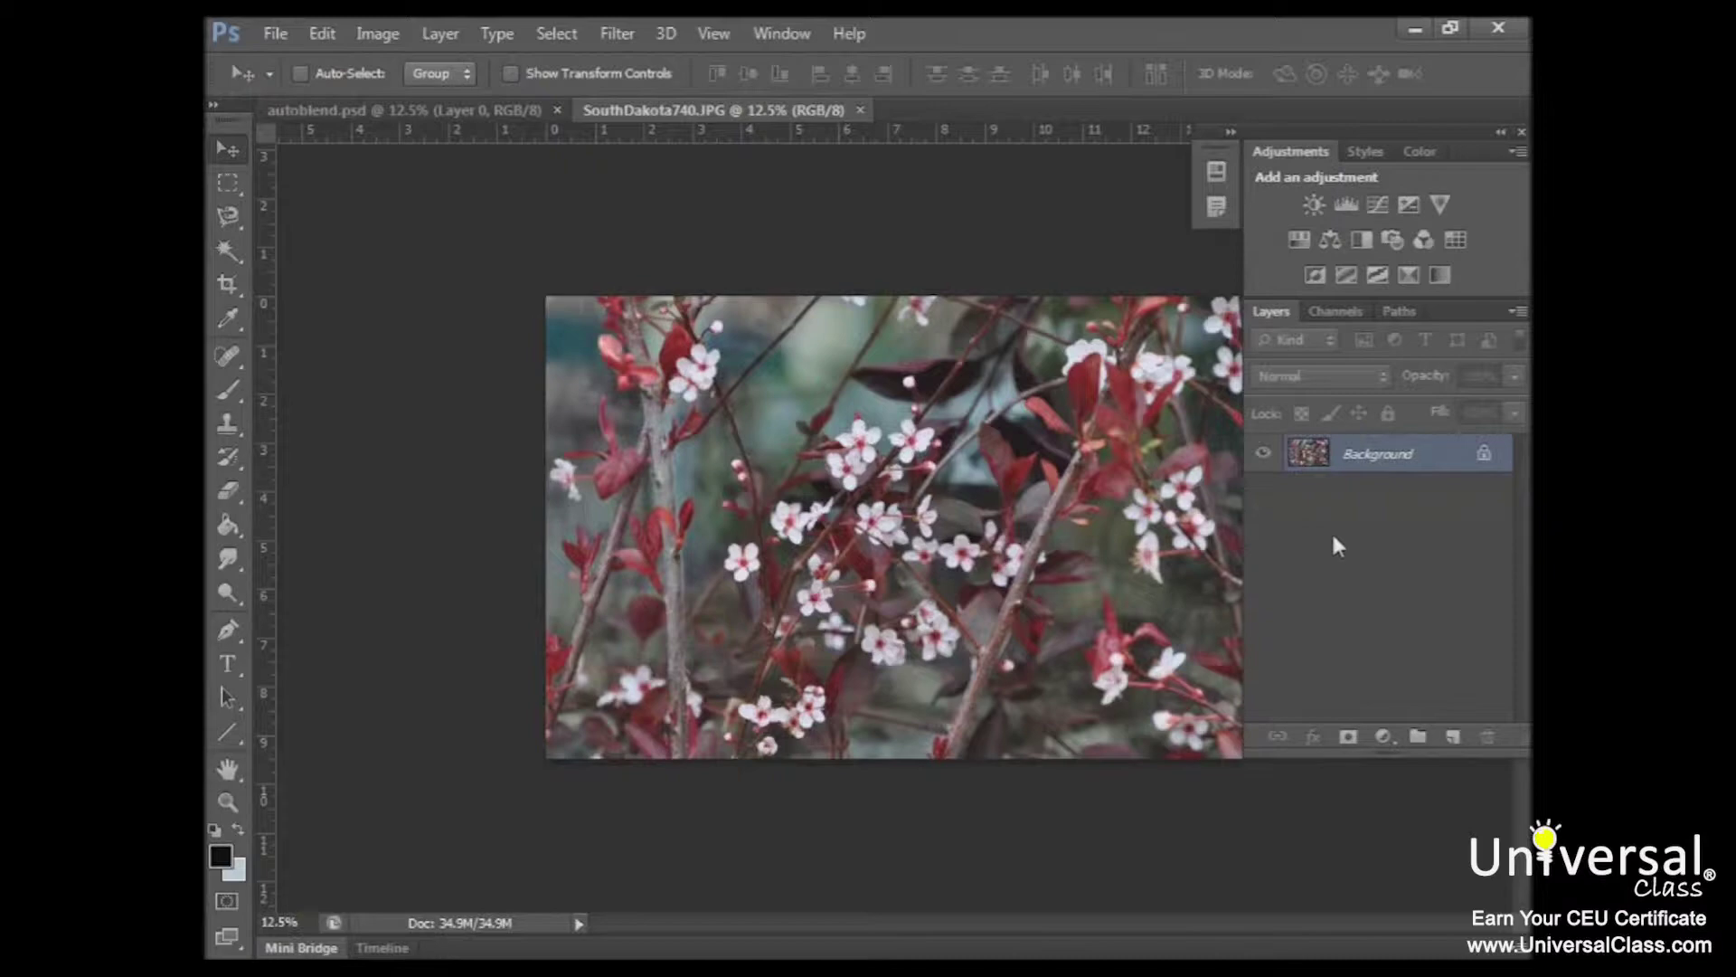
Add a blank layer above the Background and delete the Background layer
left_click(1453, 738)
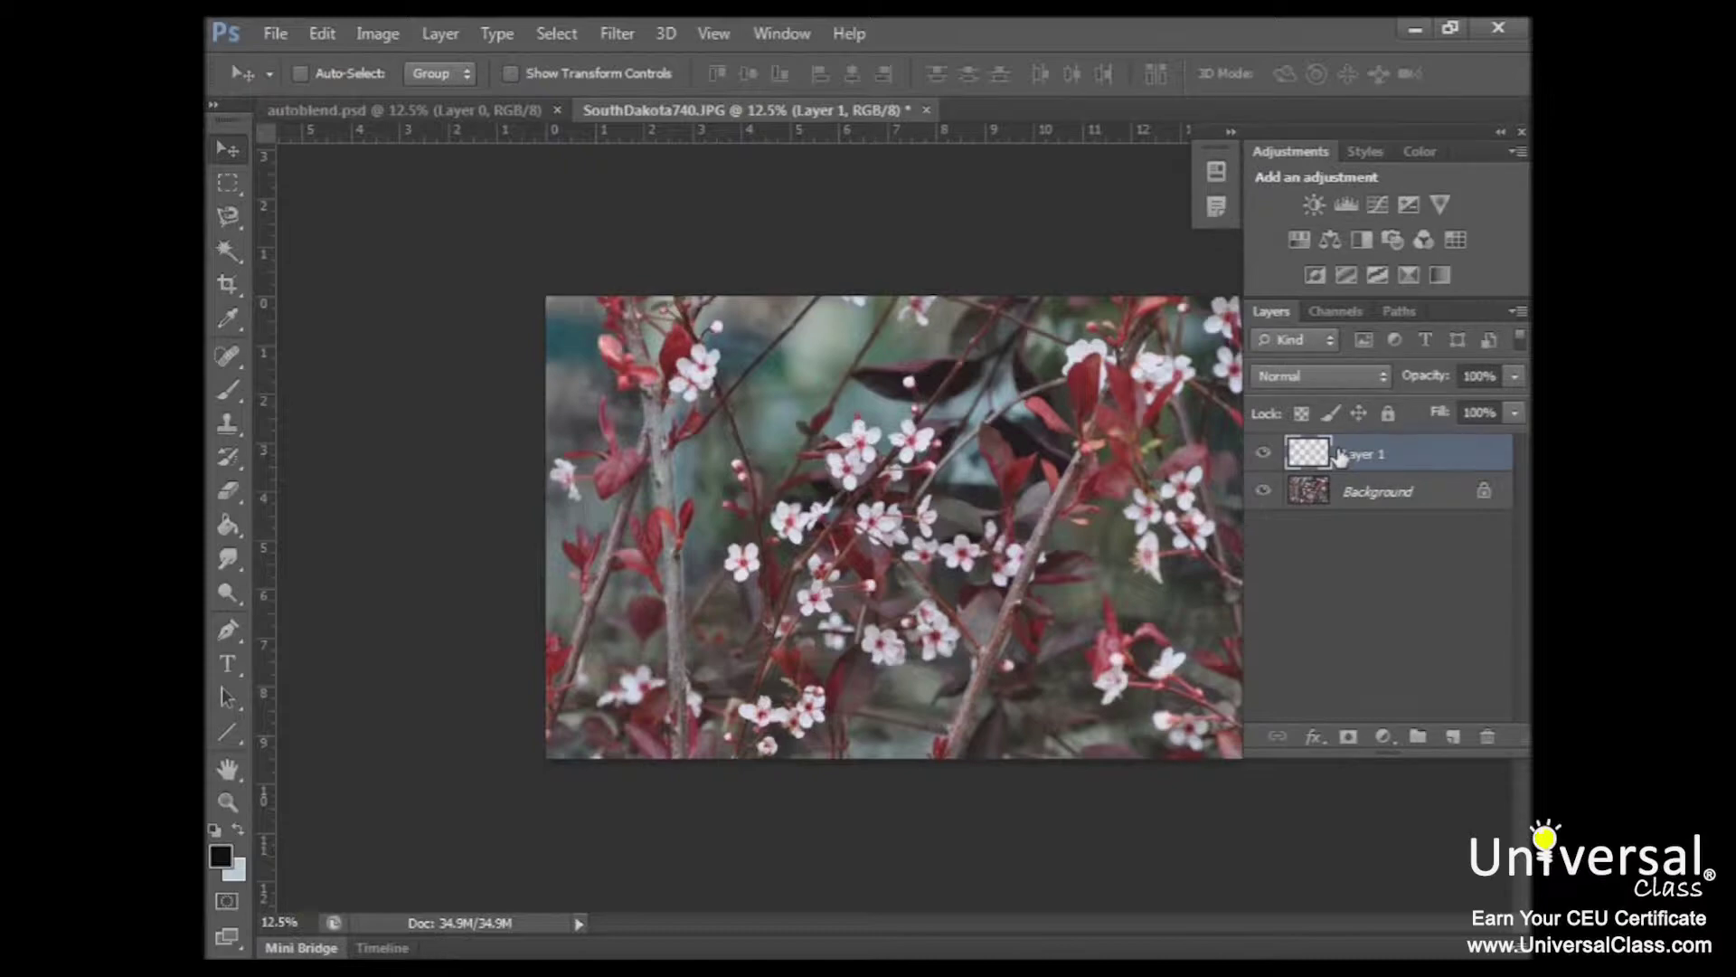
left_click(1381, 490)
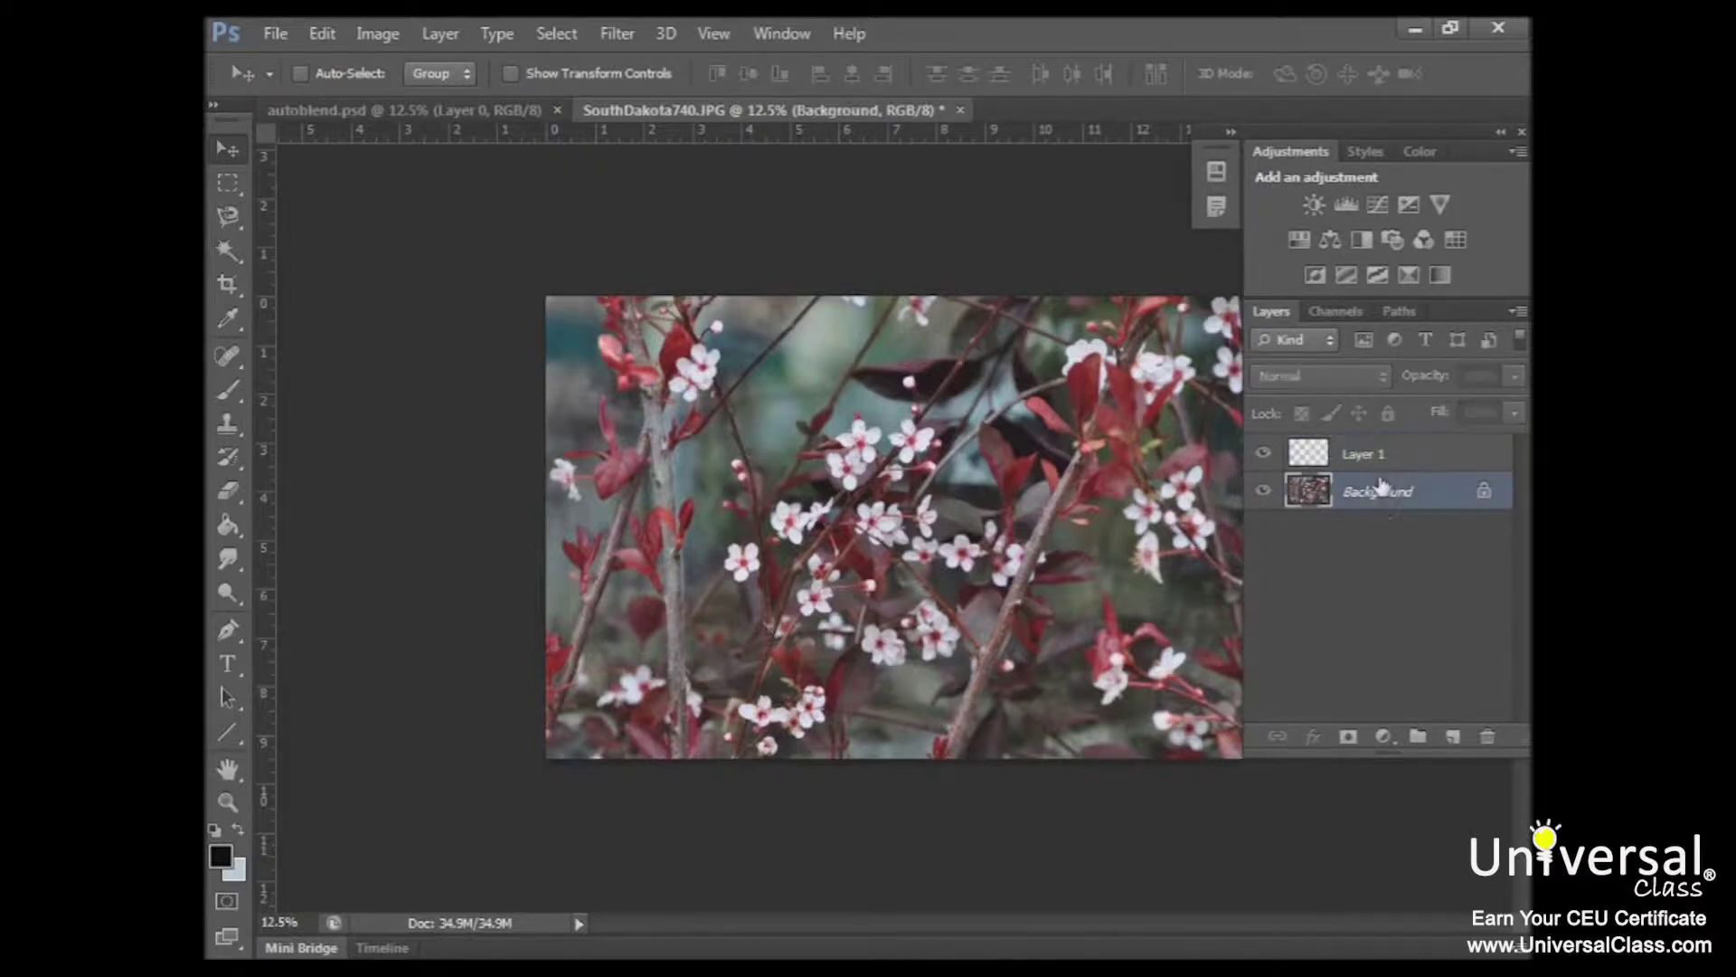
left_click(1487, 737)
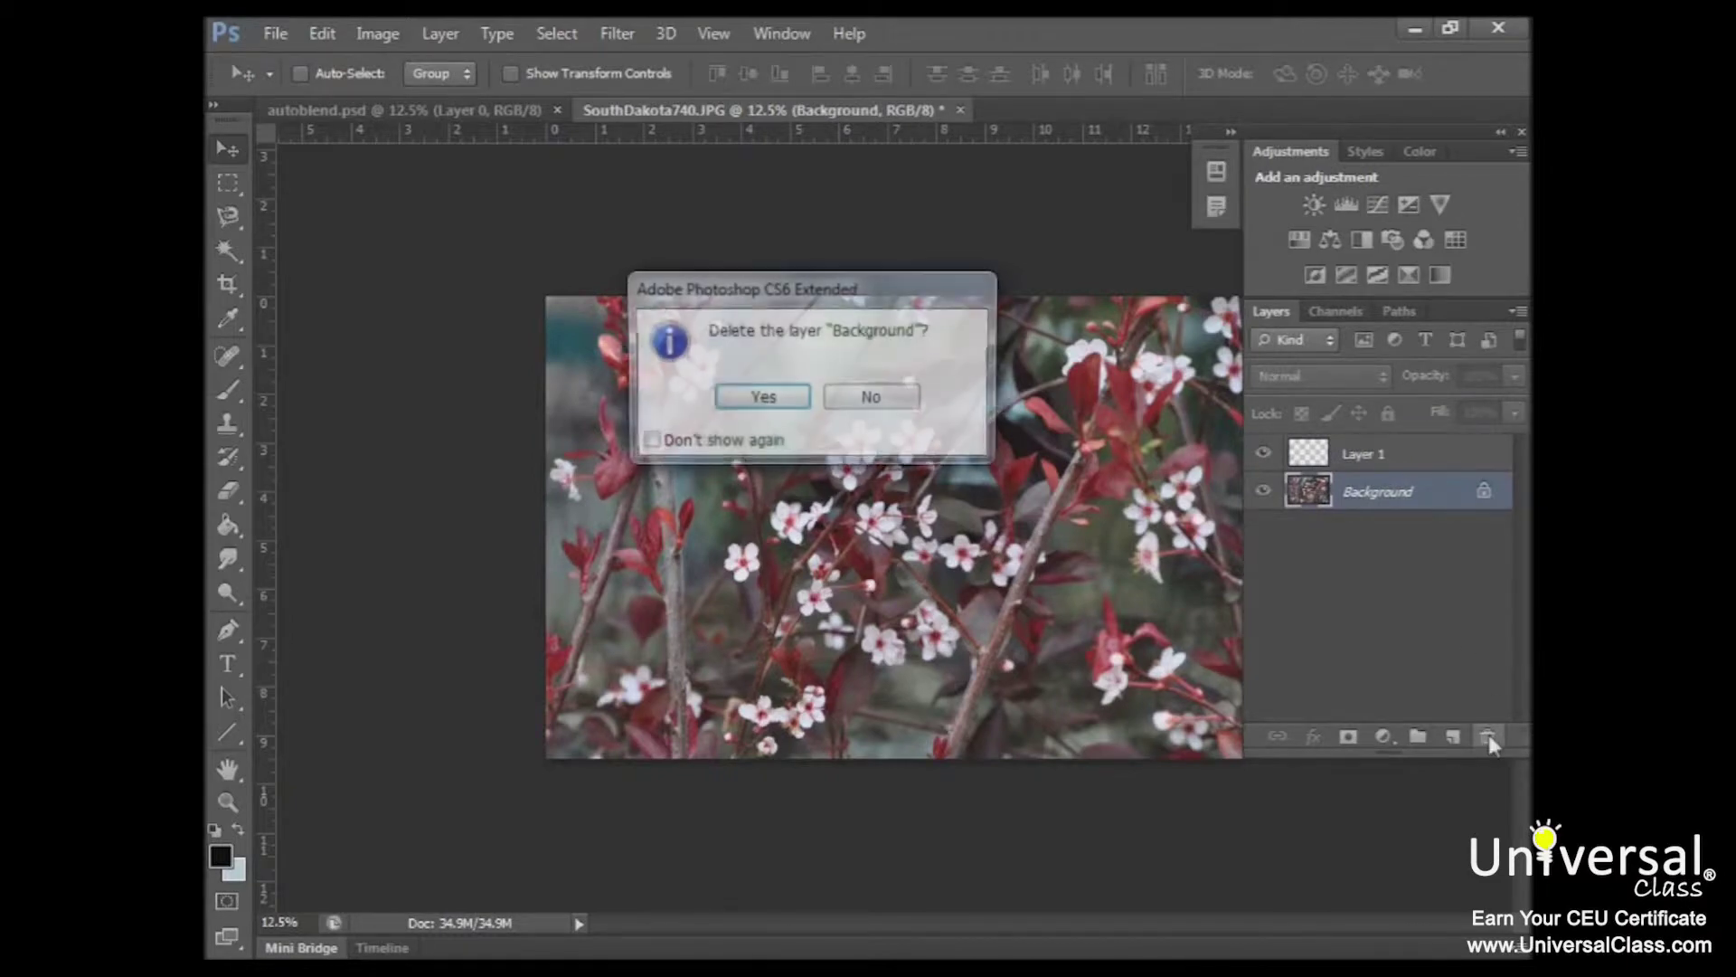
left_click(774, 401)
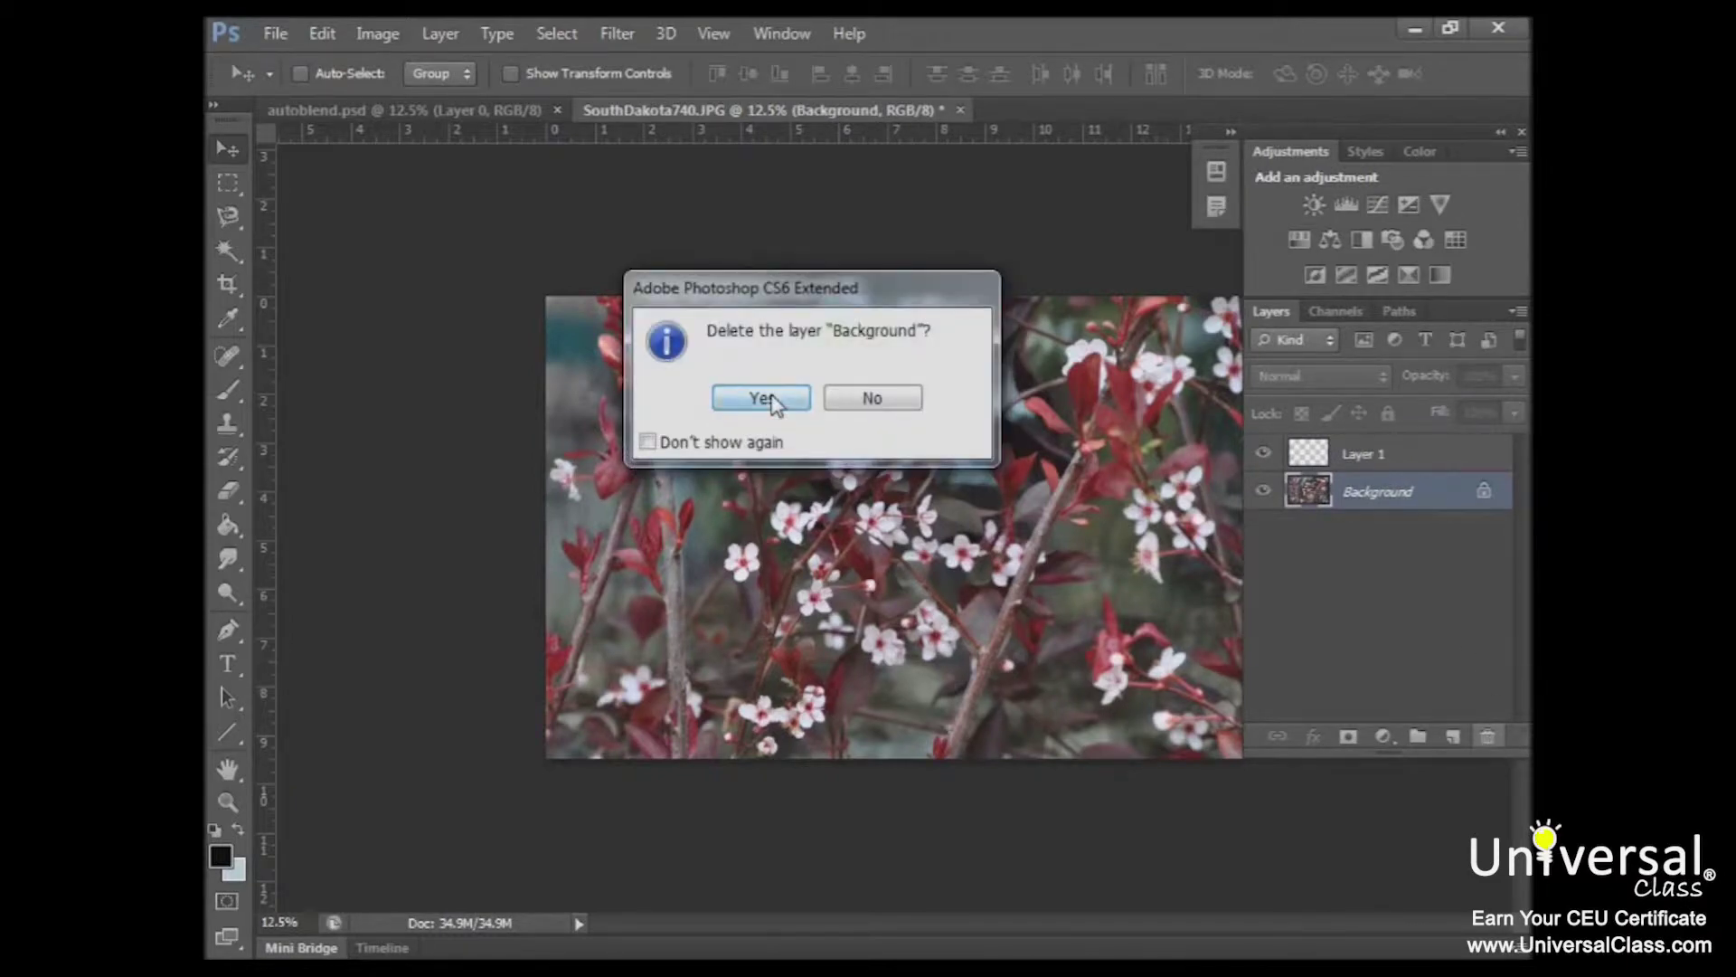
Undo the deletion of the Background layer
left_click(318, 34)
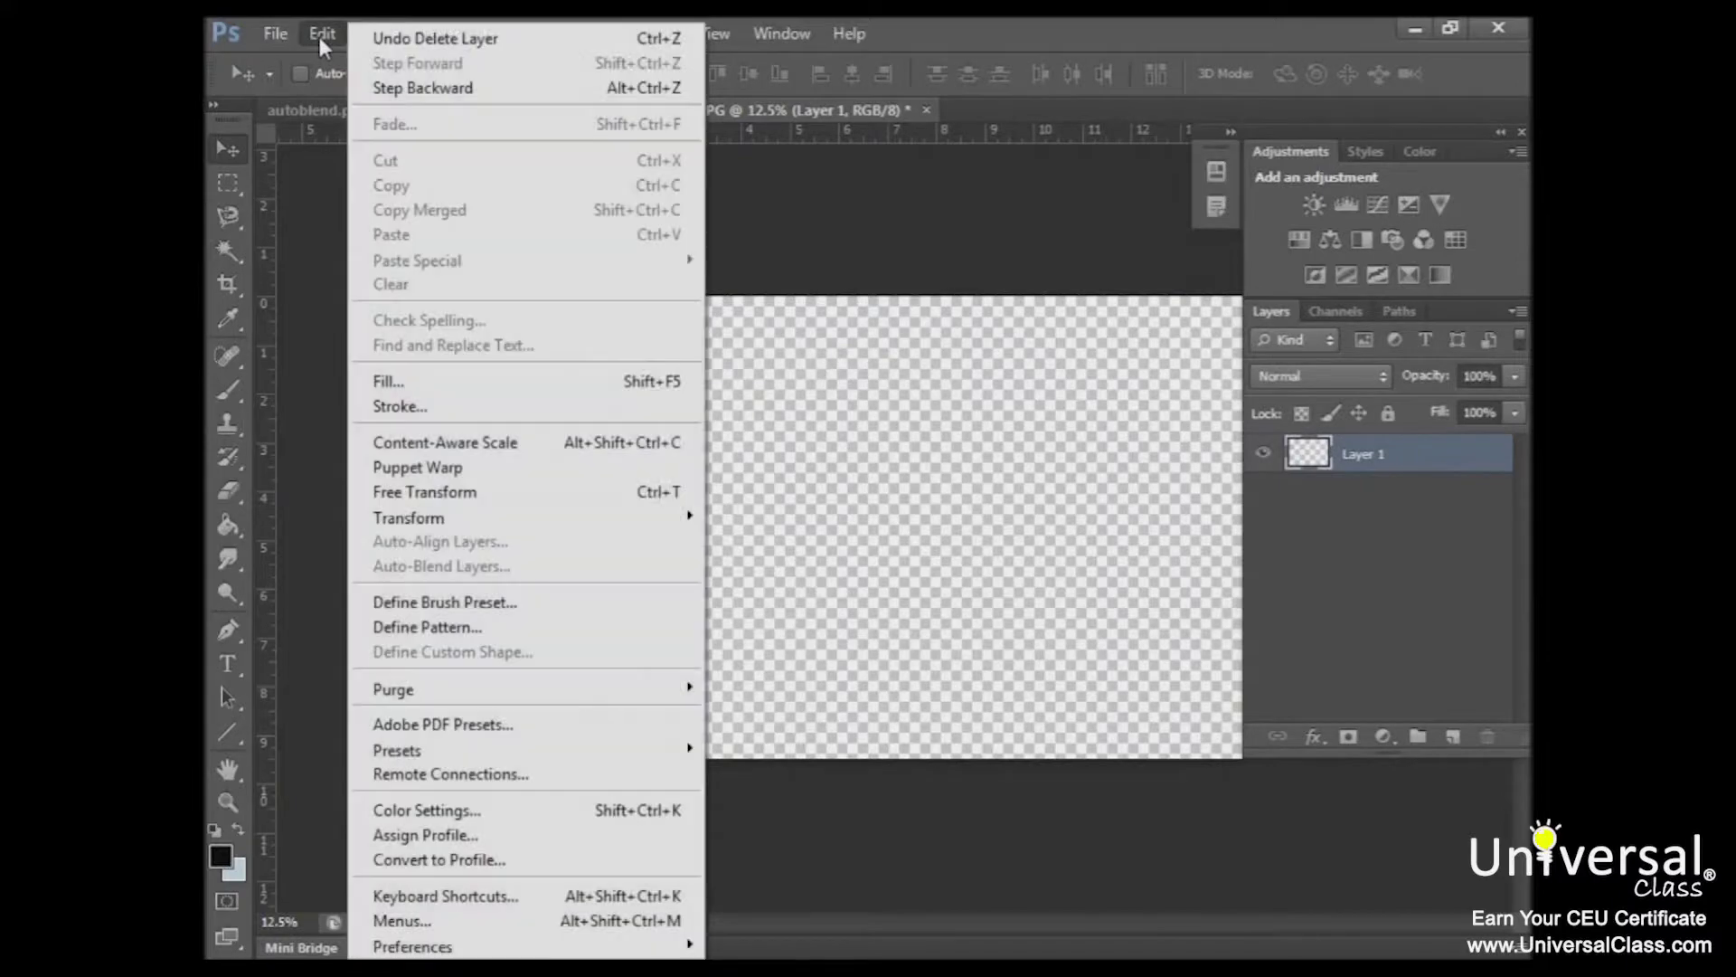
left_click(398, 47)
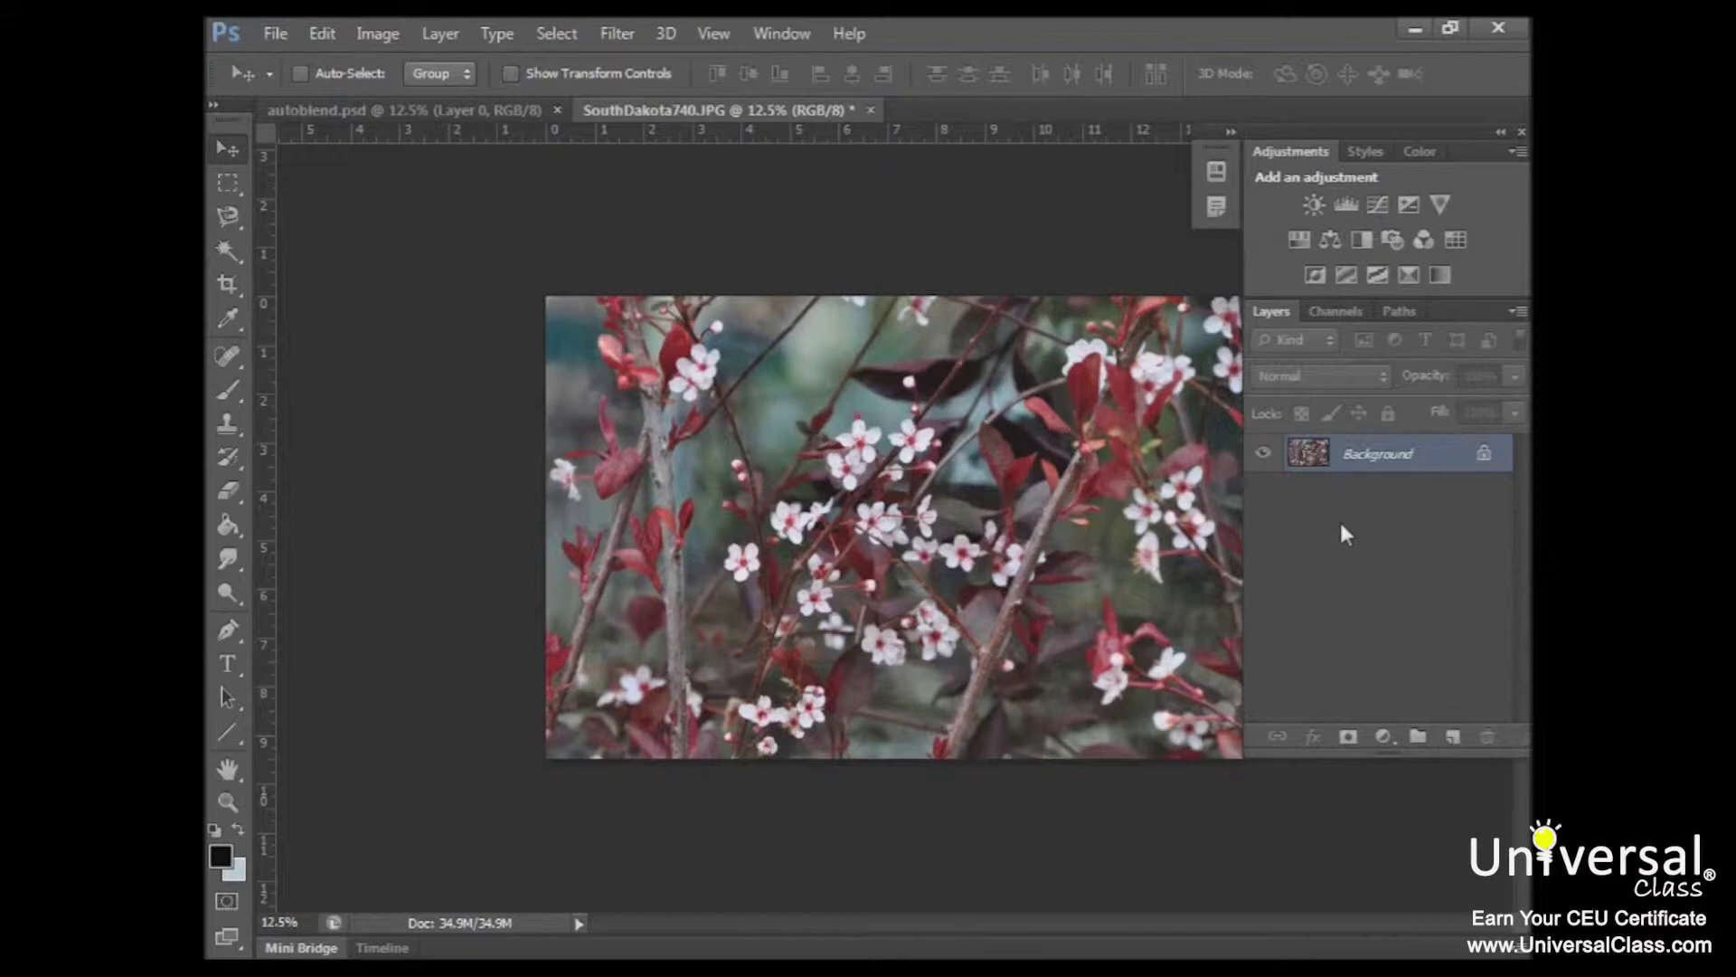
Add two blank layers above the Background, creating the second through the New Layer dialog with its default settings
left_click(1454, 739)
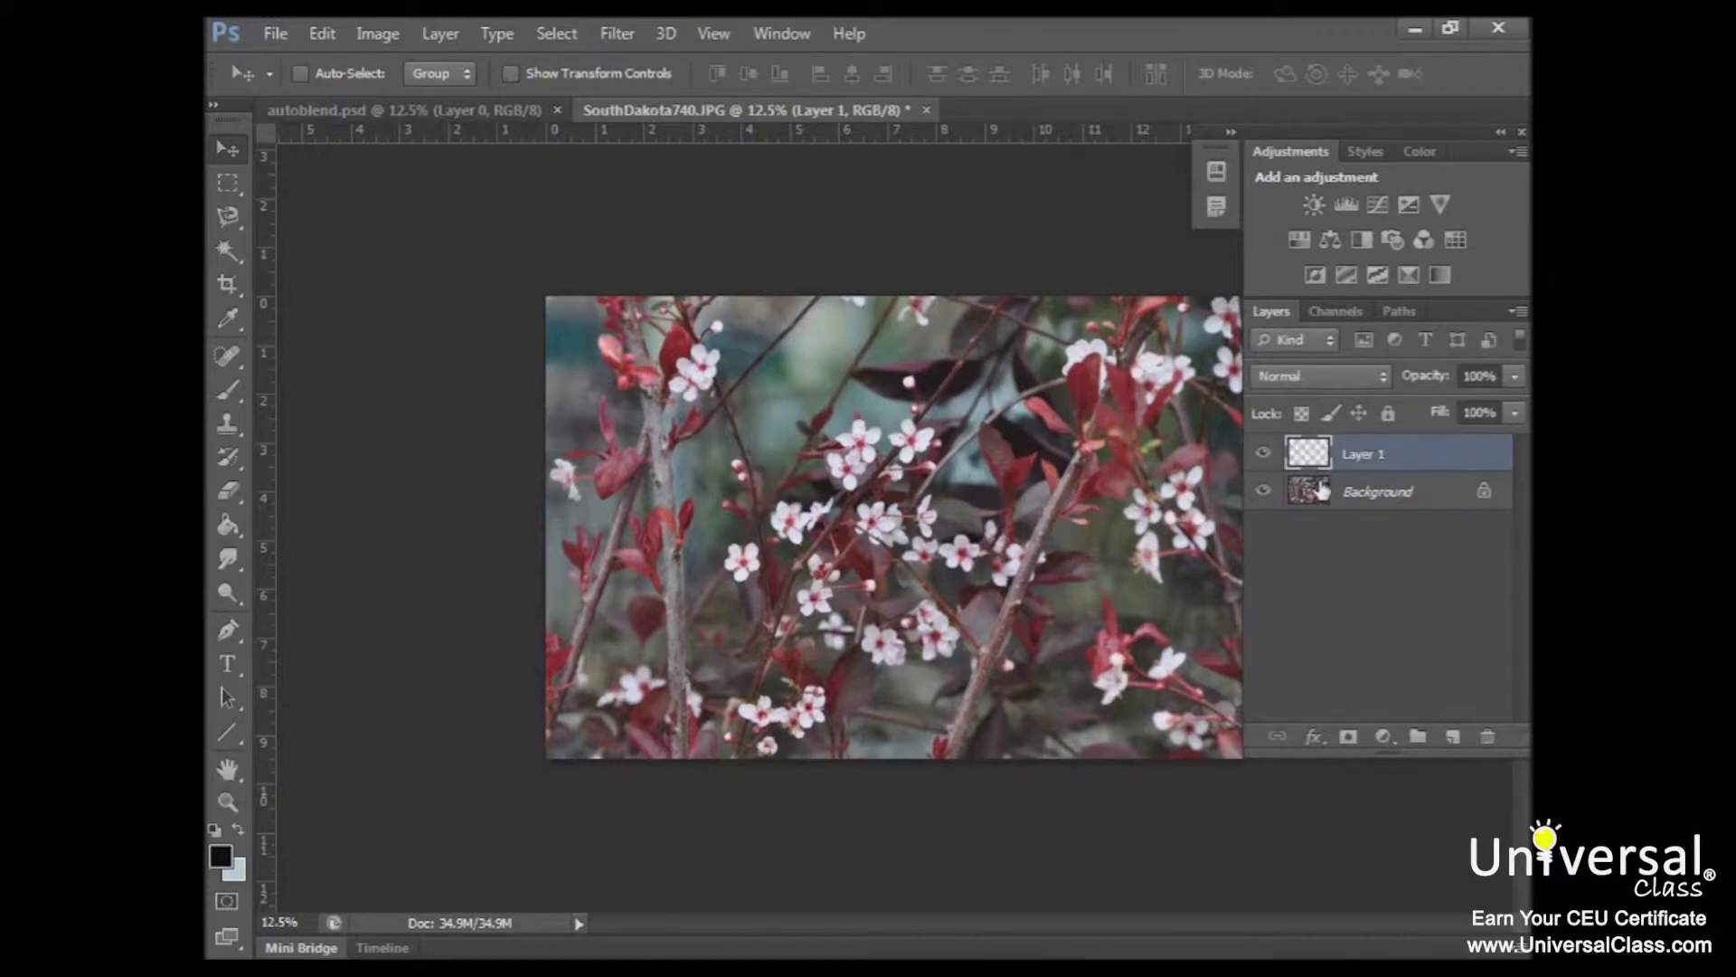
left_click(1328, 517)
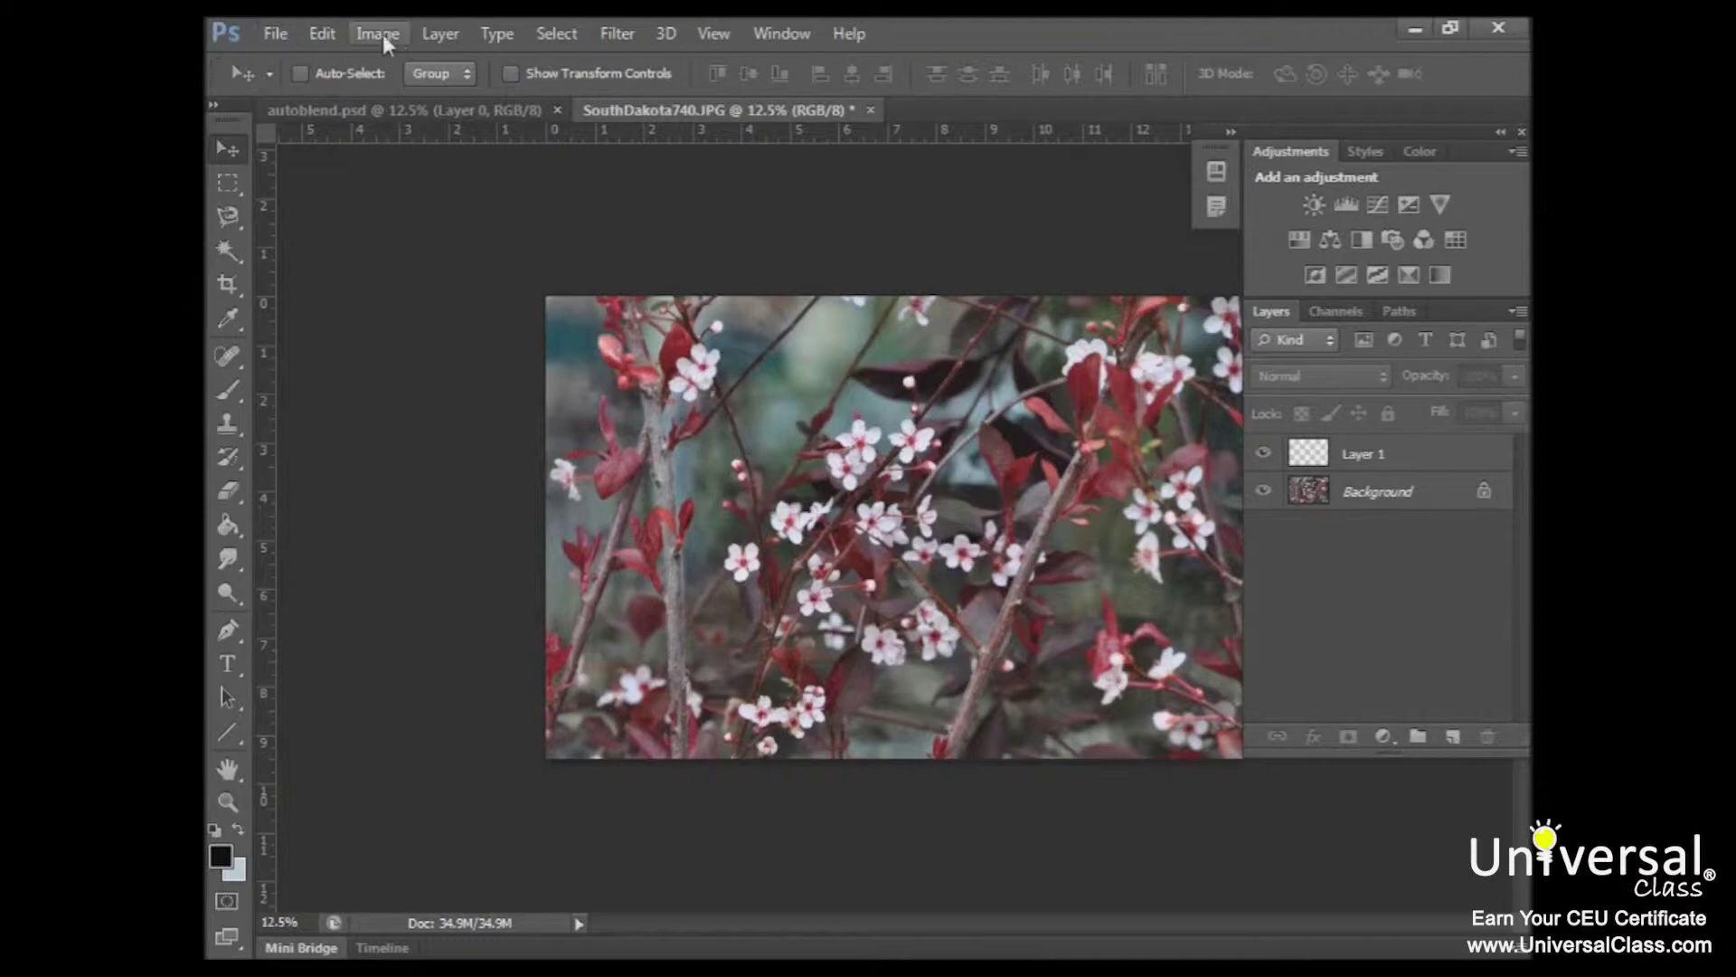
left_click(432, 32)
mouse_move(439, 59)
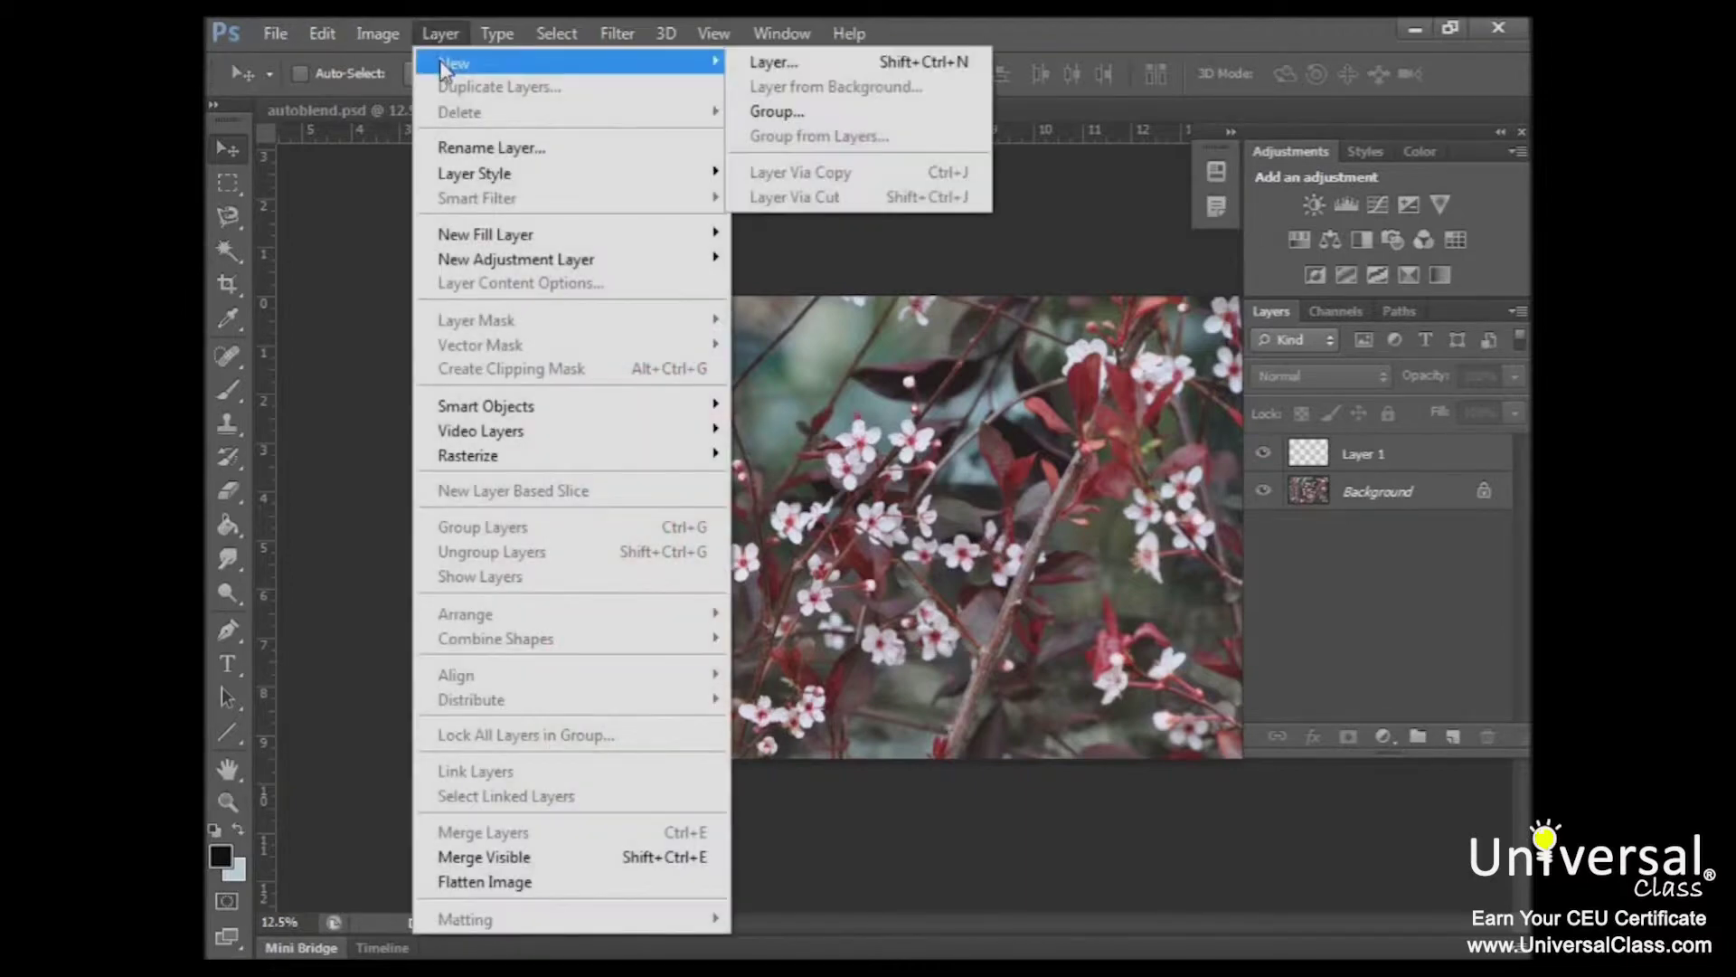
left_click(774, 65)
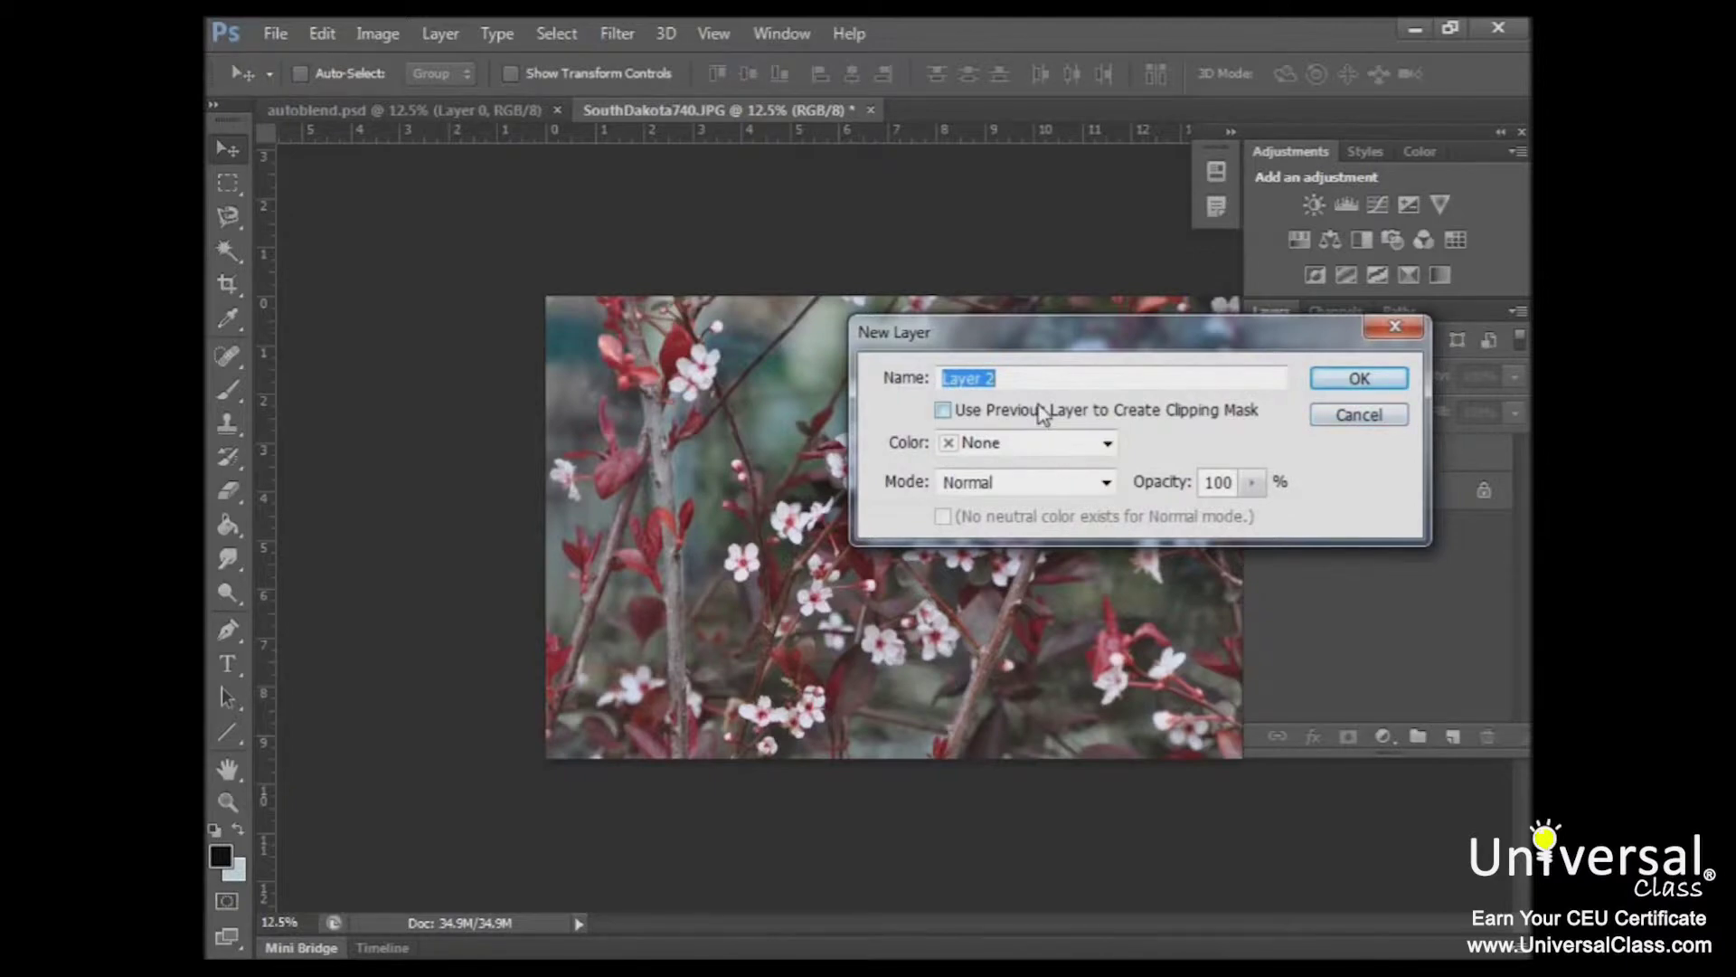
left_click(1359, 380)
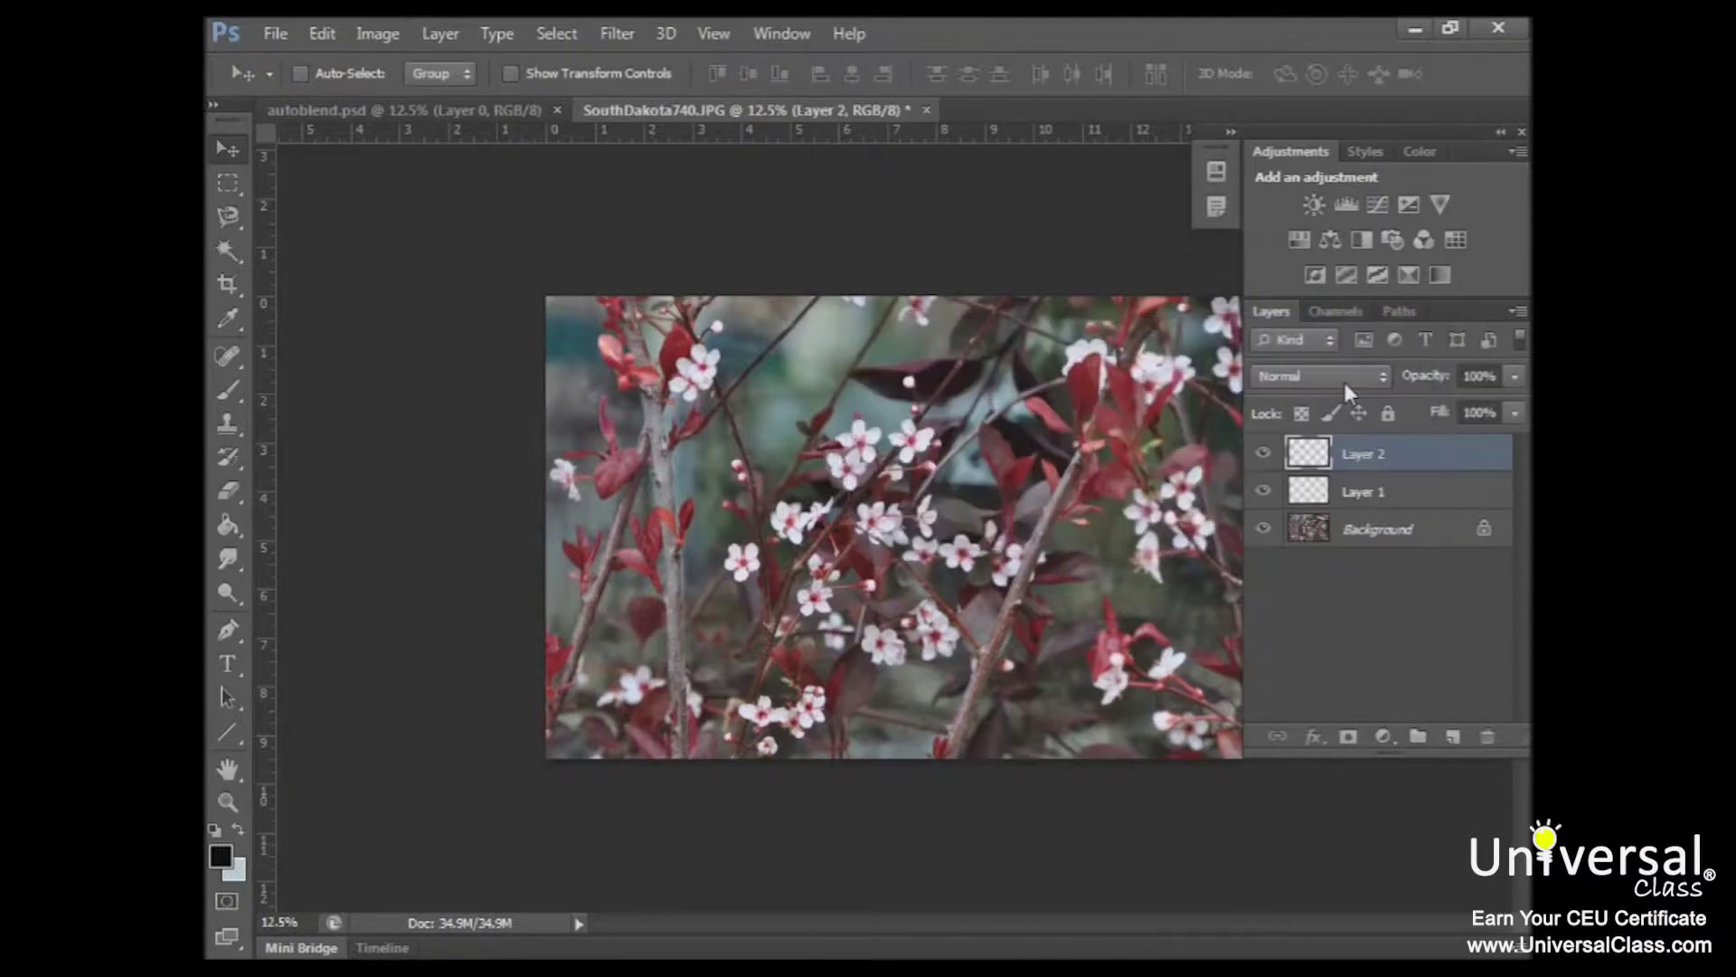
Duplicate the Background layer
left_click(1349, 541)
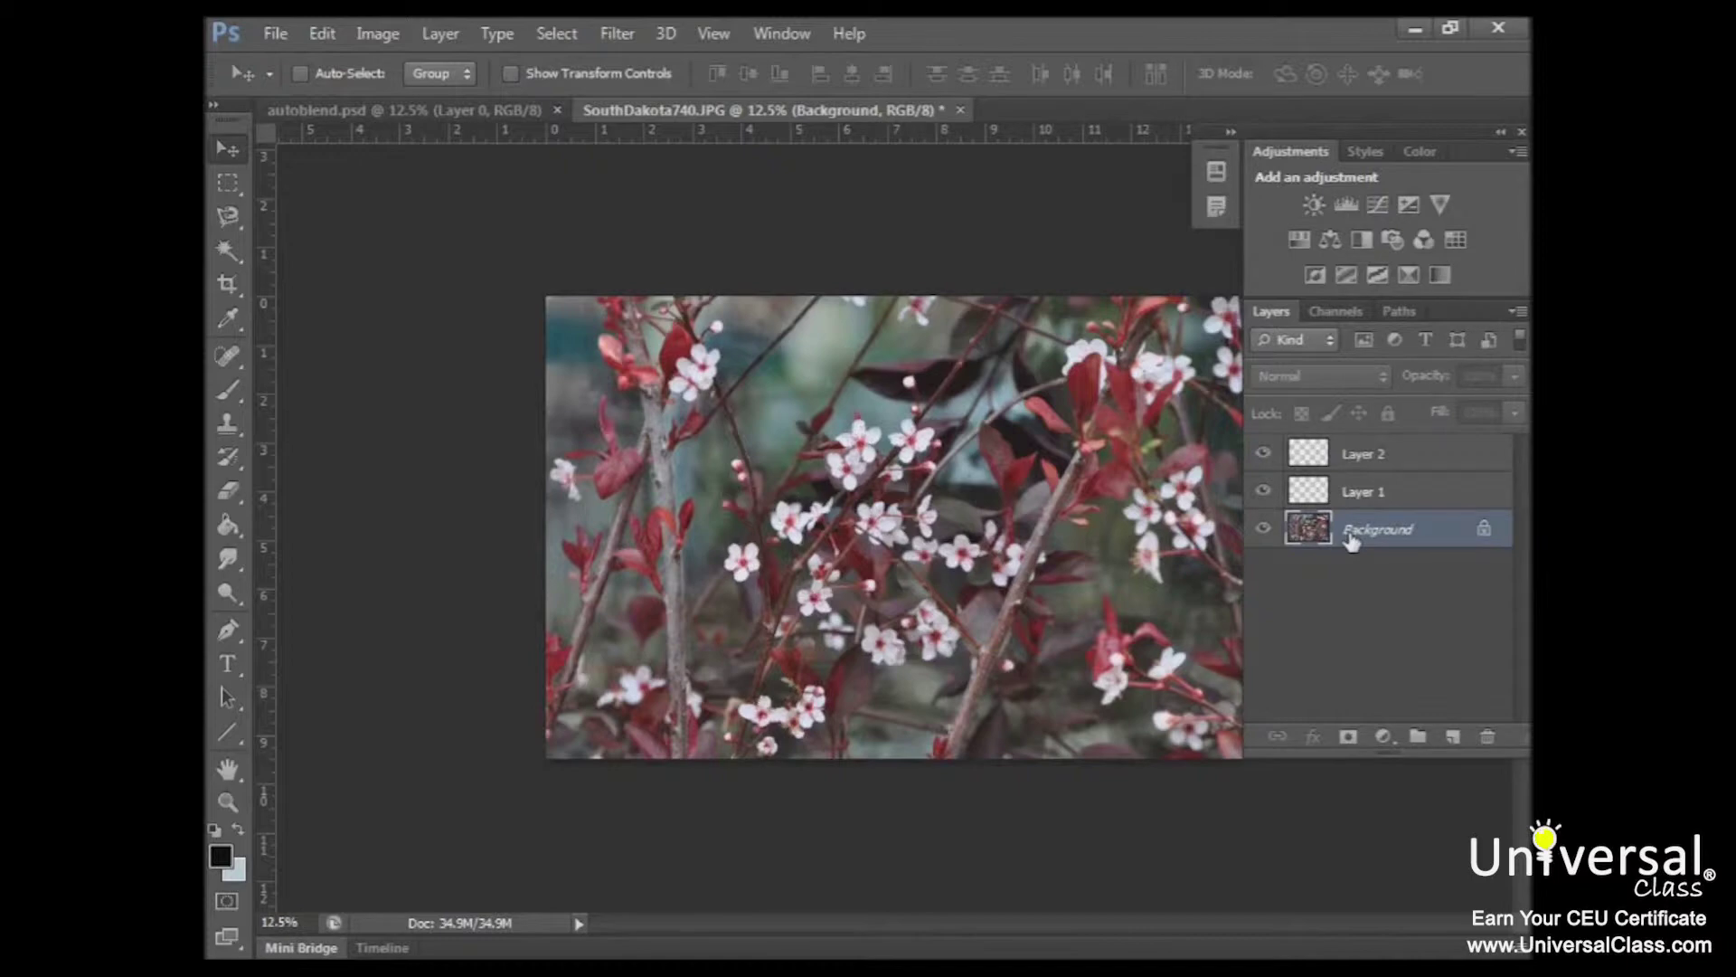
left_click_drag(1351, 540, 1455, 734)
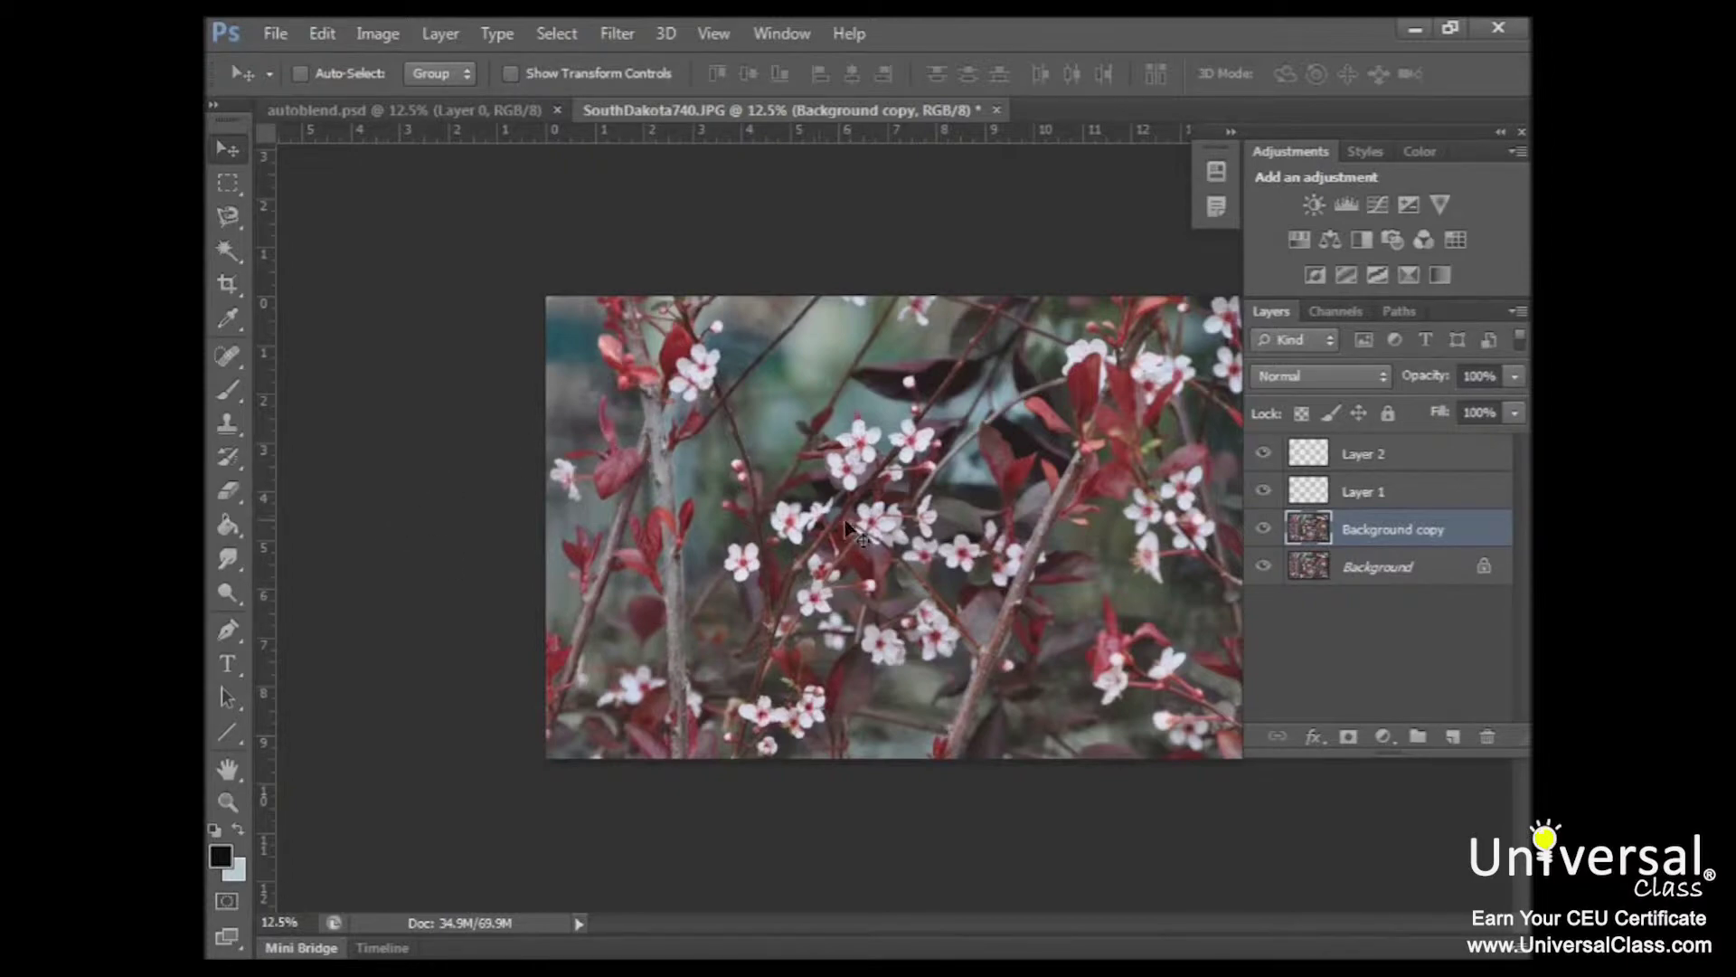
Select the upper blossom near the image centre with Quick Selection and copy it onto a new layer with Layer Via Copy
left_click_drag(237, 252, 310, 246)
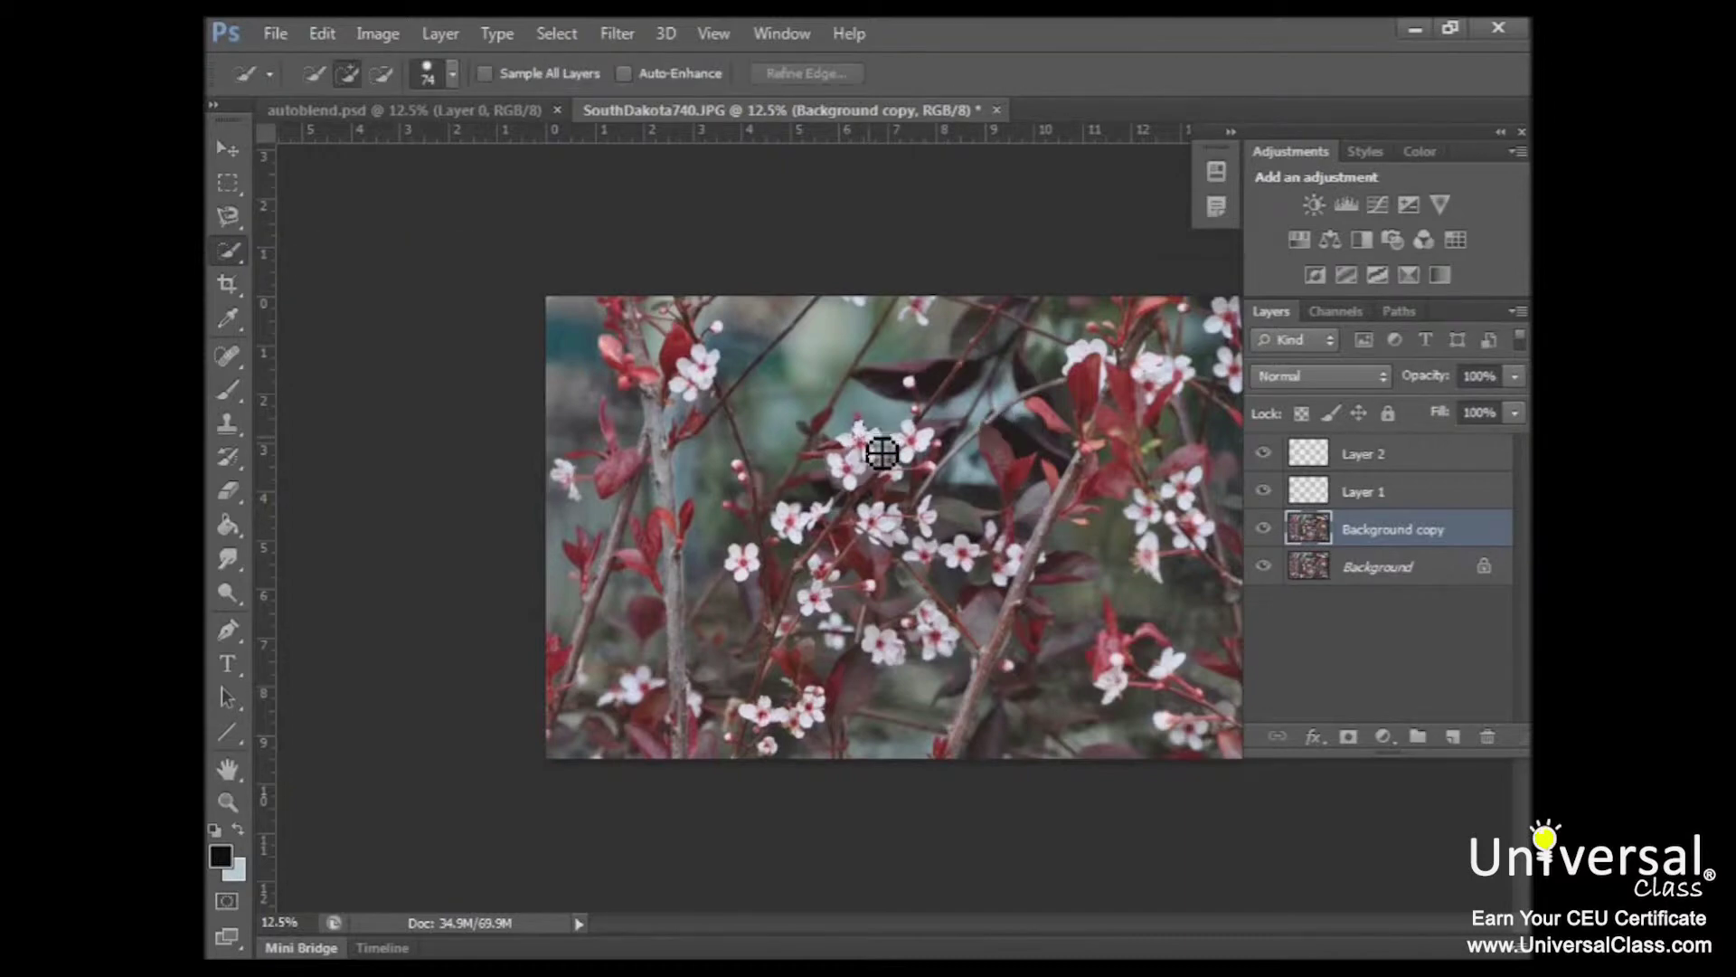
mouse_move(860, 453)
left_mouse_down()
mouse_move(907, 453)
mouse_move(920, 503)
left_mouse_up()
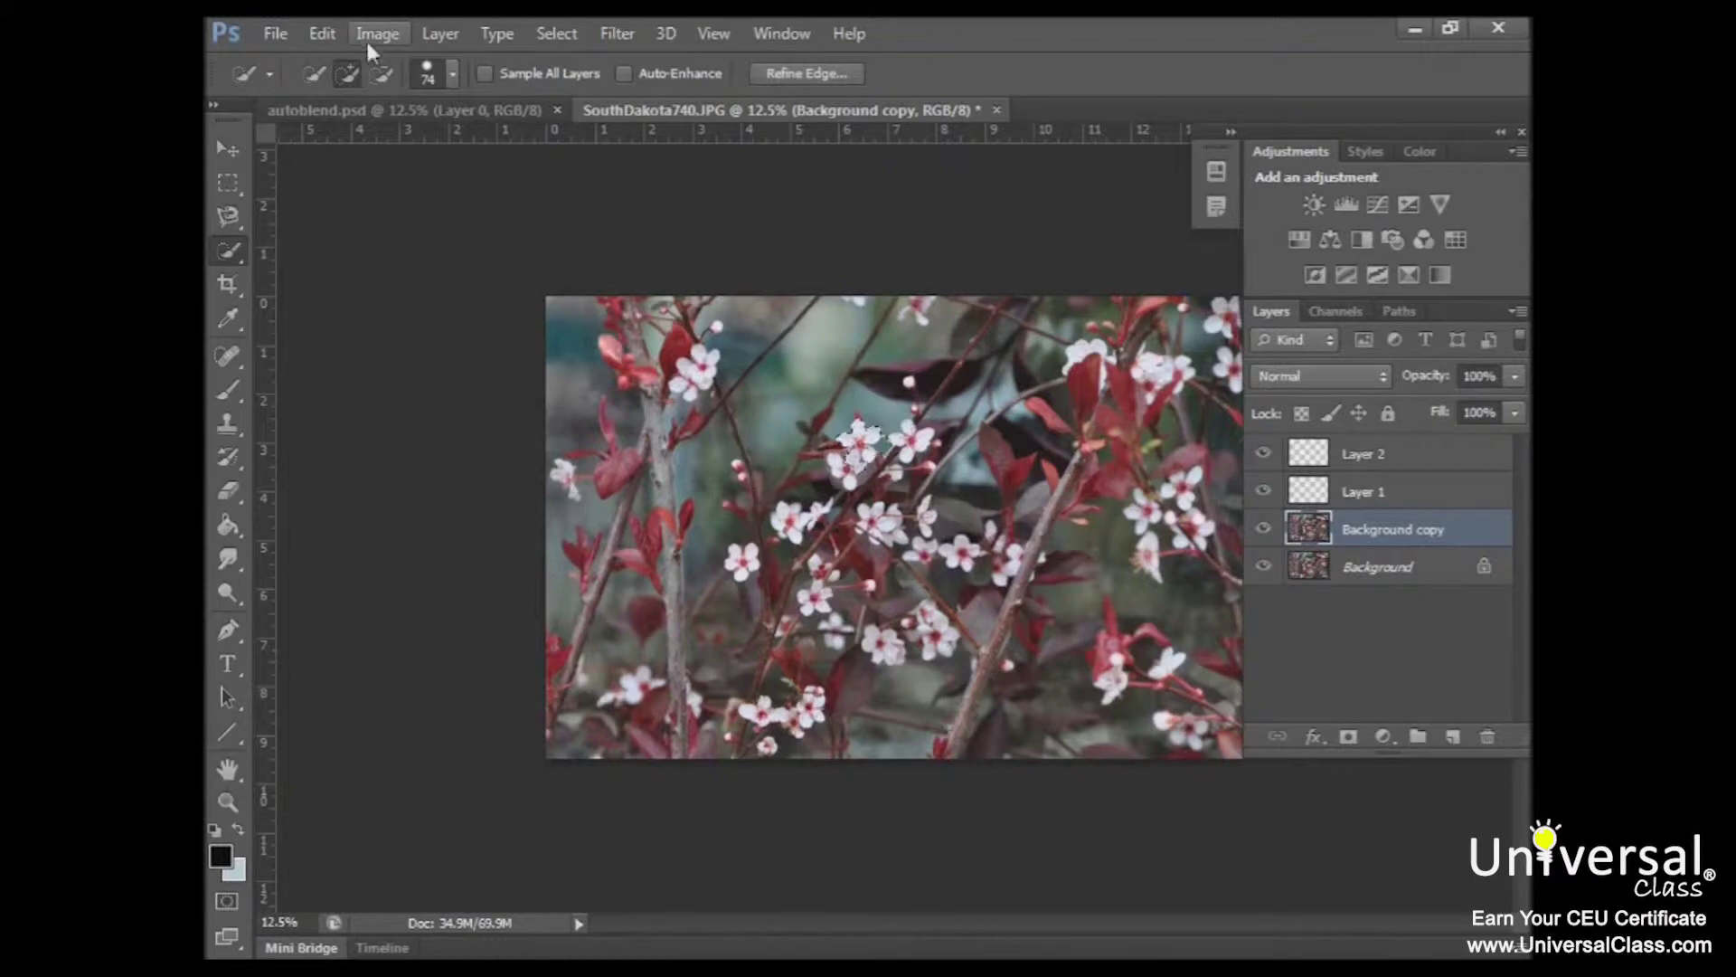
left_click(440, 35)
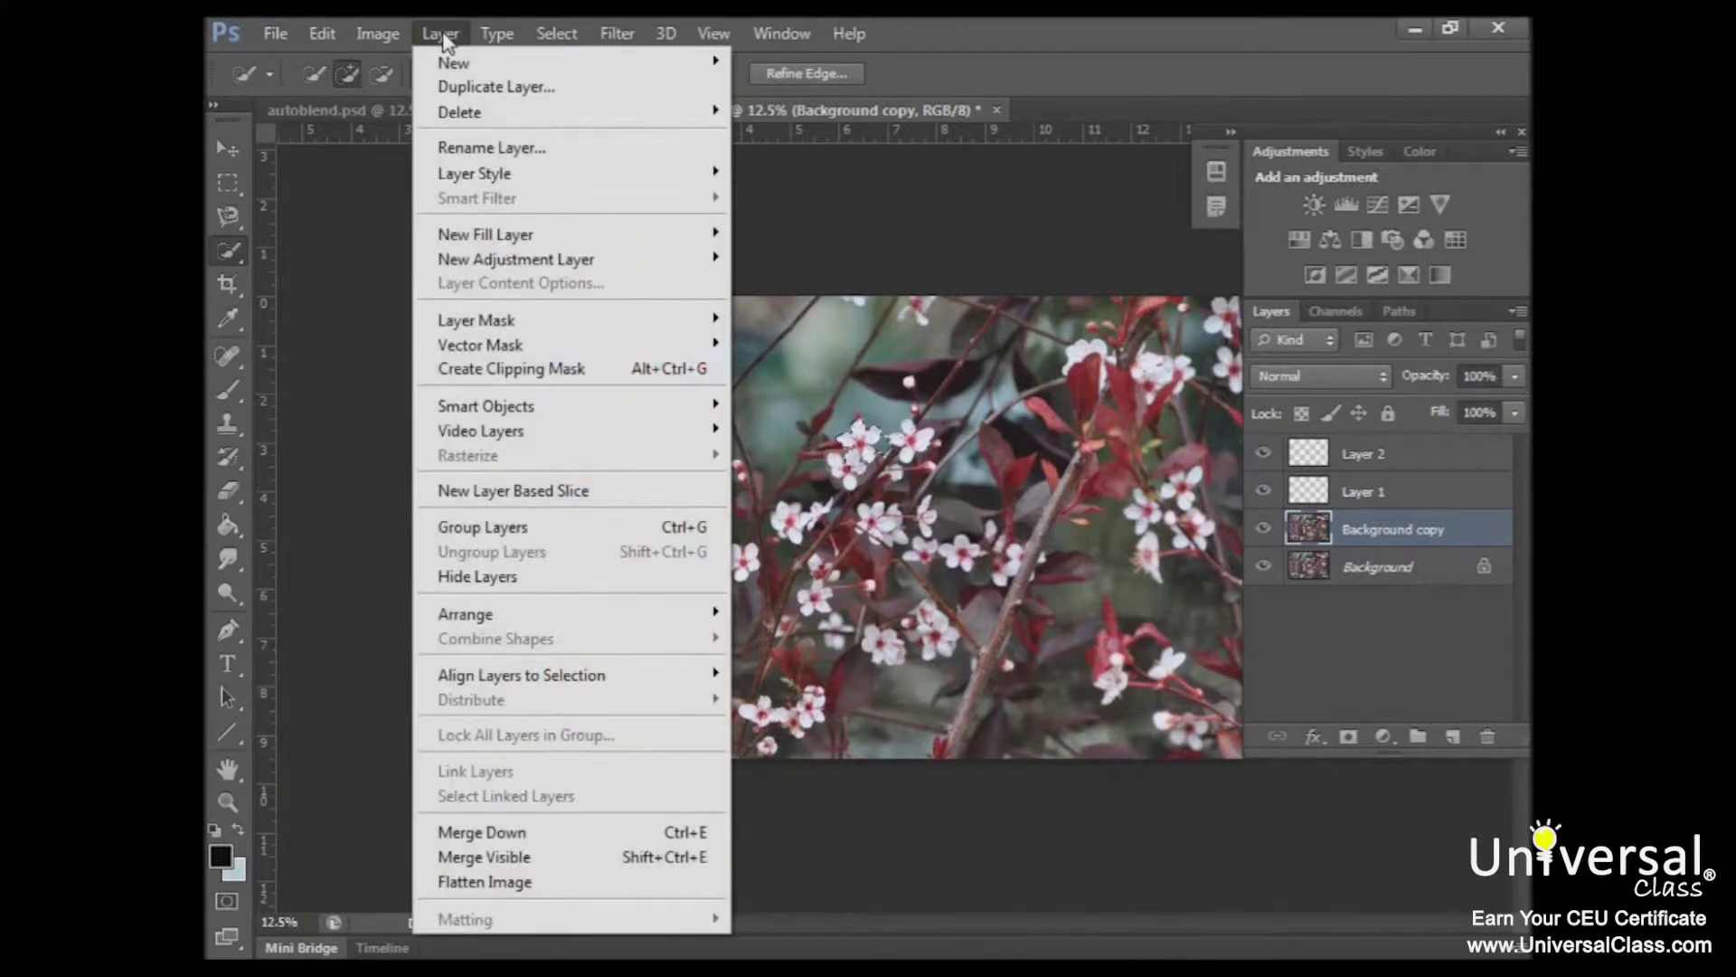
mouse_move(452, 65)
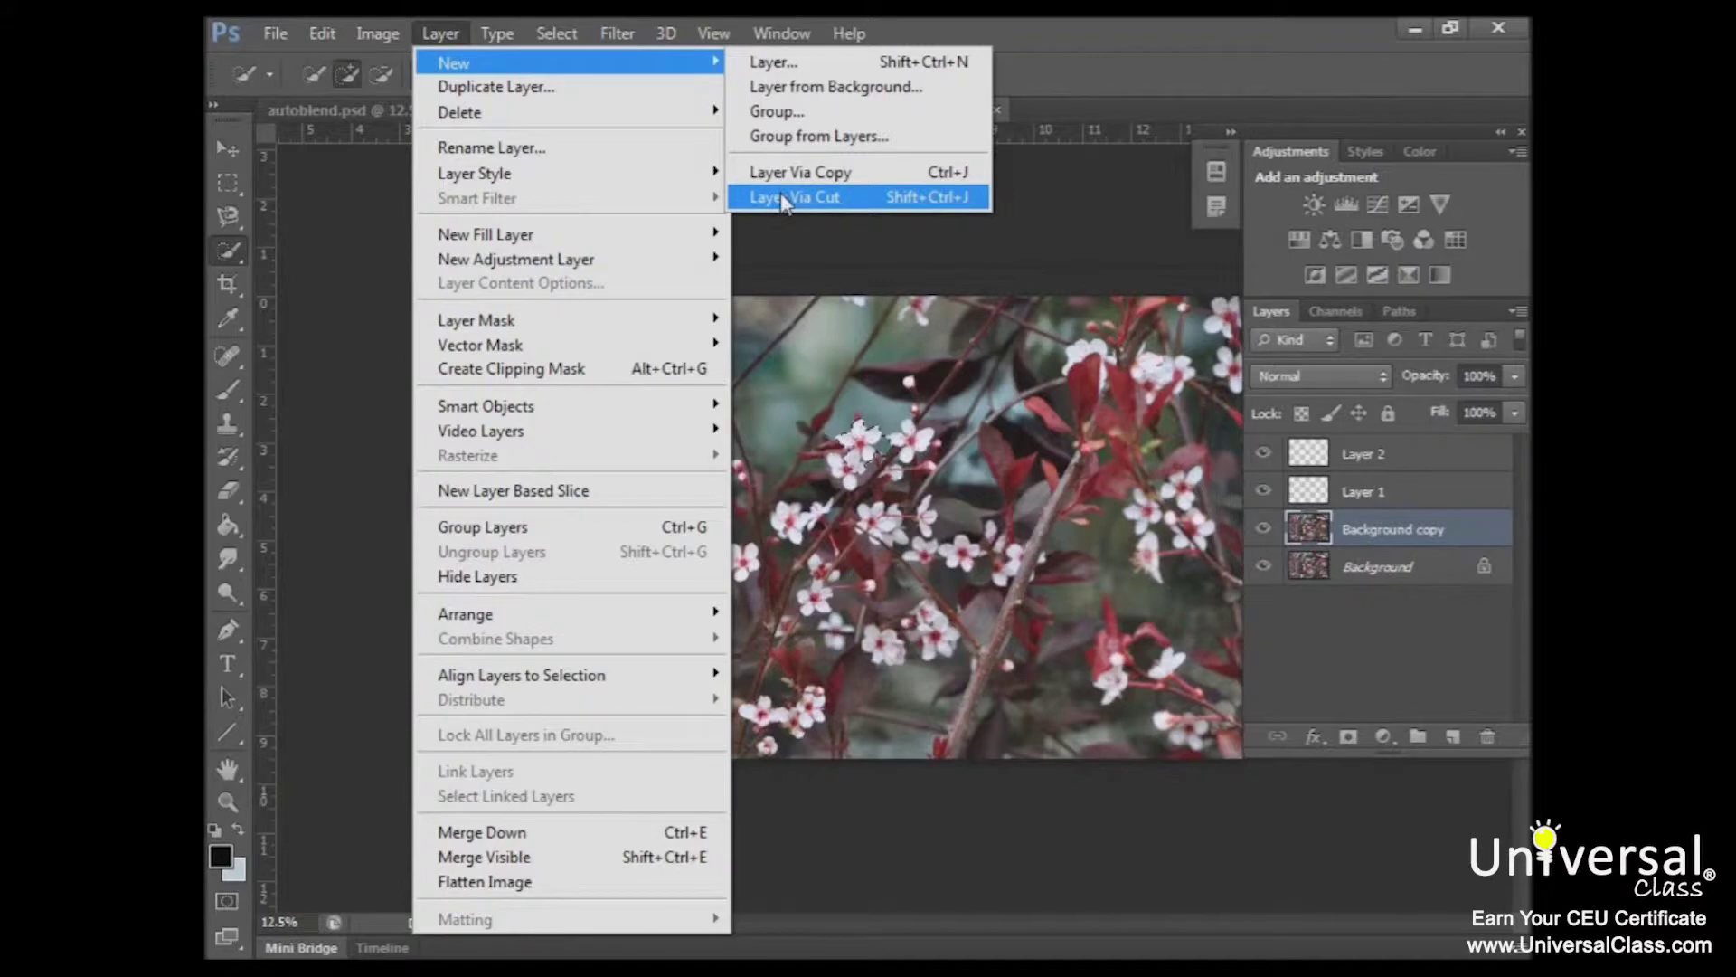
left_click(779, 172)
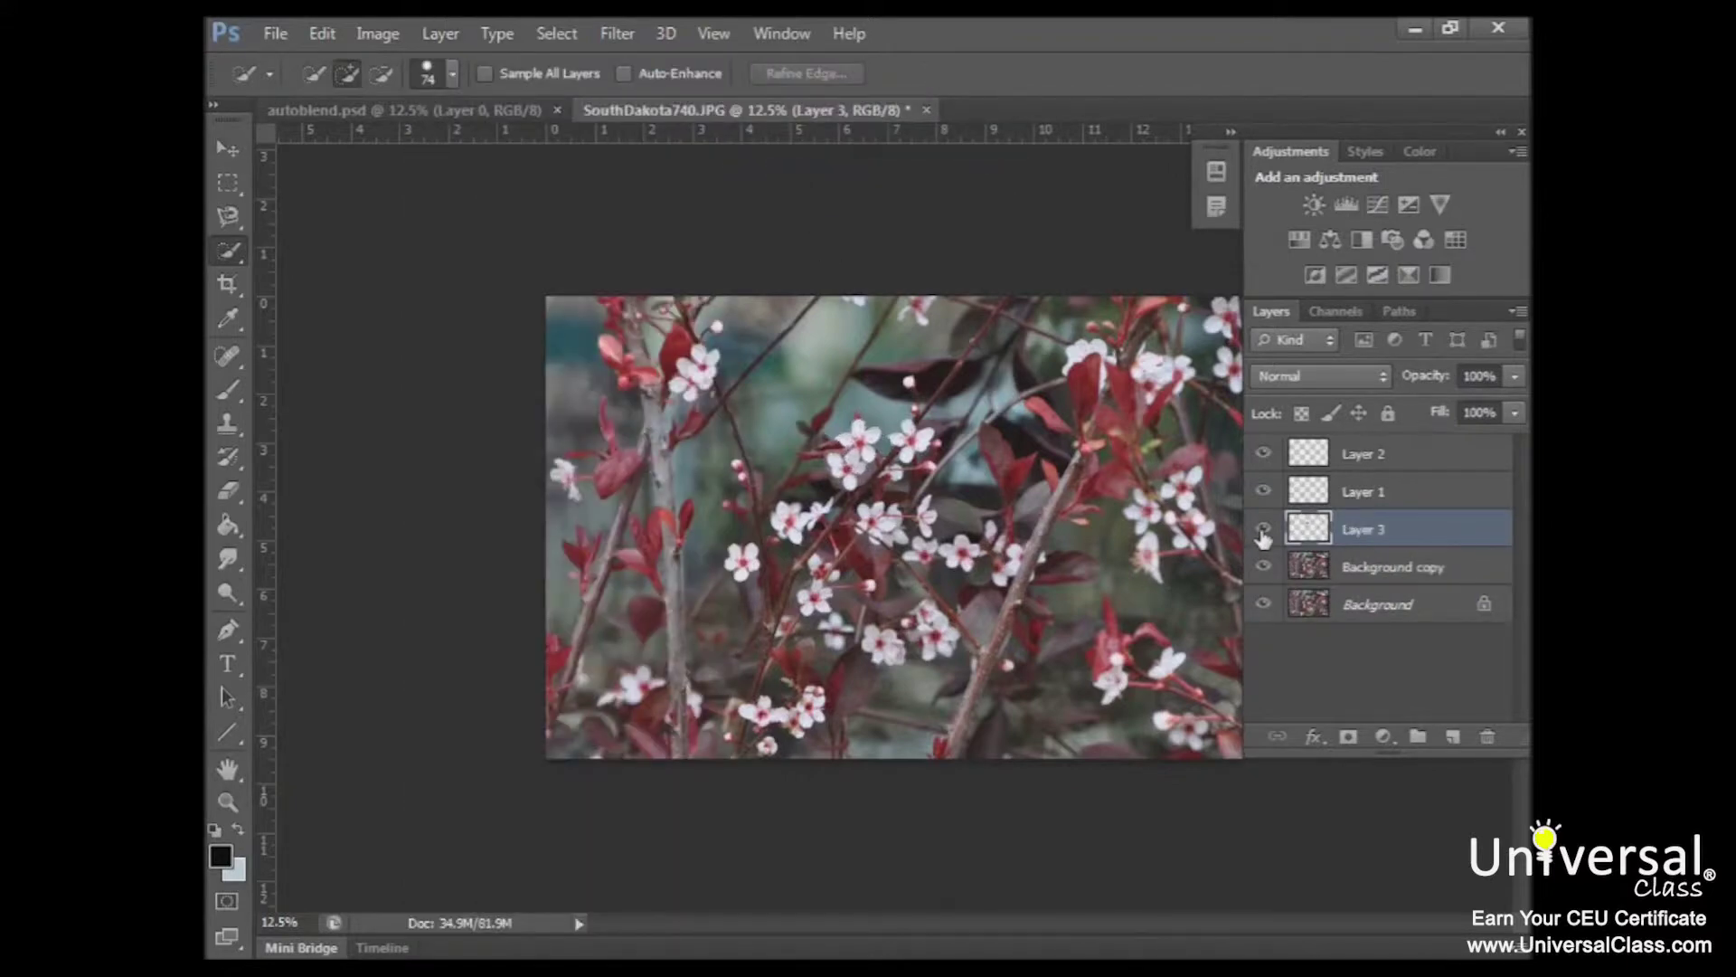
Hide the Background copy and Background layers to inspect the copied blossom alone, and show both layers again
left_click(1263, 566)
left_click(1262, 605)
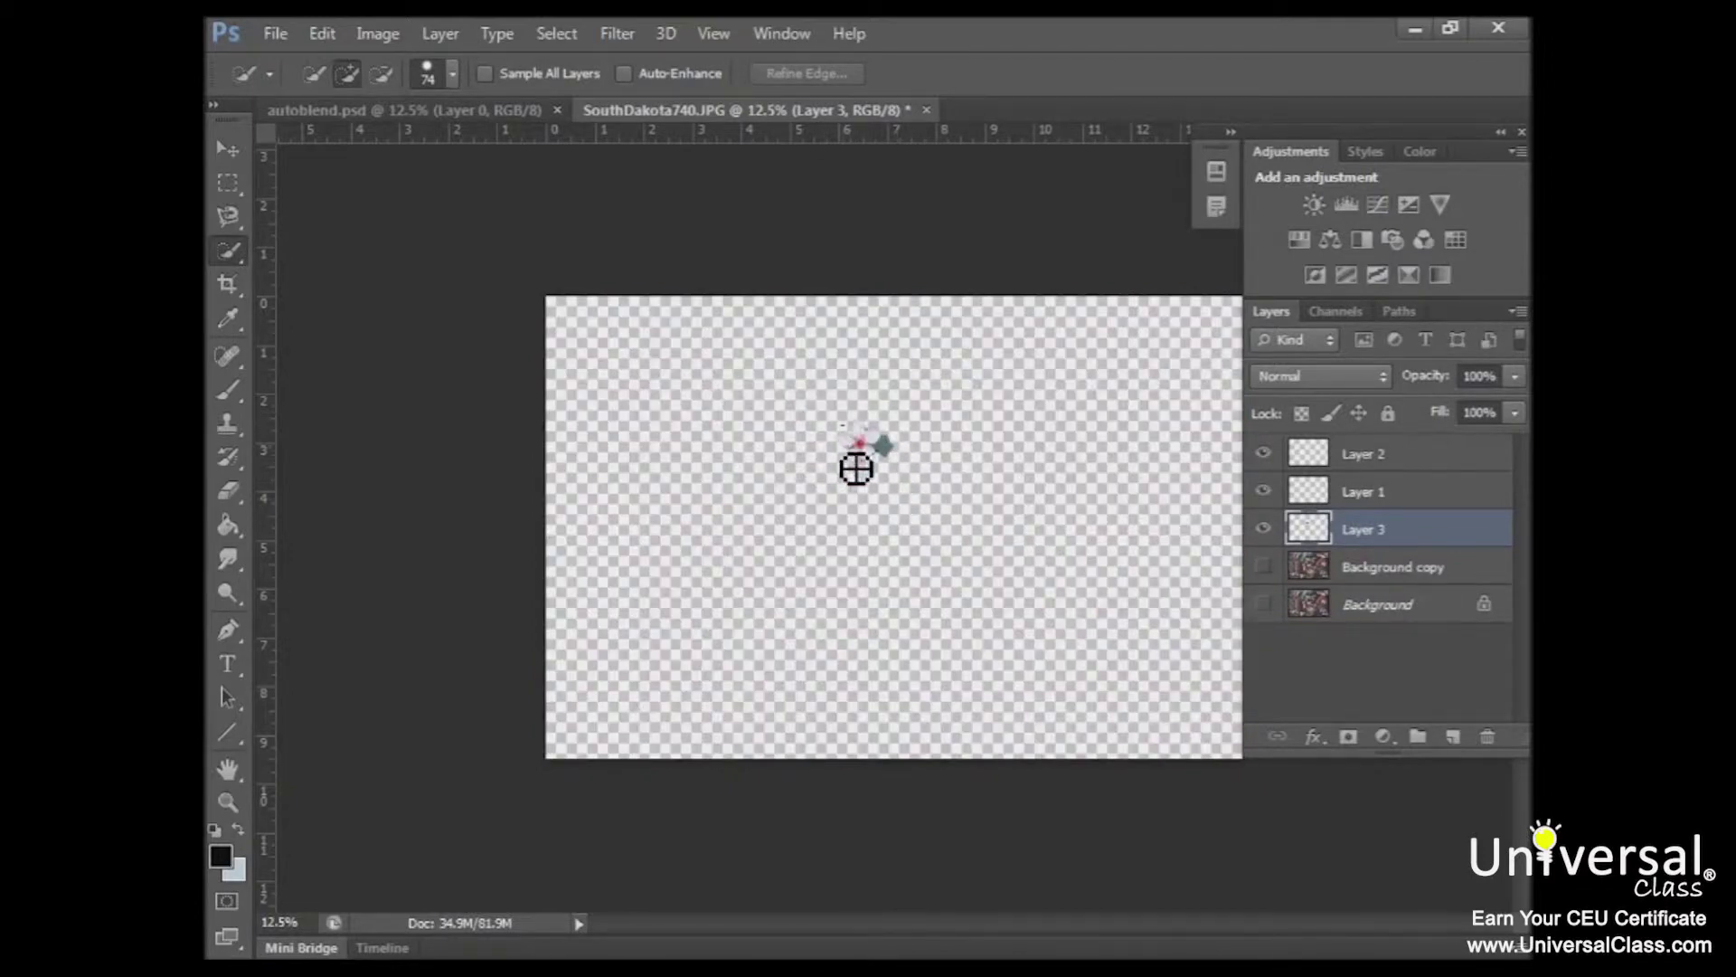
left_click_drag(1263, 567, 1263, 604)
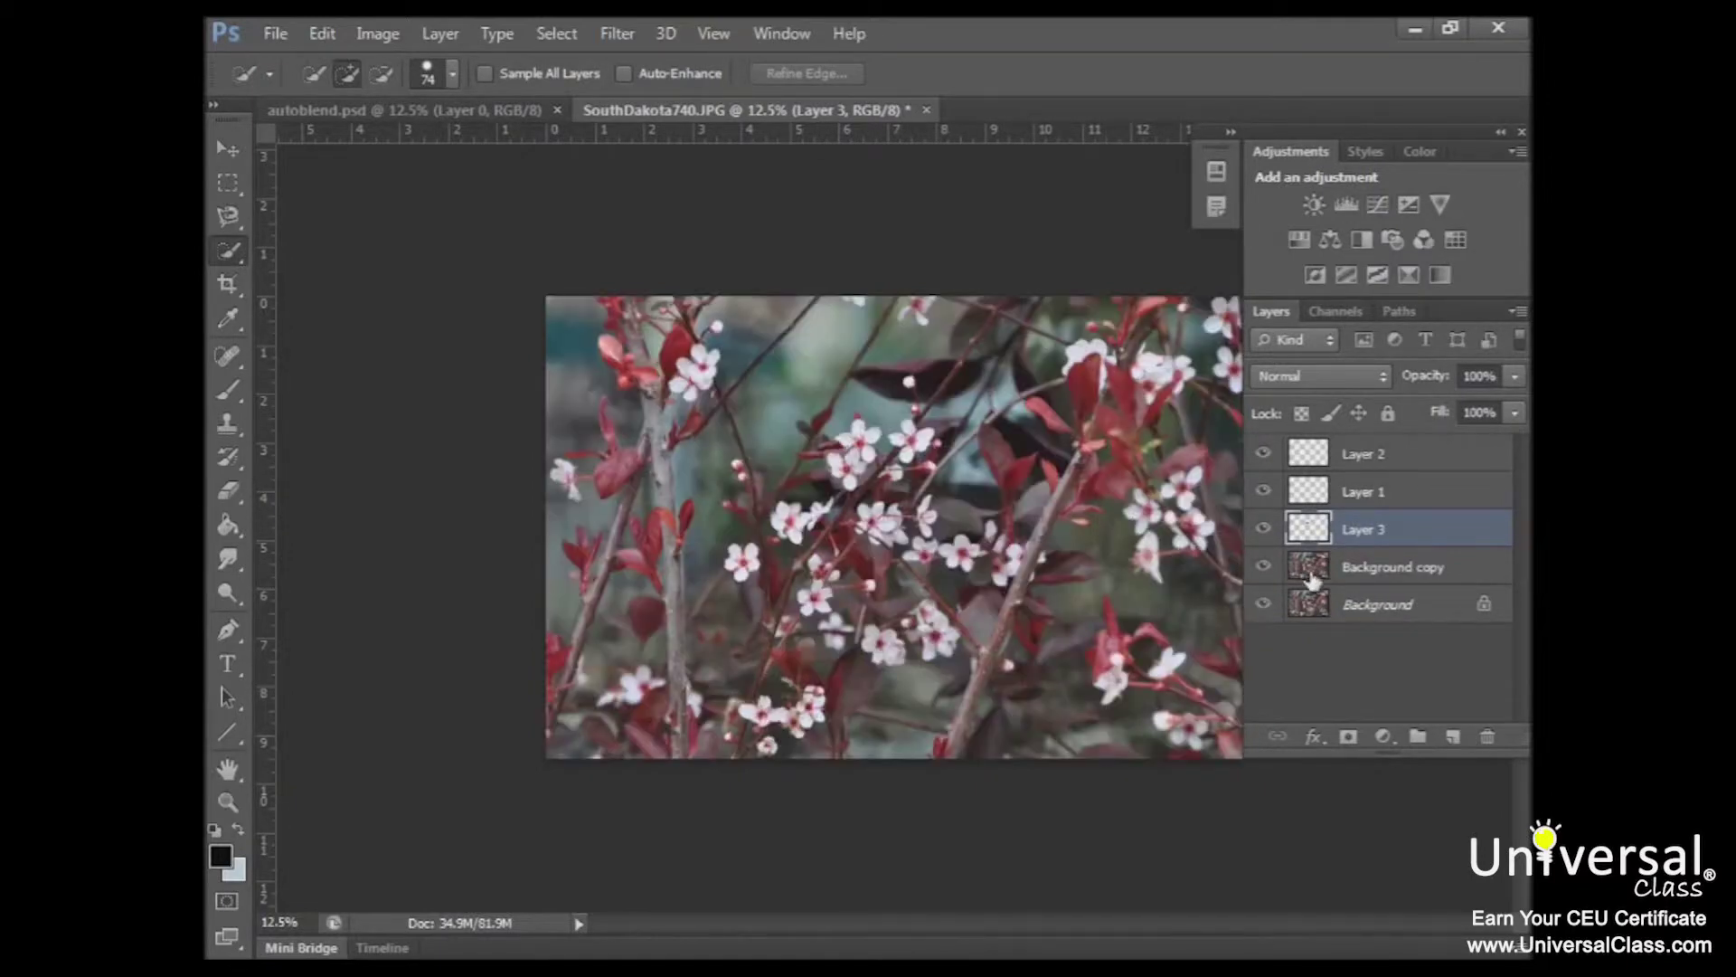
Toggle the visibility of Layer 2 and Layer 3 off and on again
left_click(1265, 457)
left_click(1264, 455)
left_click(1263, 530)
left_click(1264, 532)
Select the layer range from Layer 2 to Background copy, and replace it with only Layer 2, Layer 1 and Background copy
left_click(1352, 459)
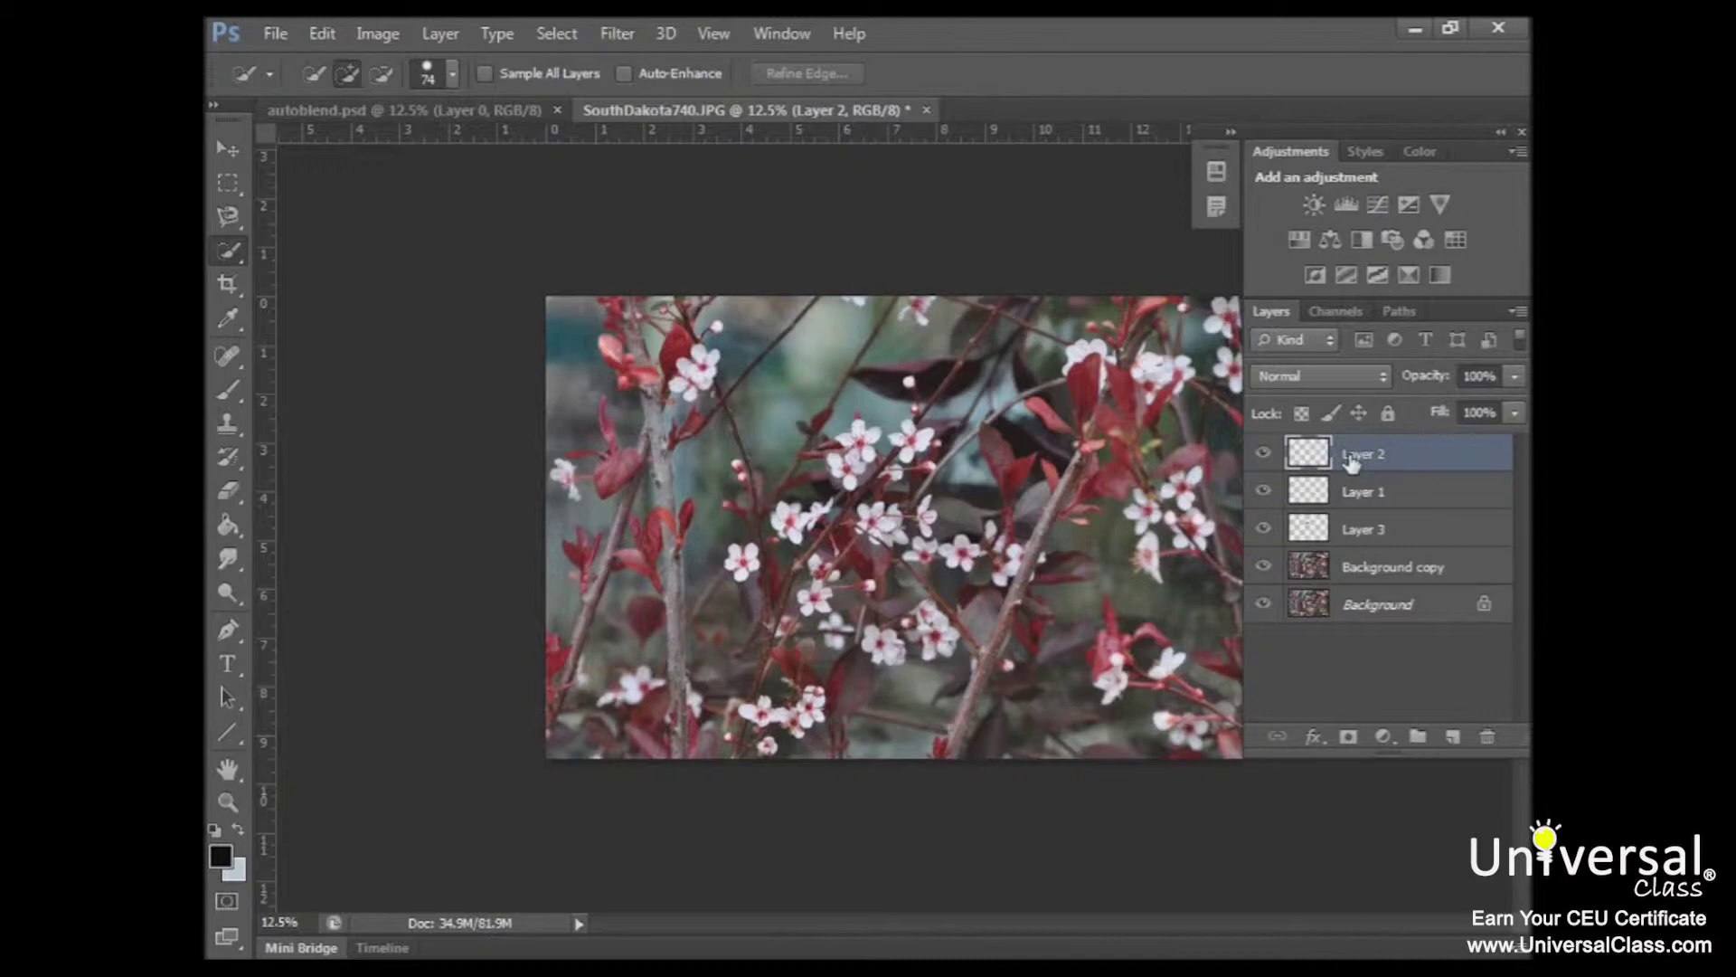
left_click(1363, 577, "shift")
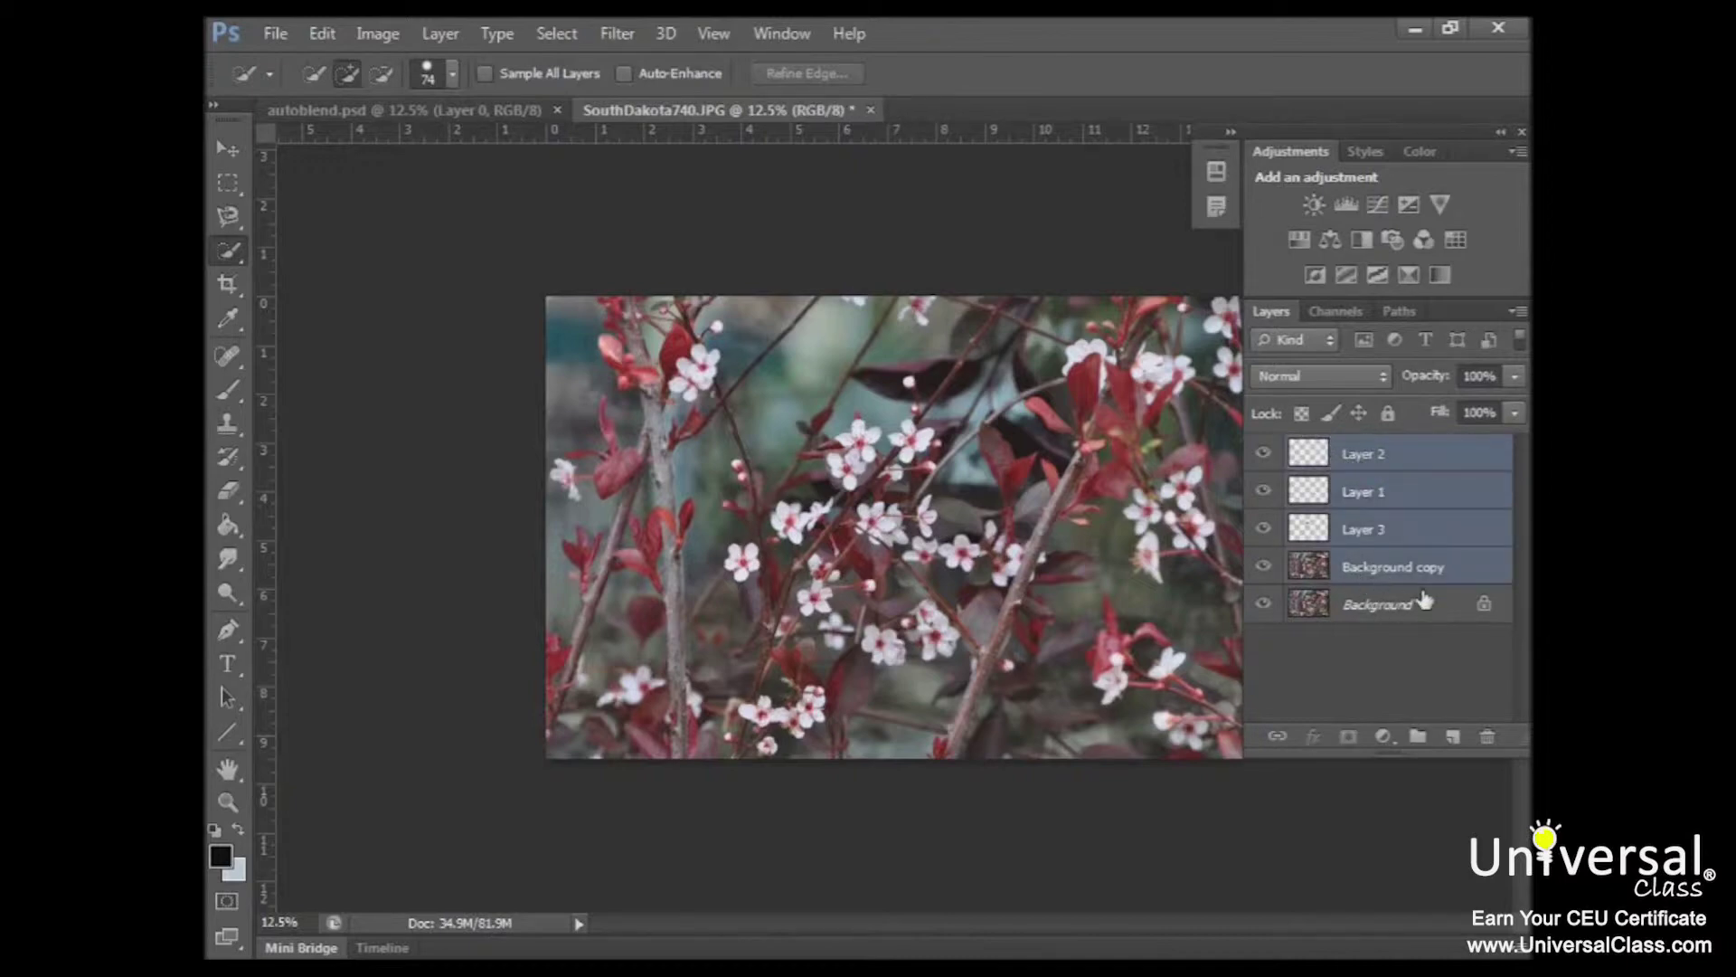
left_click(1364, 465)
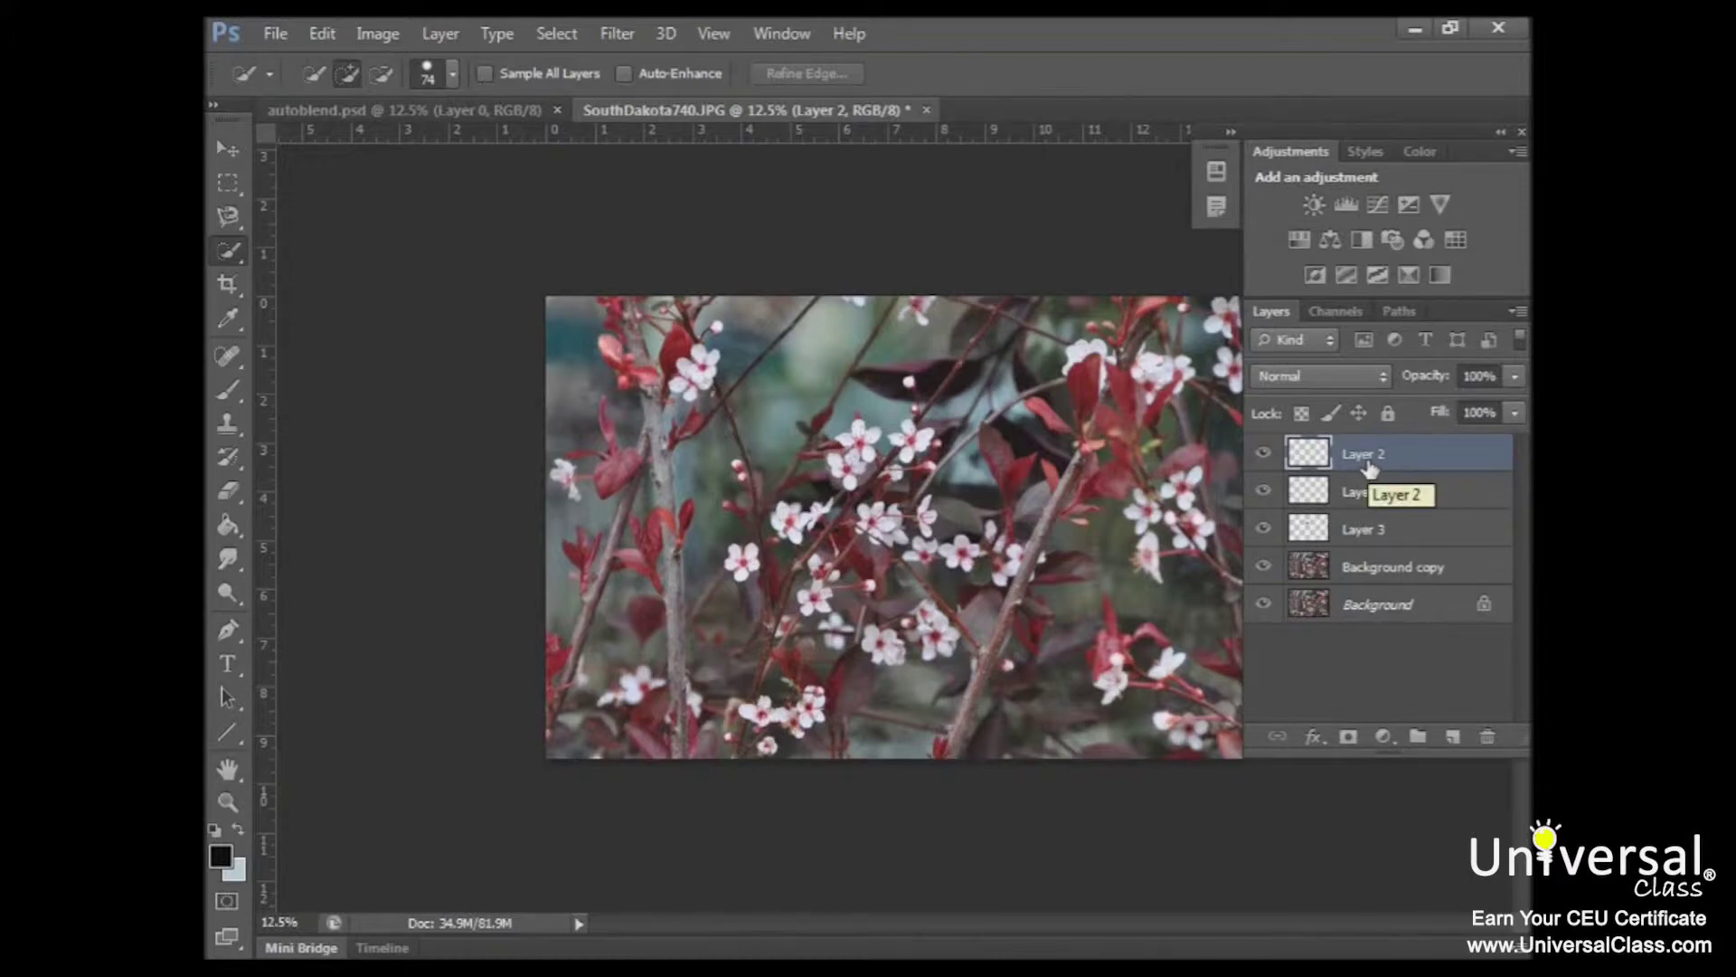
left_click(1366, 500, "shift")
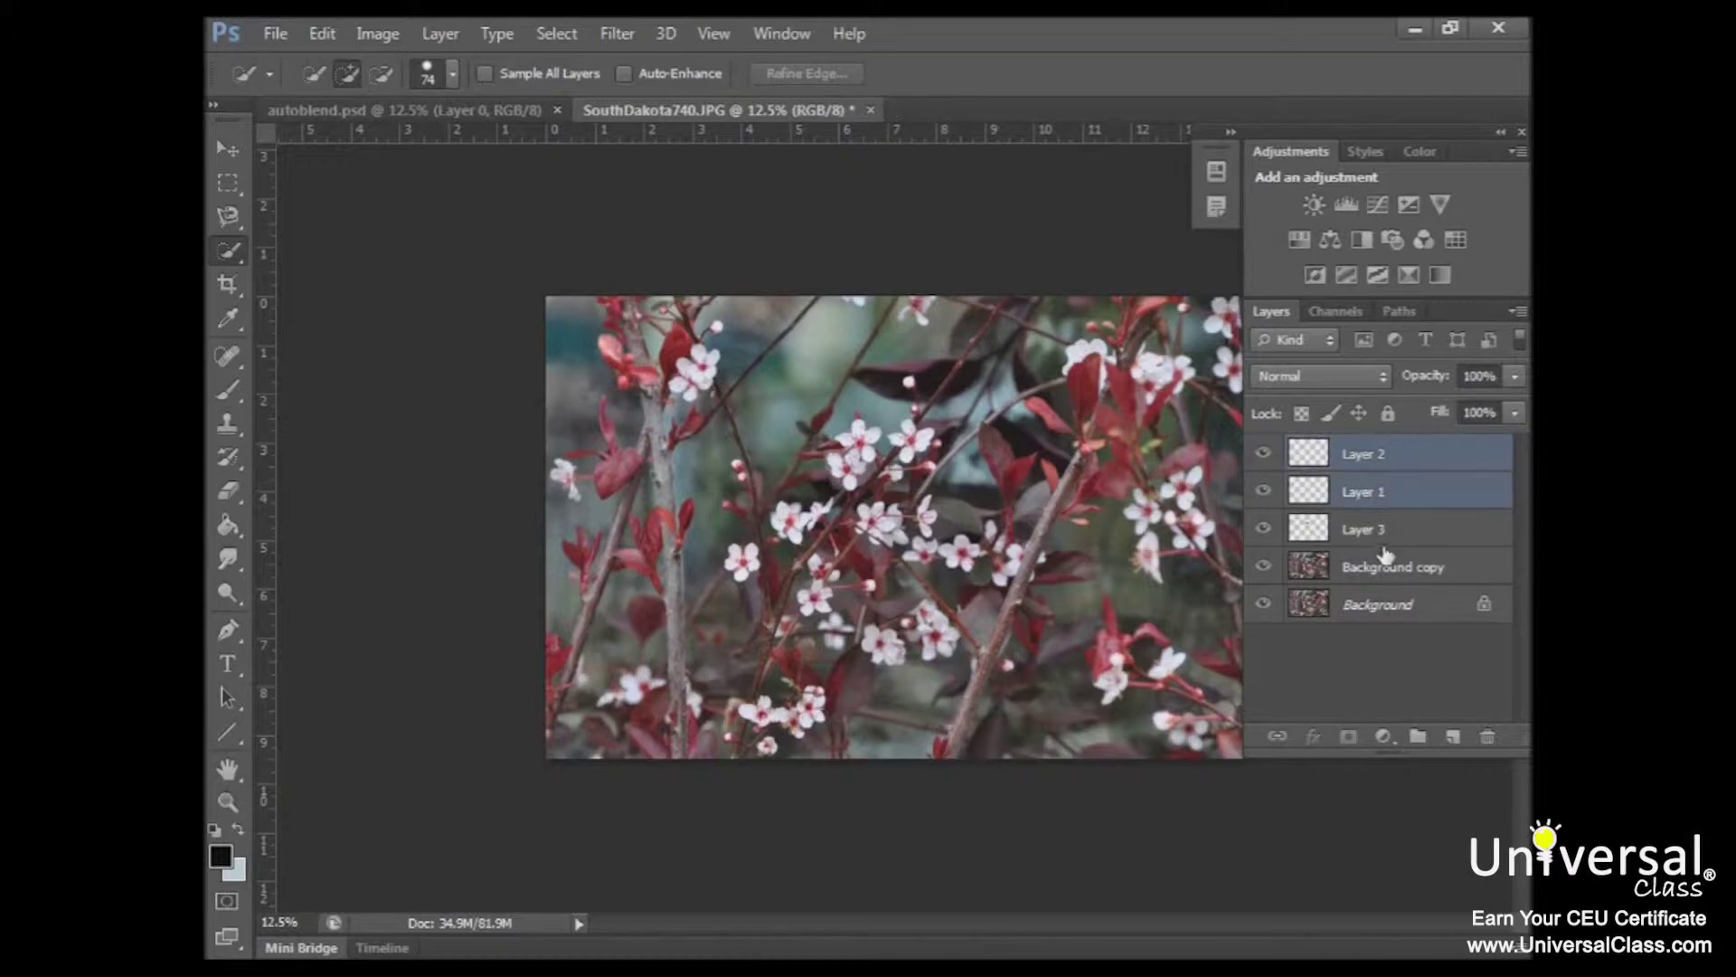
left_click(1371, 577, "ctrl")
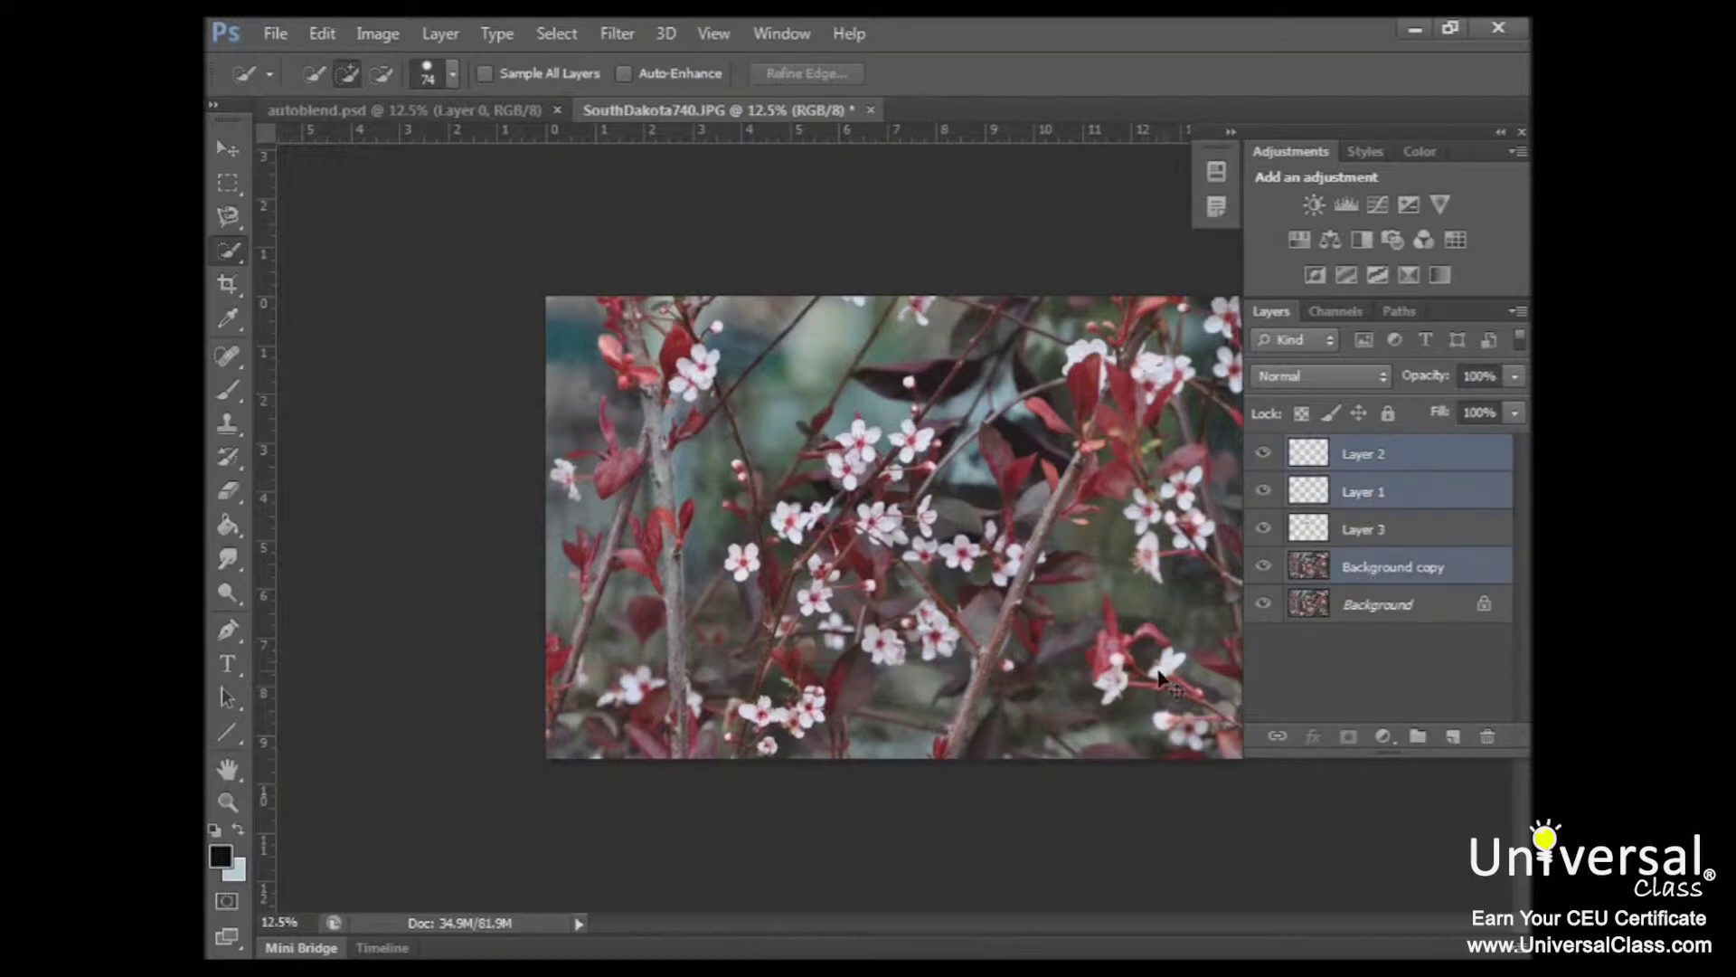
Select all layers at once and deselect them again
left_click(1363, 566)
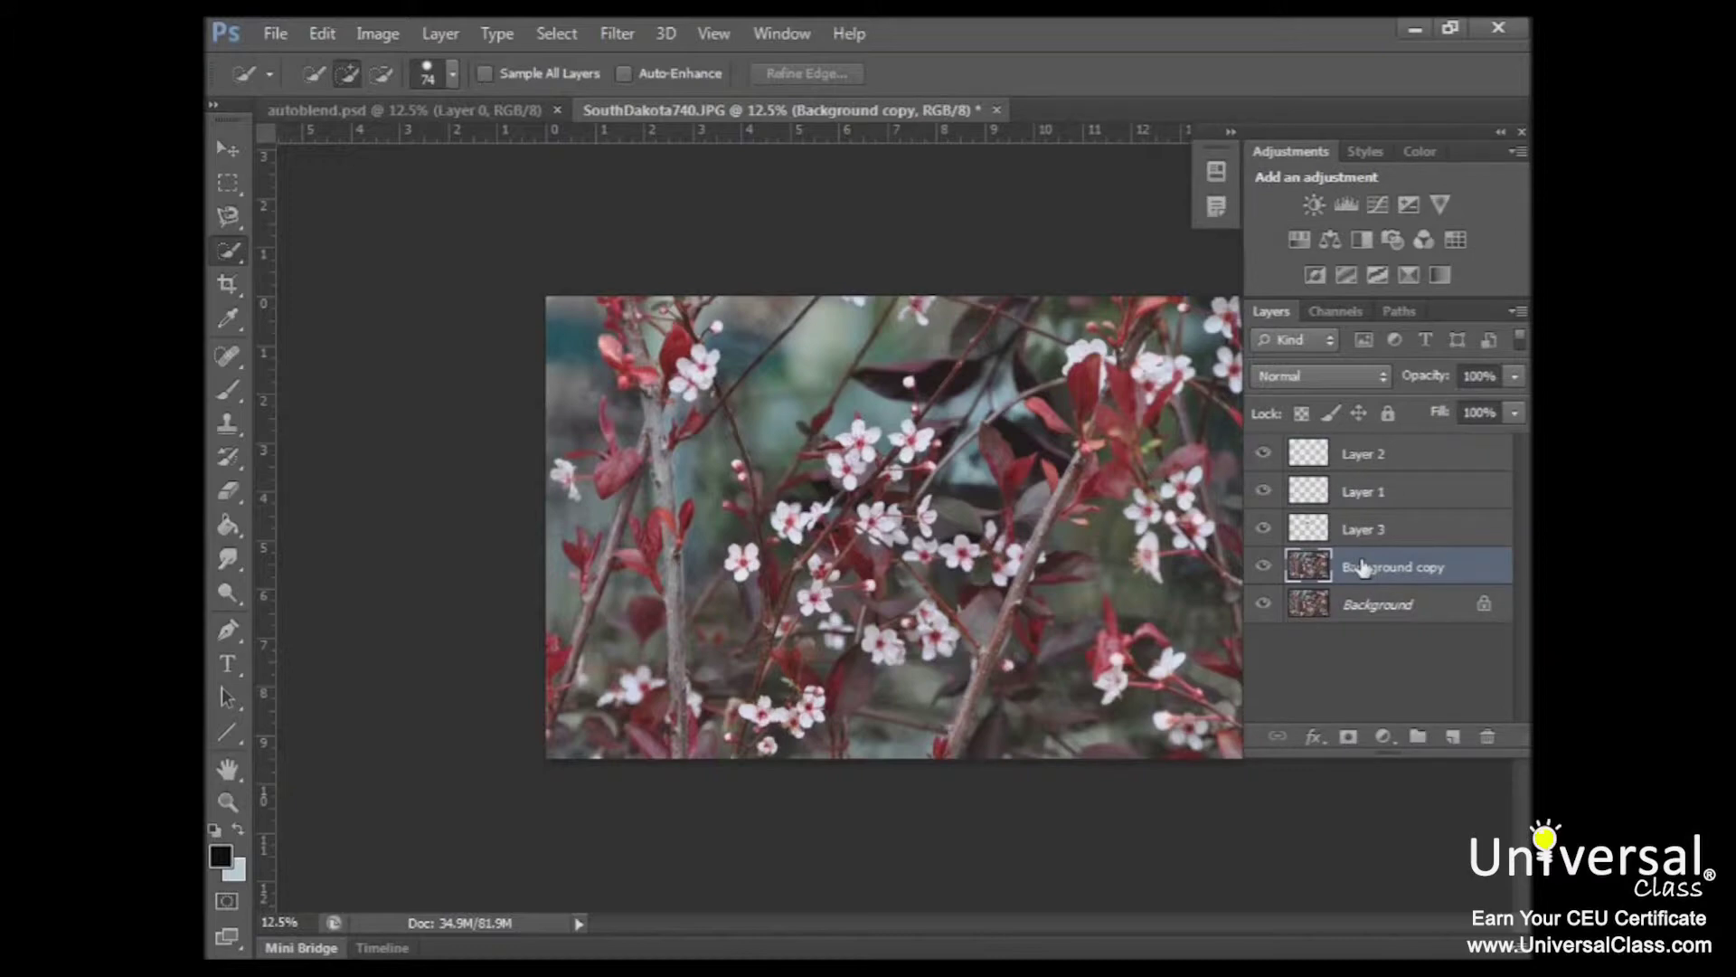
left_click(562, 37)
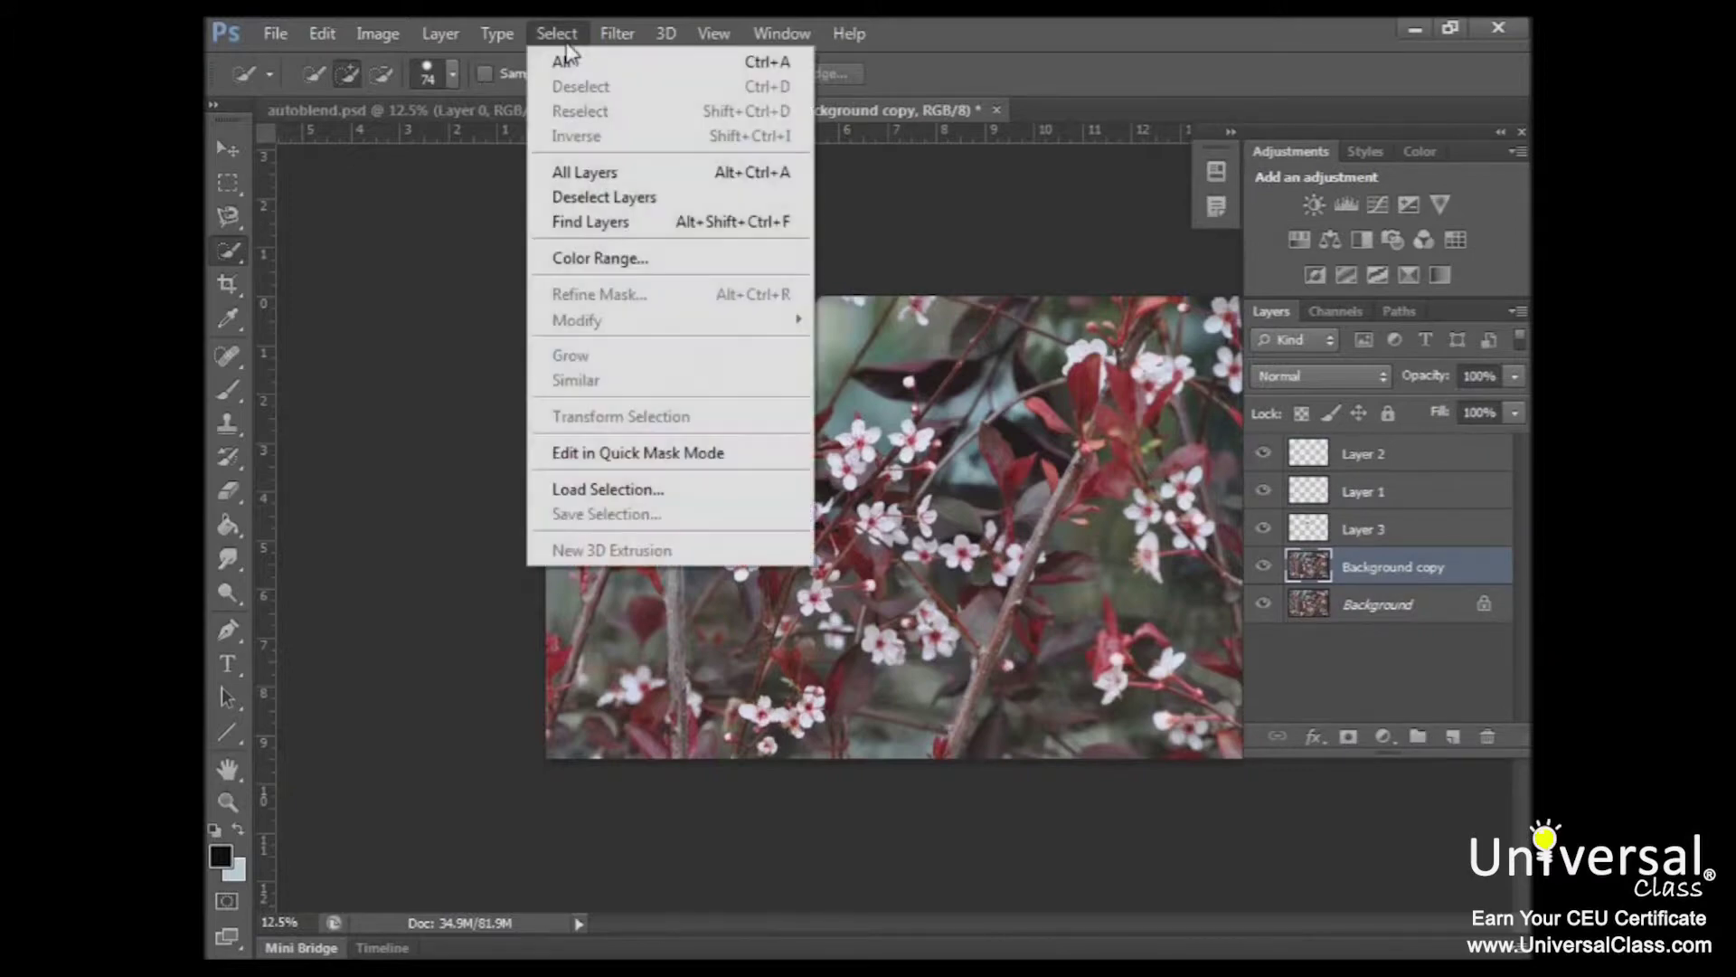
left_click(579, 168)
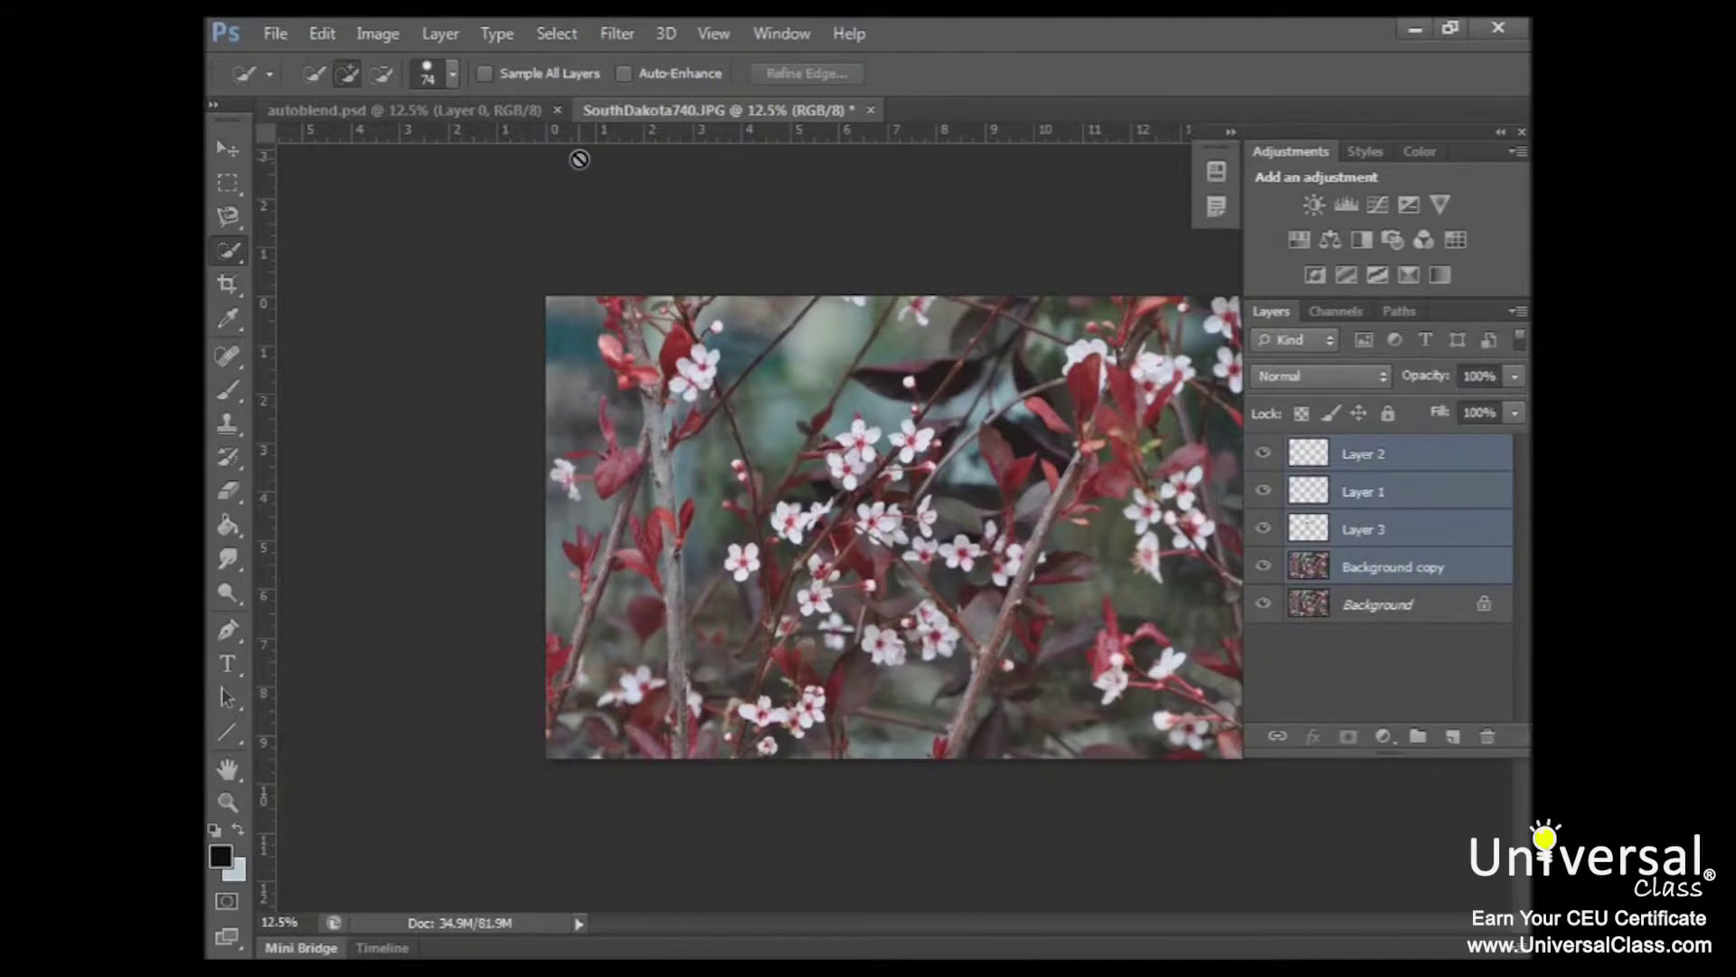
left_click(561, 34)
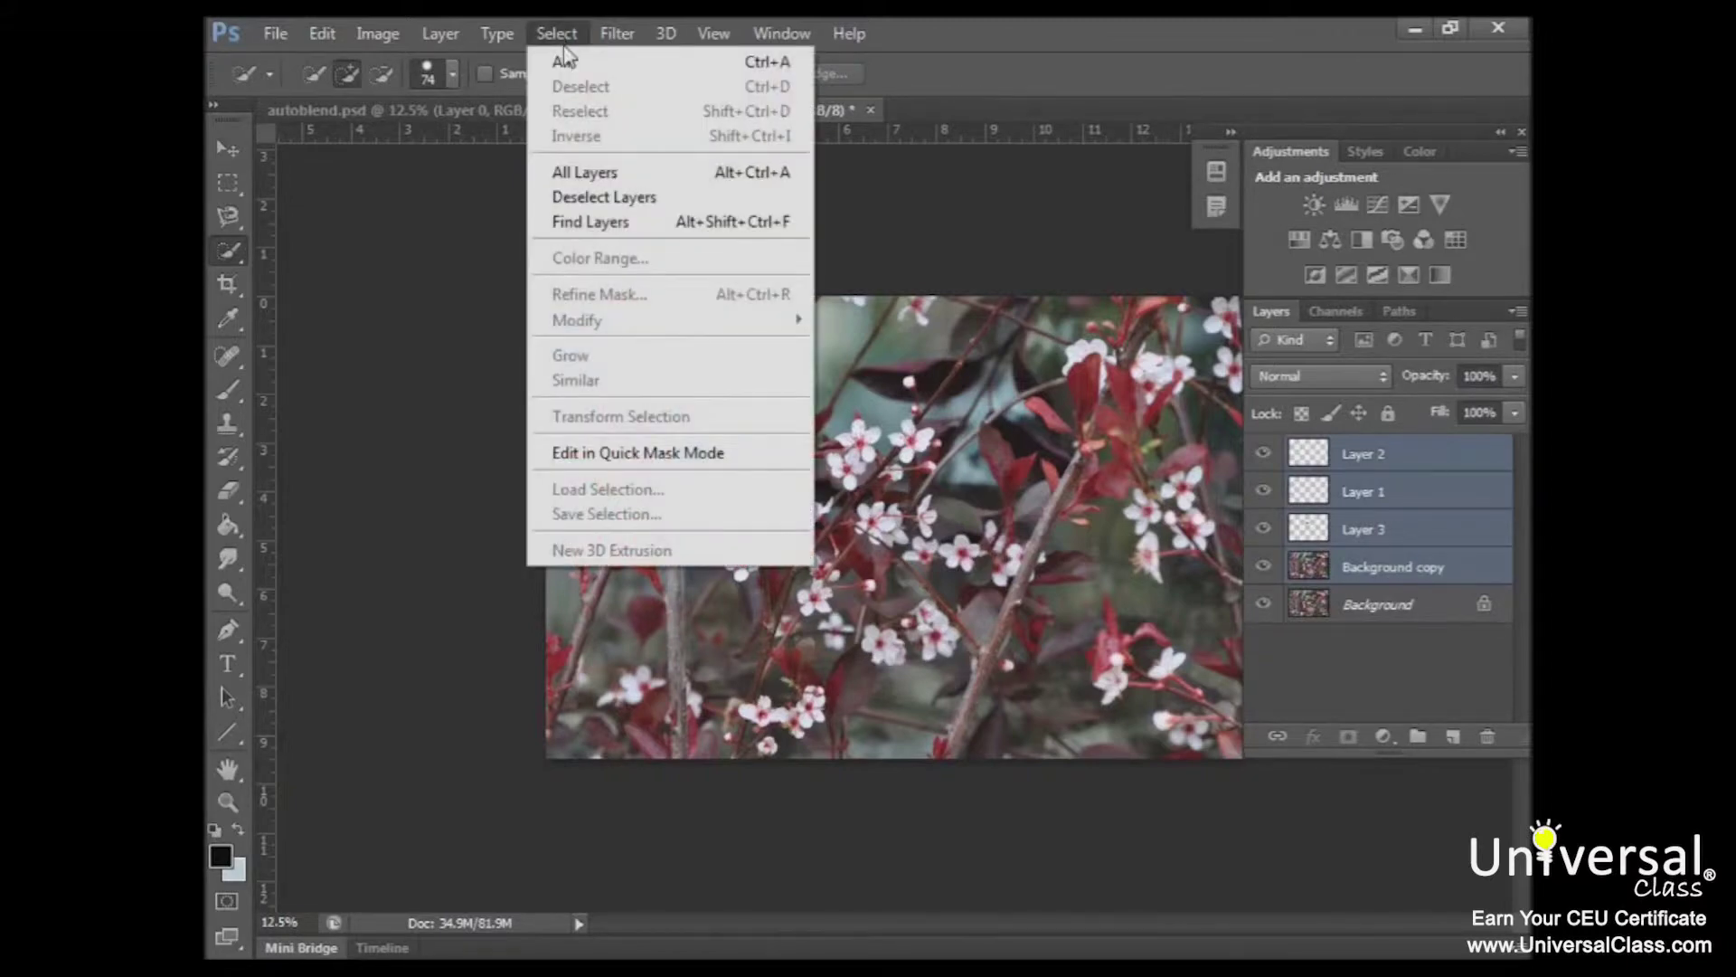
left_click(590, 195)
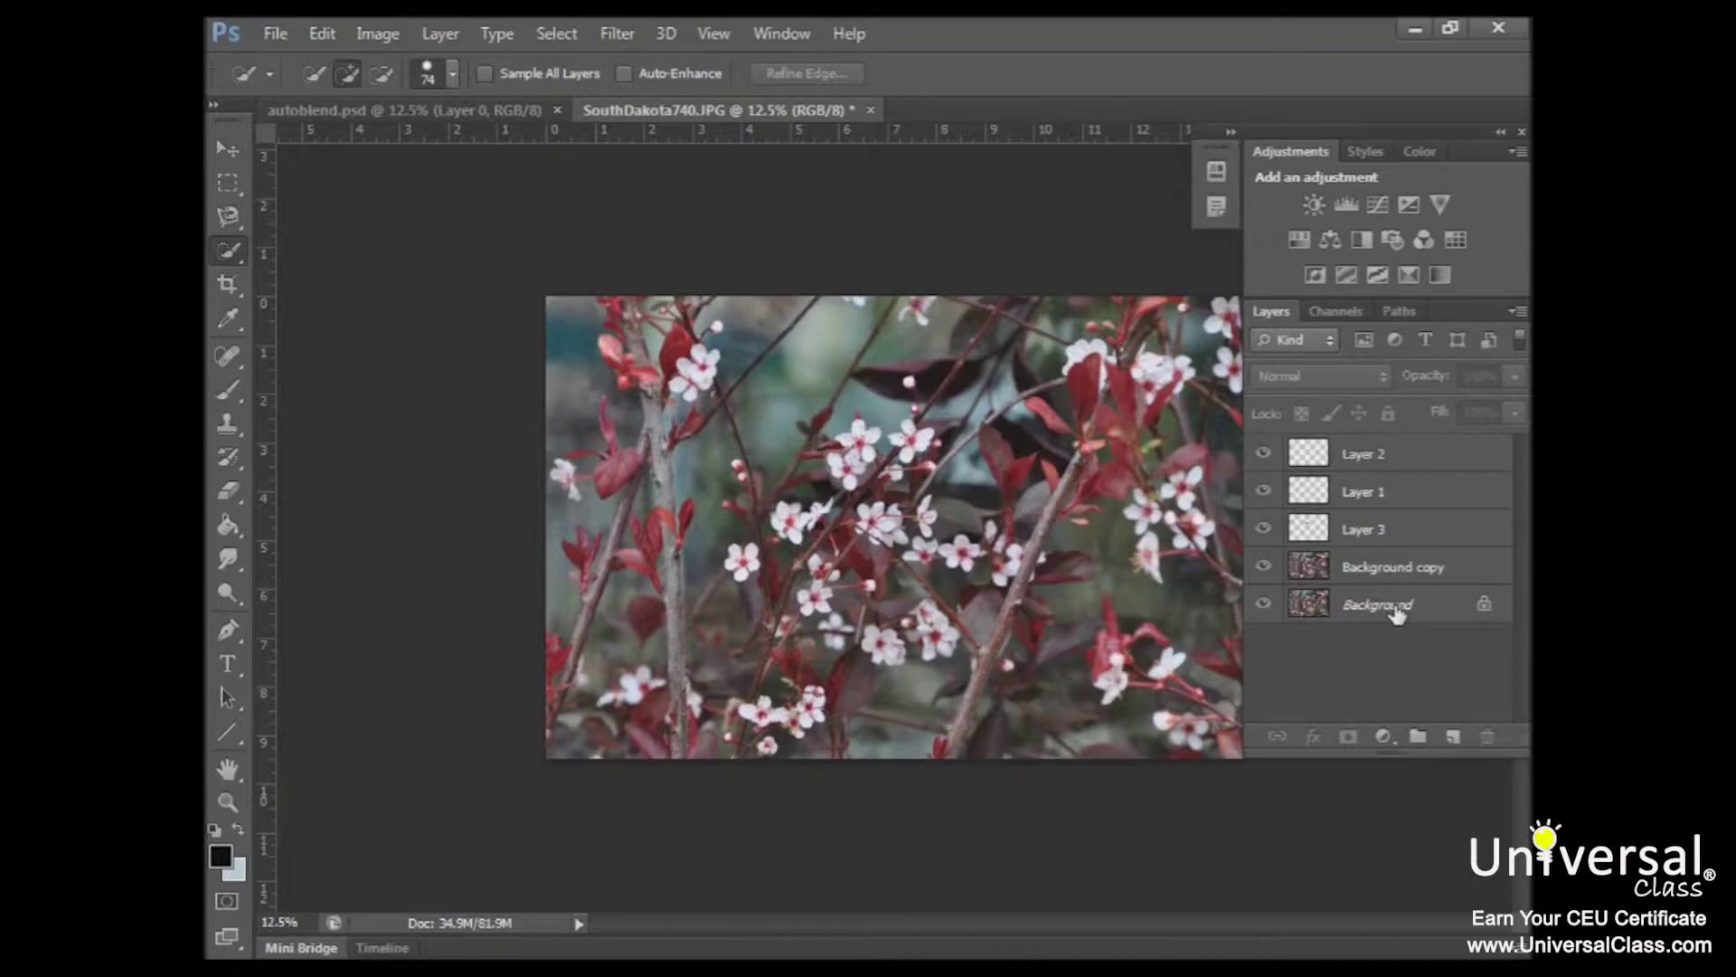
Select Layer 2 together with Layer 3, link the two layers and unlink them again
left_click(1399, 478)
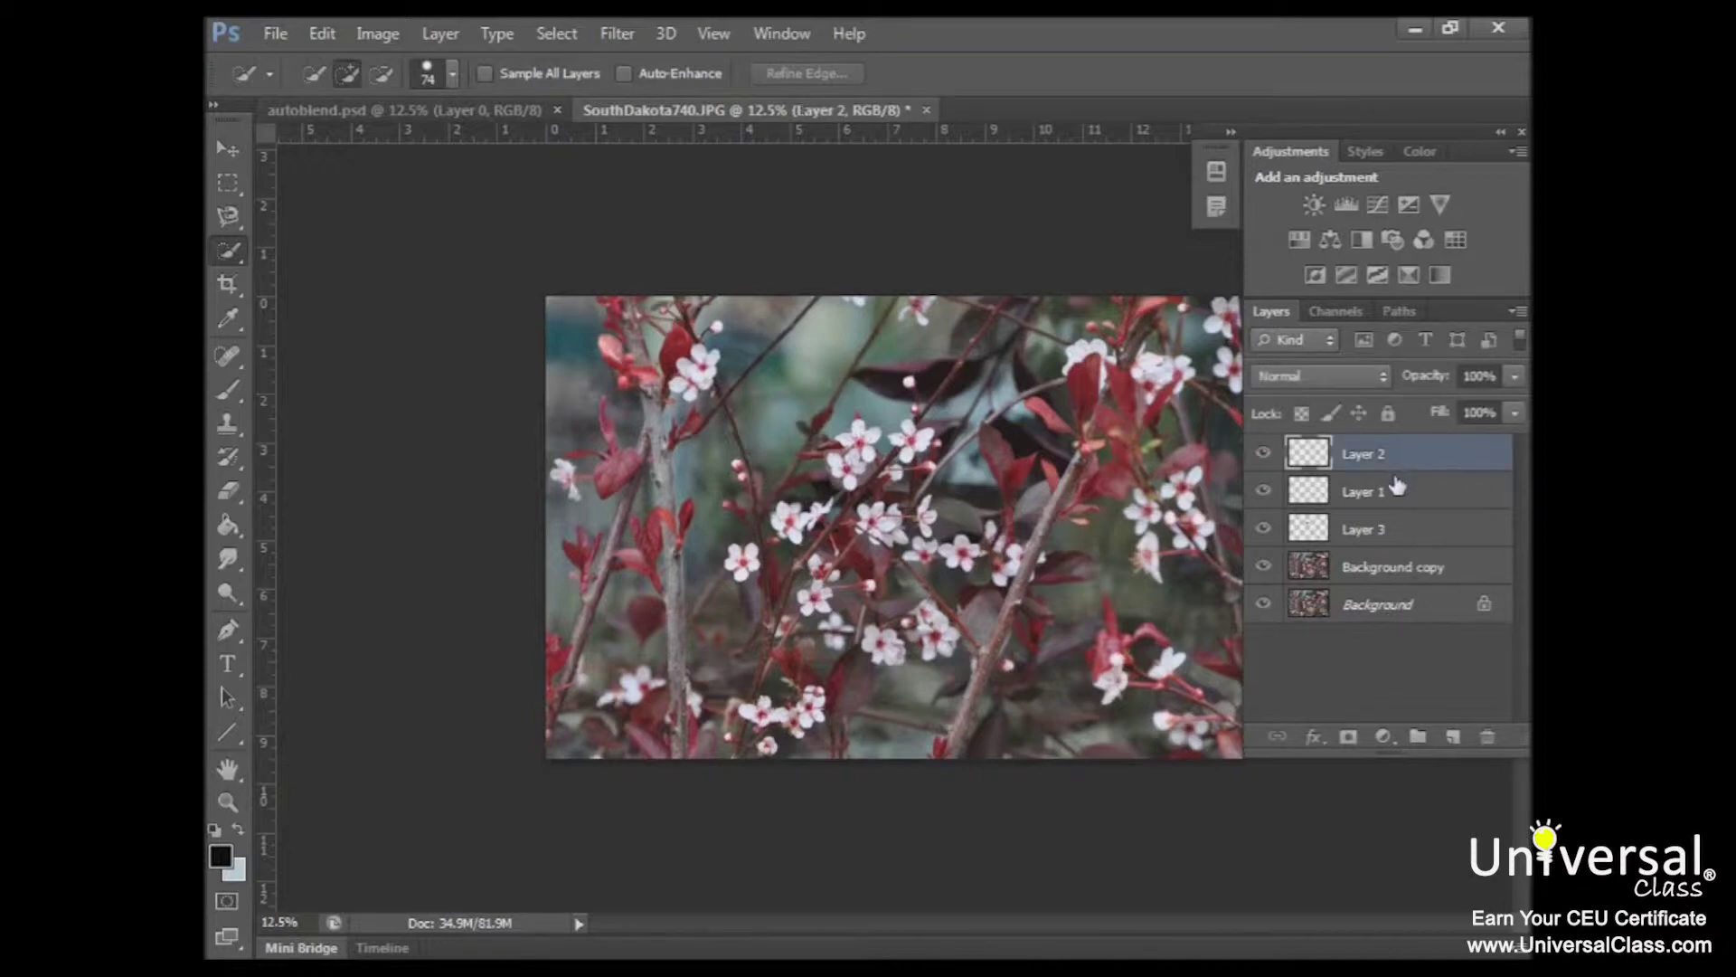
left_click(1393, 536, "ctrl")
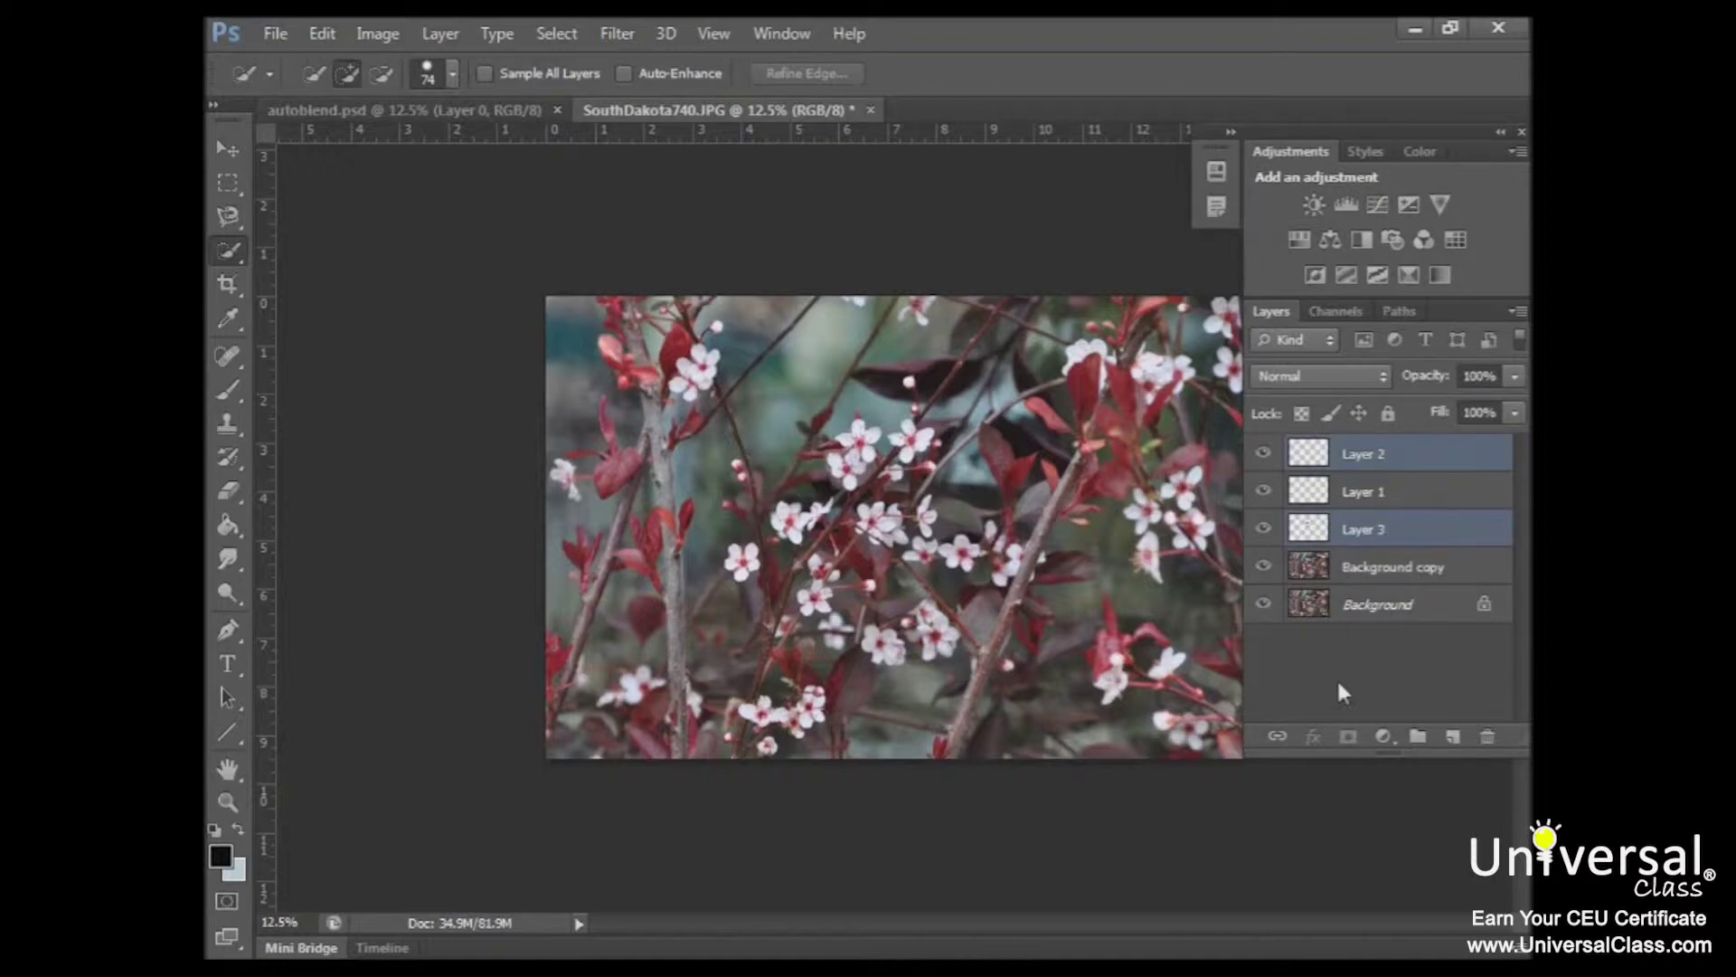
left_click(1277, 738)
left_click(1277, 735)
Delete Layer 2 from the layer stack and confirm the deletion
left_click(1362, 452)
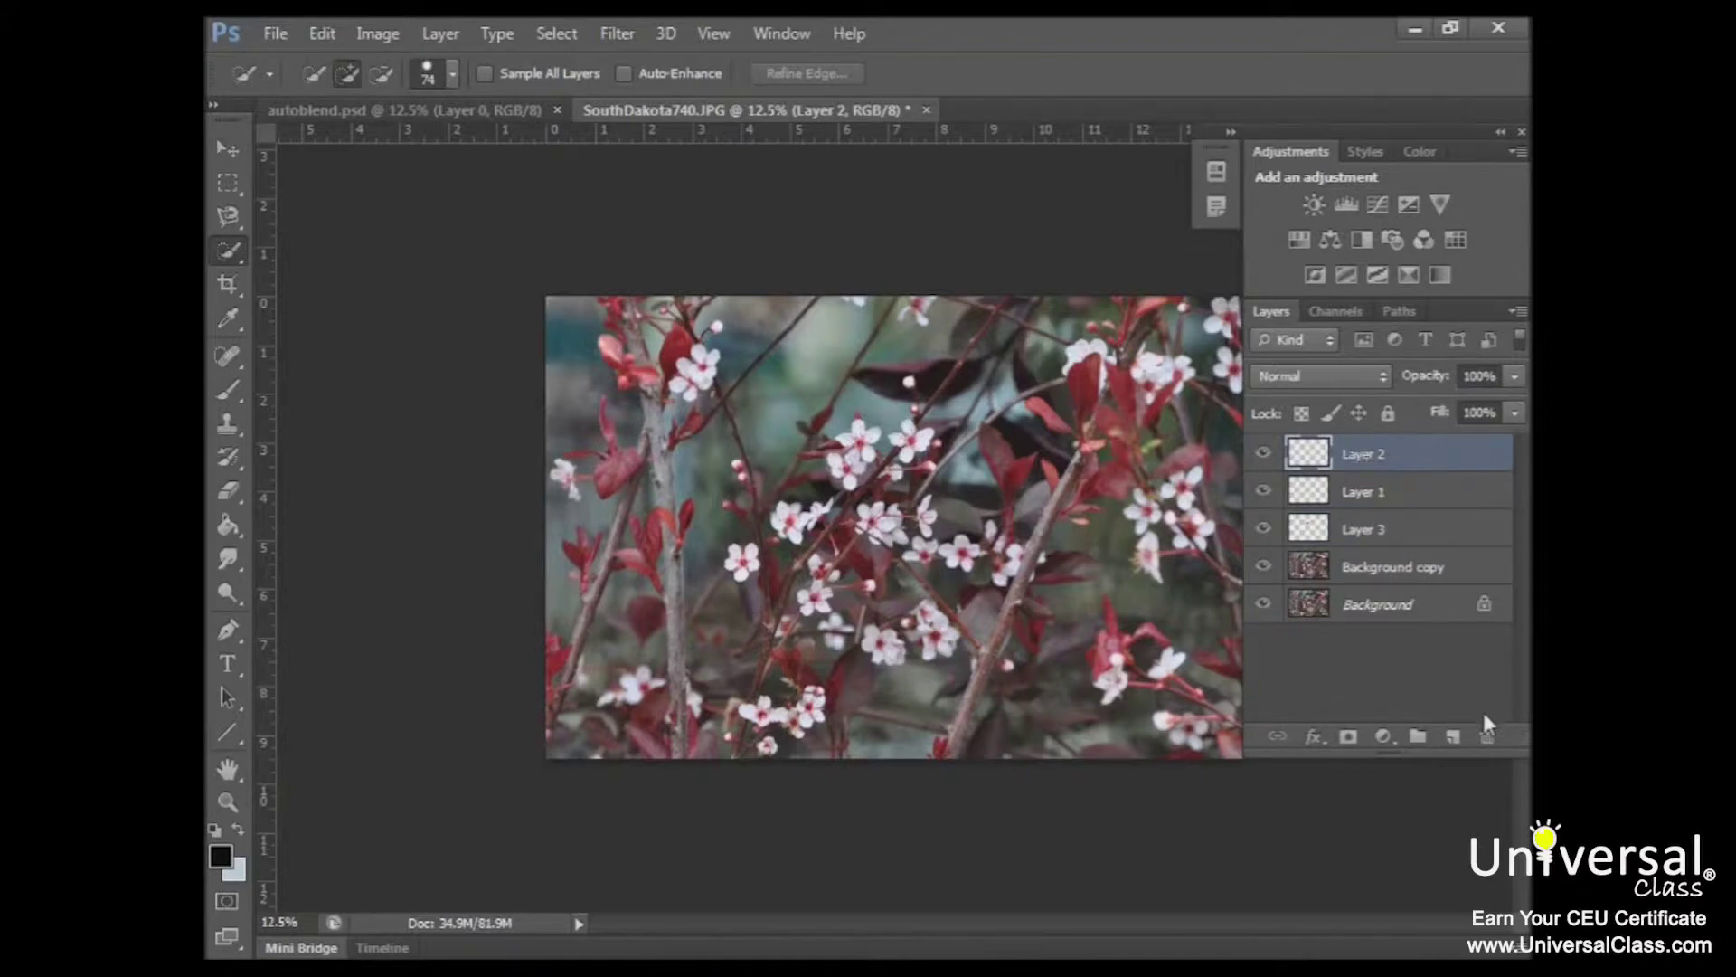
left_click(1487, 737)
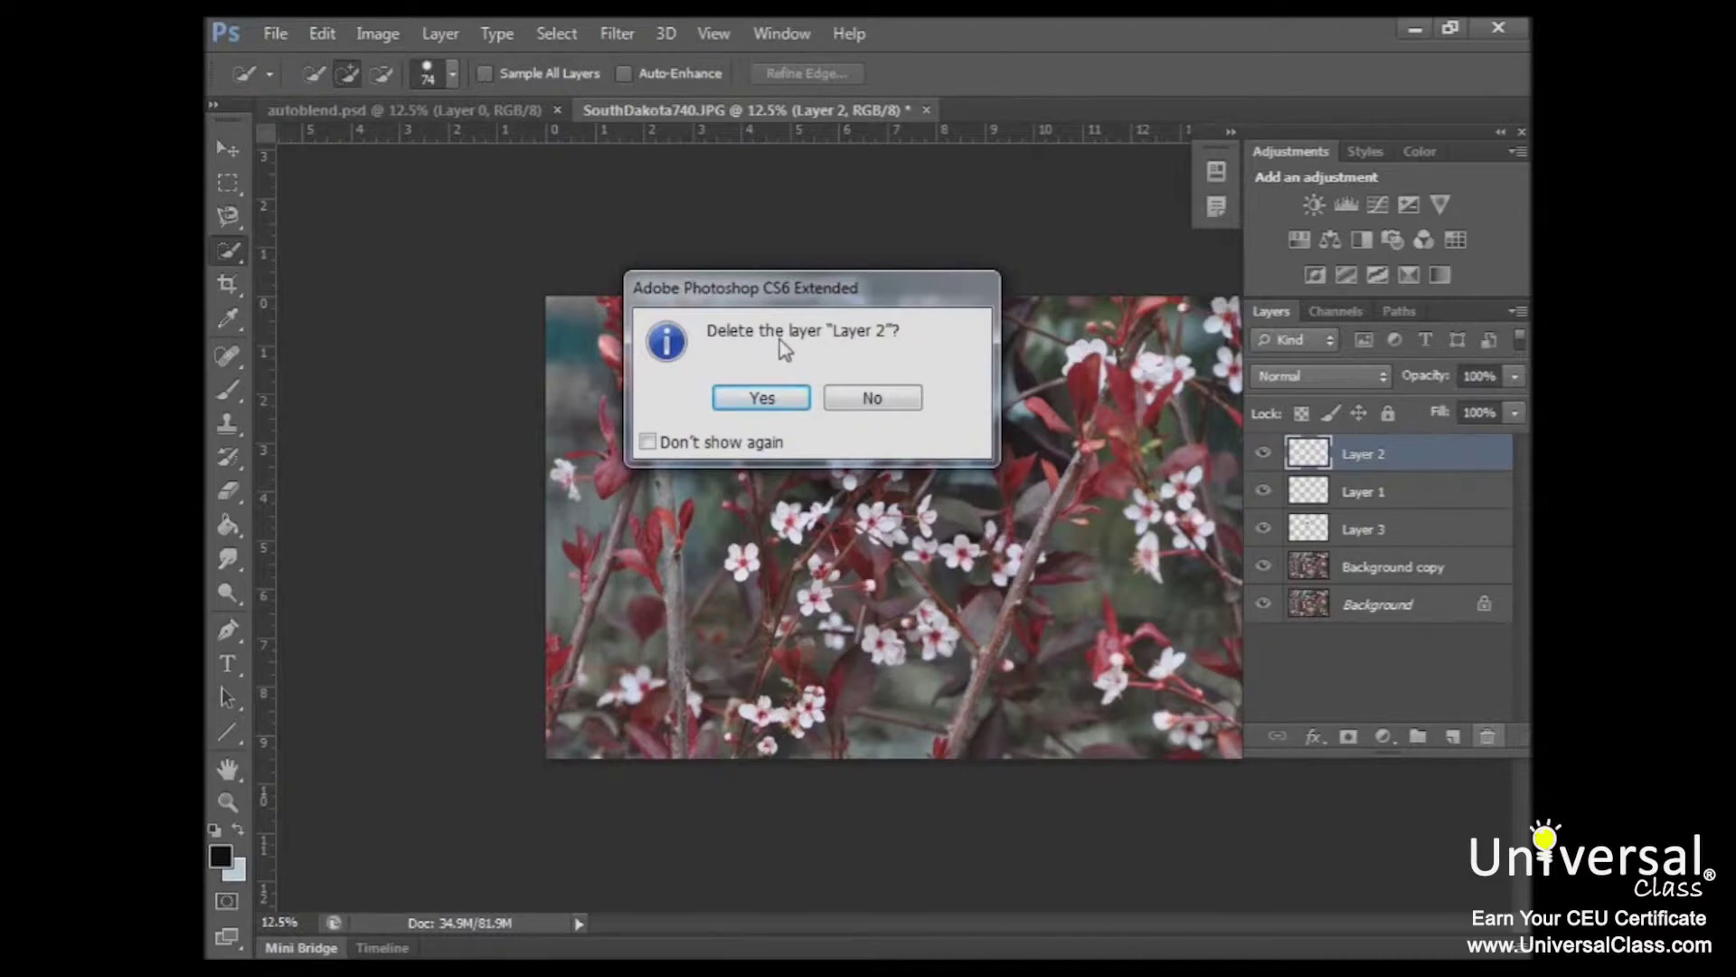
left_click(771, 414)
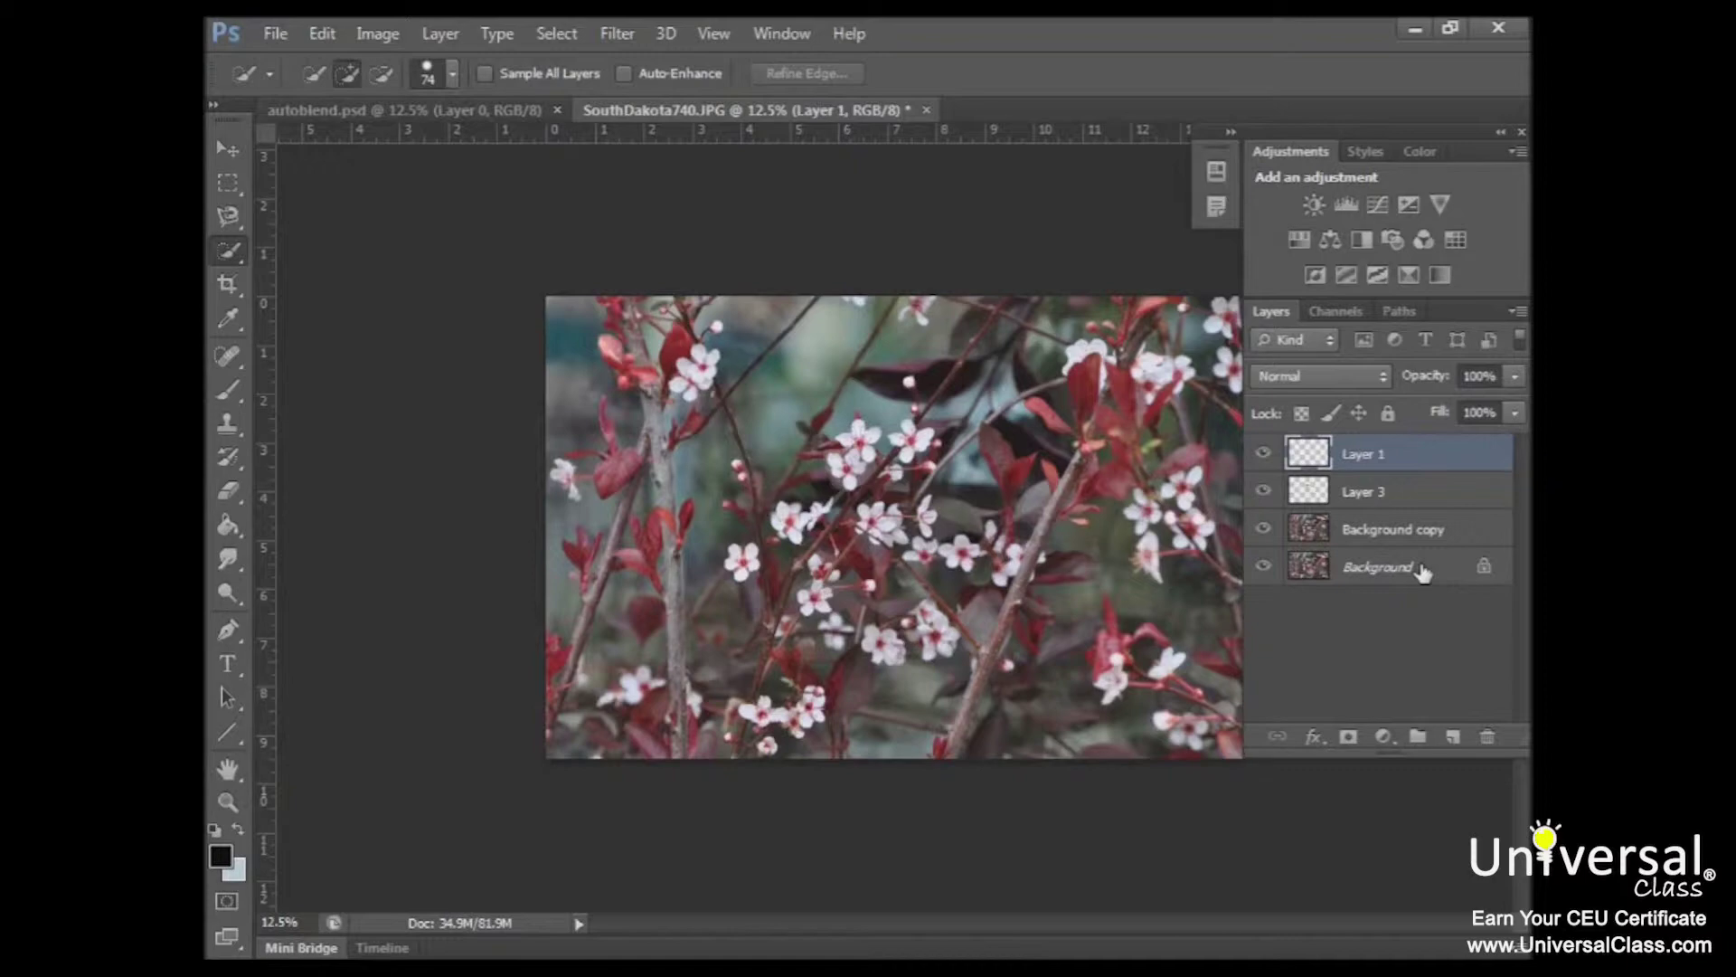
Lock all properties of the Background copy layer
left_click(1422, 535)
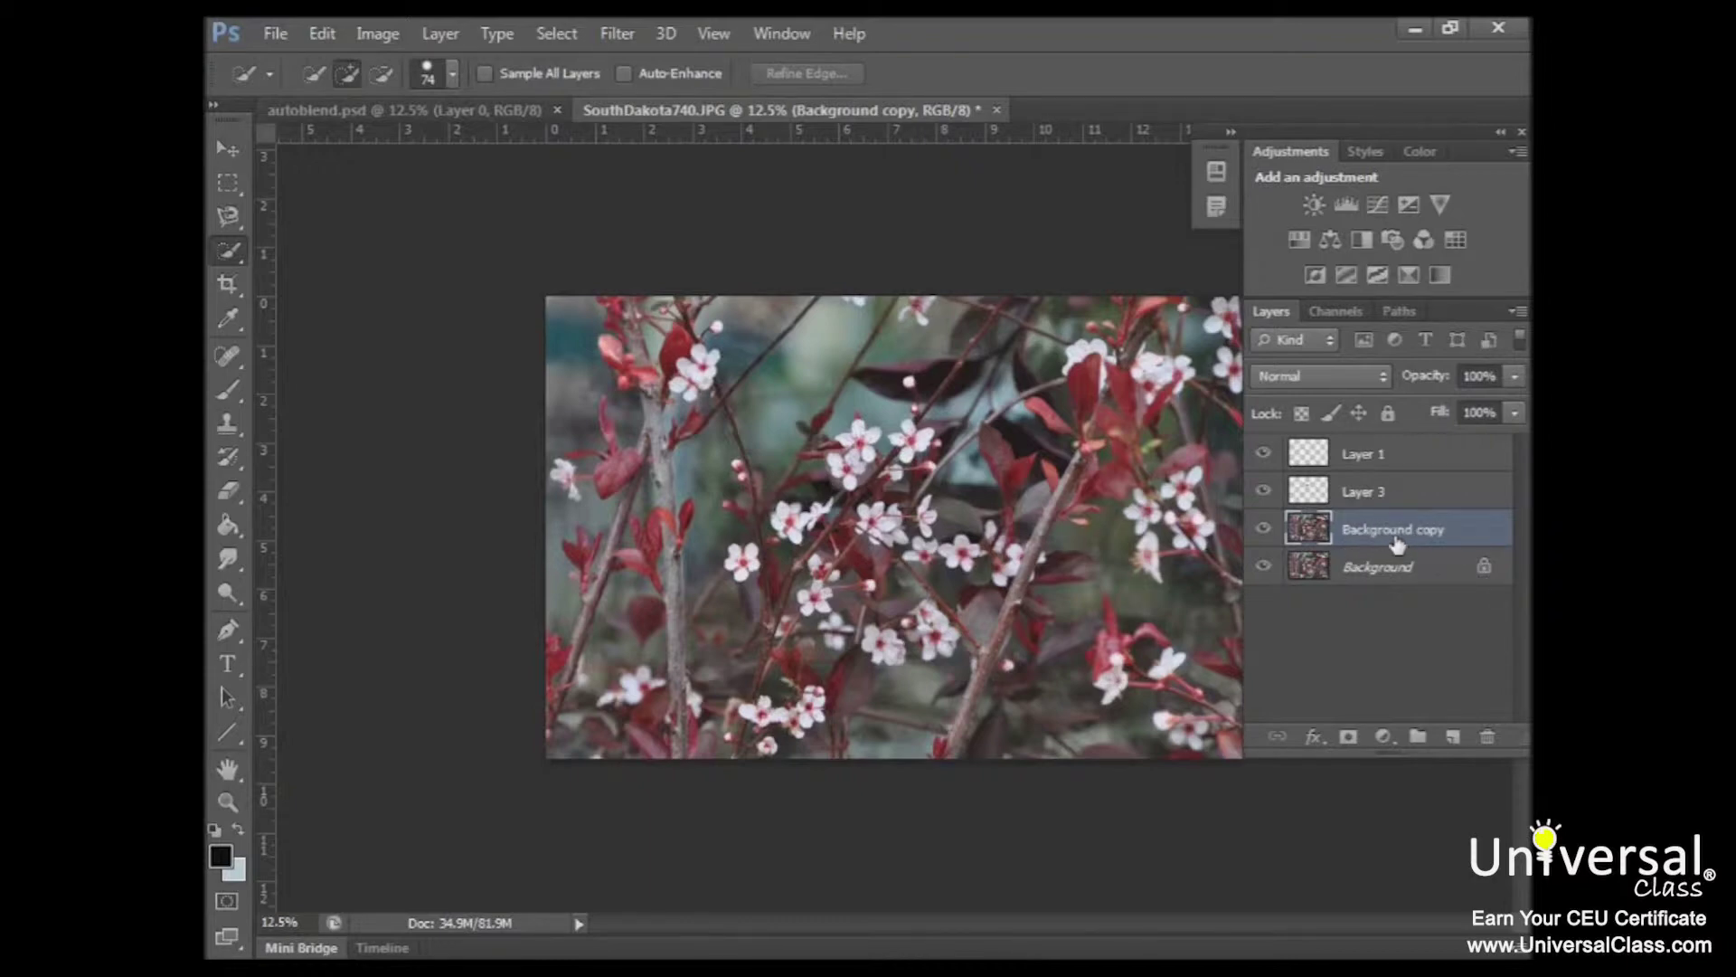
left_click(1388, 416)
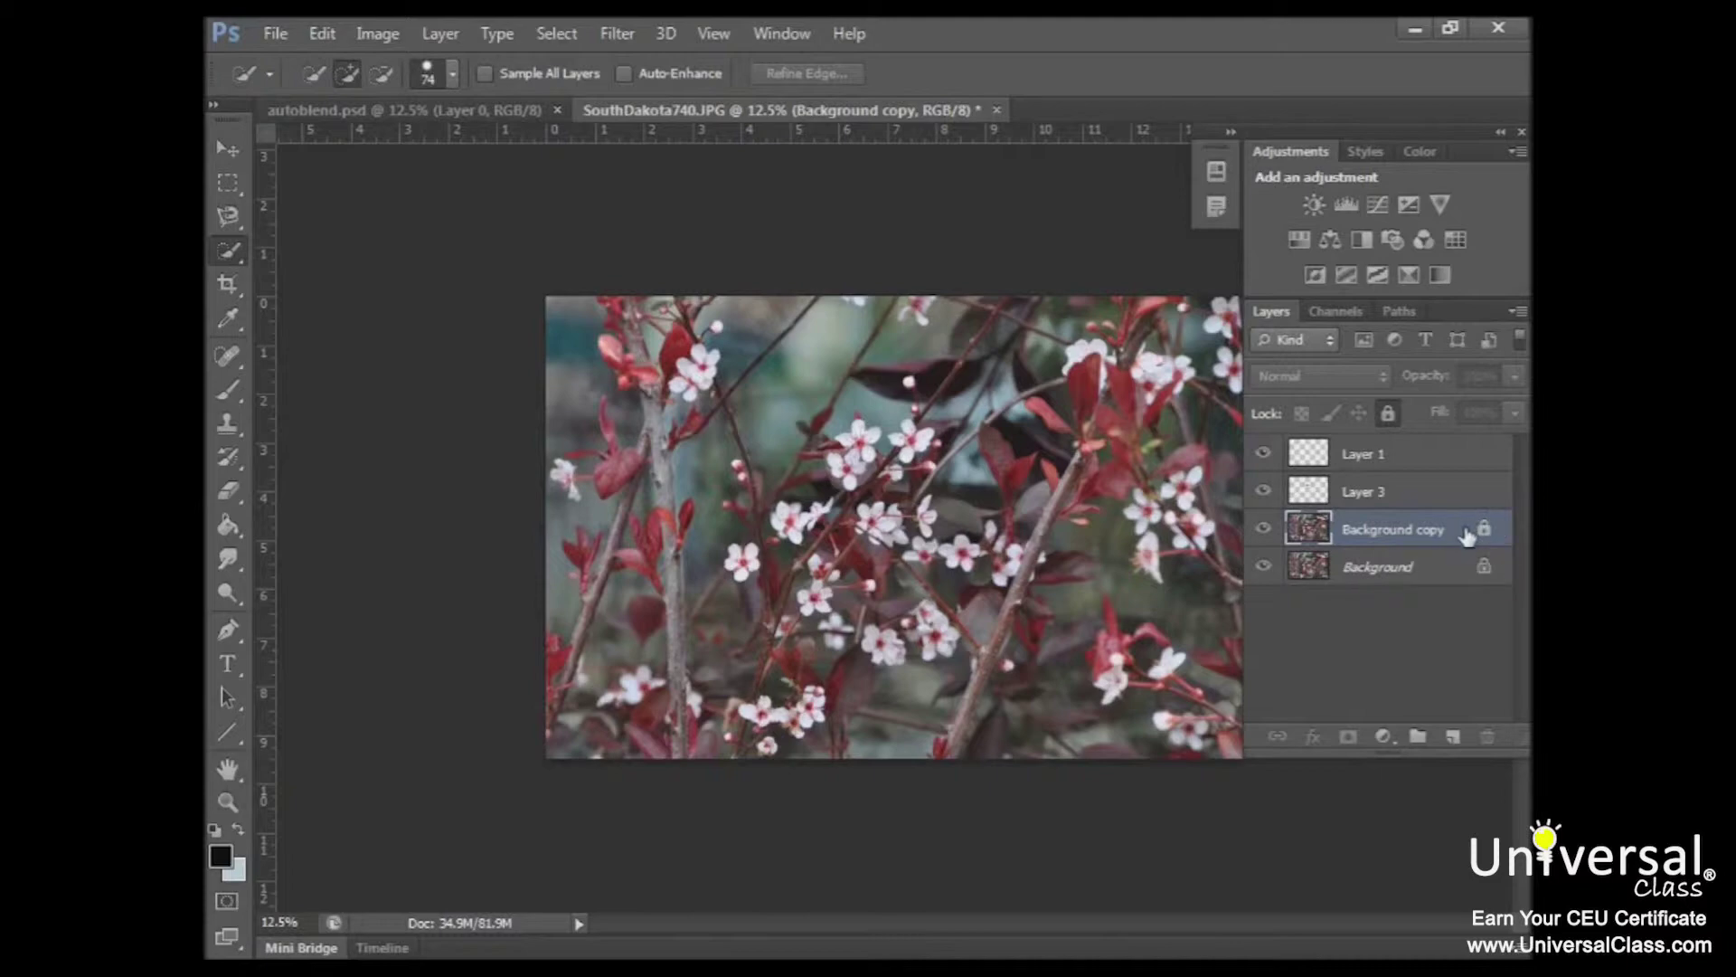
Select Layer 3 together with Layer 1 and merge the two into a single layer
left_click(1388, 500)
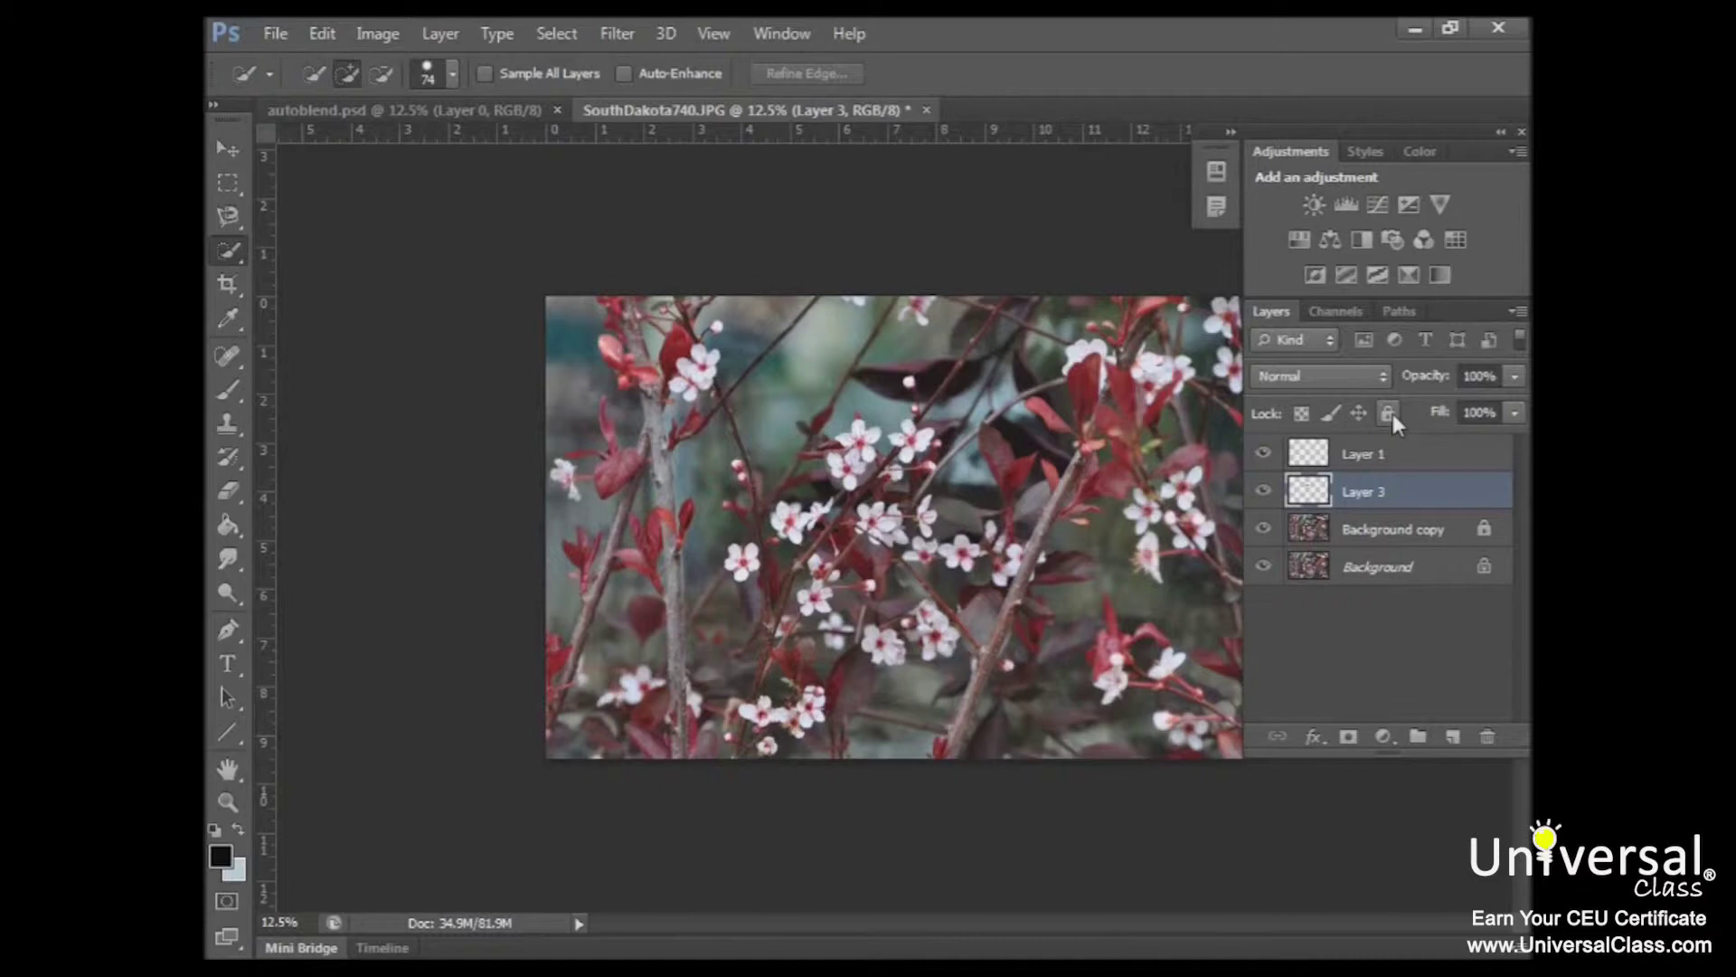
left_click(1390, 461, "shift")
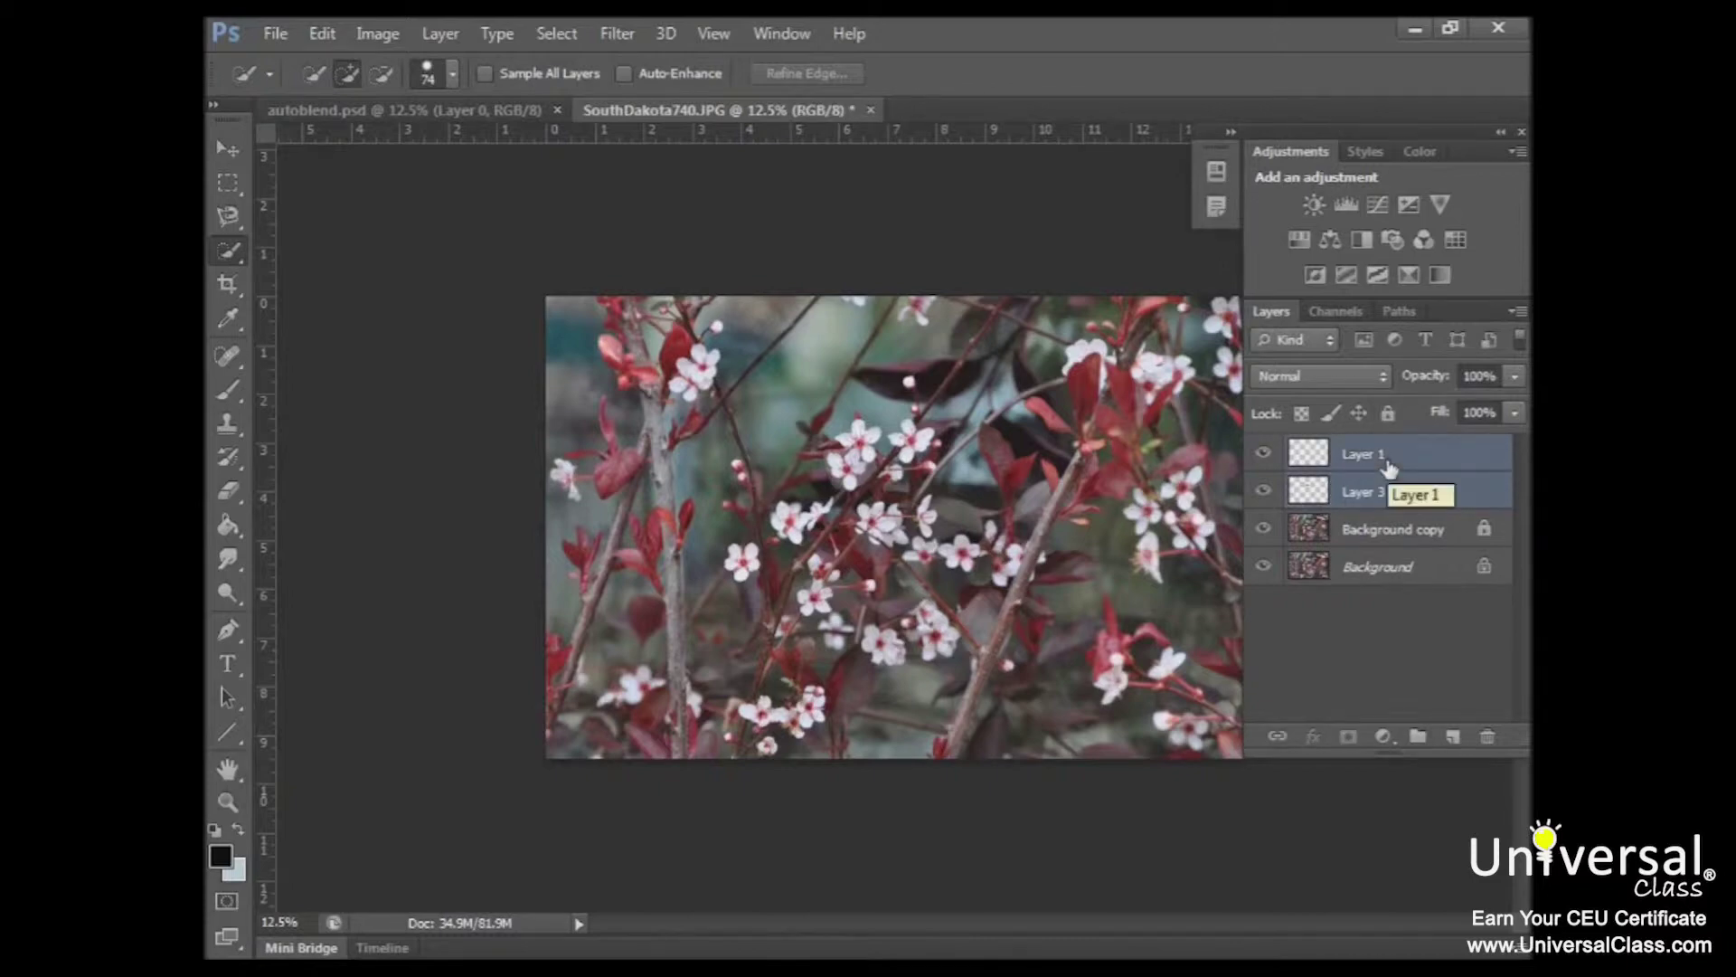
right_click(1390, 467)
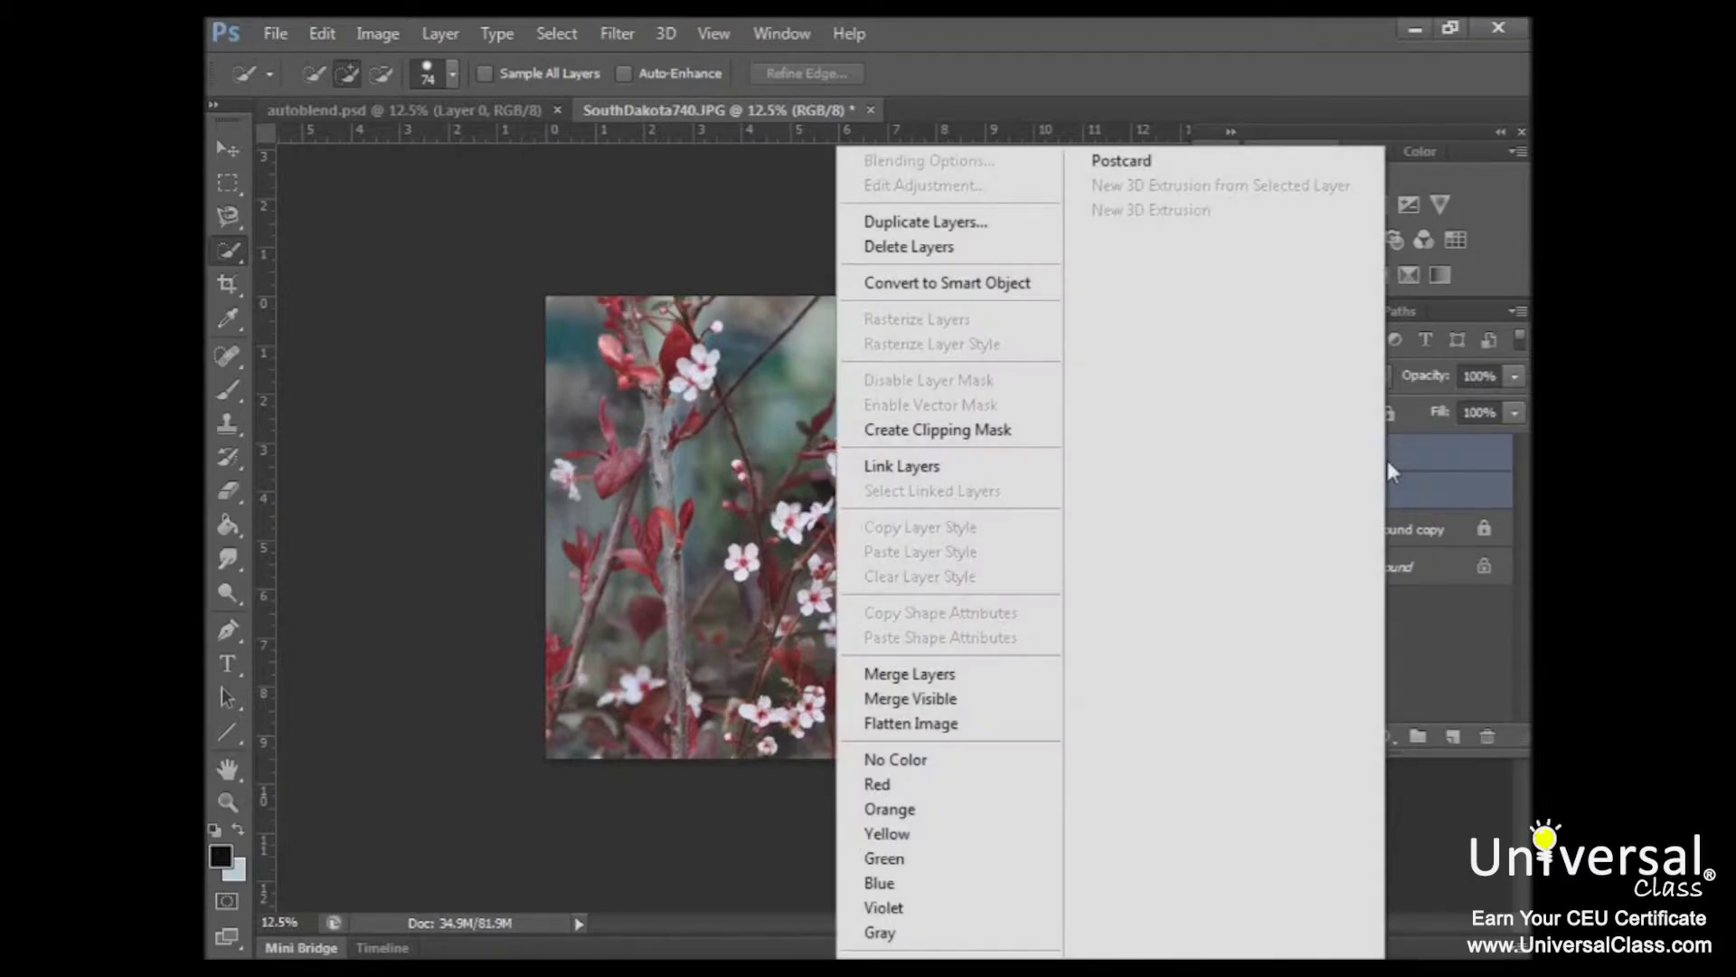
left_click(909, 674)
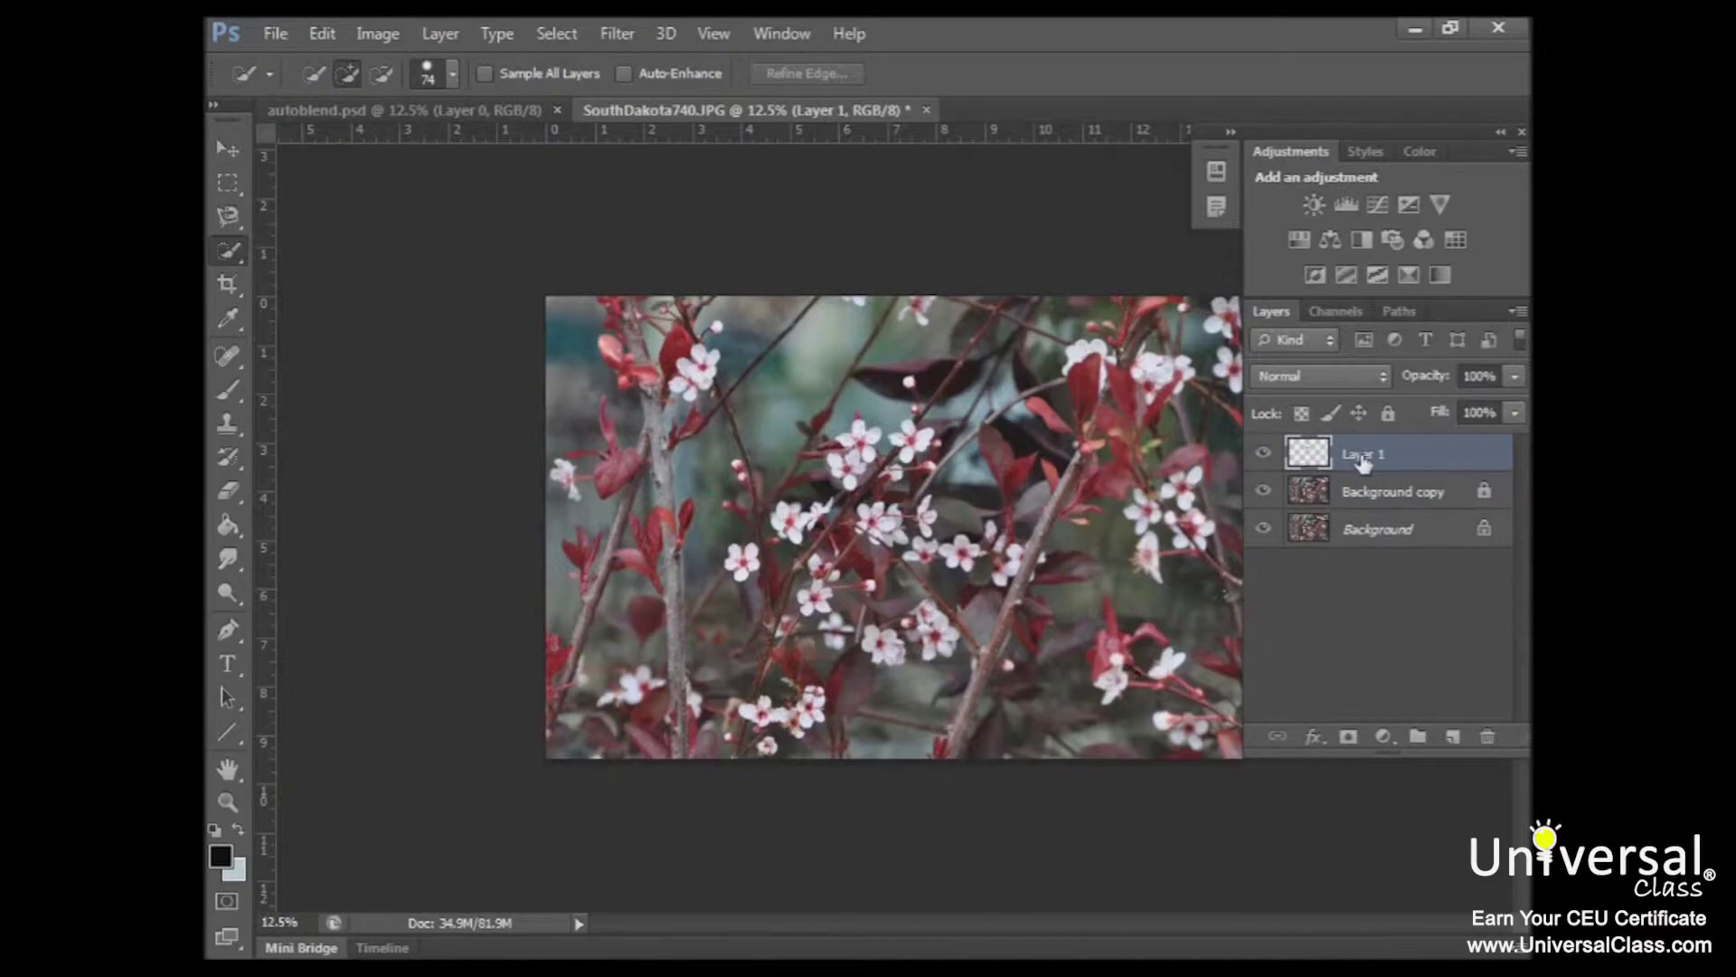
Unlock the Background copy layer and apply the purple preset style with Bevel & Emboss, Gradient Overlay and Drop Shadow to it
left_click(1354, 497)
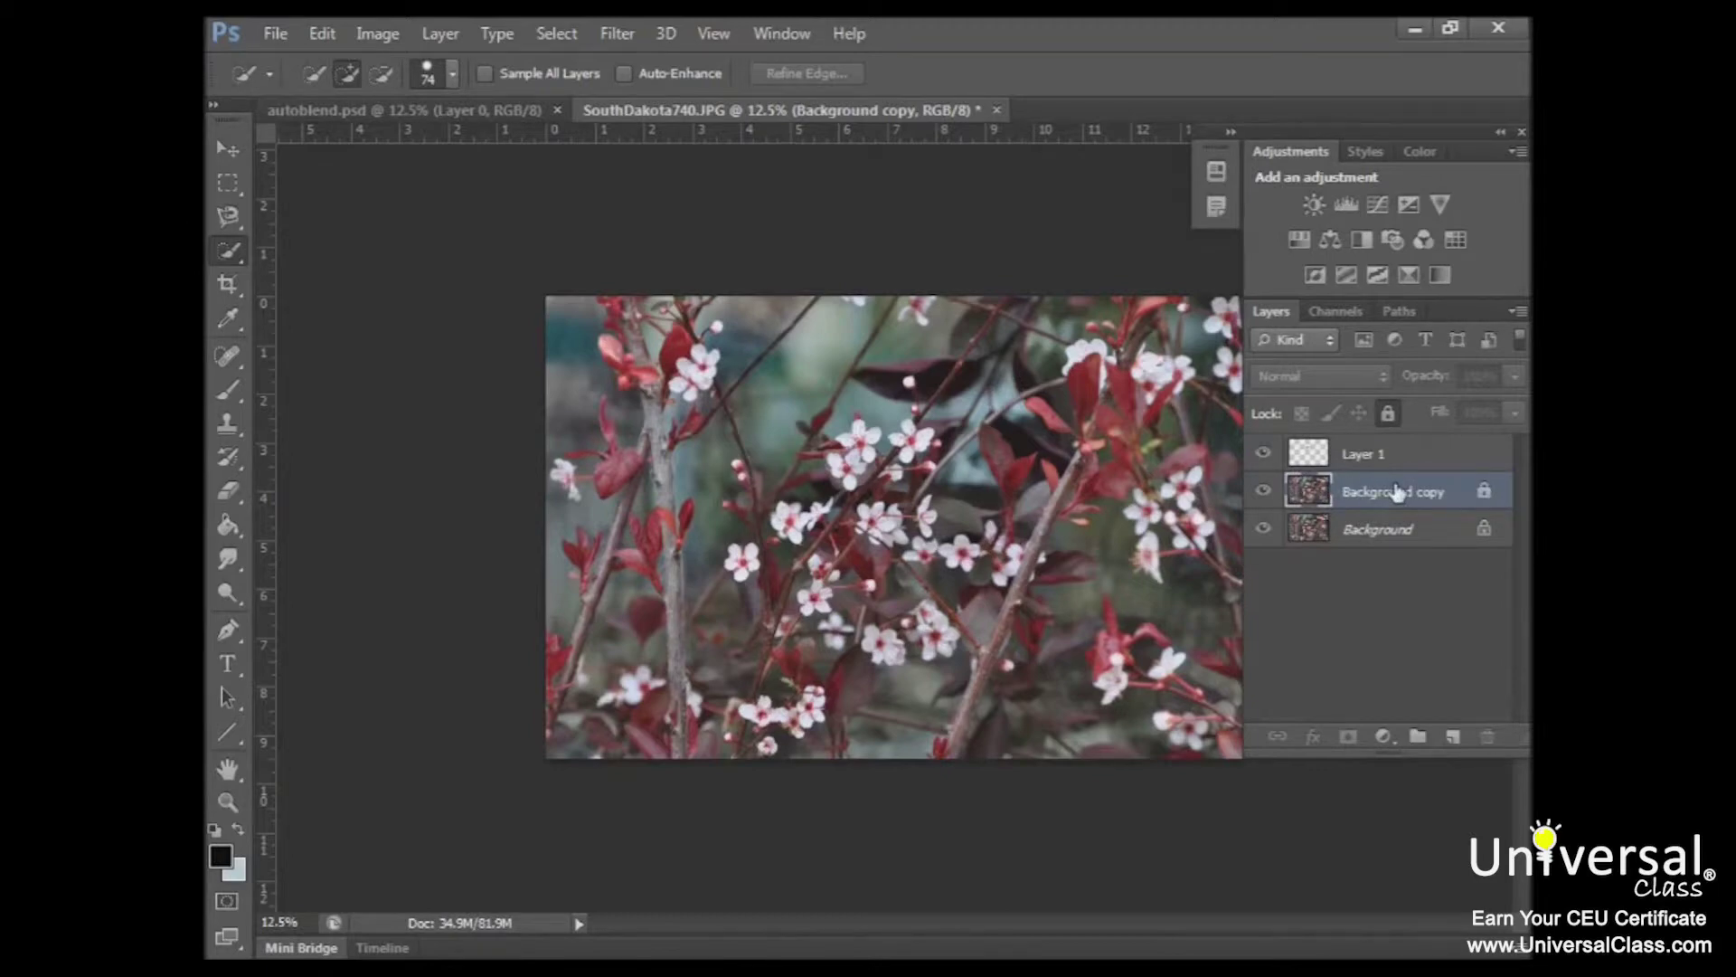
left_click(1389, 416)
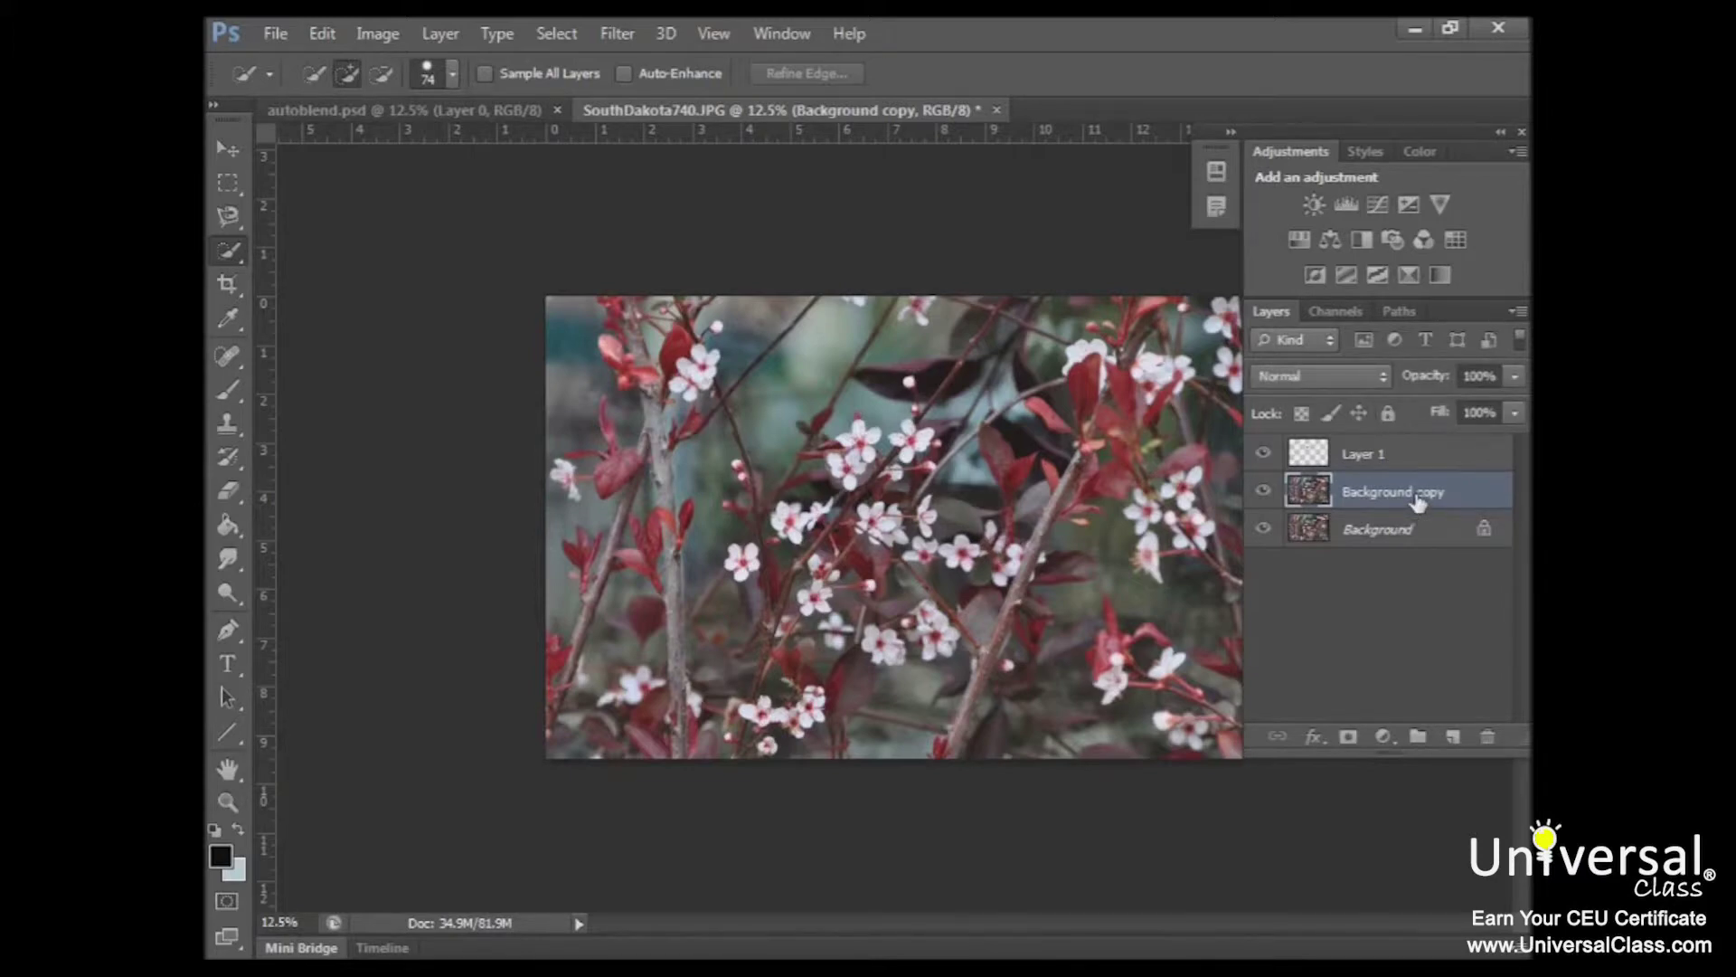
left_click(775, 36)
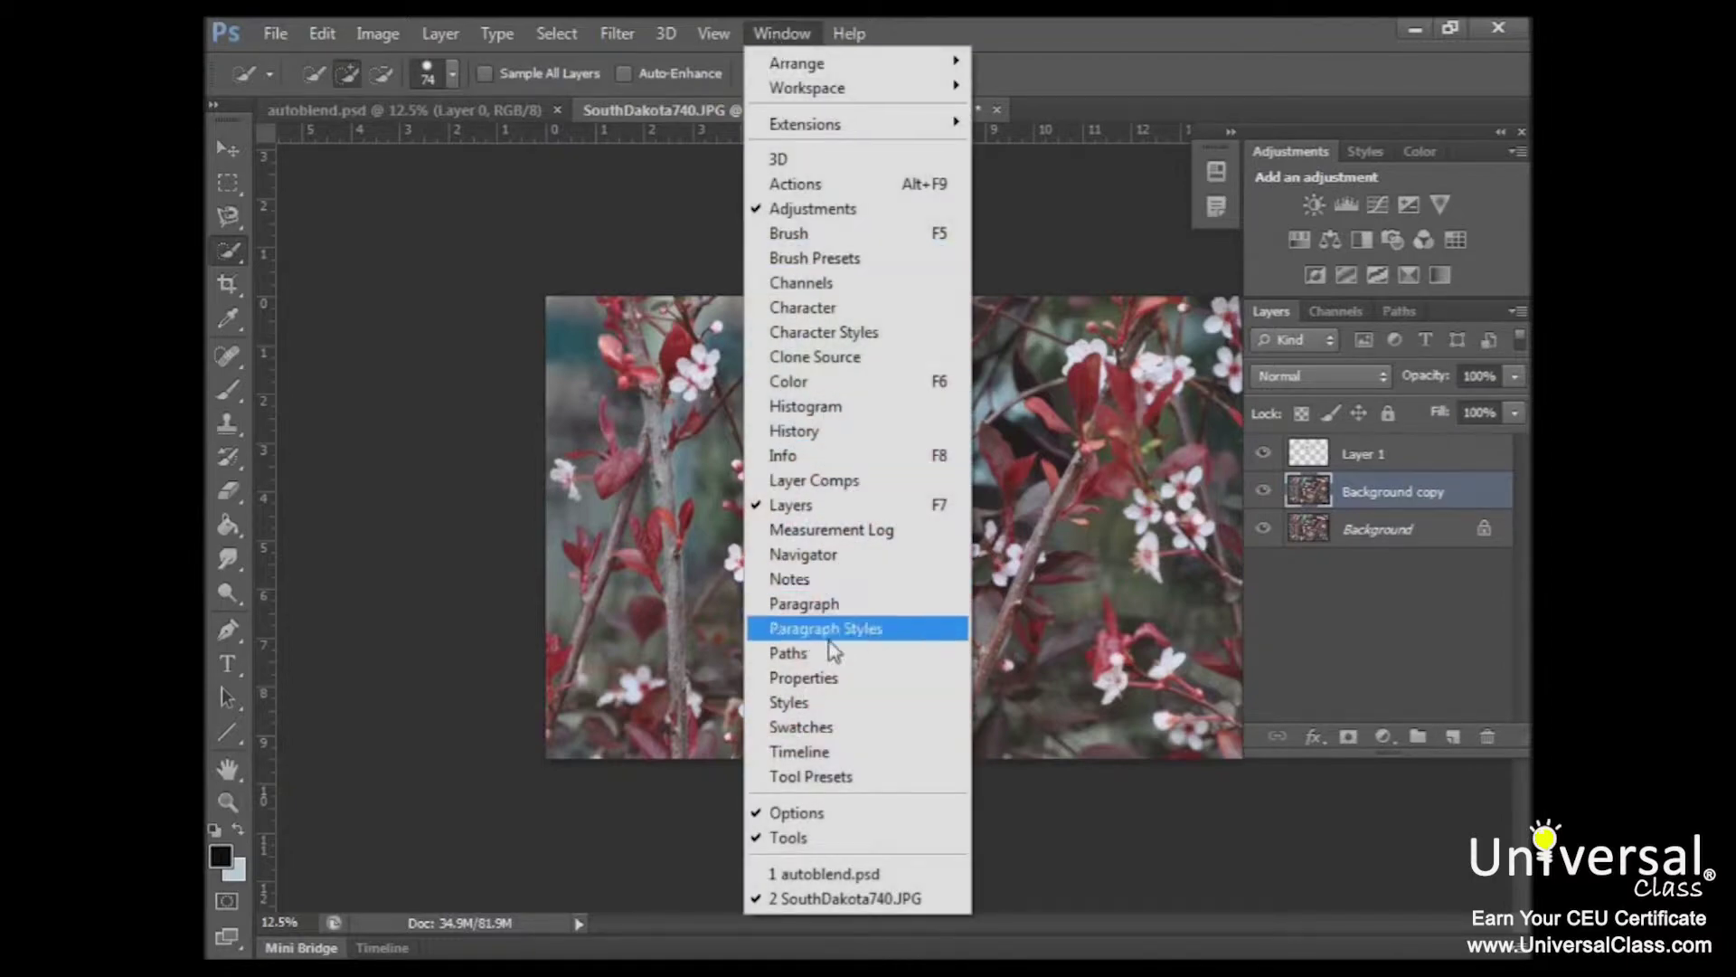
left_click(805, 710)
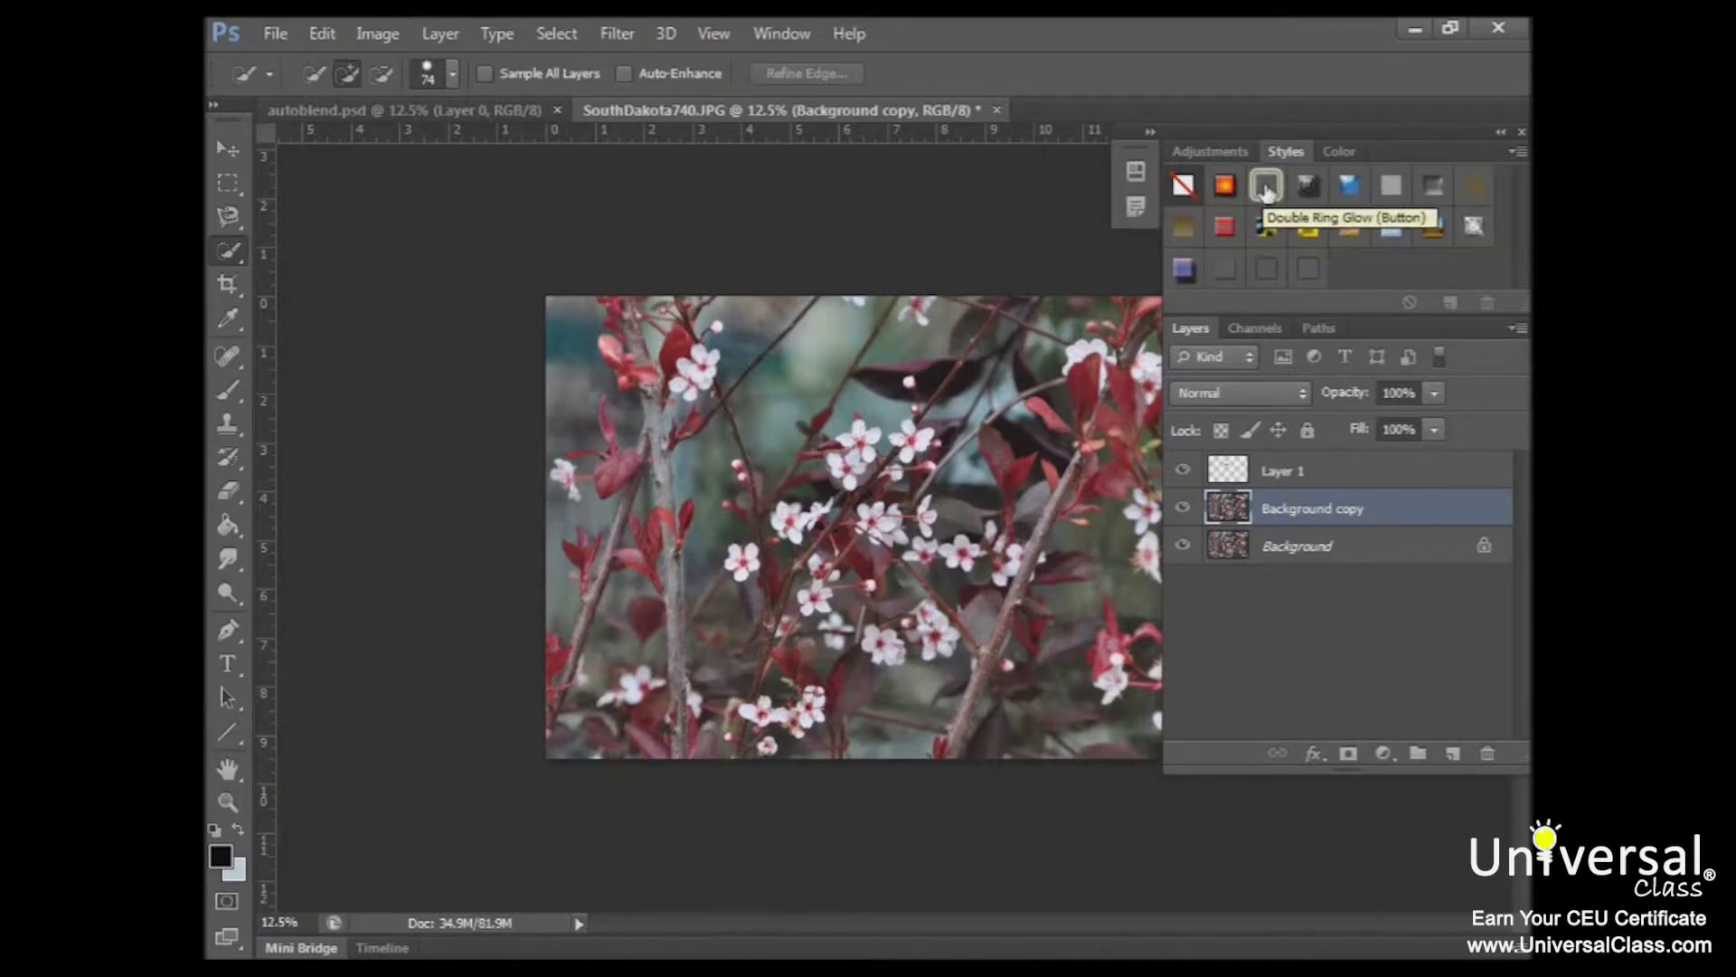
left_click(1183, 270)
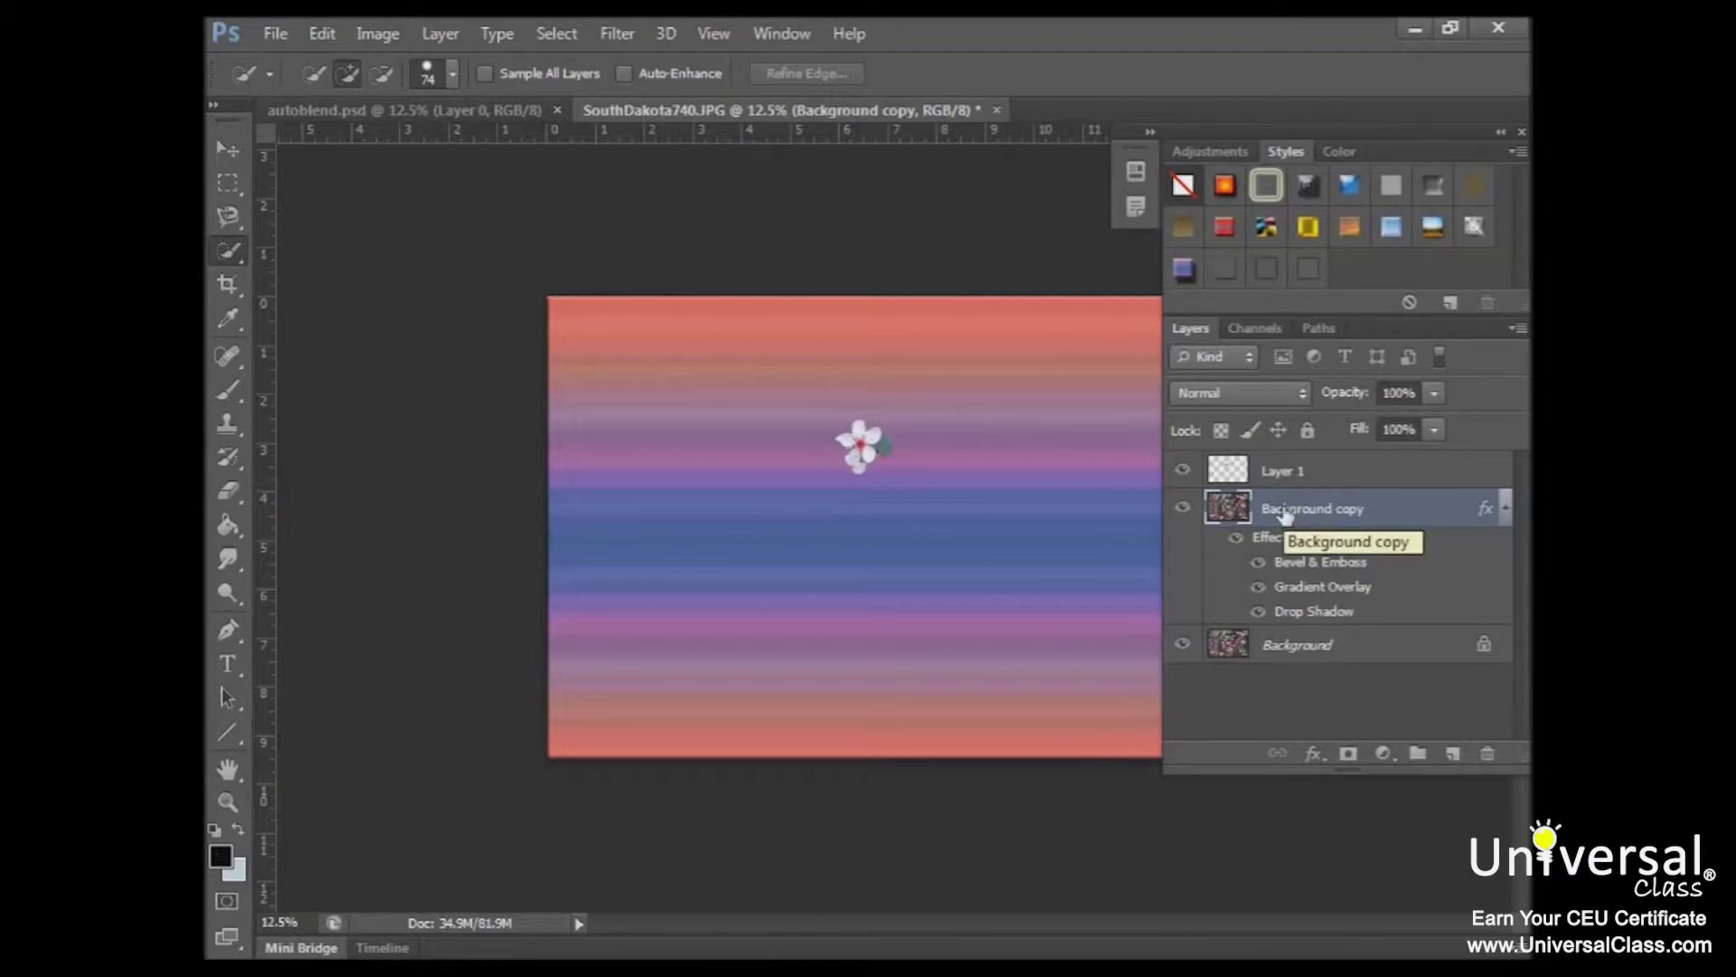
Copy the layer style of Background copy and paste it onto Layer 1
left_click(447, 36)
mouse_move(501, 181)
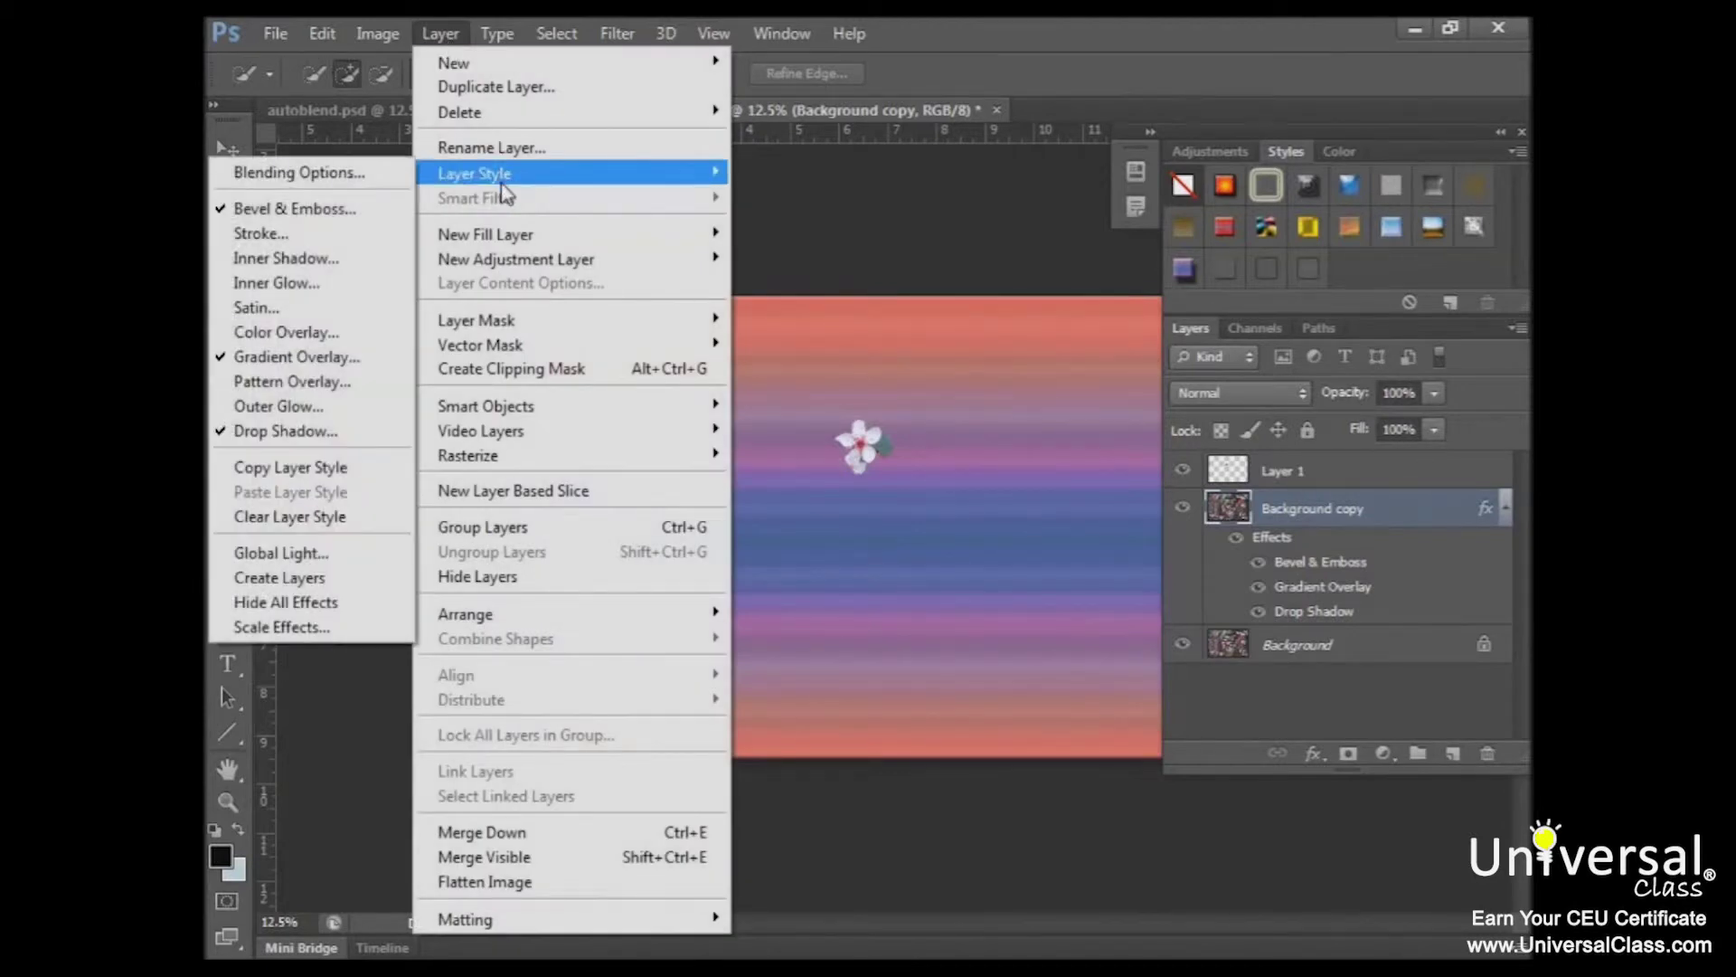
left_click(319, 469)
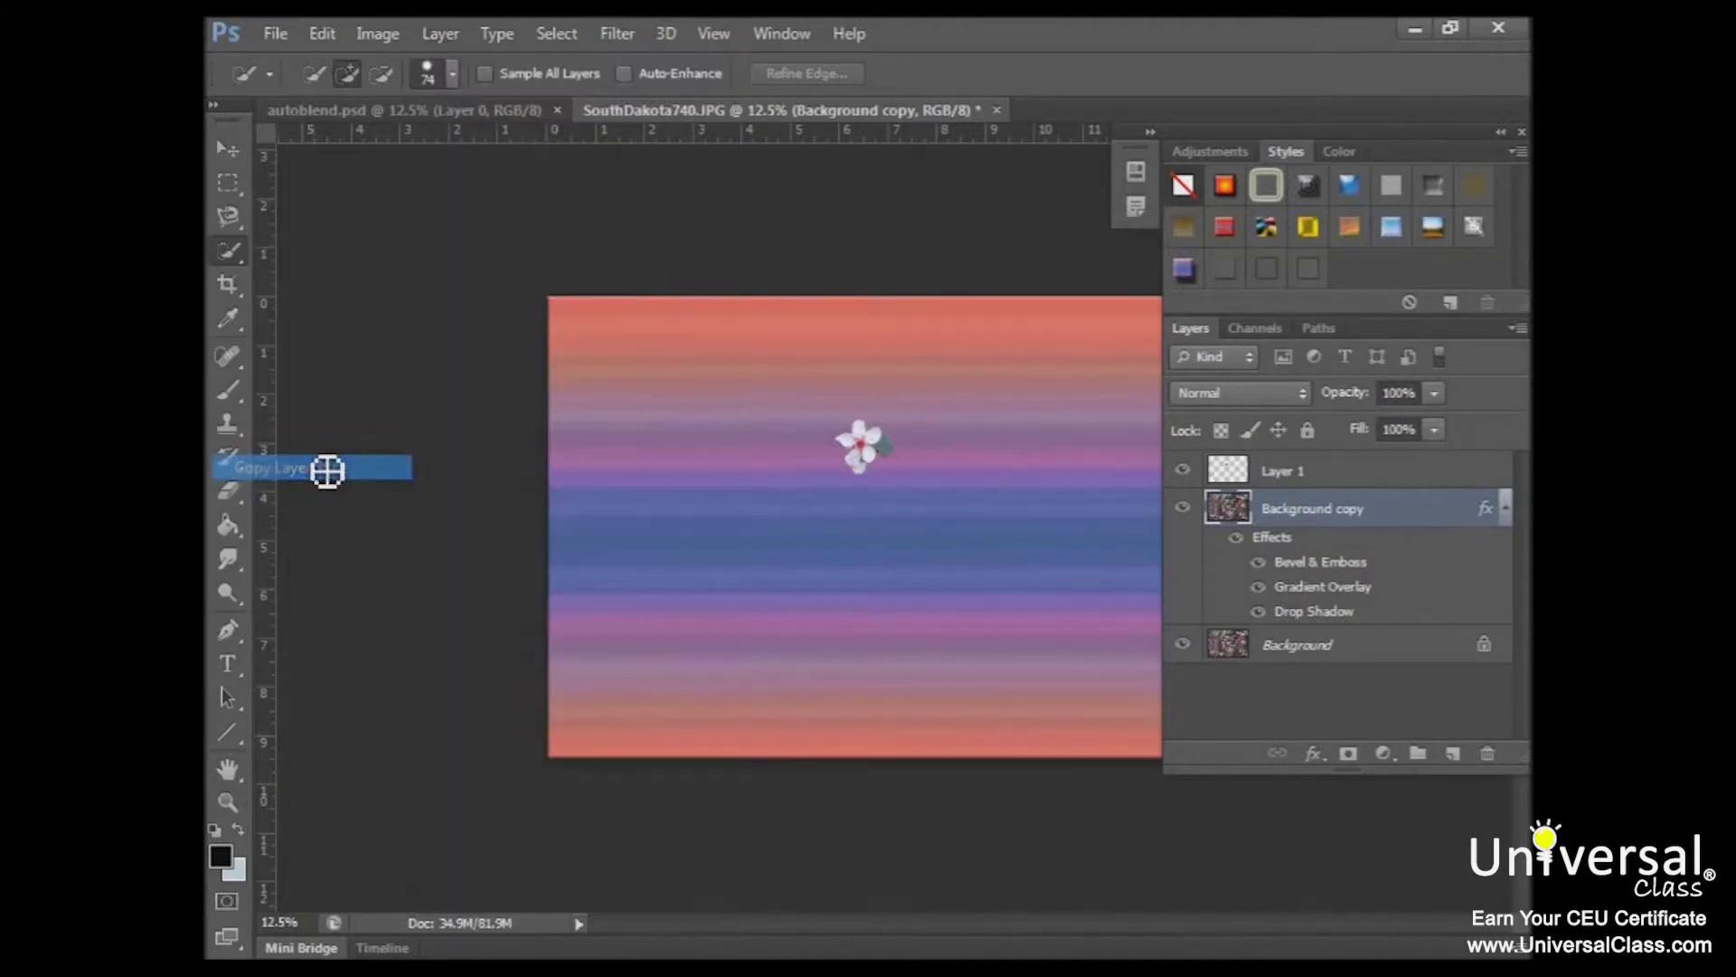
left_click(1272, 475)
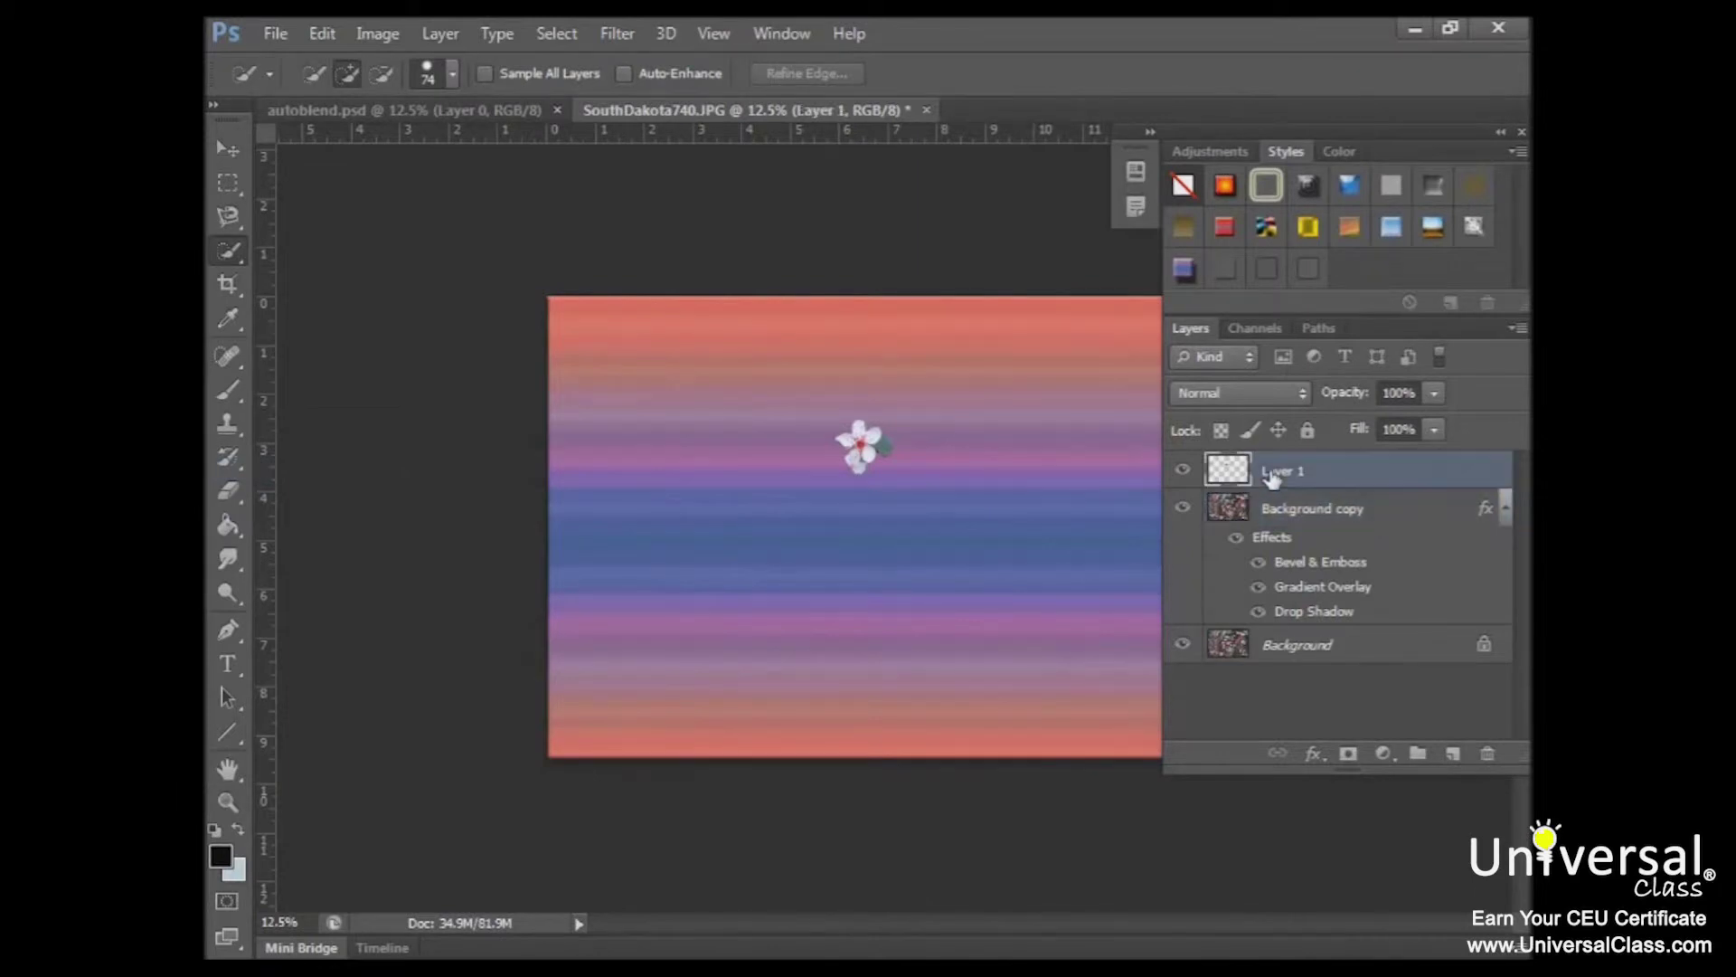
left_click(434, 36)
mouse_move(464, 179)
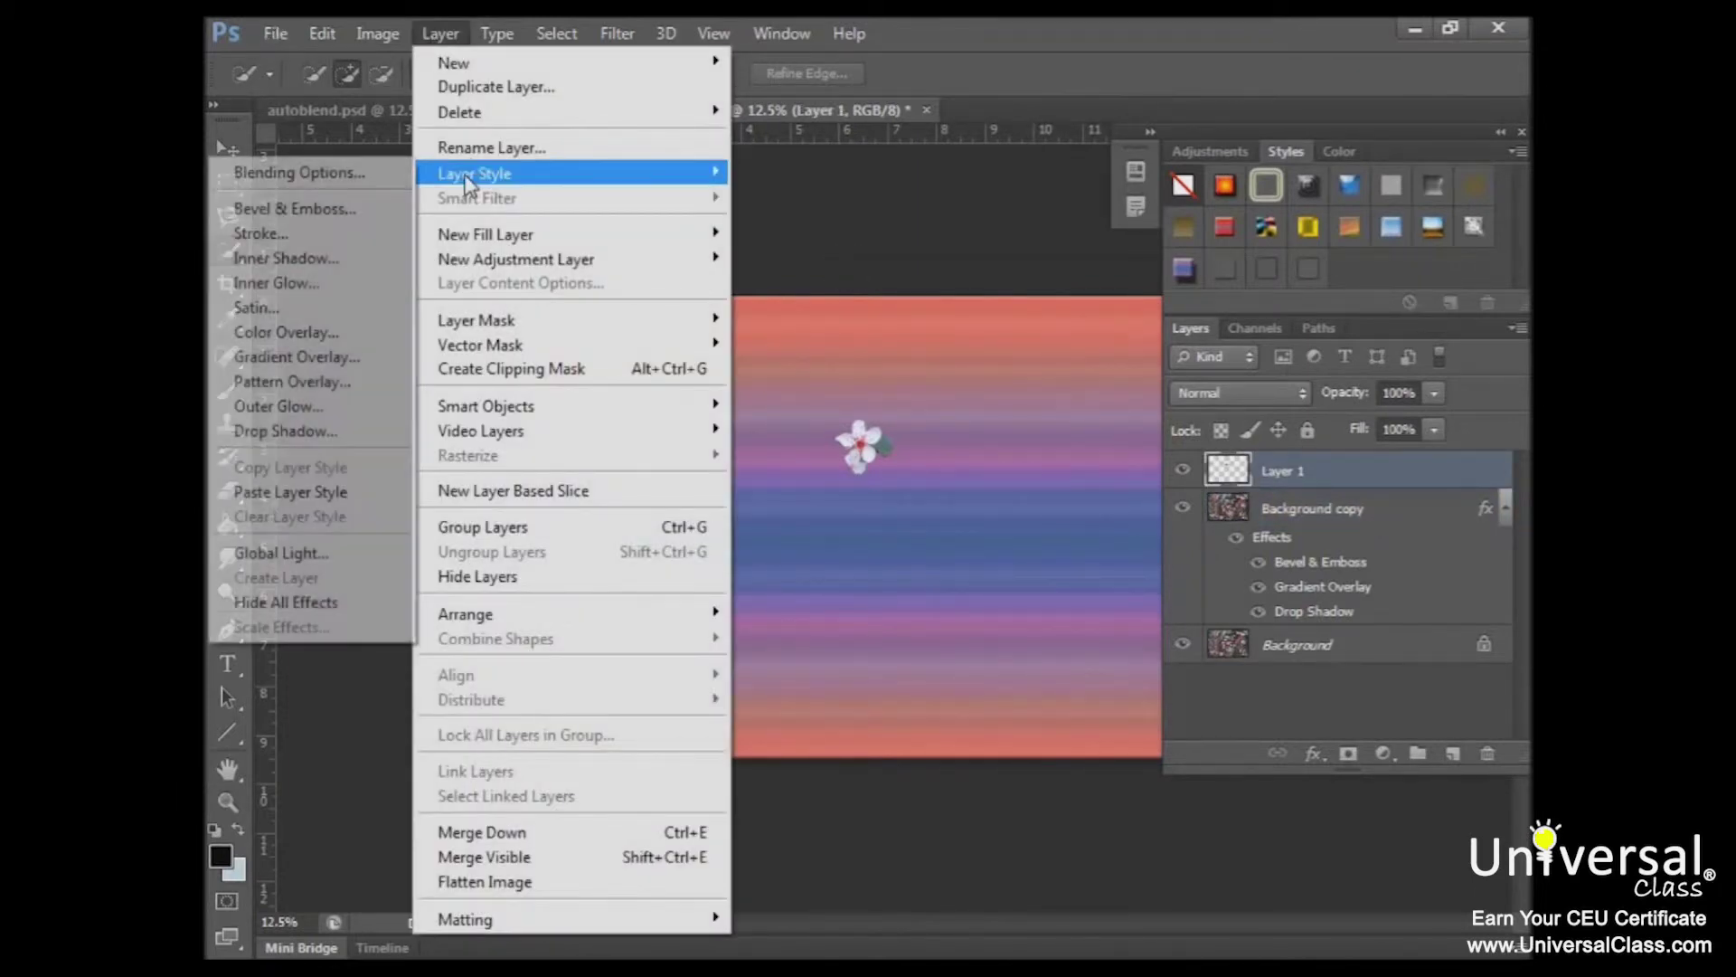
left_click(307, 493)
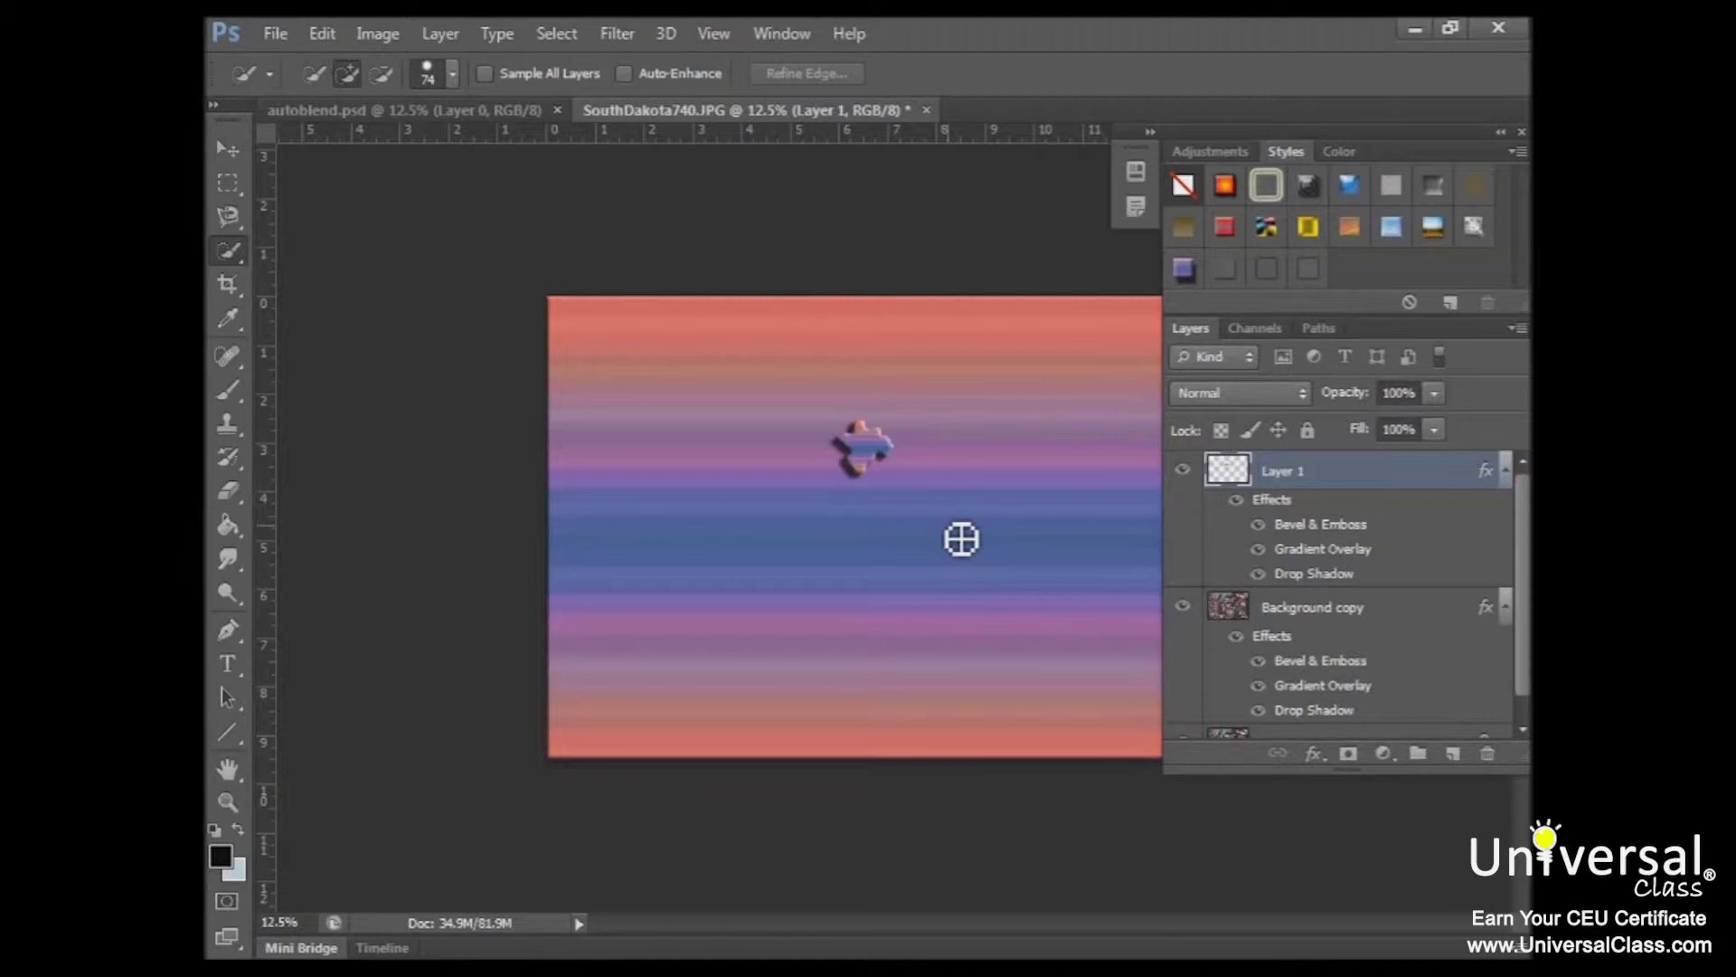
Create a new empty layer above Layer 1 and set the foreground color to blue 2814e8
key("ctrl+shift+alt+n")
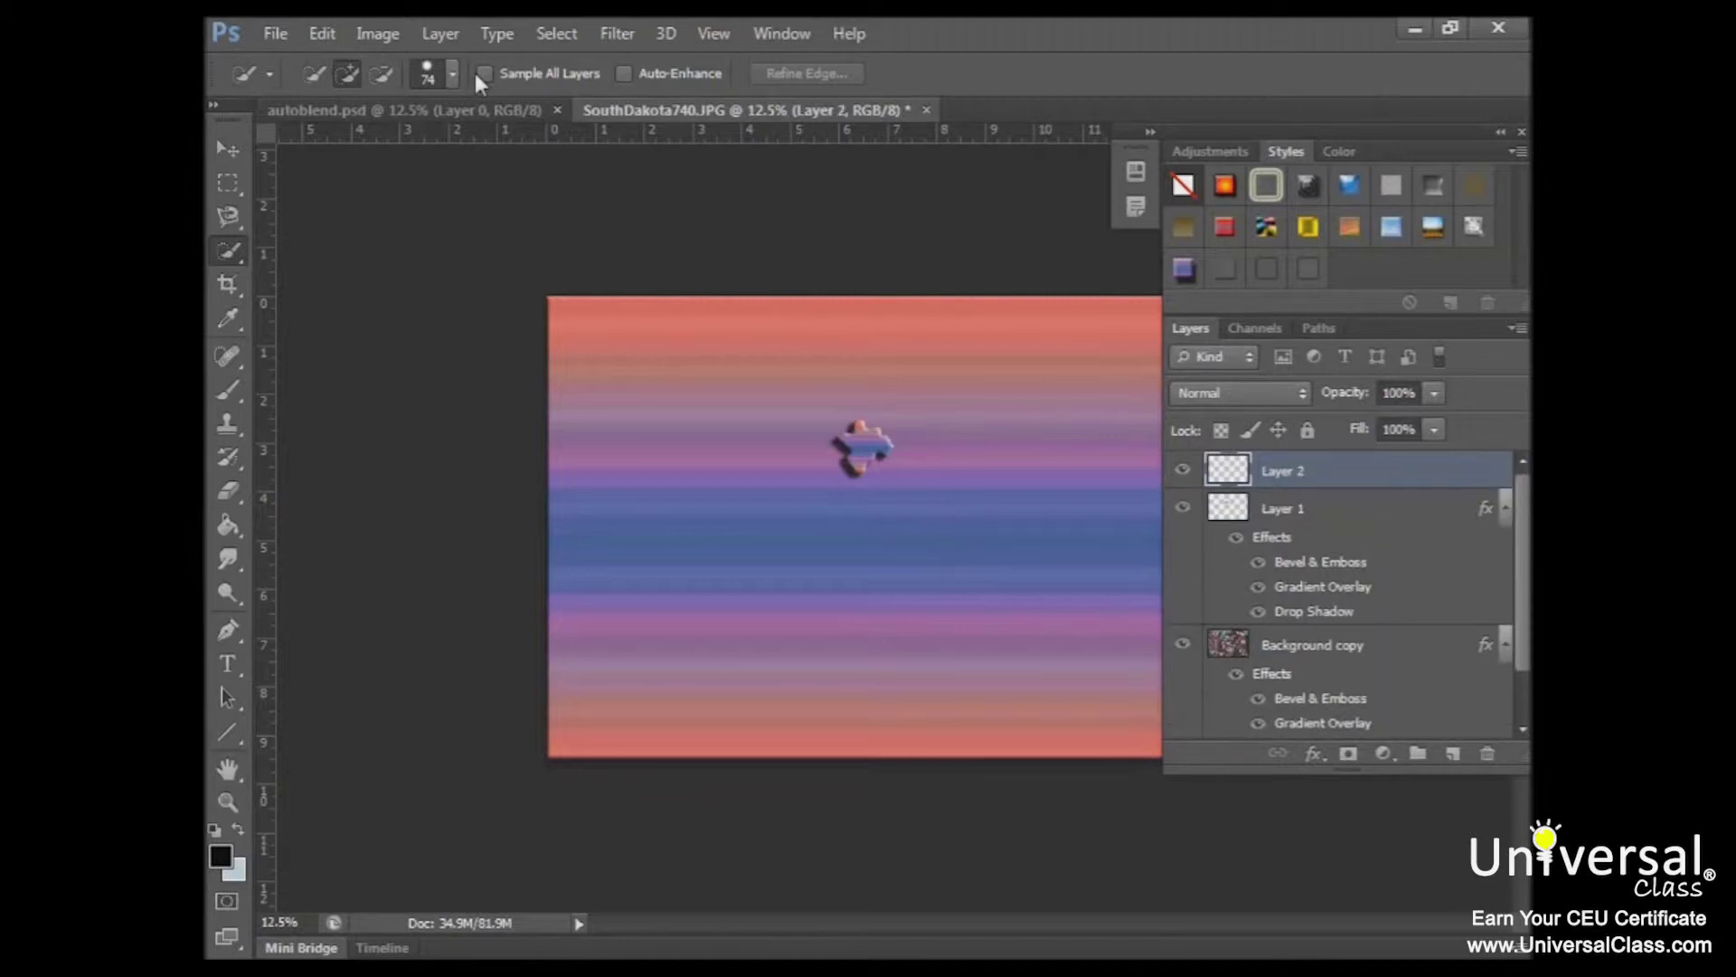
left_click(222, 858)
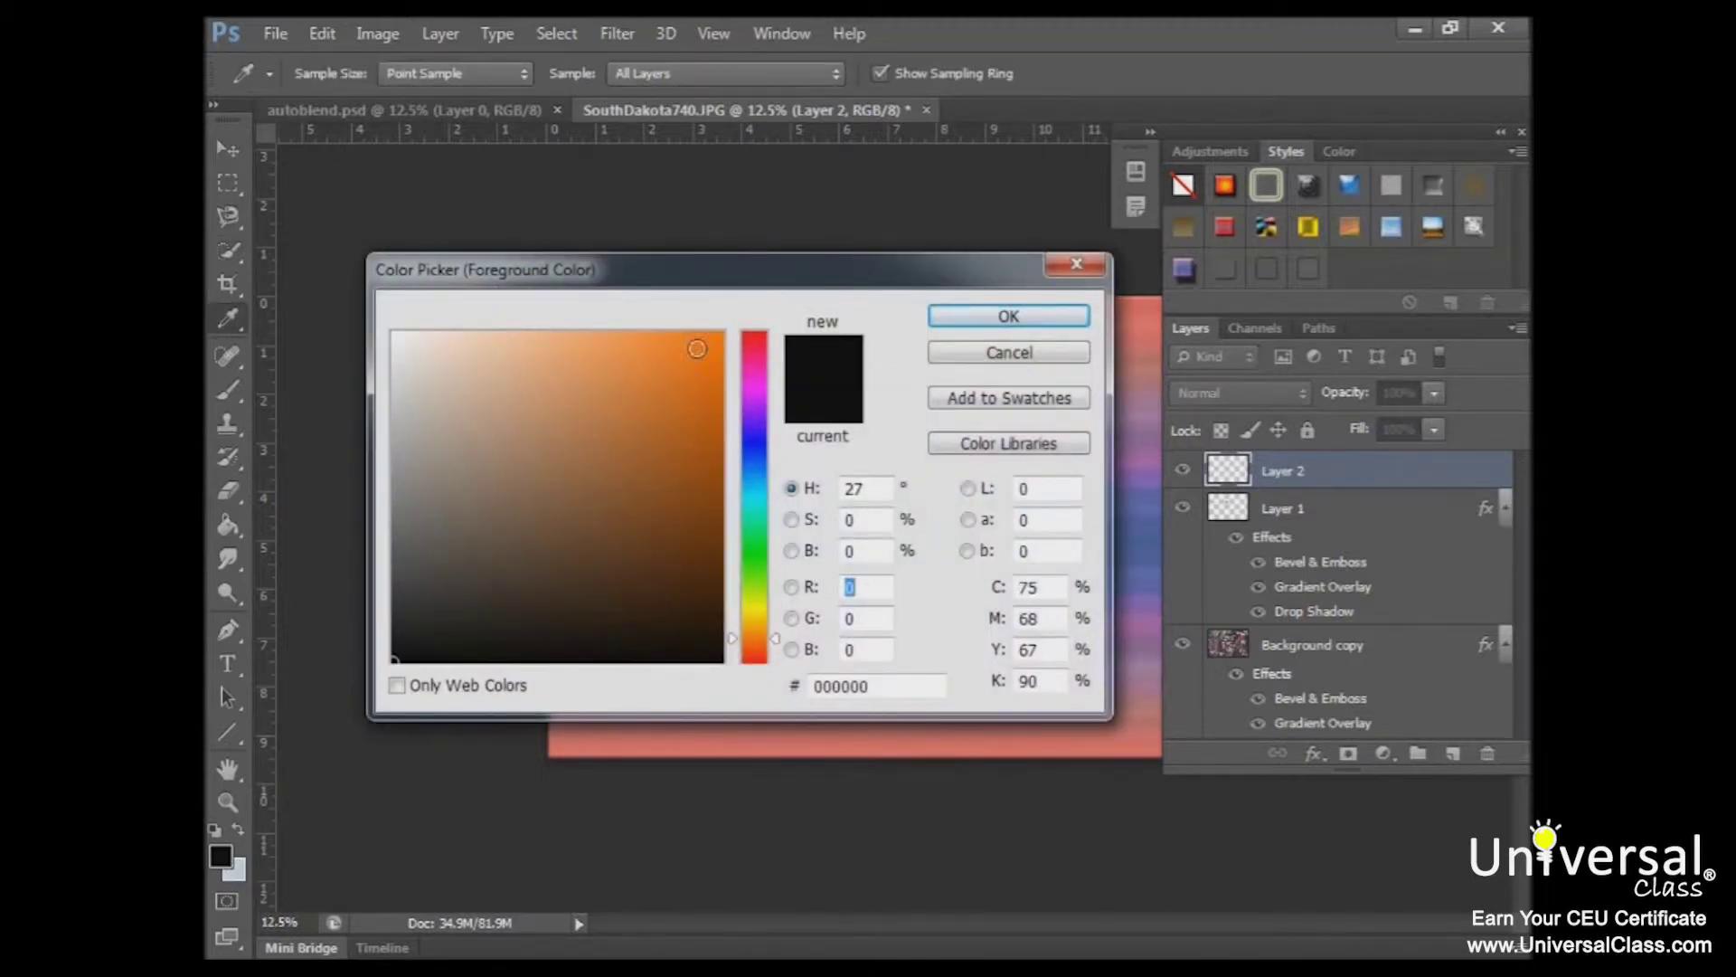
left_click(756, 436)
left_click(695, 362)
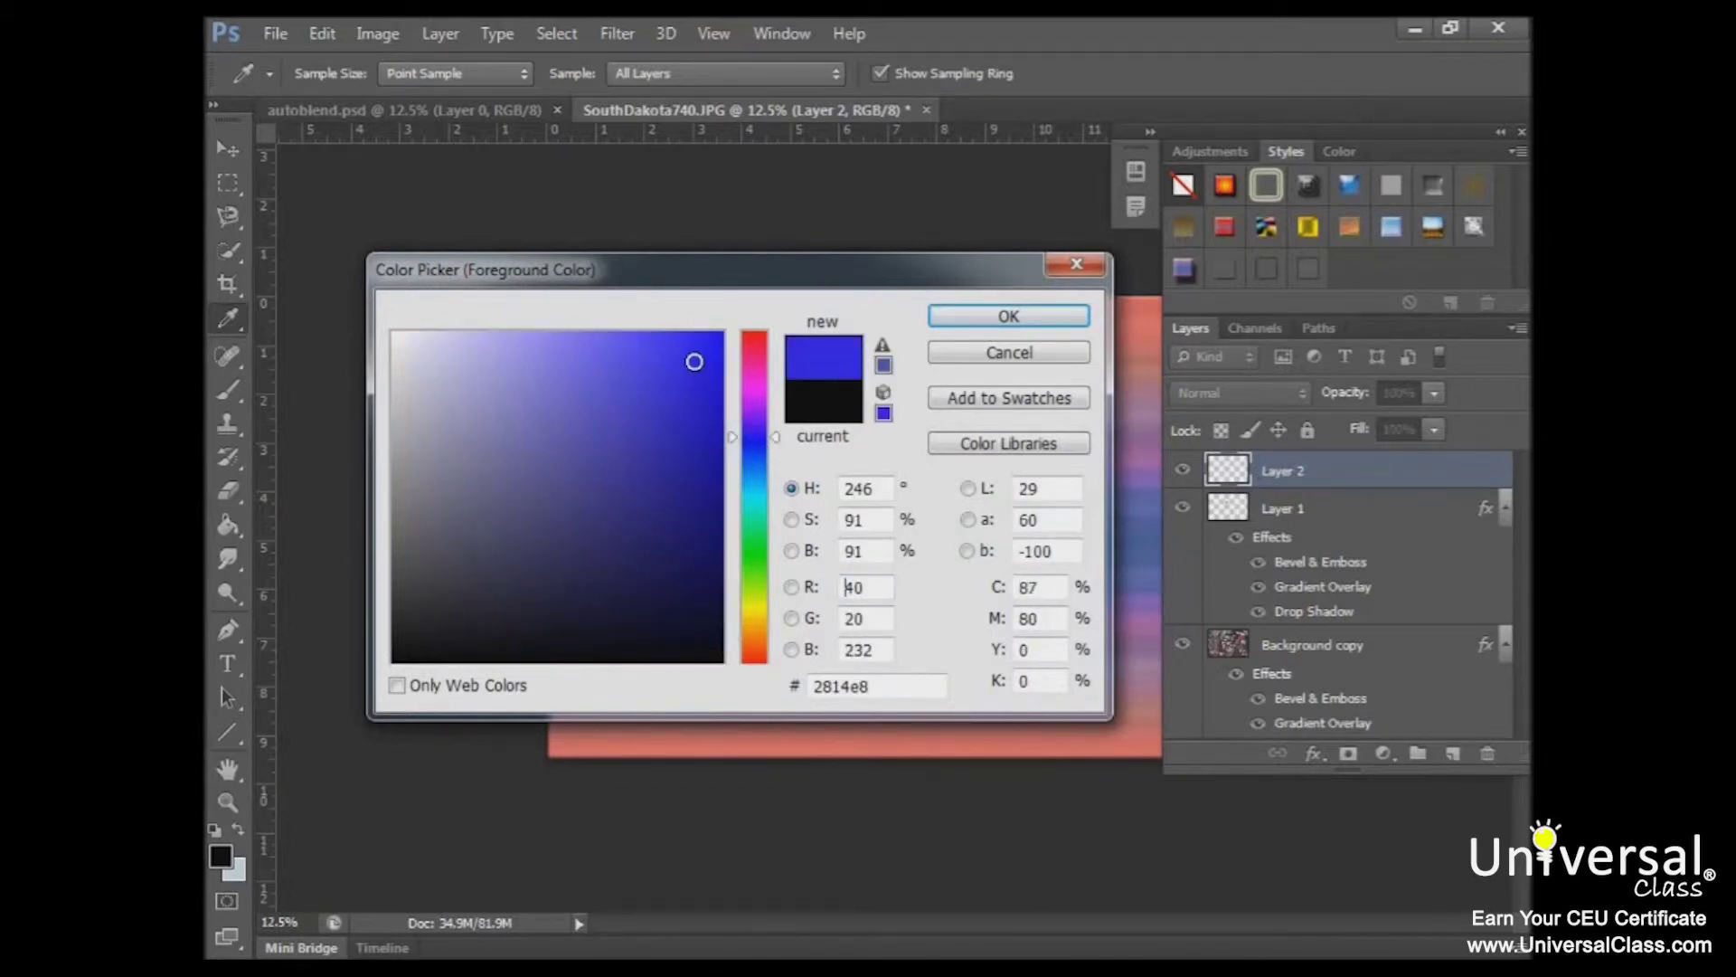
left_click(1076, 316)
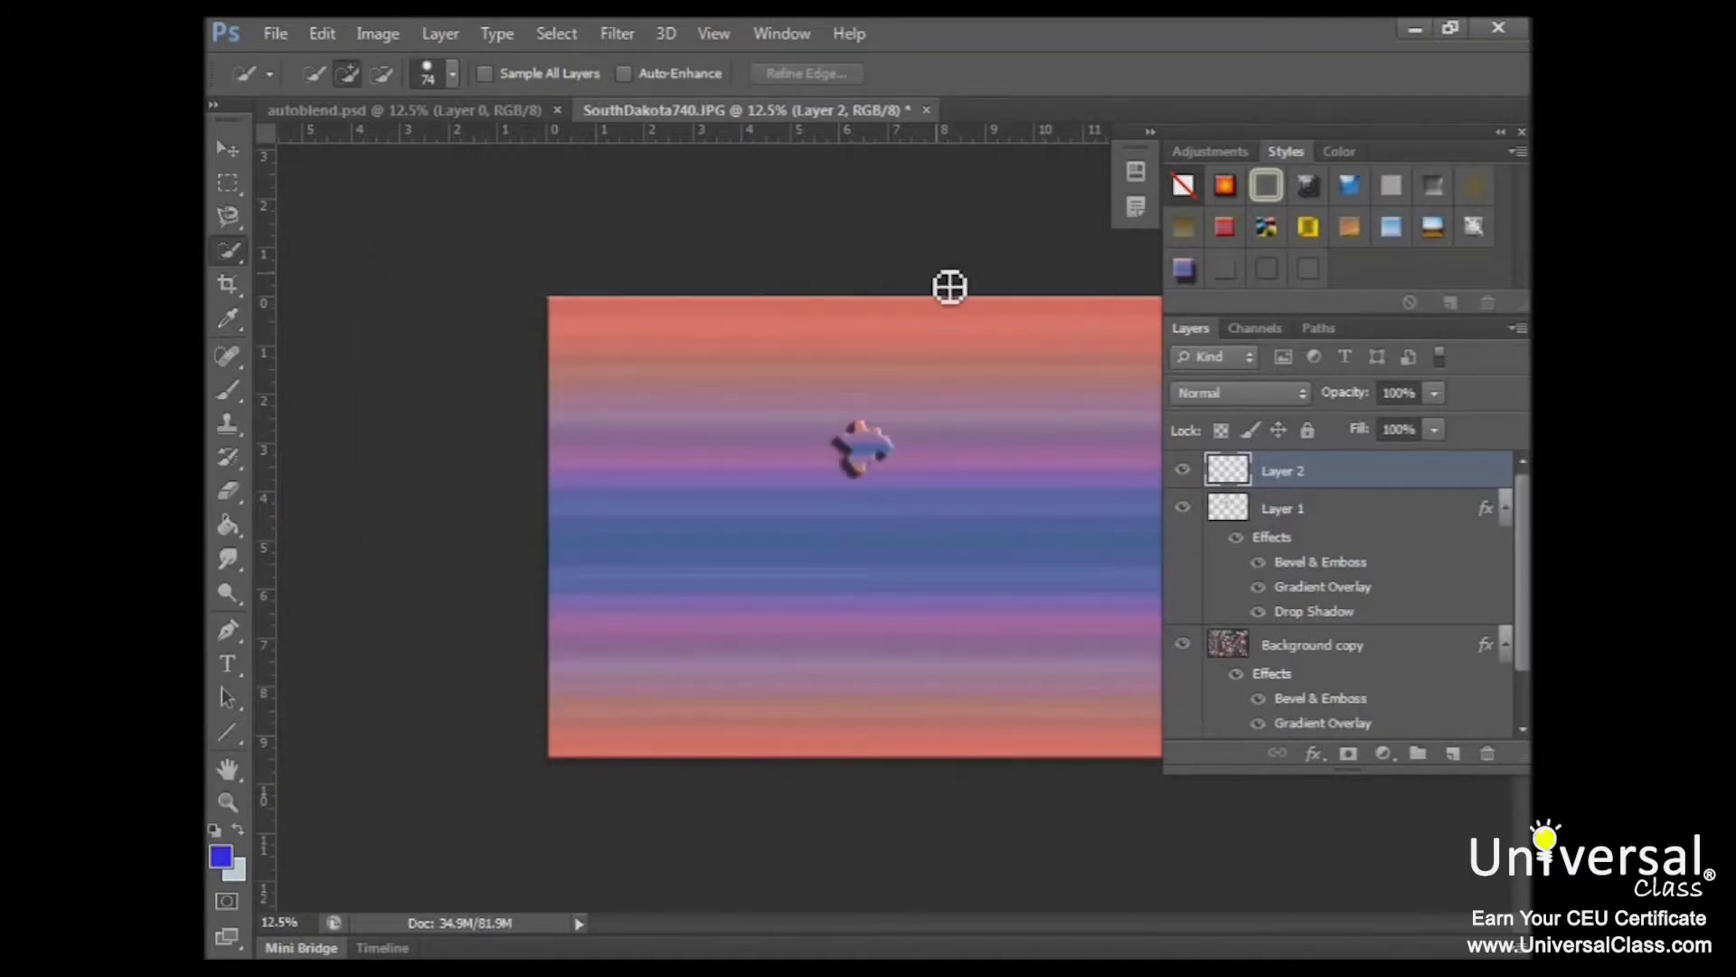
Fill Layer 2 with the foreground color using the Paint Bucket, and apply the glossy blue preset style to it
left_click(229, 520)
left_click(386, 73)
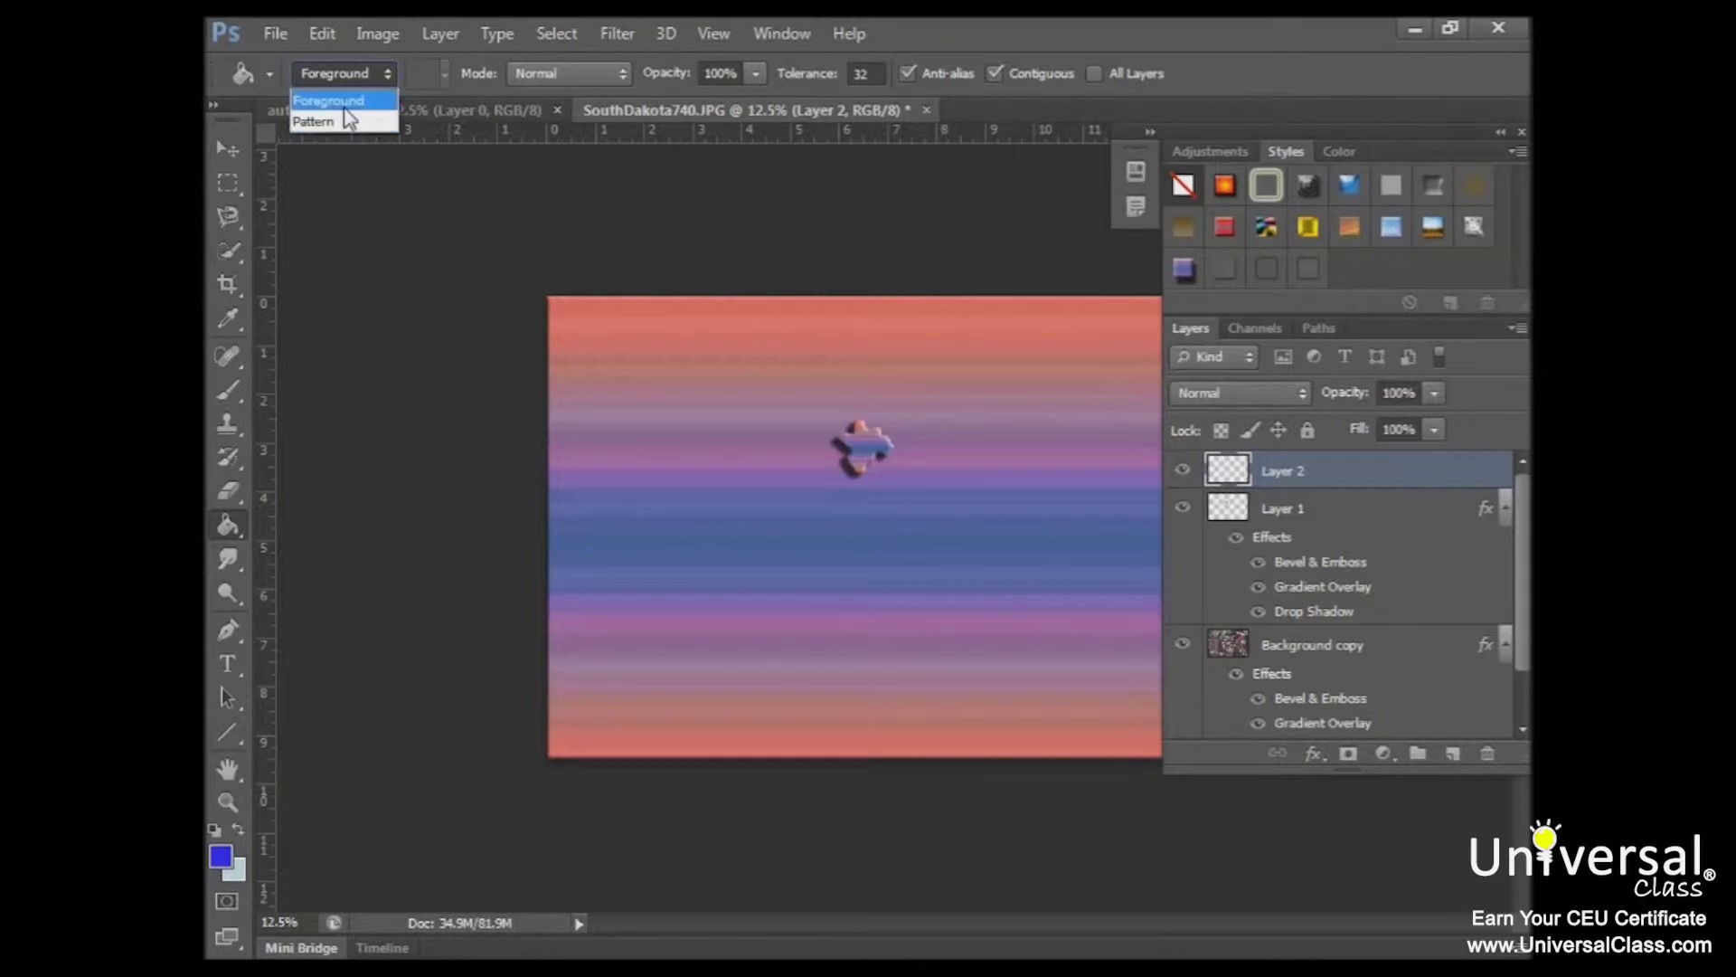
left_click(375, 98)
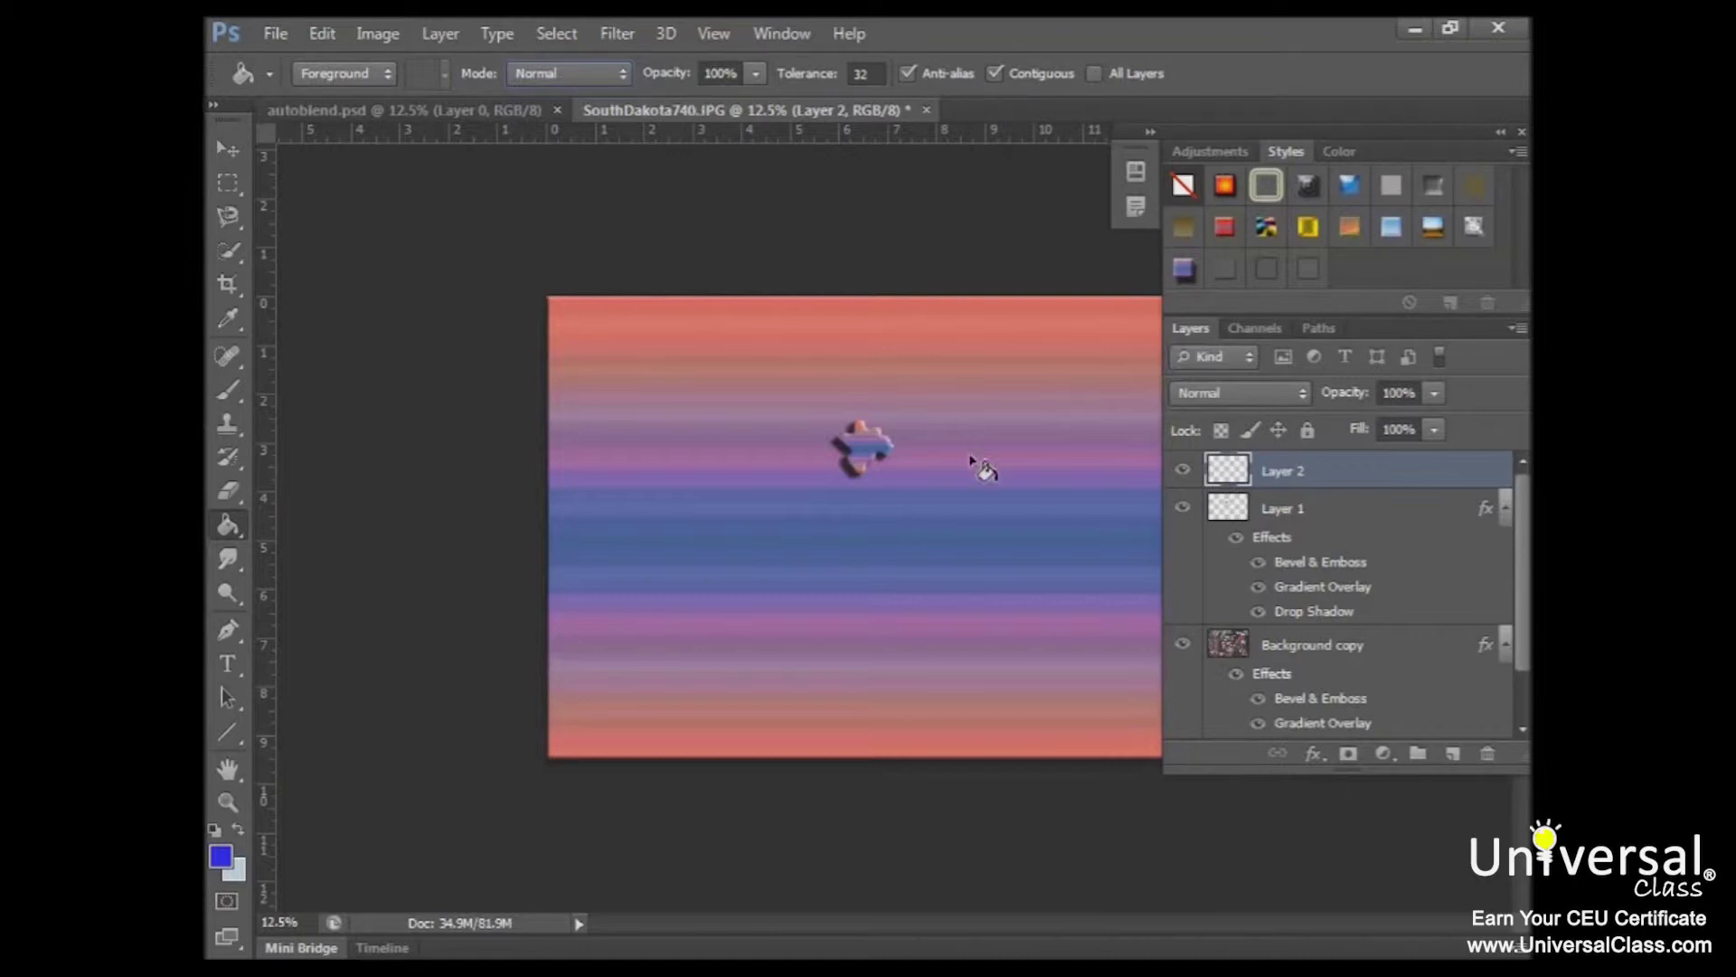
left_click(864, 446)
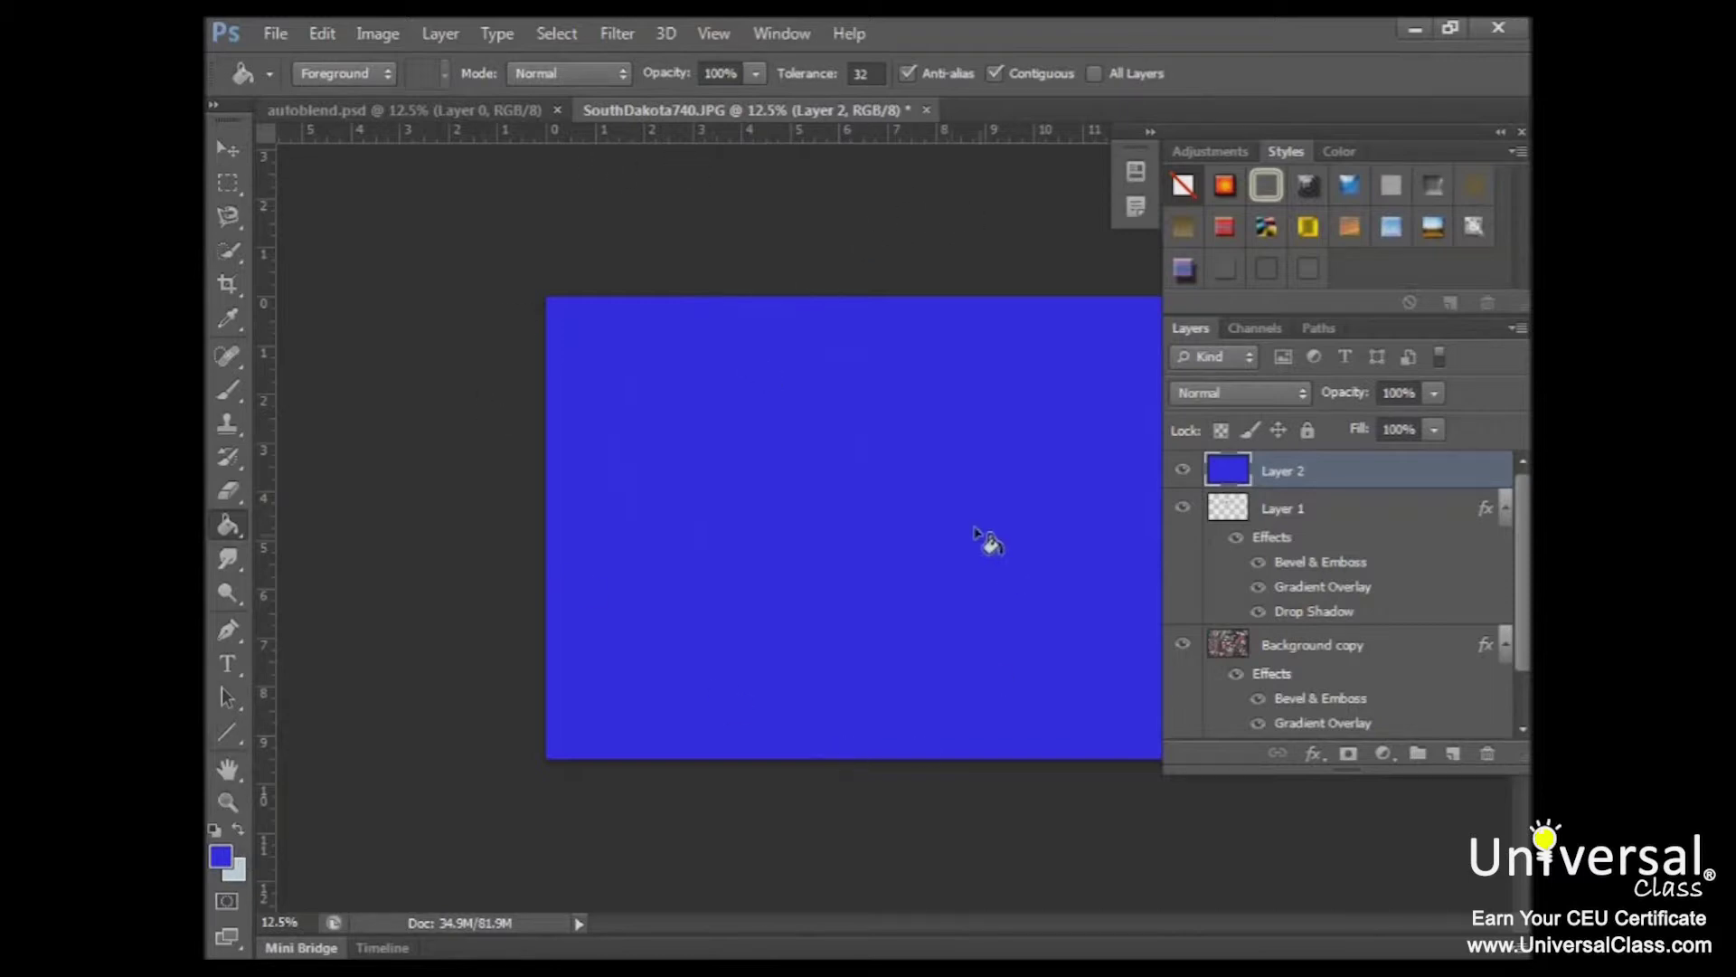
left_click(1350, 185)
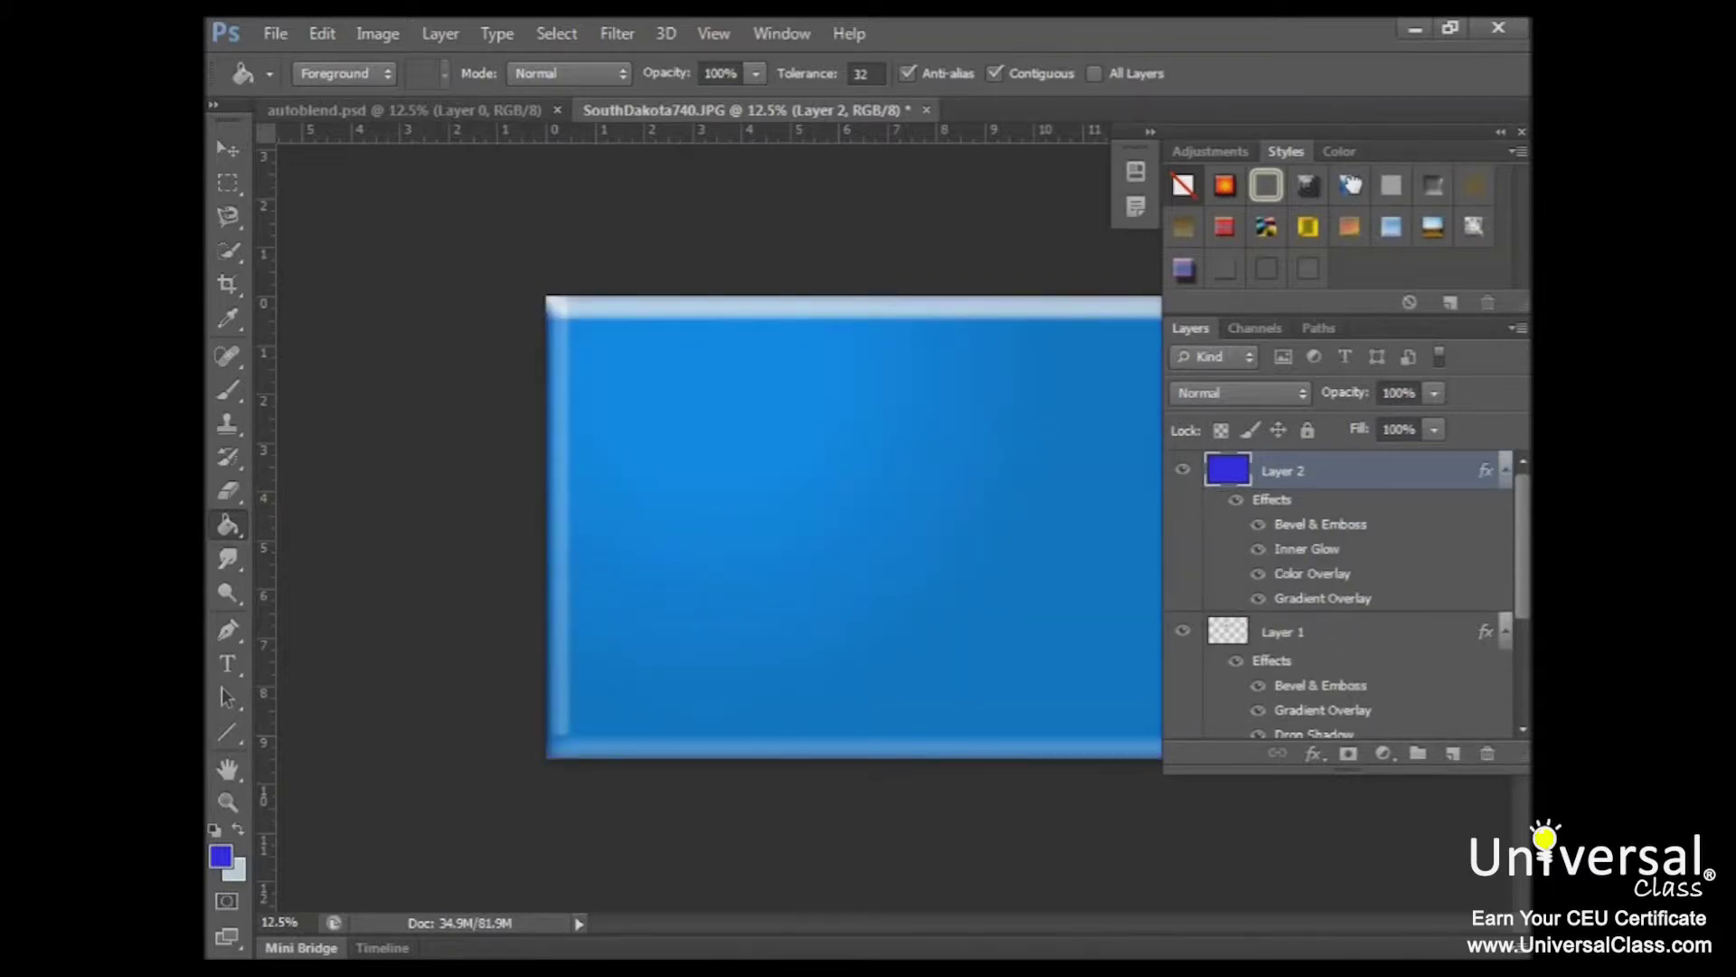
Put Layer 2 into a new layer group and move Layer 1 into the same group
left_click_drag(1313, 774, 1314, 901)
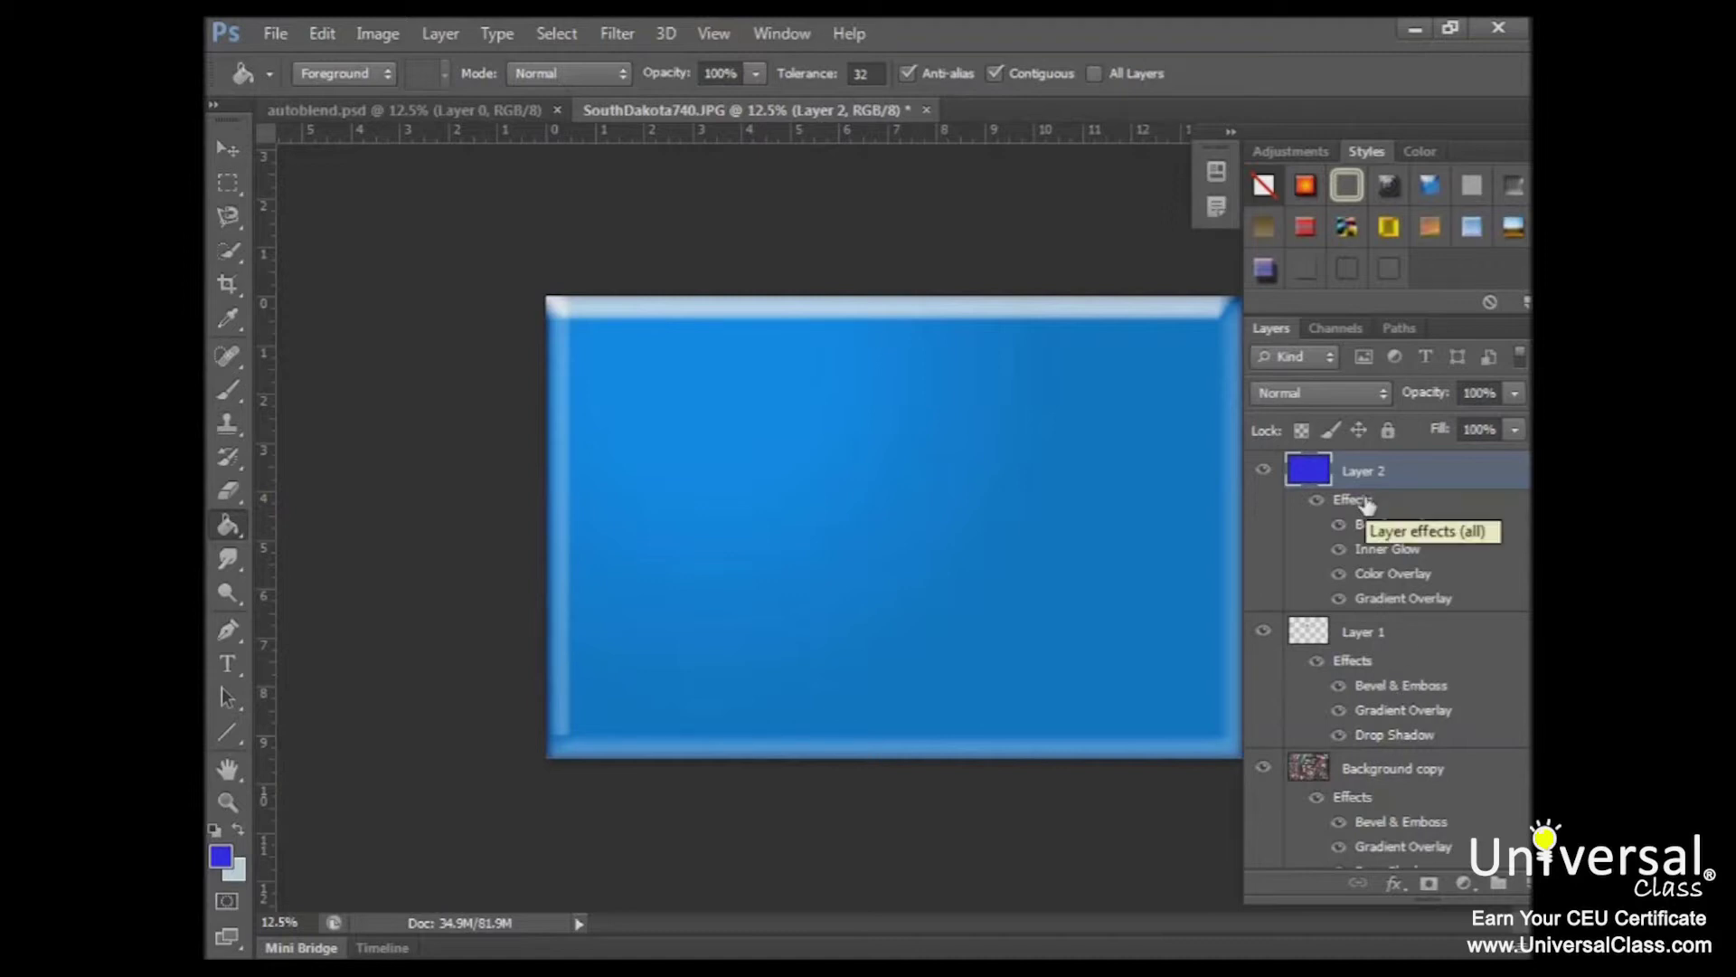
left_click_drag(1311, 475, 1498, 883)
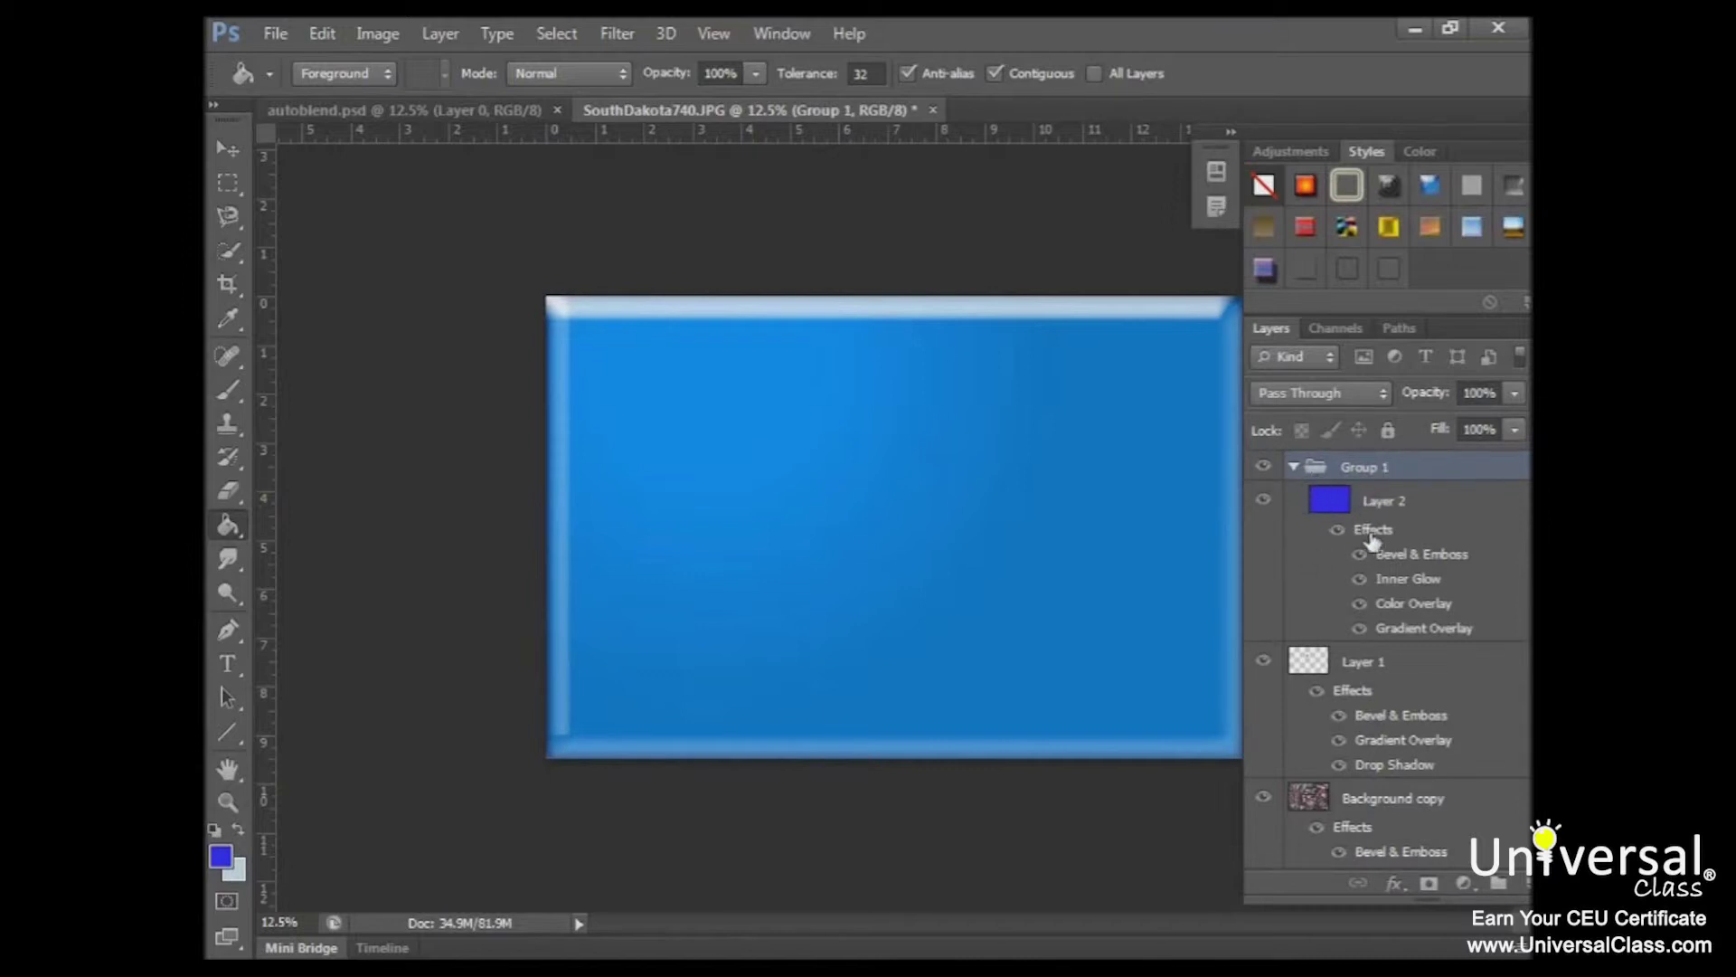
left_click_drag(1360, 669, 1358, 662)
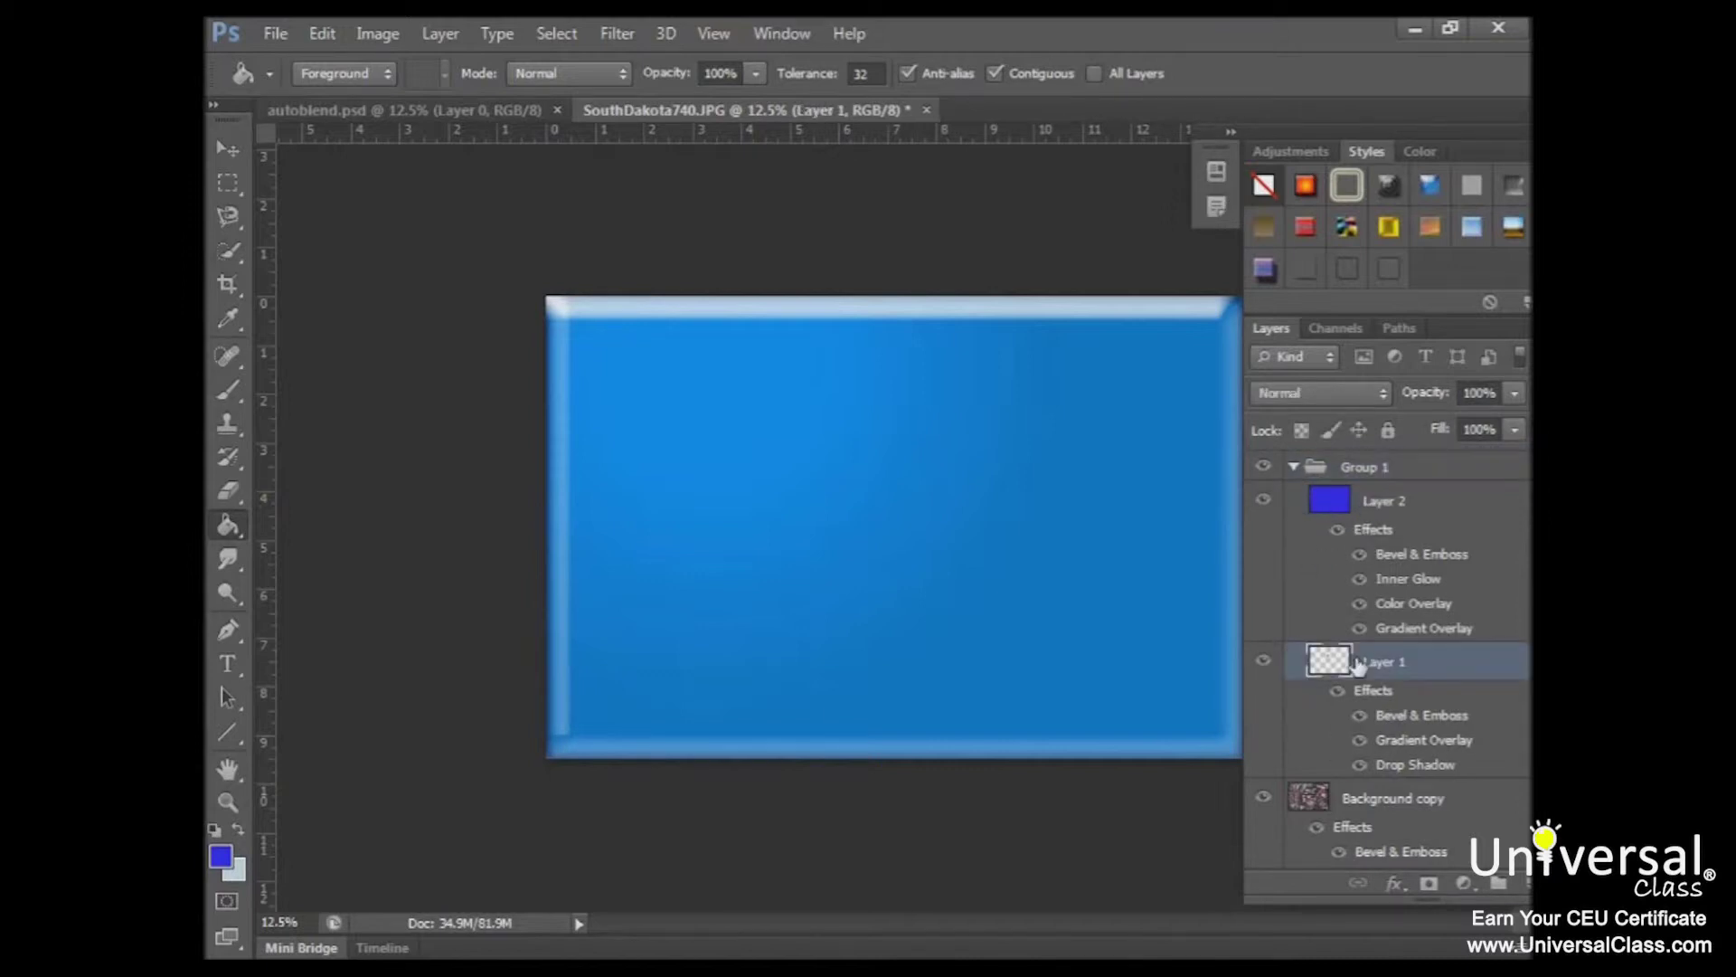
left_click_drag(1358, 665, 1327, 468)
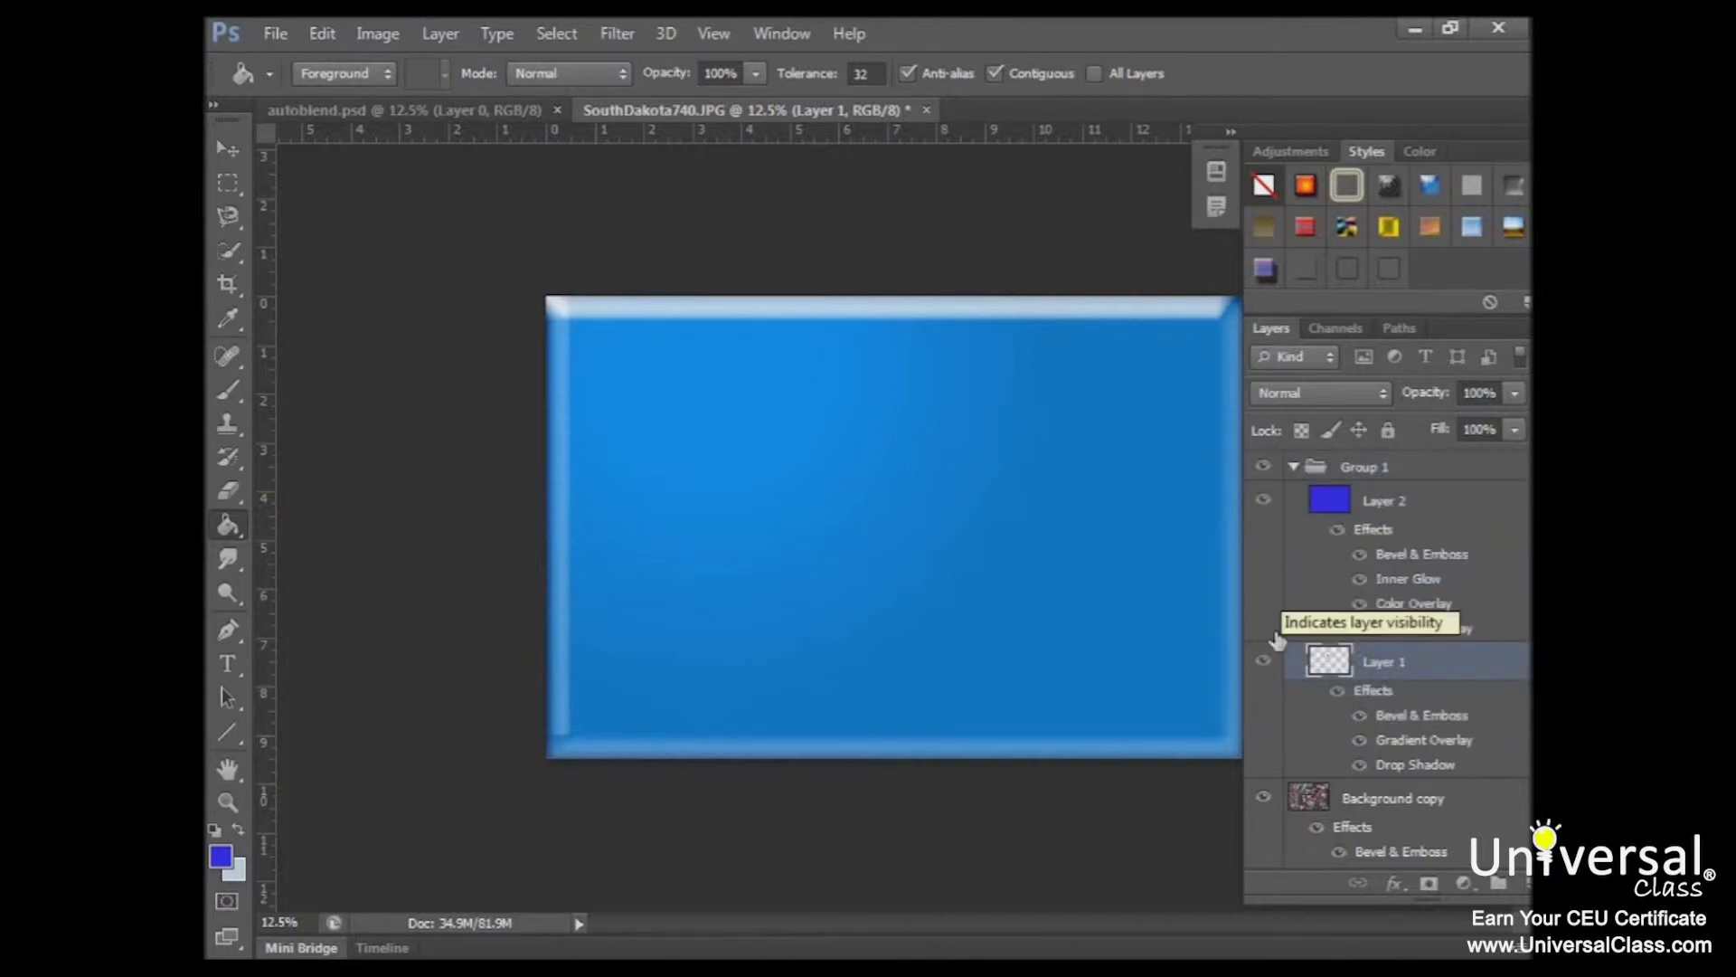
Select Group 1, collapse it and expand it again to view its layers
left_click(1367, 477)
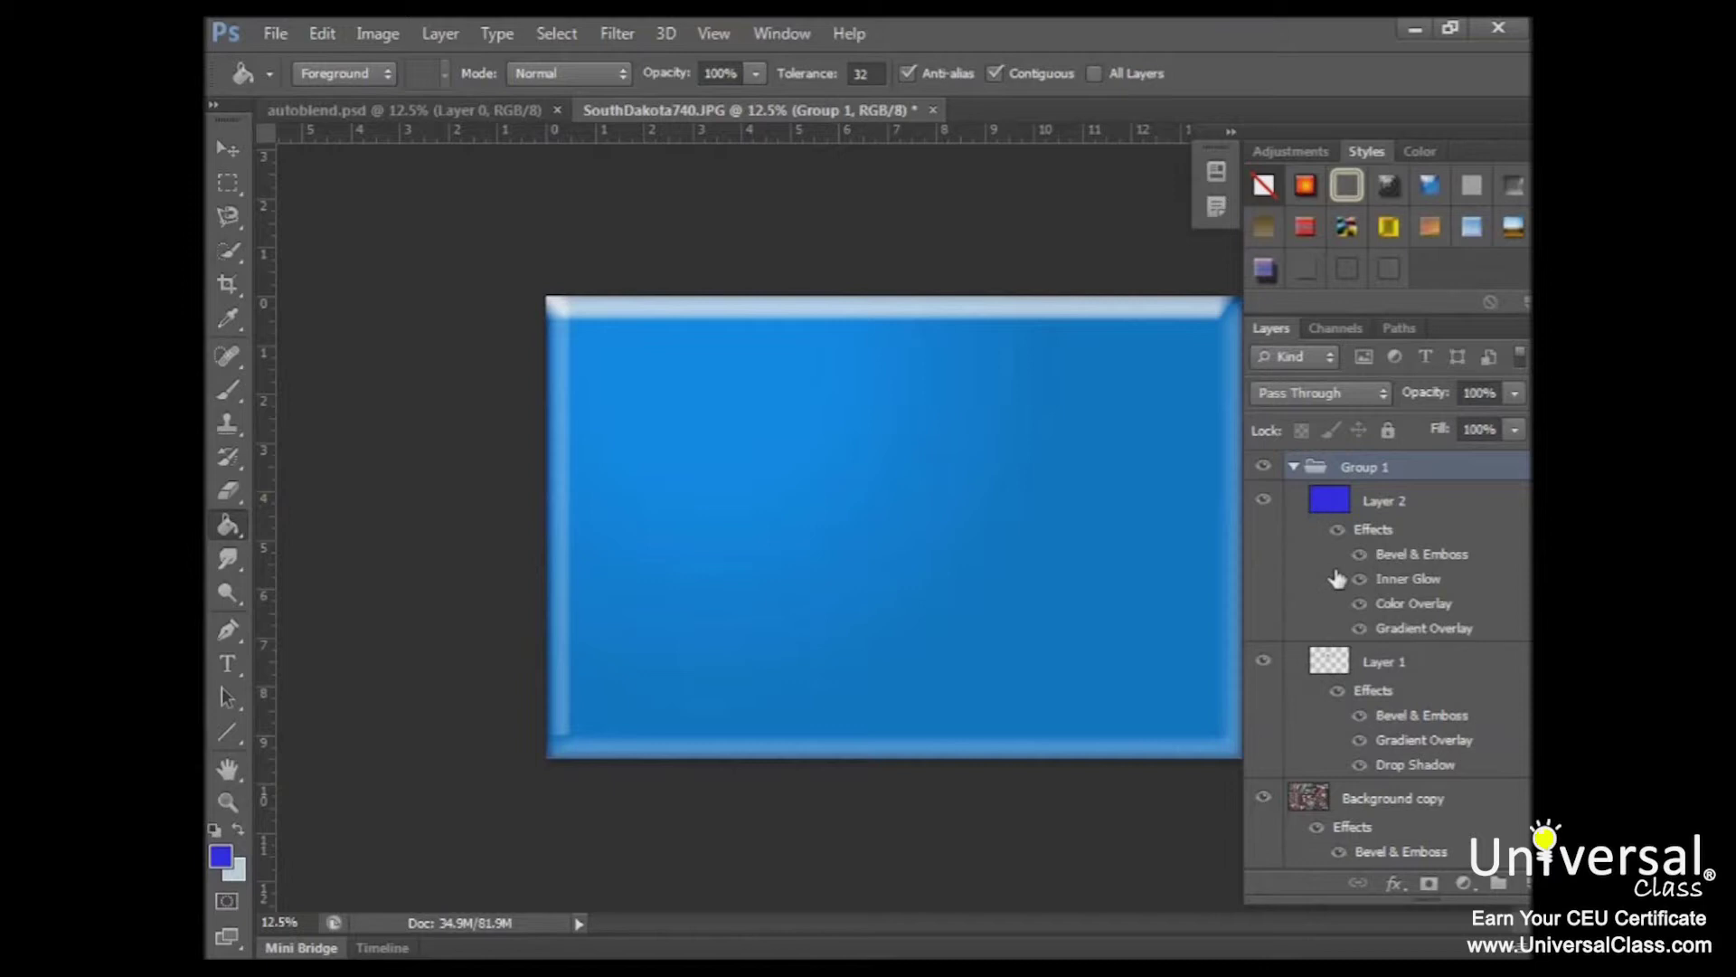
left_click(1293, 467)
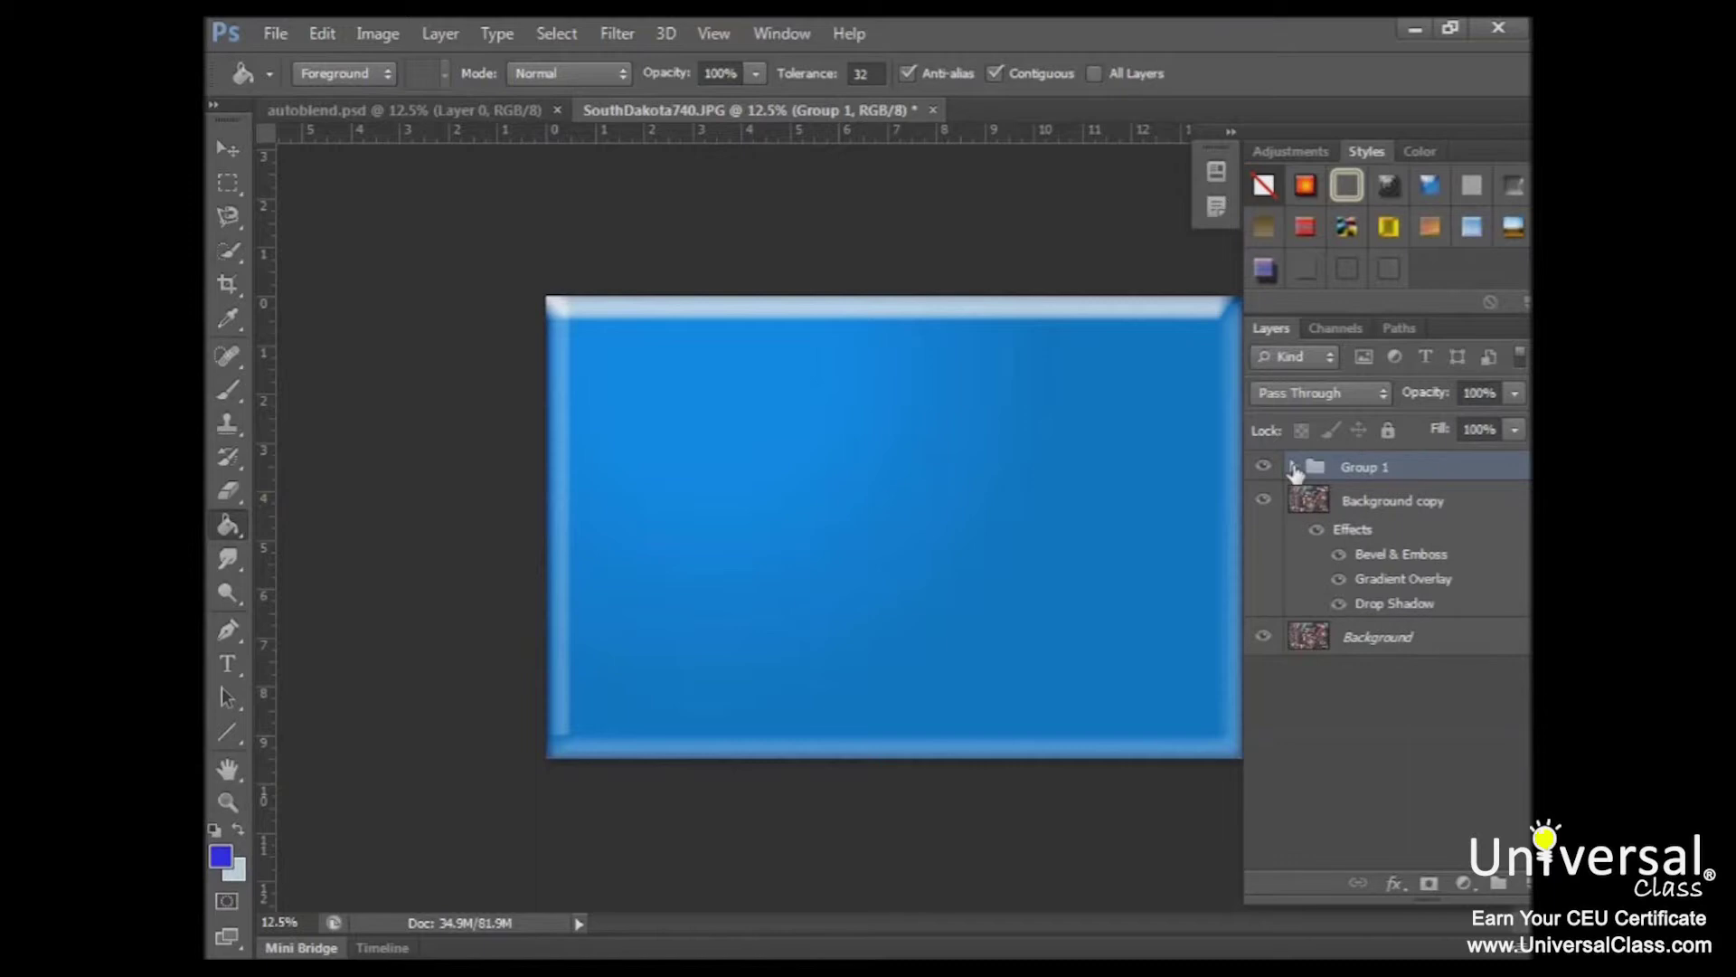
left_click(1294, 467)
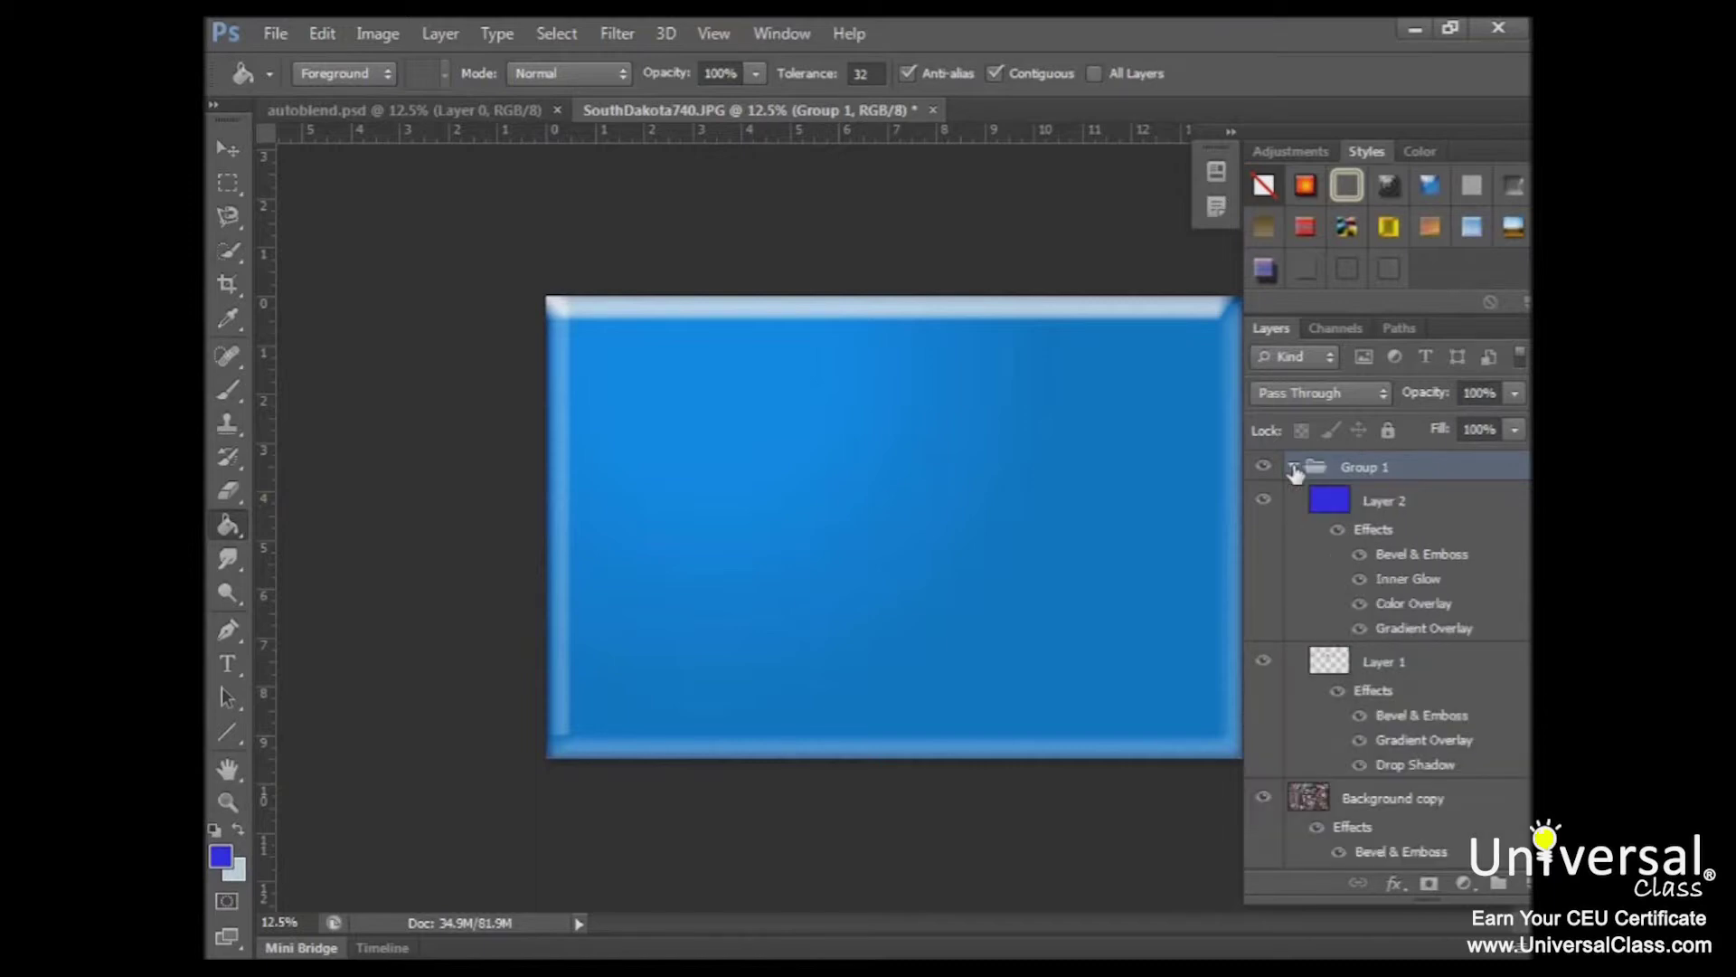
Rename the layer group Group 1 as New Group
double_click(1381, 468)
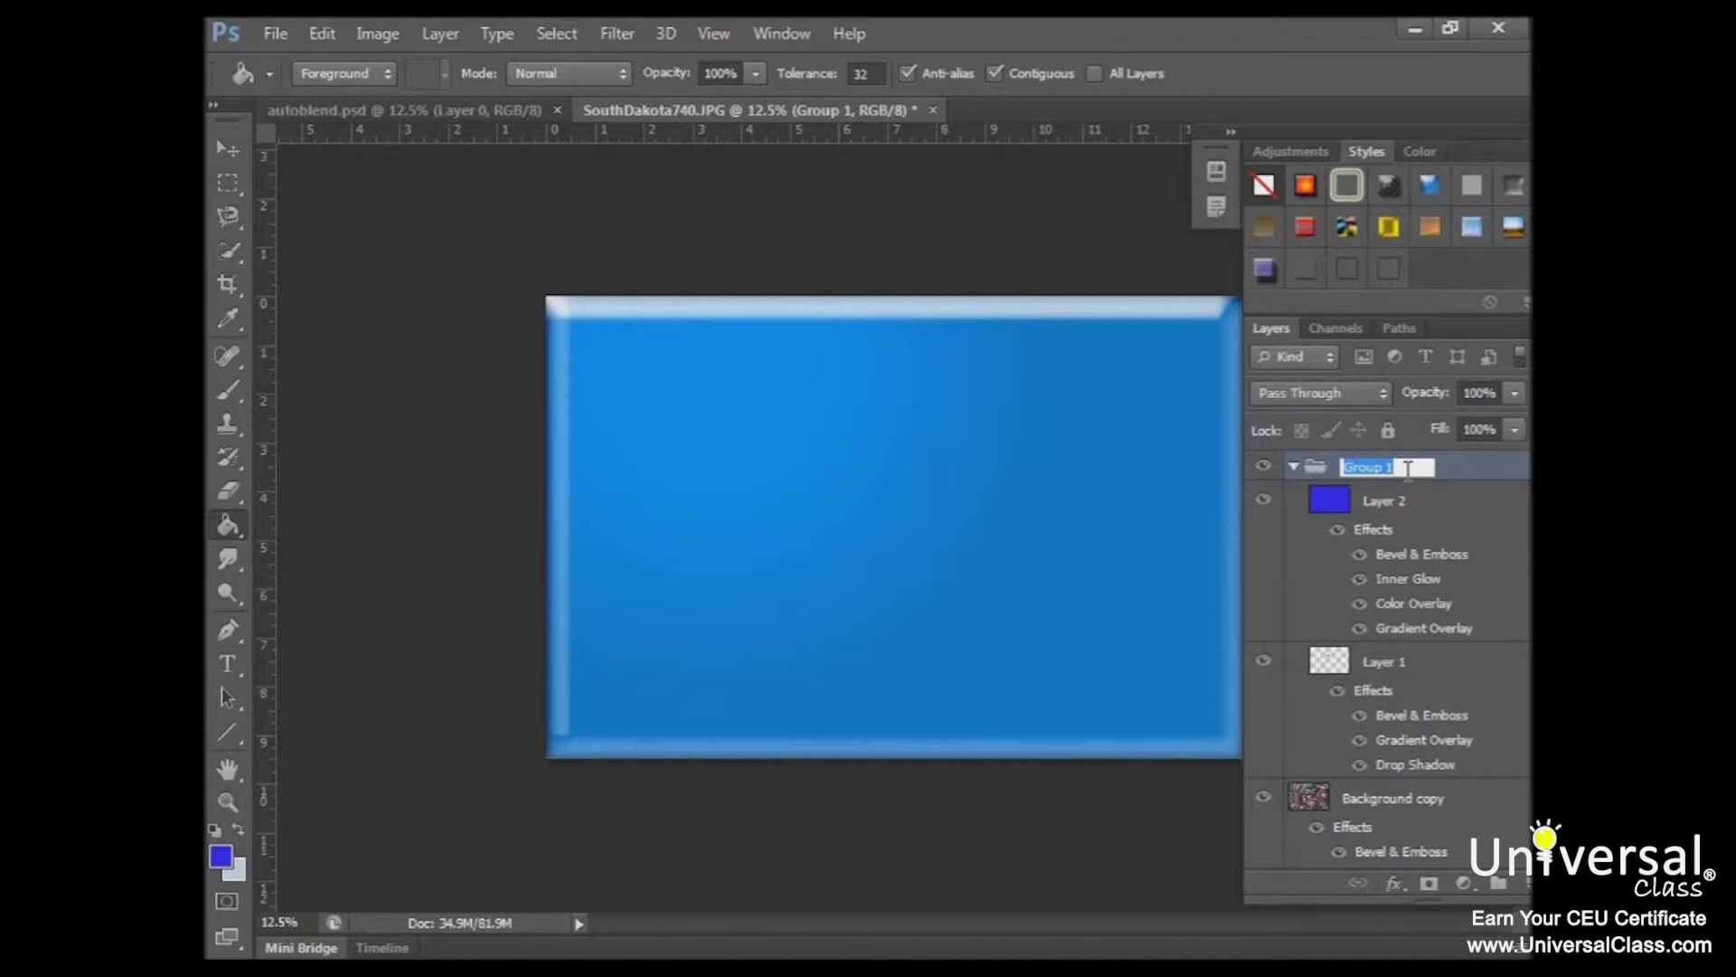
type("New Group")
left_click(1417, 539)
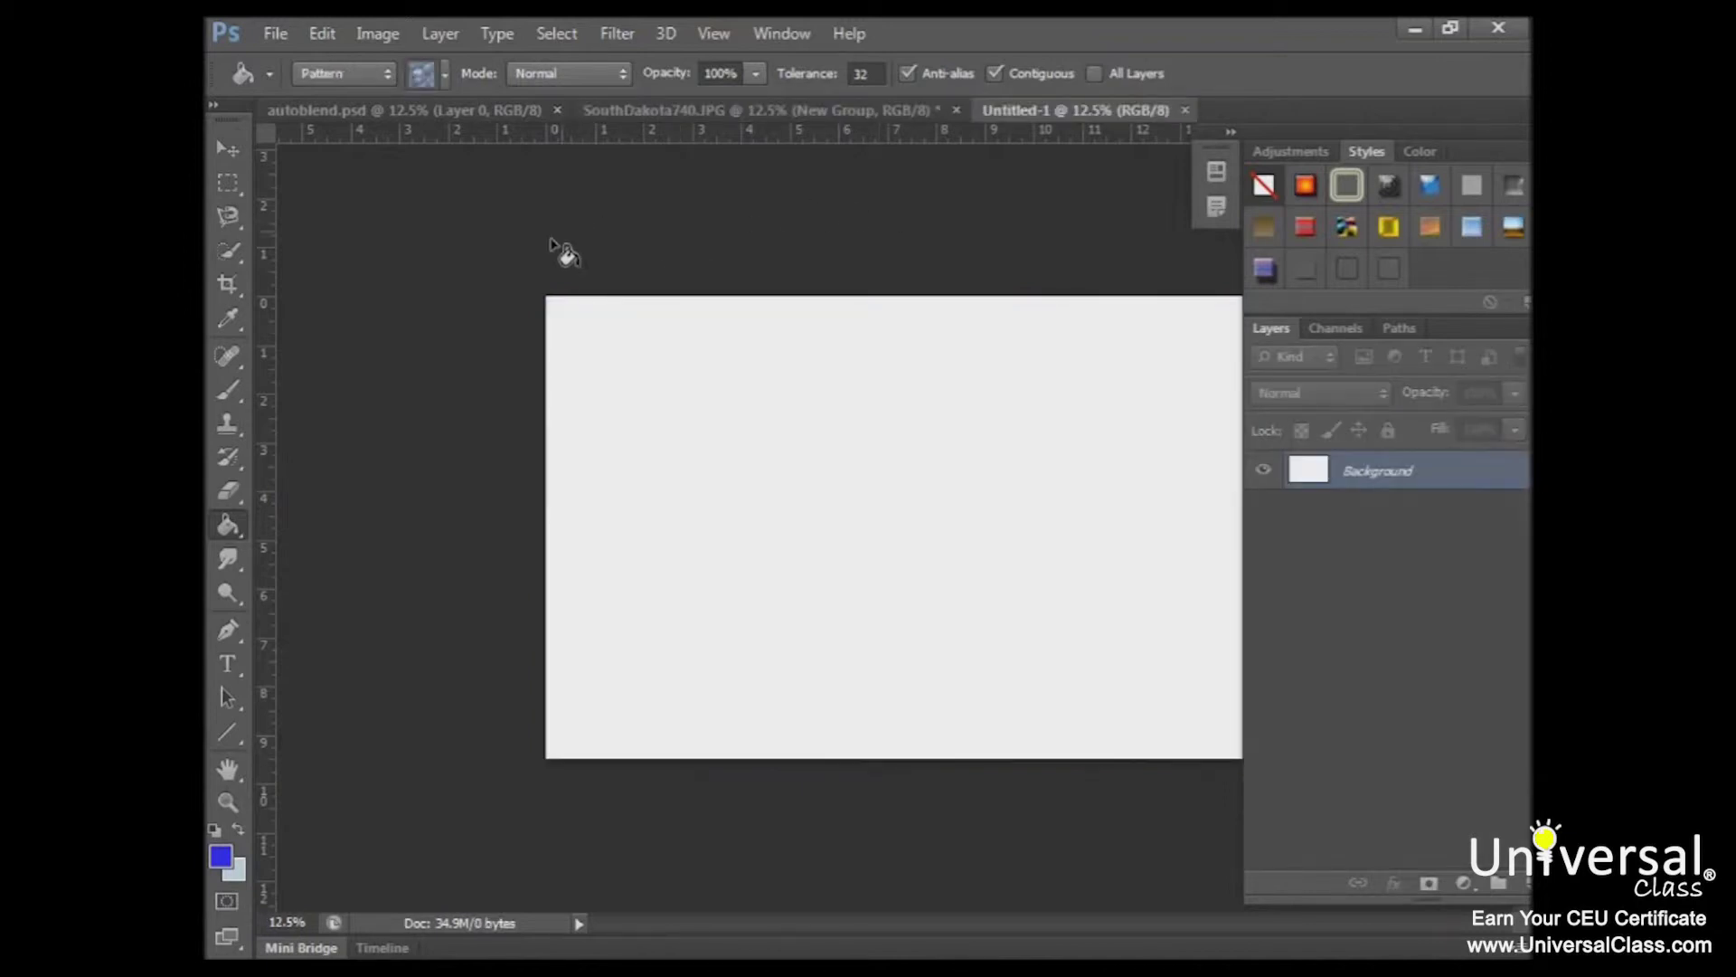
Fill the Background of the blank Untitled-1 document with the multicolored striped pattern using the Paint Bucket
left_click(389, 73)
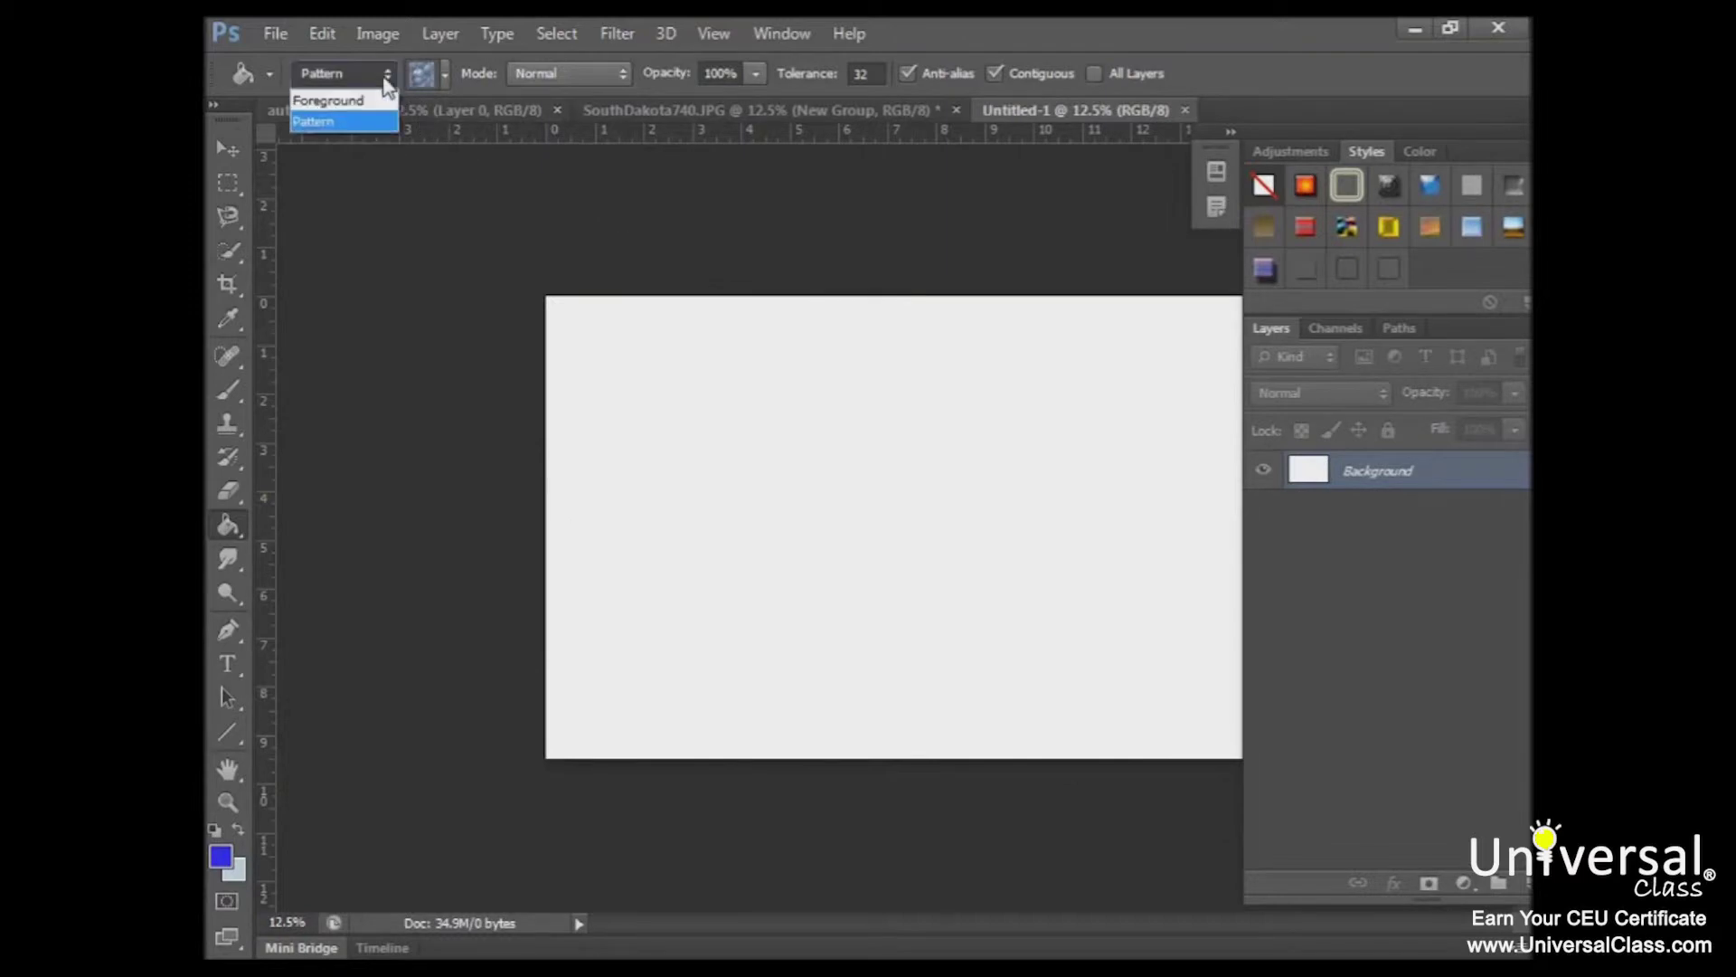
left_click(360, 120)
left_click(445, 76)
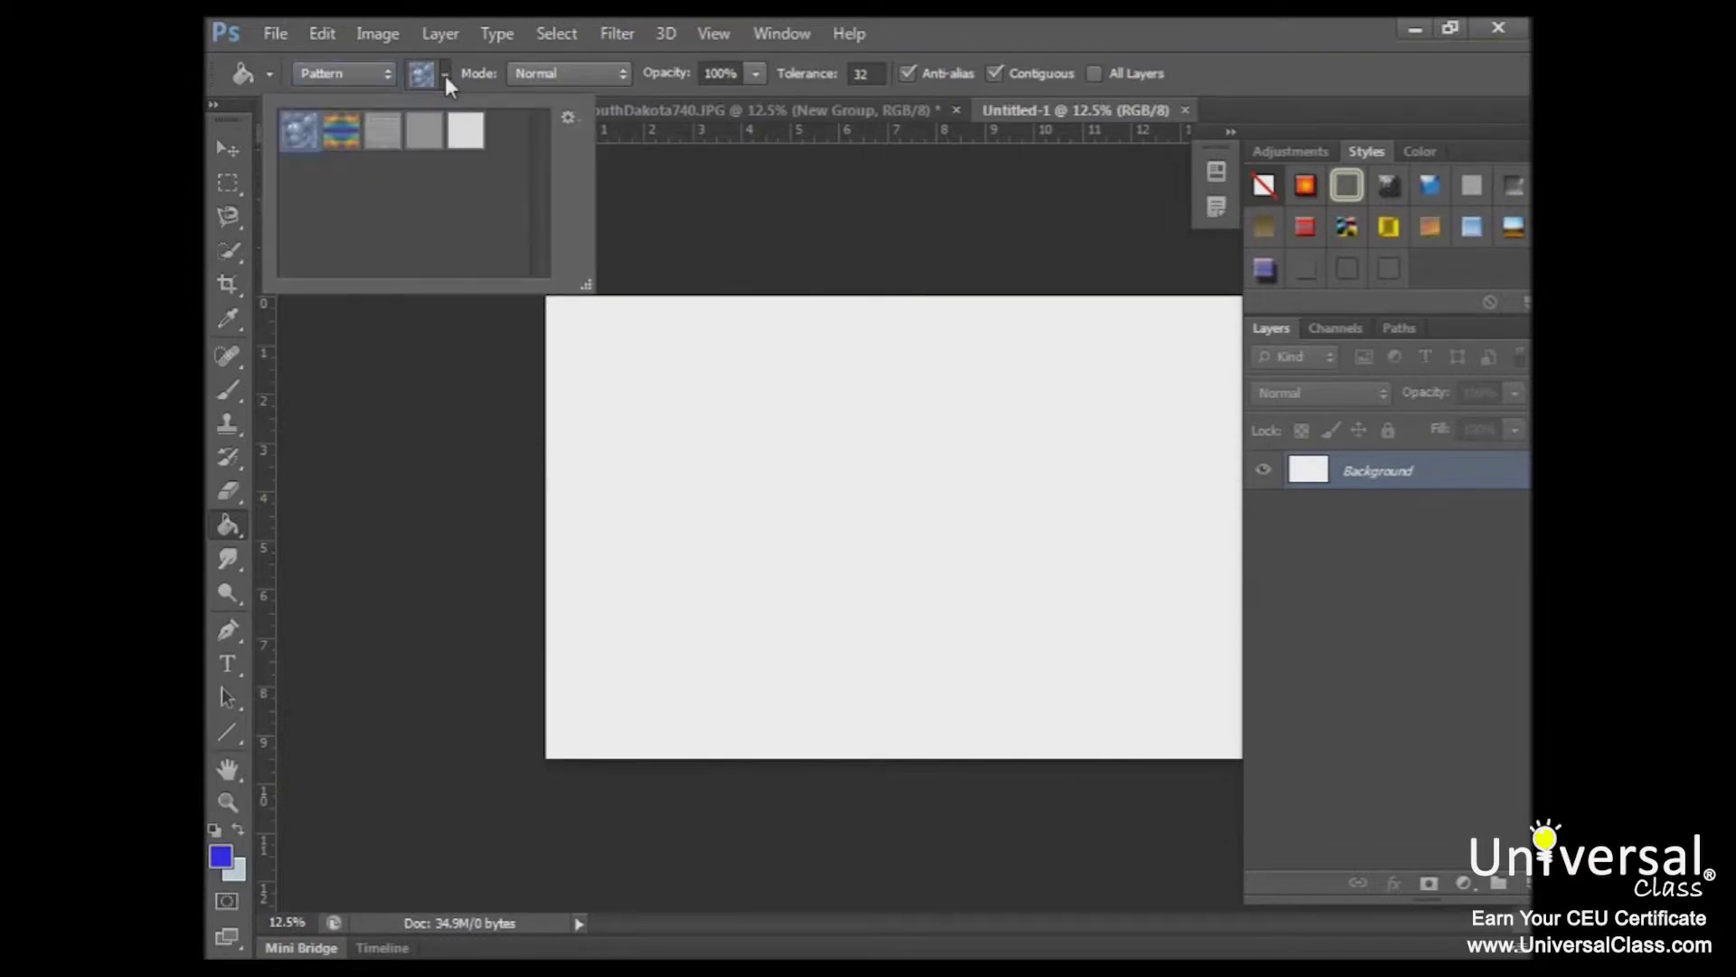
left_click(344, 133)
left_click(1000, 498)
left_click(1004, 507)
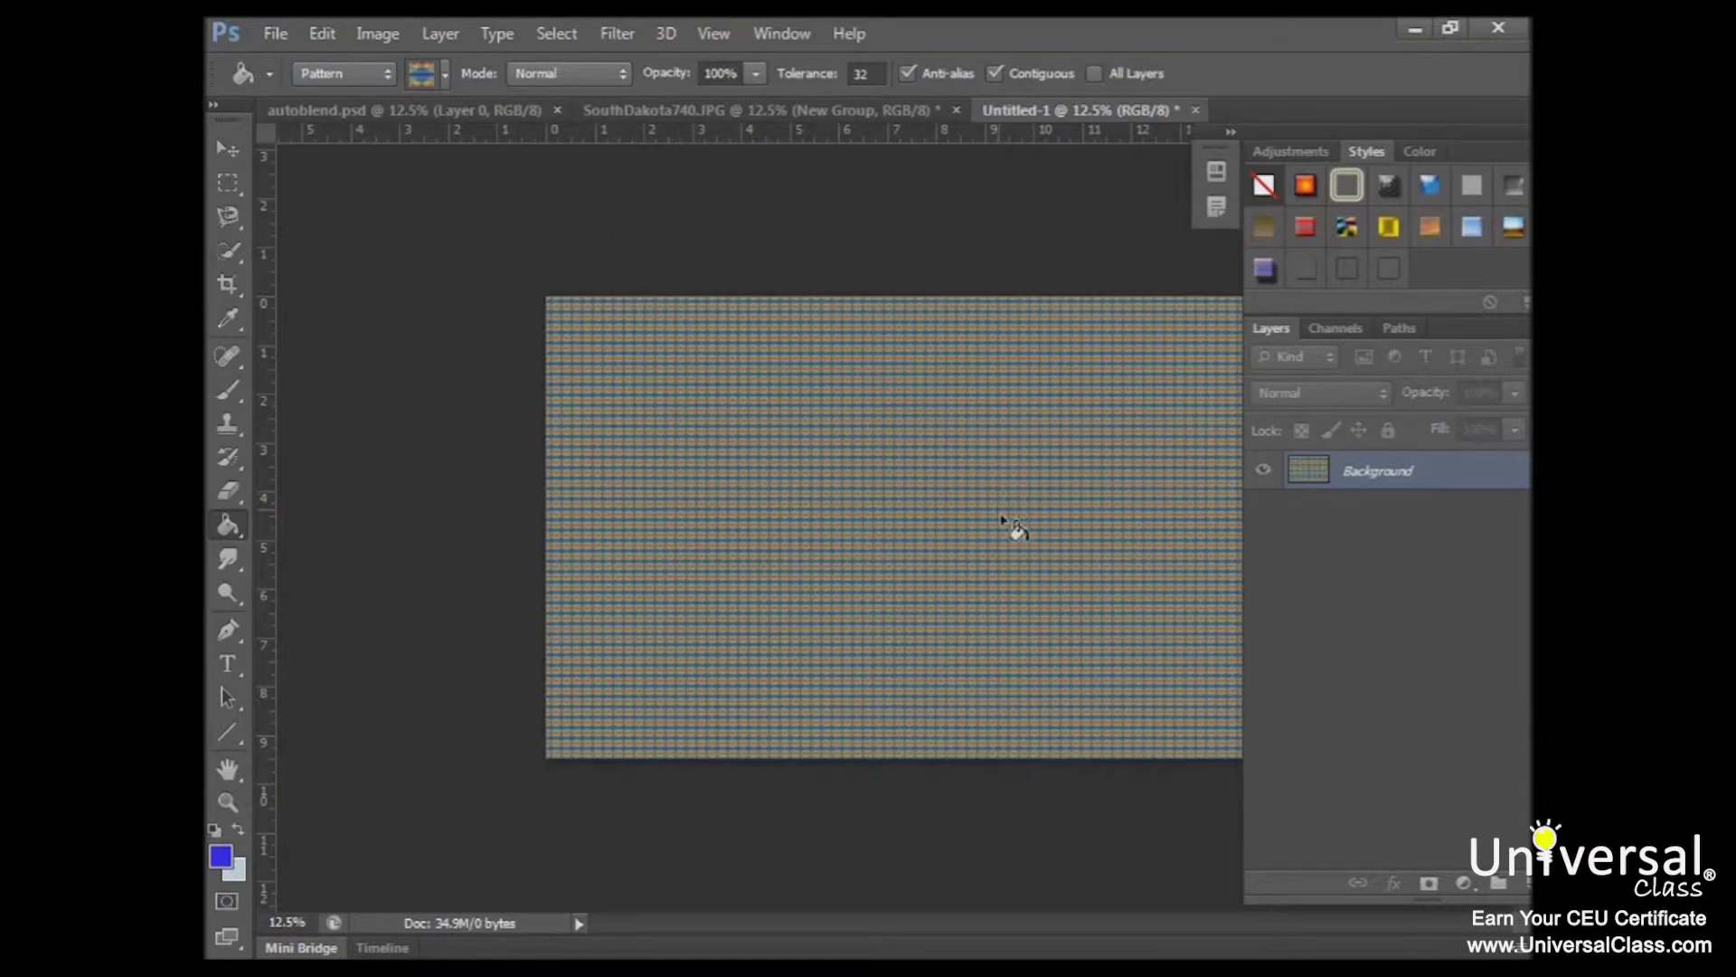
Add a new layer above the patterned Background and fill it with the blue foreground color
left_click(1524, 886)
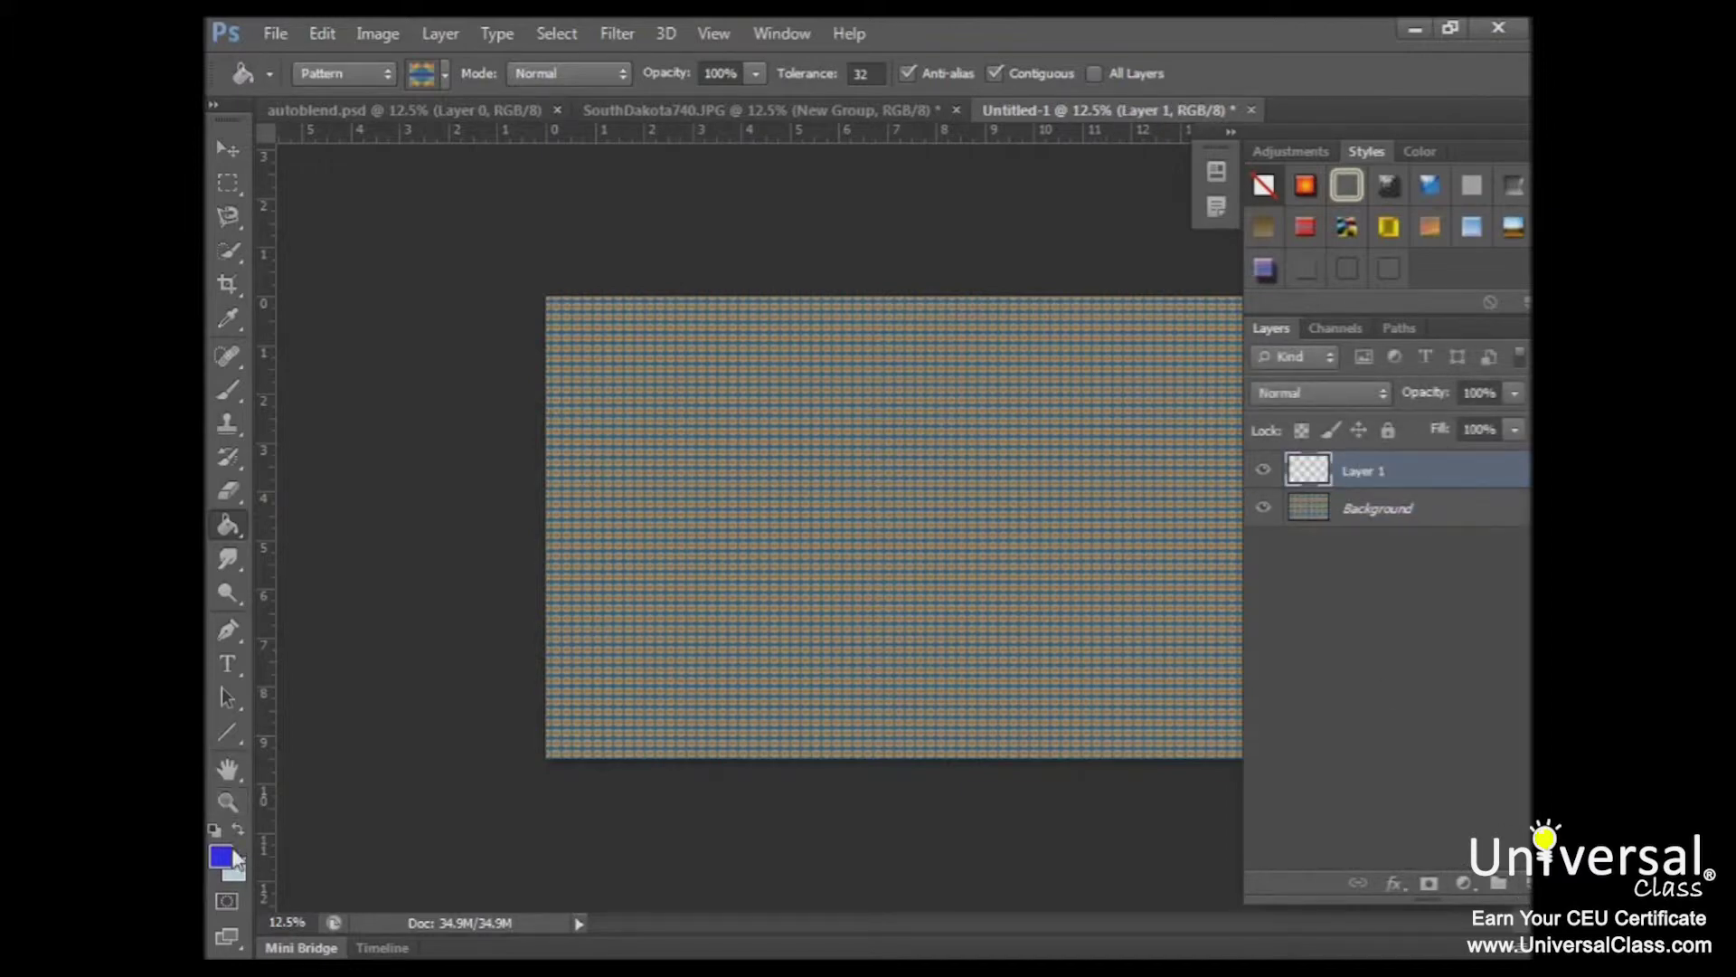
left_click(365, 78)
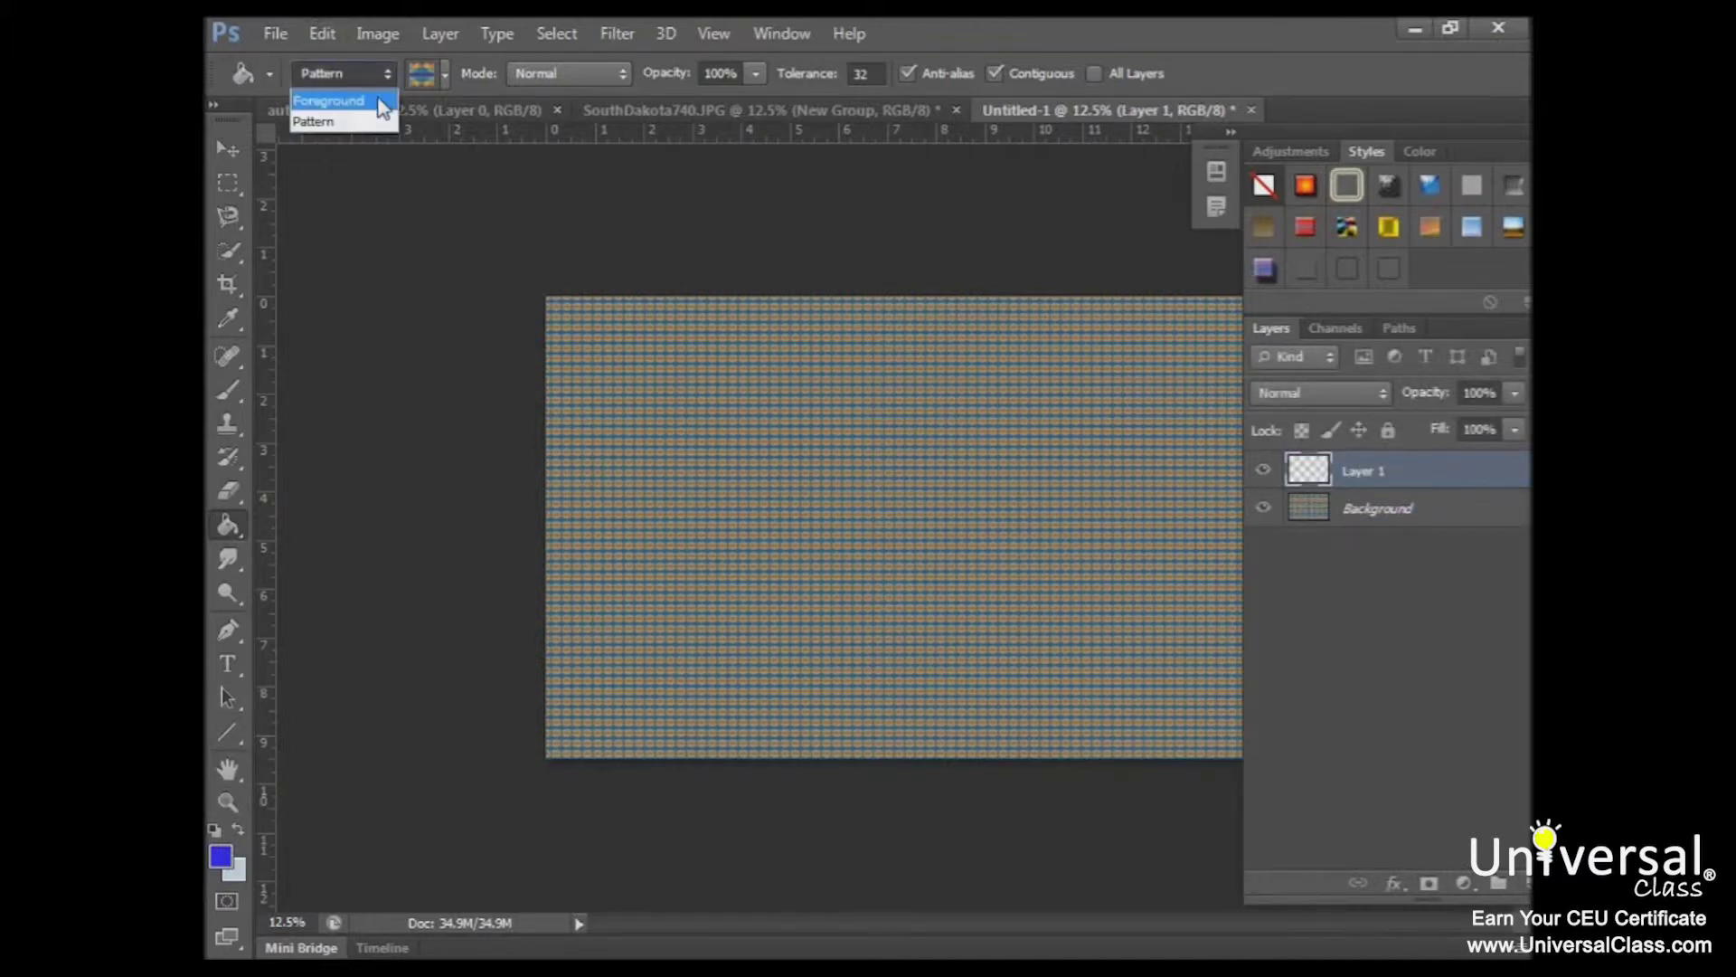
left_click(377, 96)
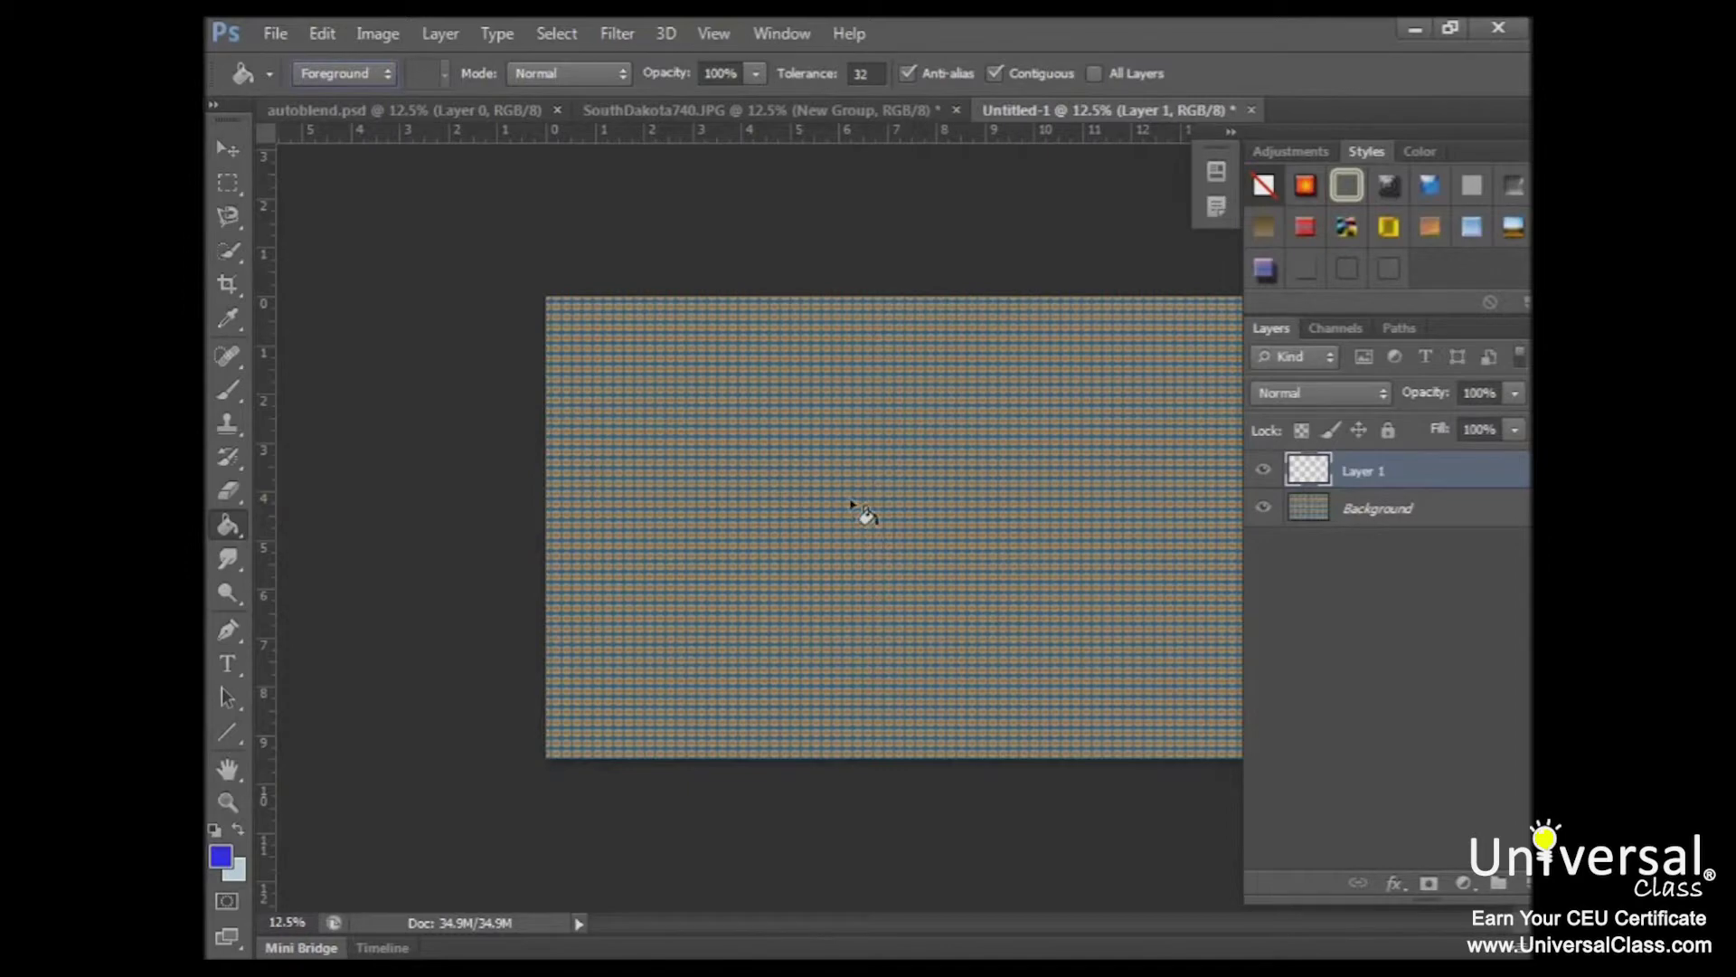
left_click(764, 384)
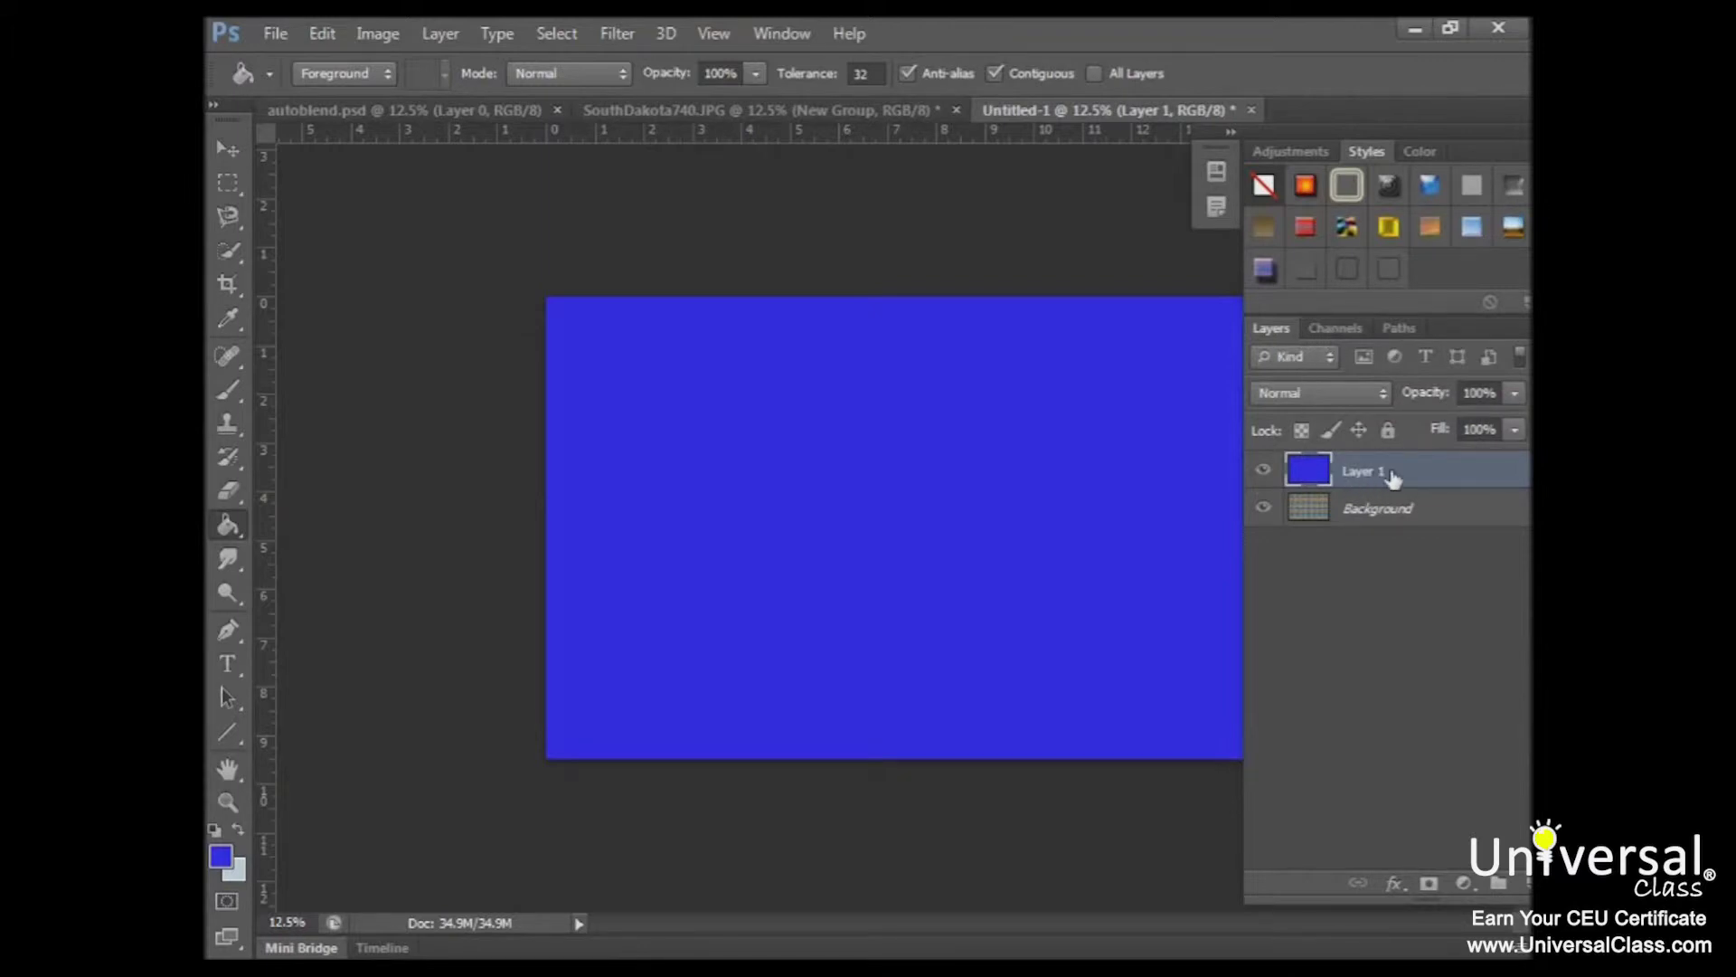
Set the blending mode of the blue Layer 1 to Lighten
left_click(1380, 398)
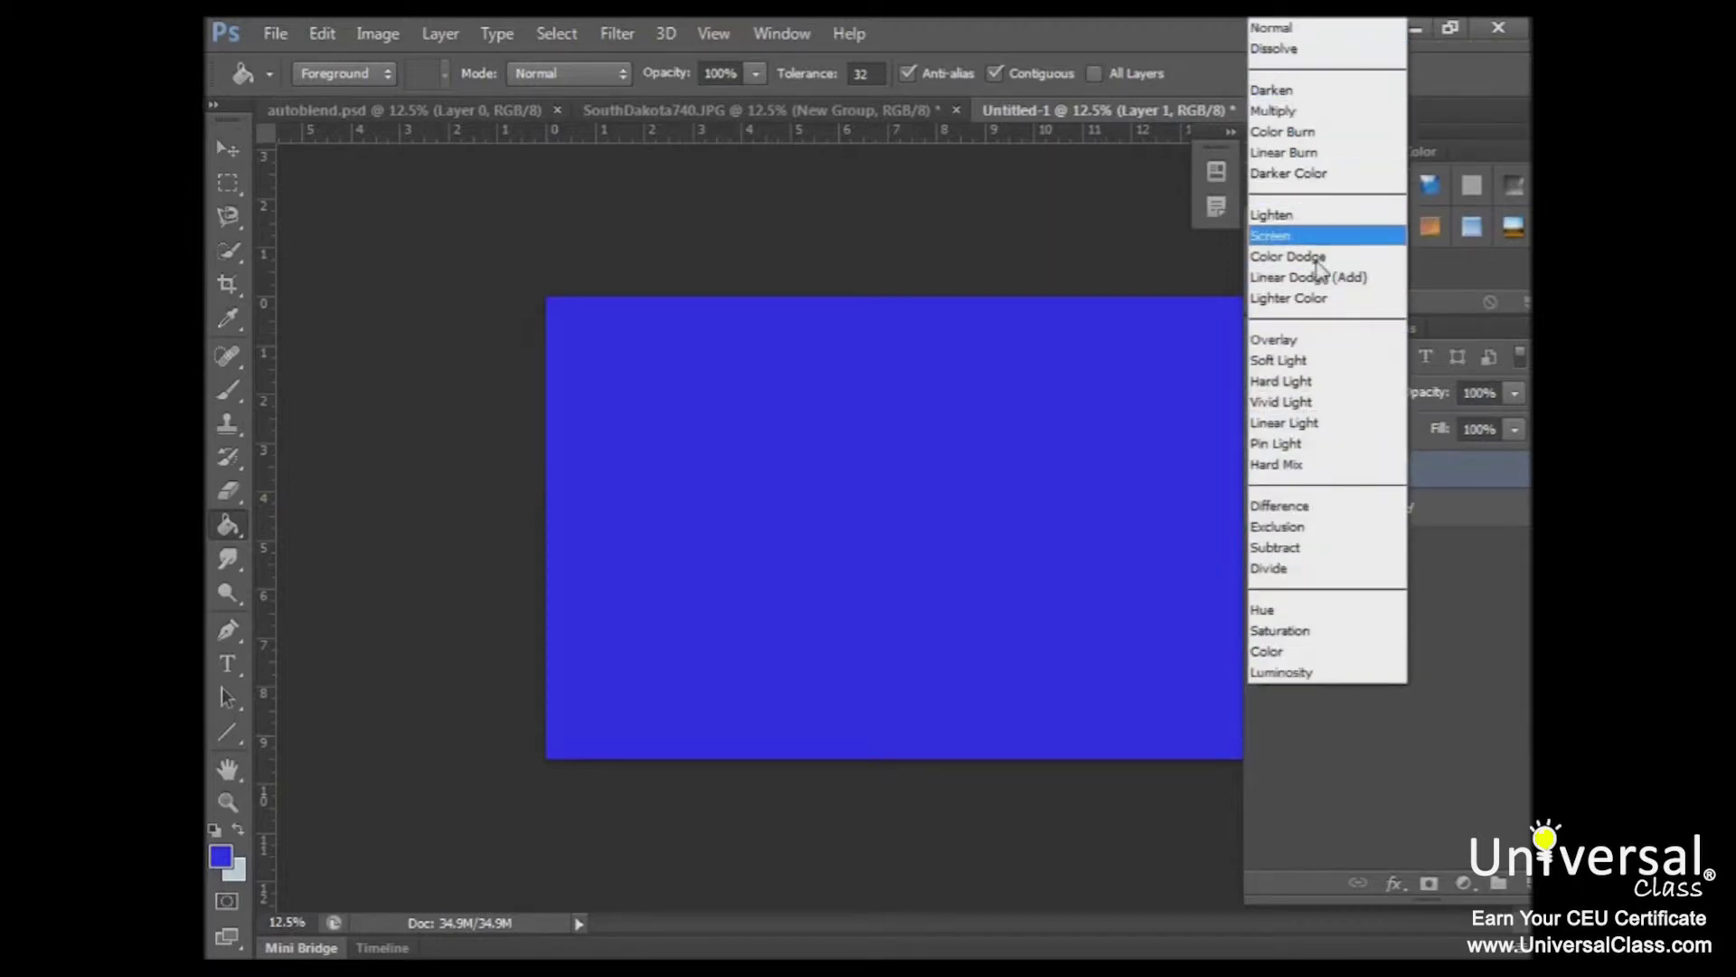
key("Escape")
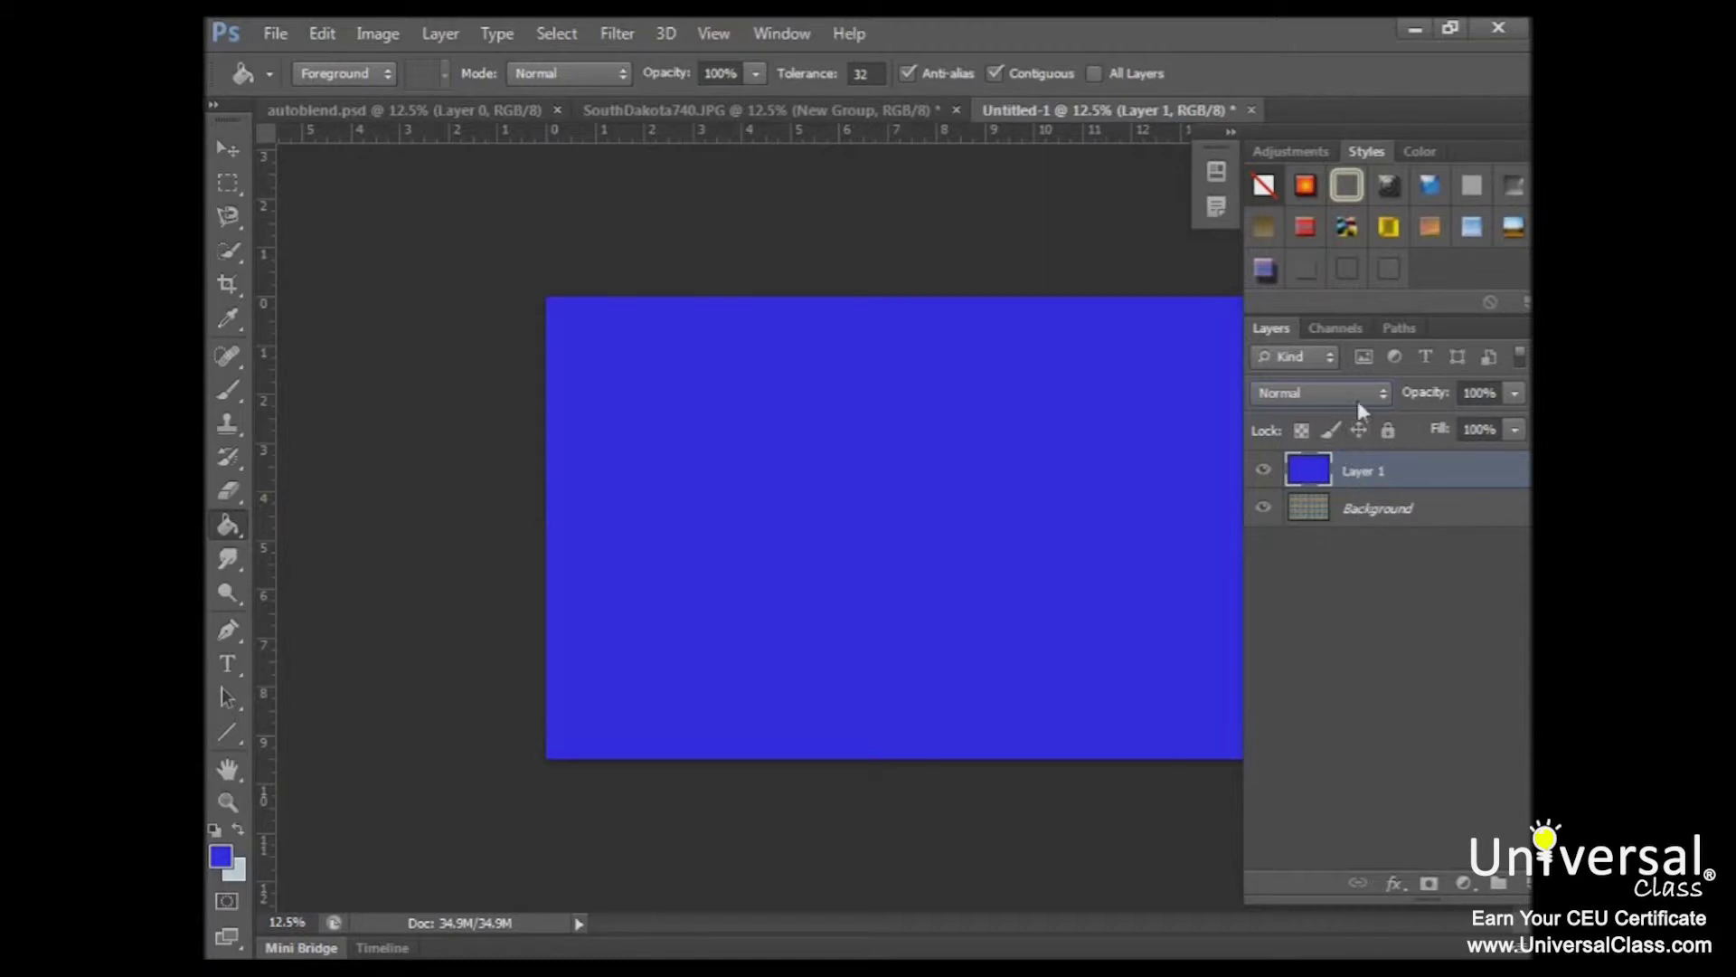
left_click(1384, 394)
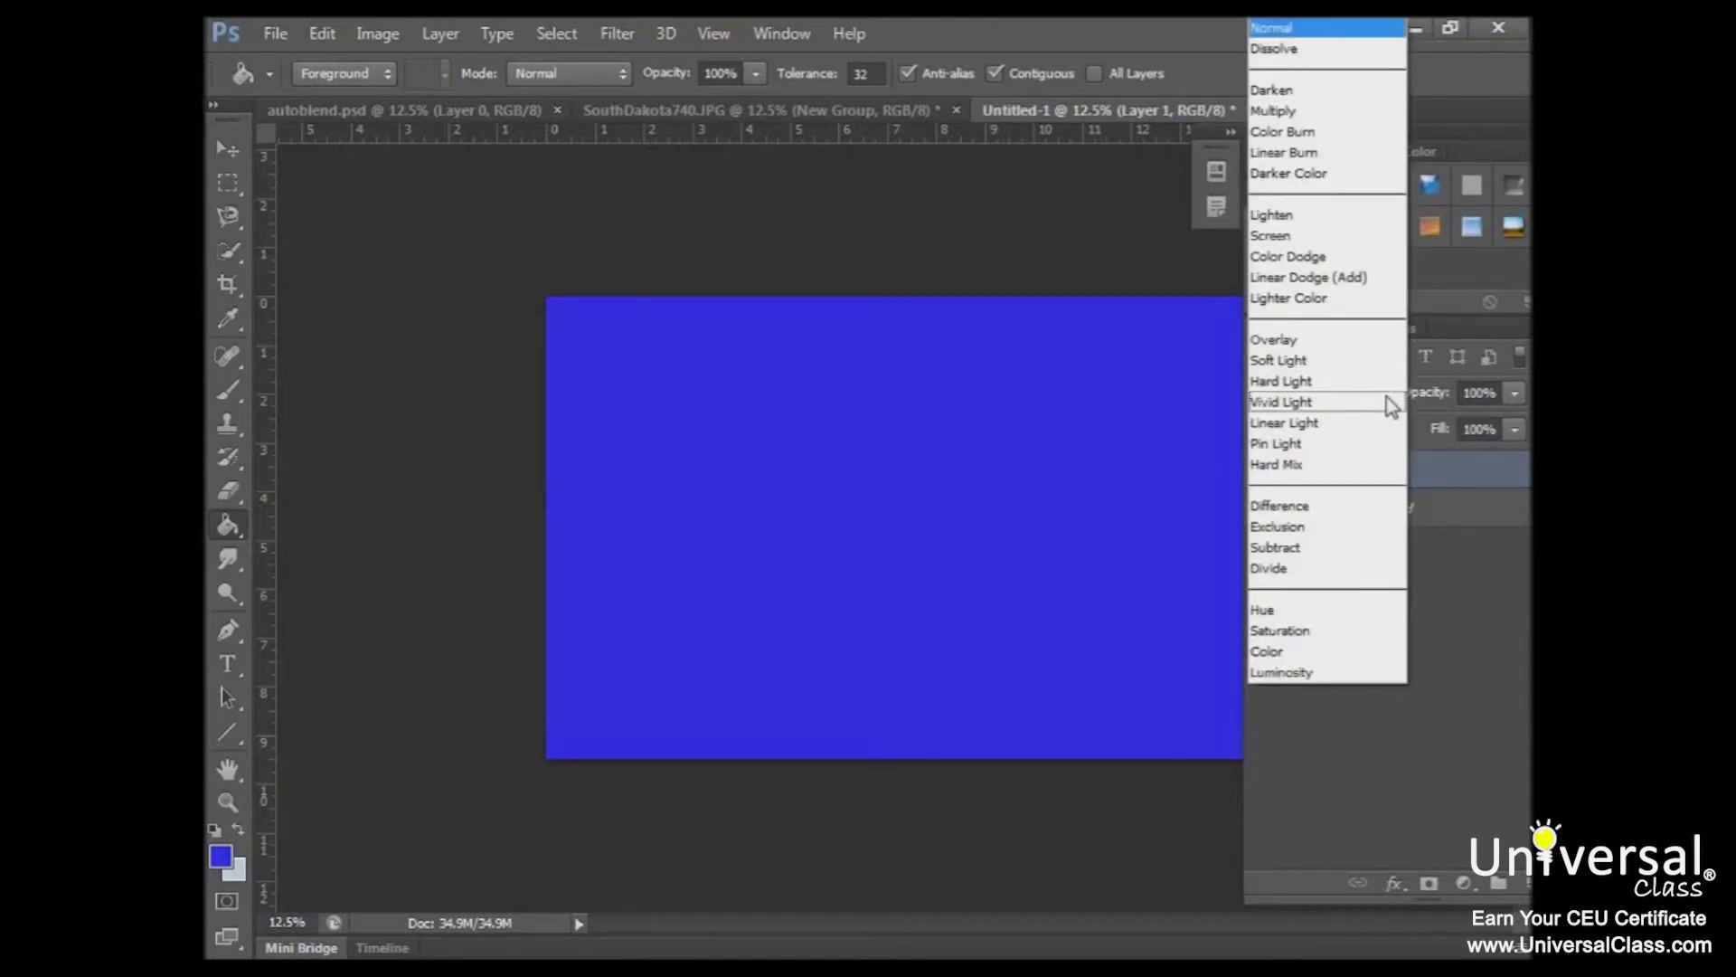
left_click(1324, 227)
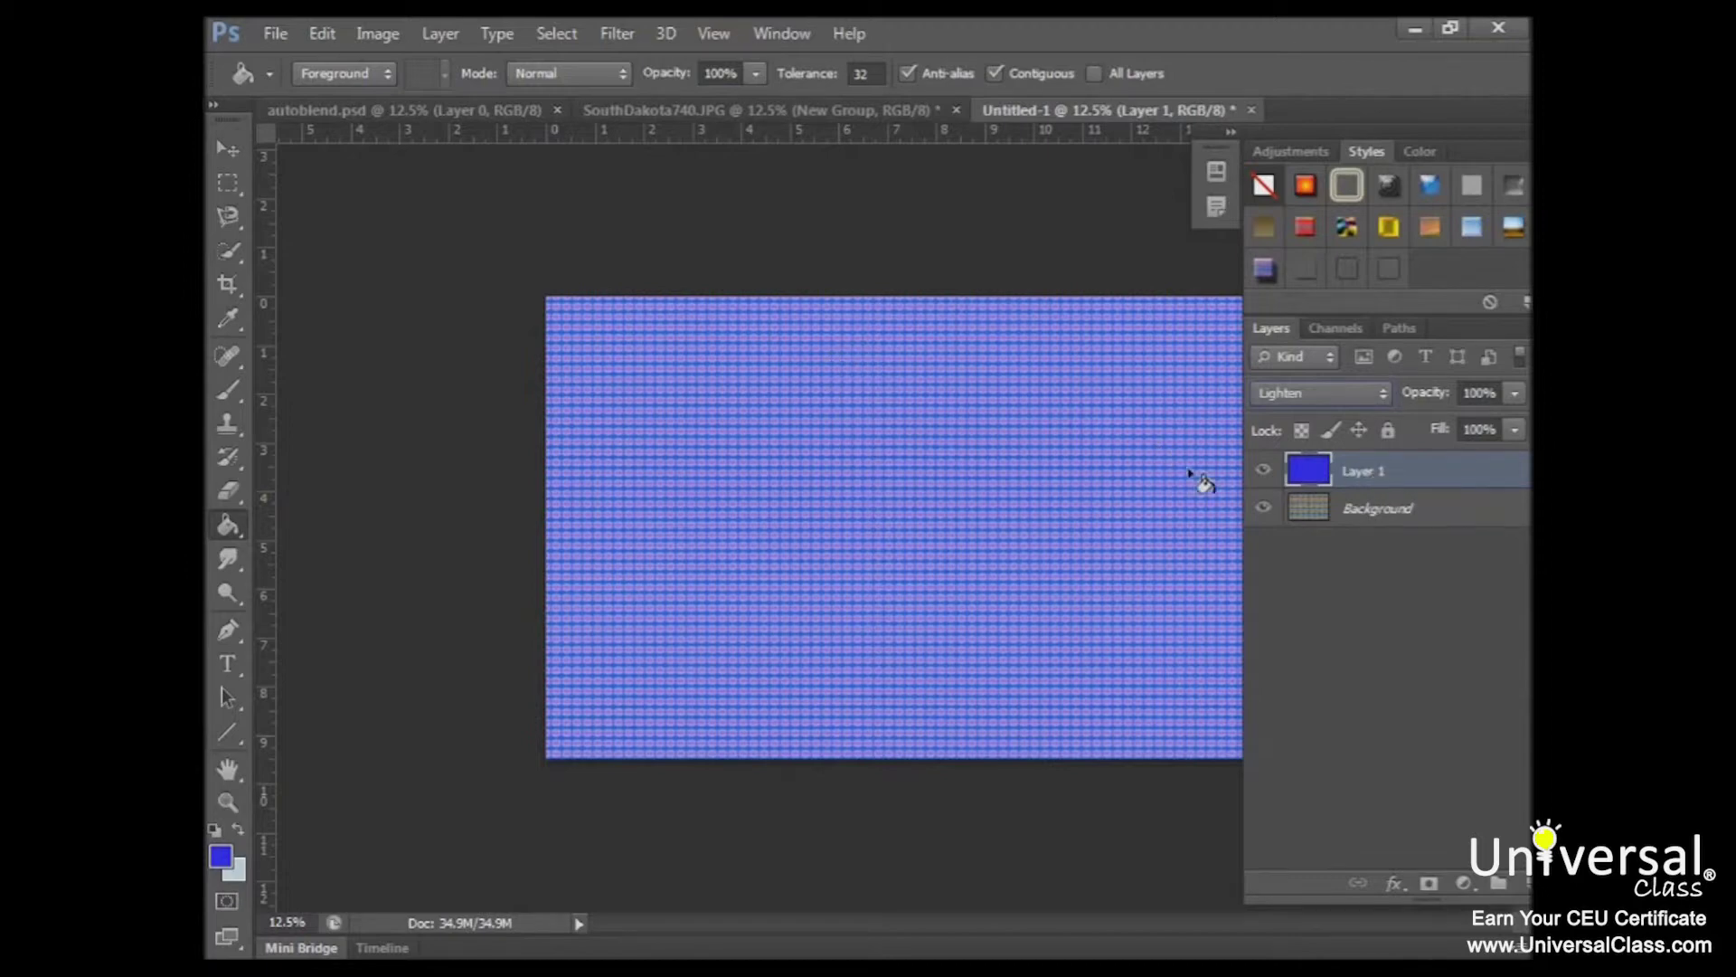
Hide and show Layer 1 to compare the blended result with the plain patterned Background
left_click(1263, 472)
left_click(1263, 472)
left_click(1263, 473)
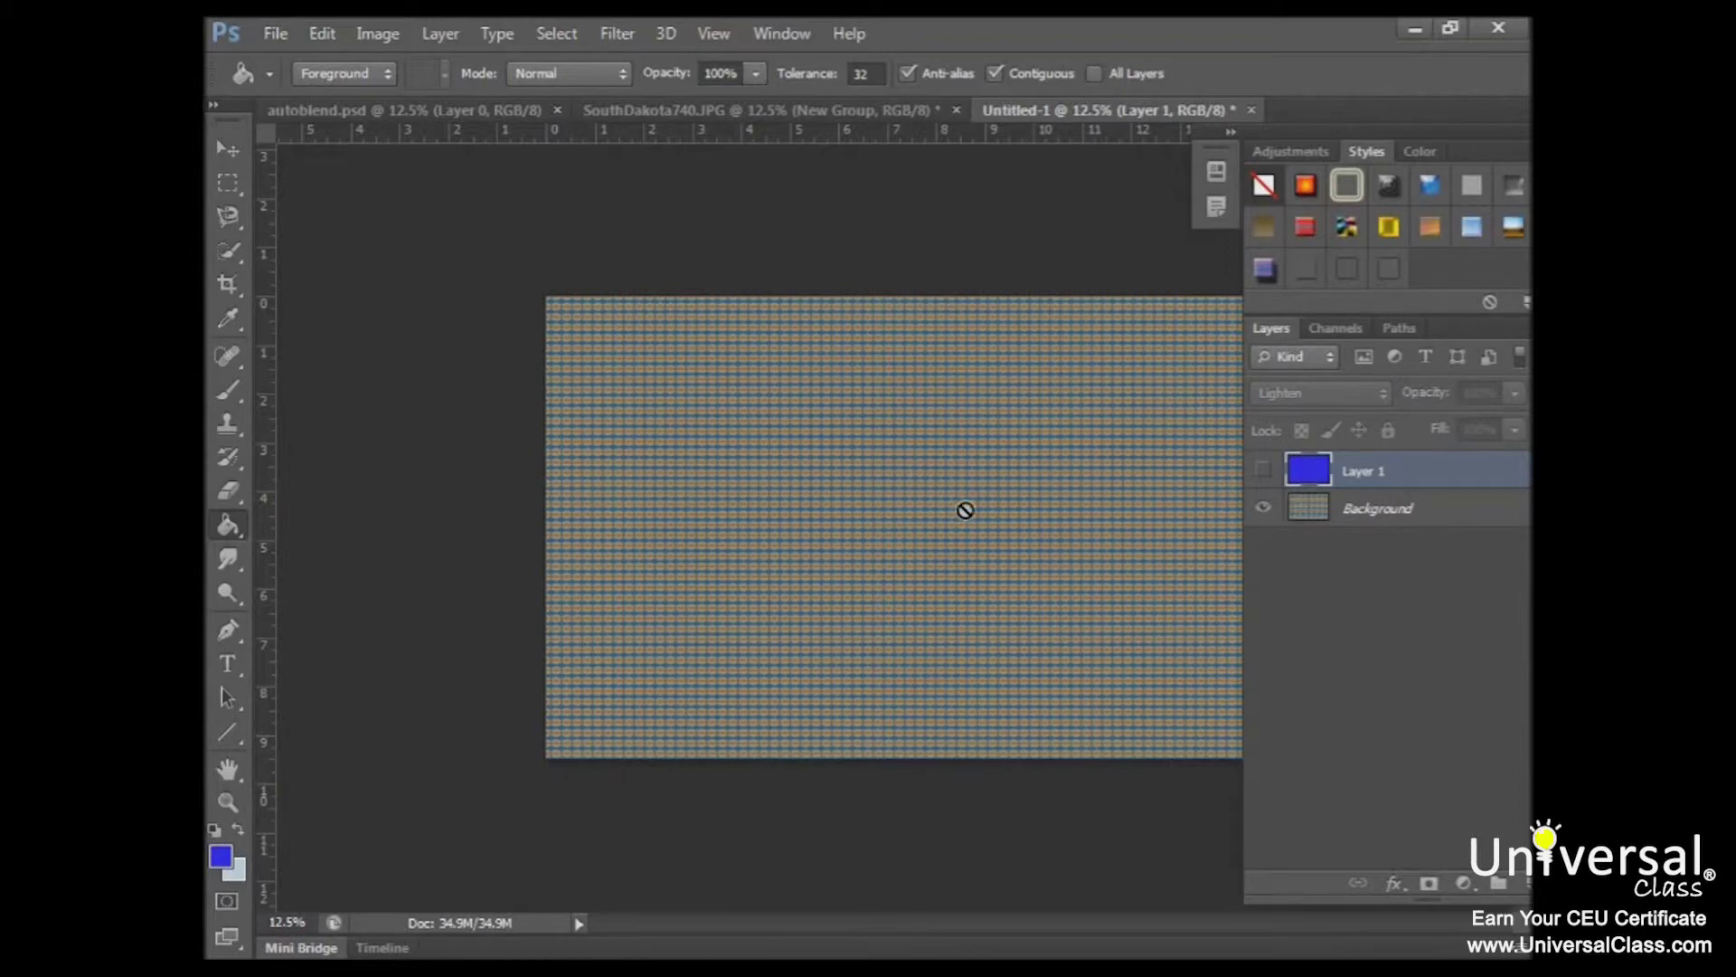
left_click(1264, 471)
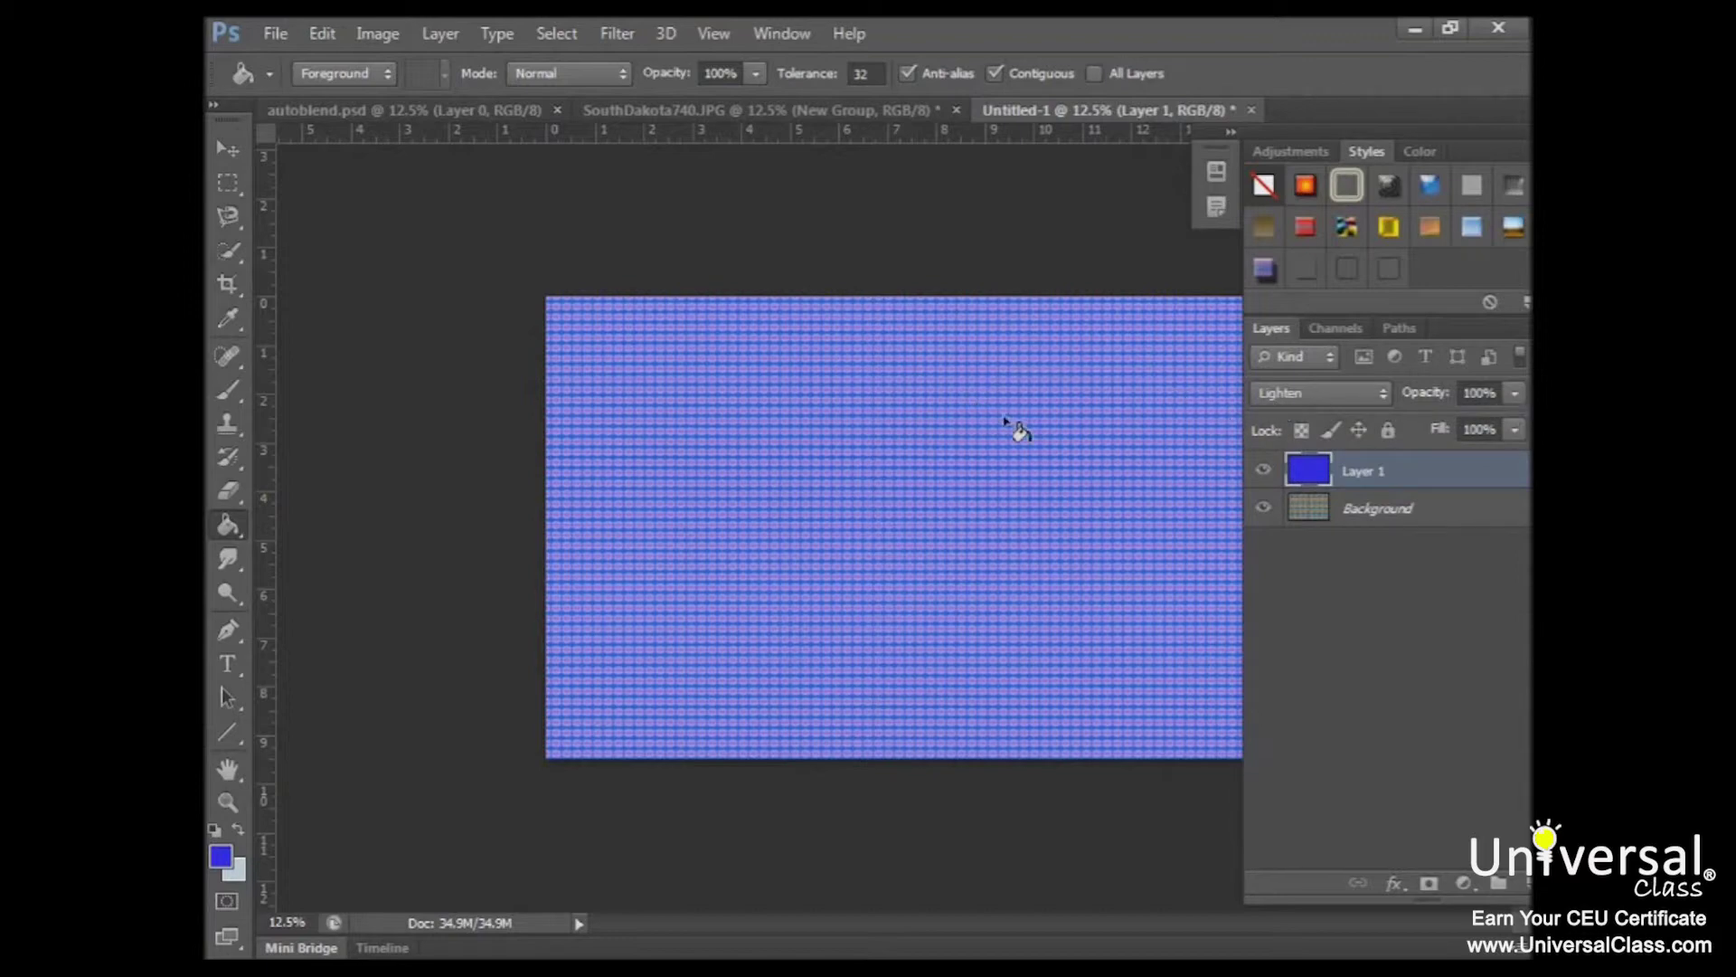
Try different opacities on Layer 1, leaving it at 83%
left_click(1514, 393)
left_click_drag(1512, 423, 1364, 431)
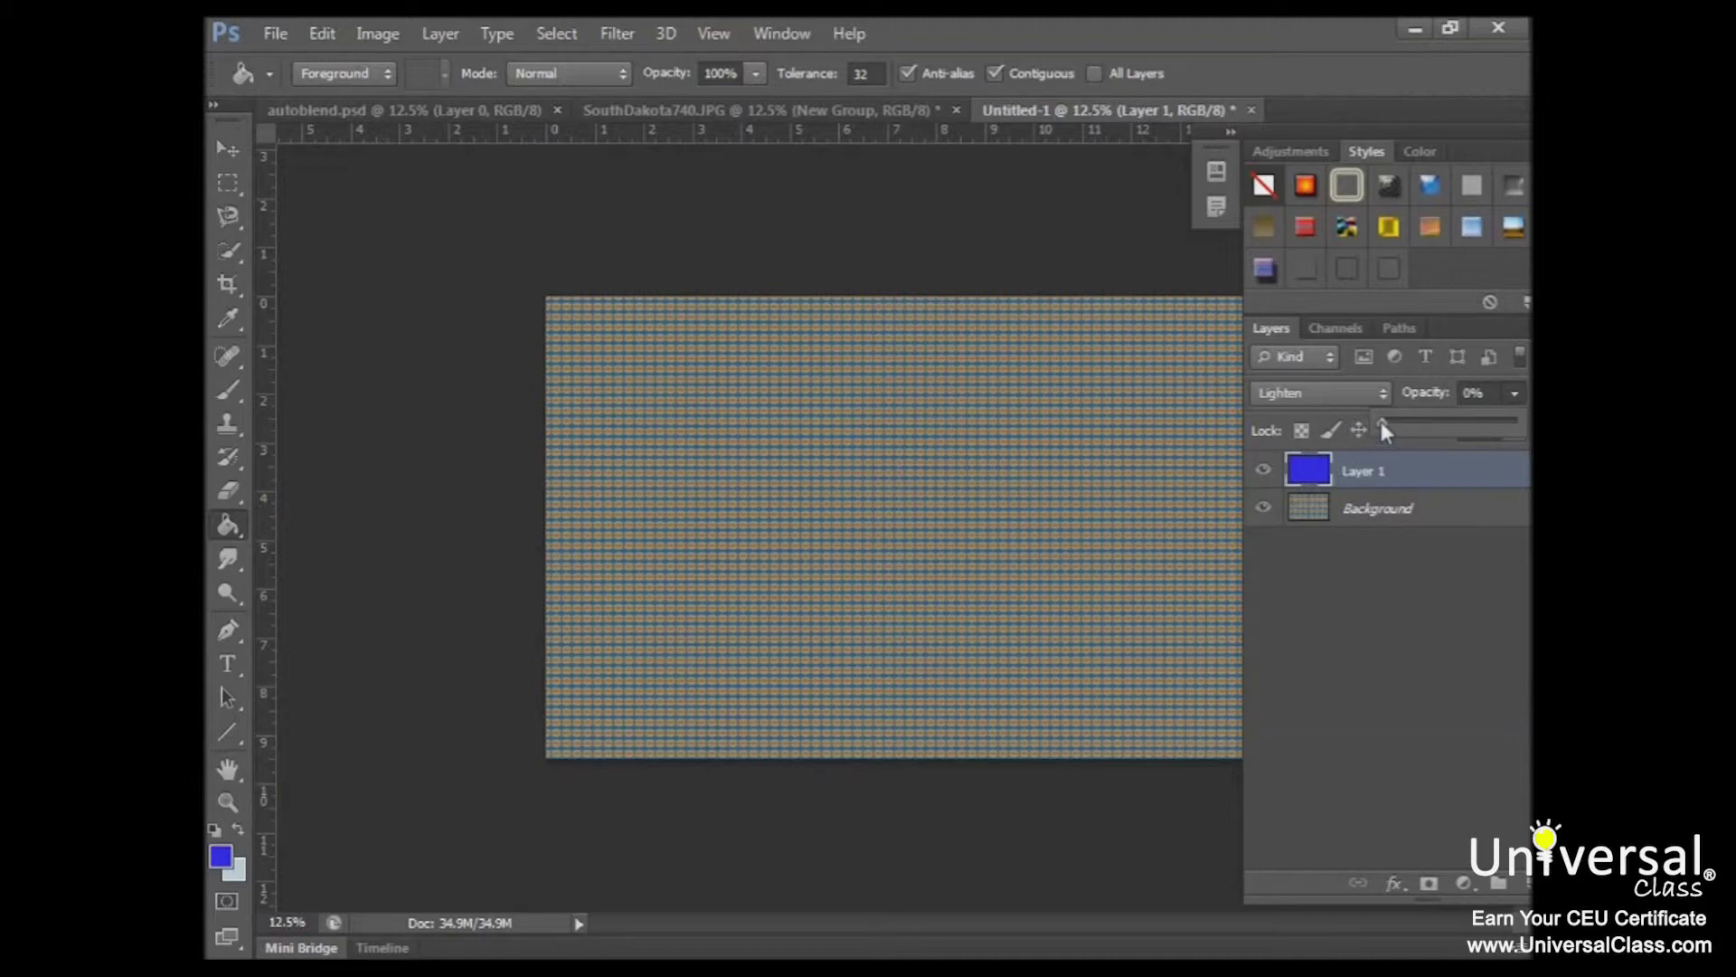
left_click_drag(1382, 425, 1429, 425)
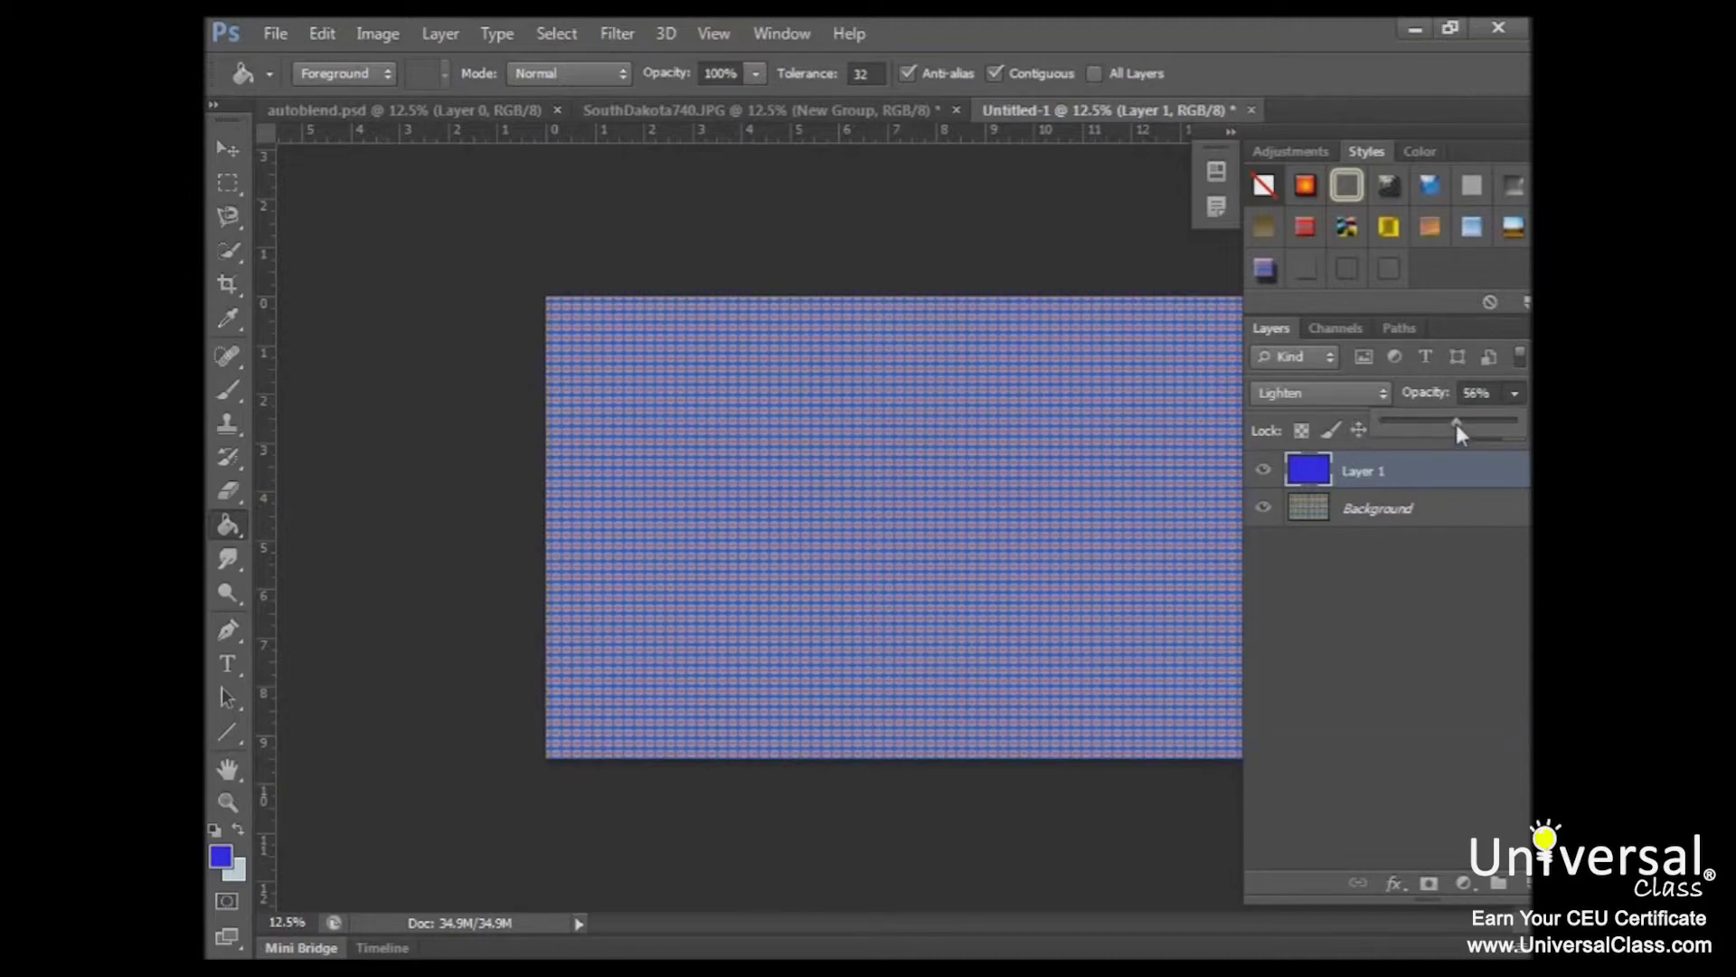
left_click(1450, 515)
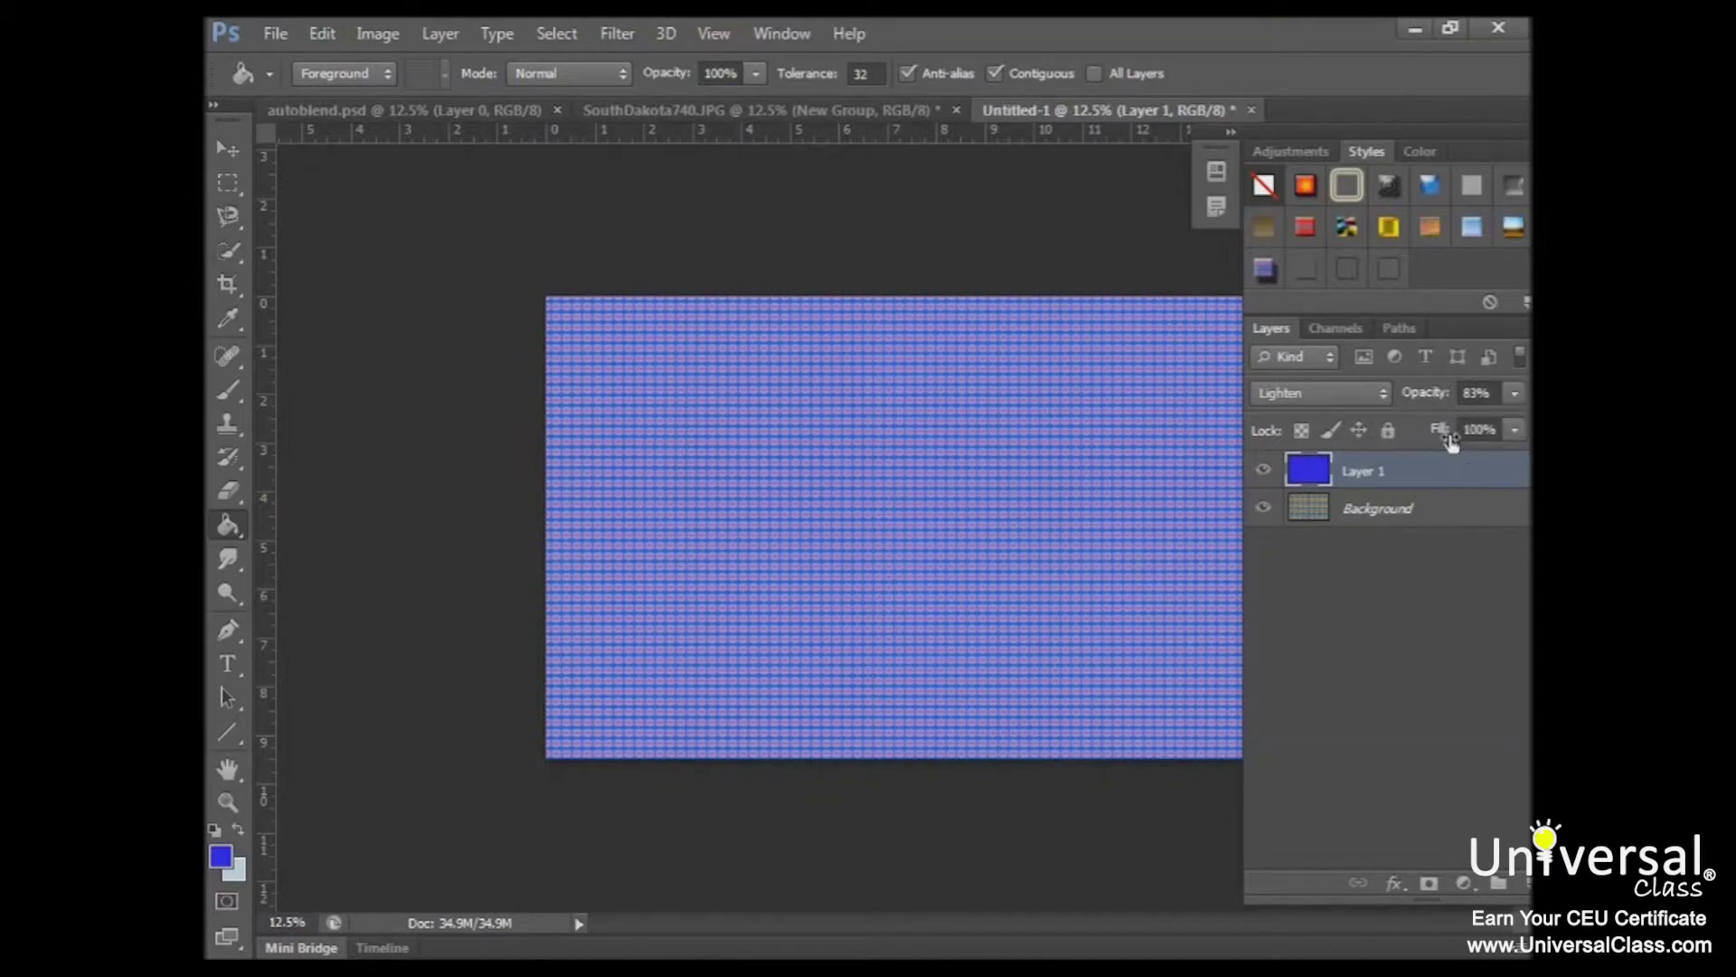
left_click(1514, 430)
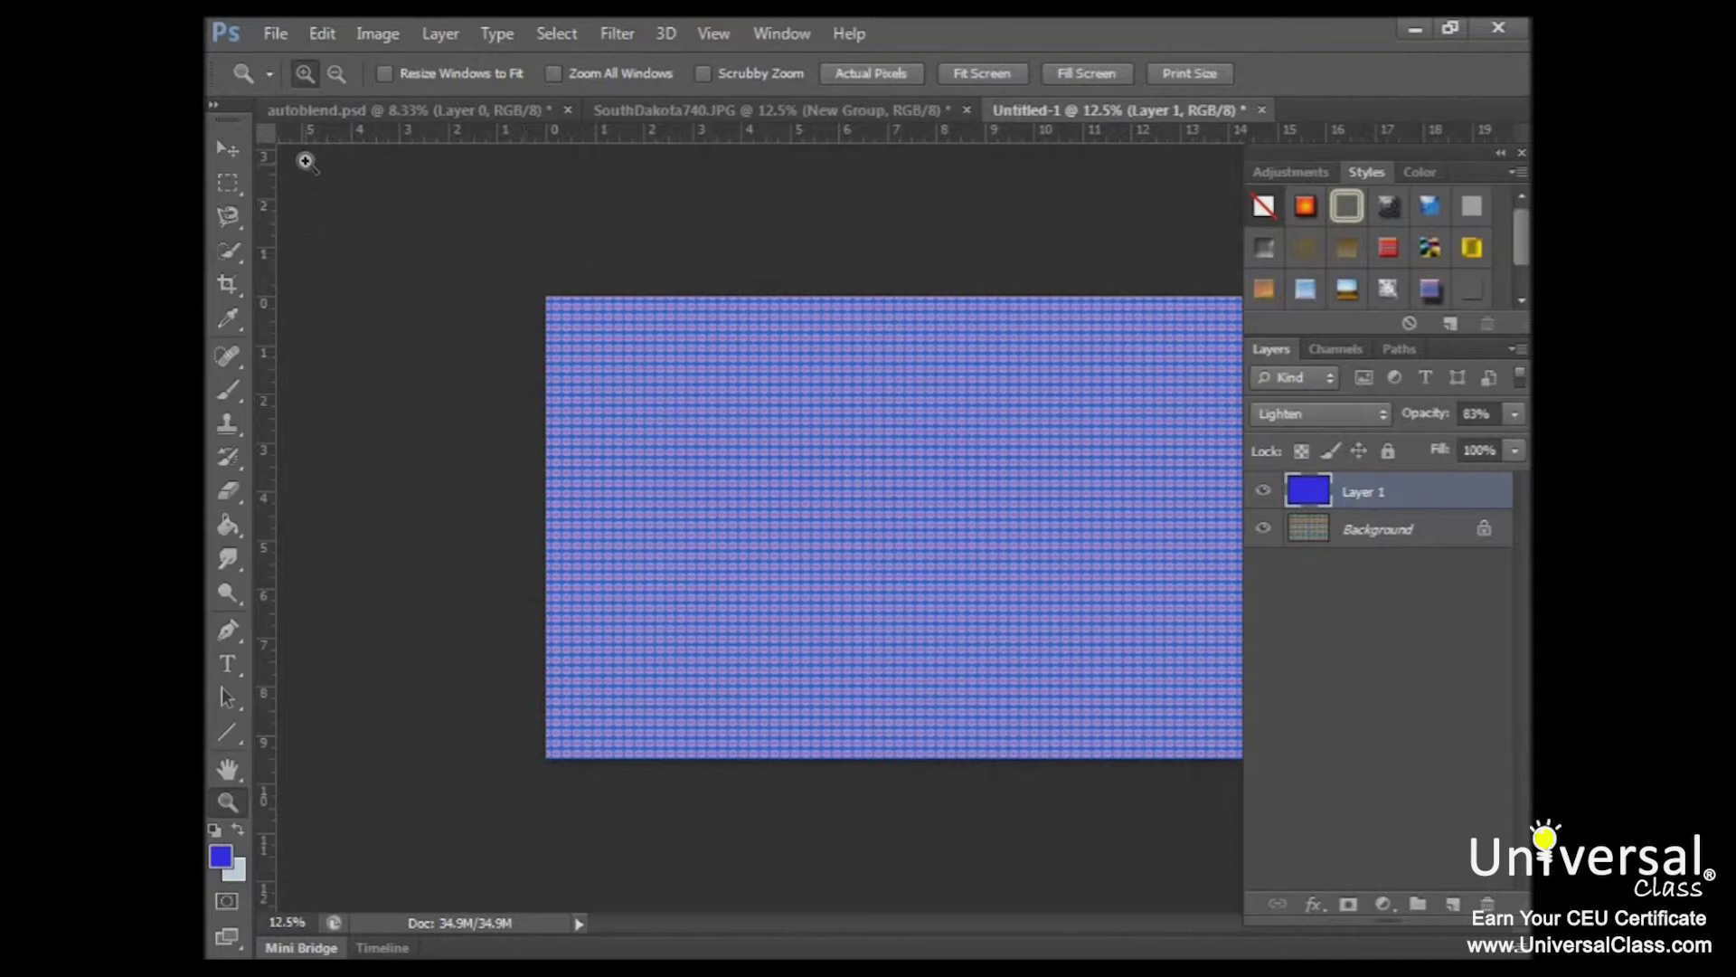
Switch to autoblend.psd and hide and show Layer 1 to compare the two overlapping lizard photos
left_click(319, 114)
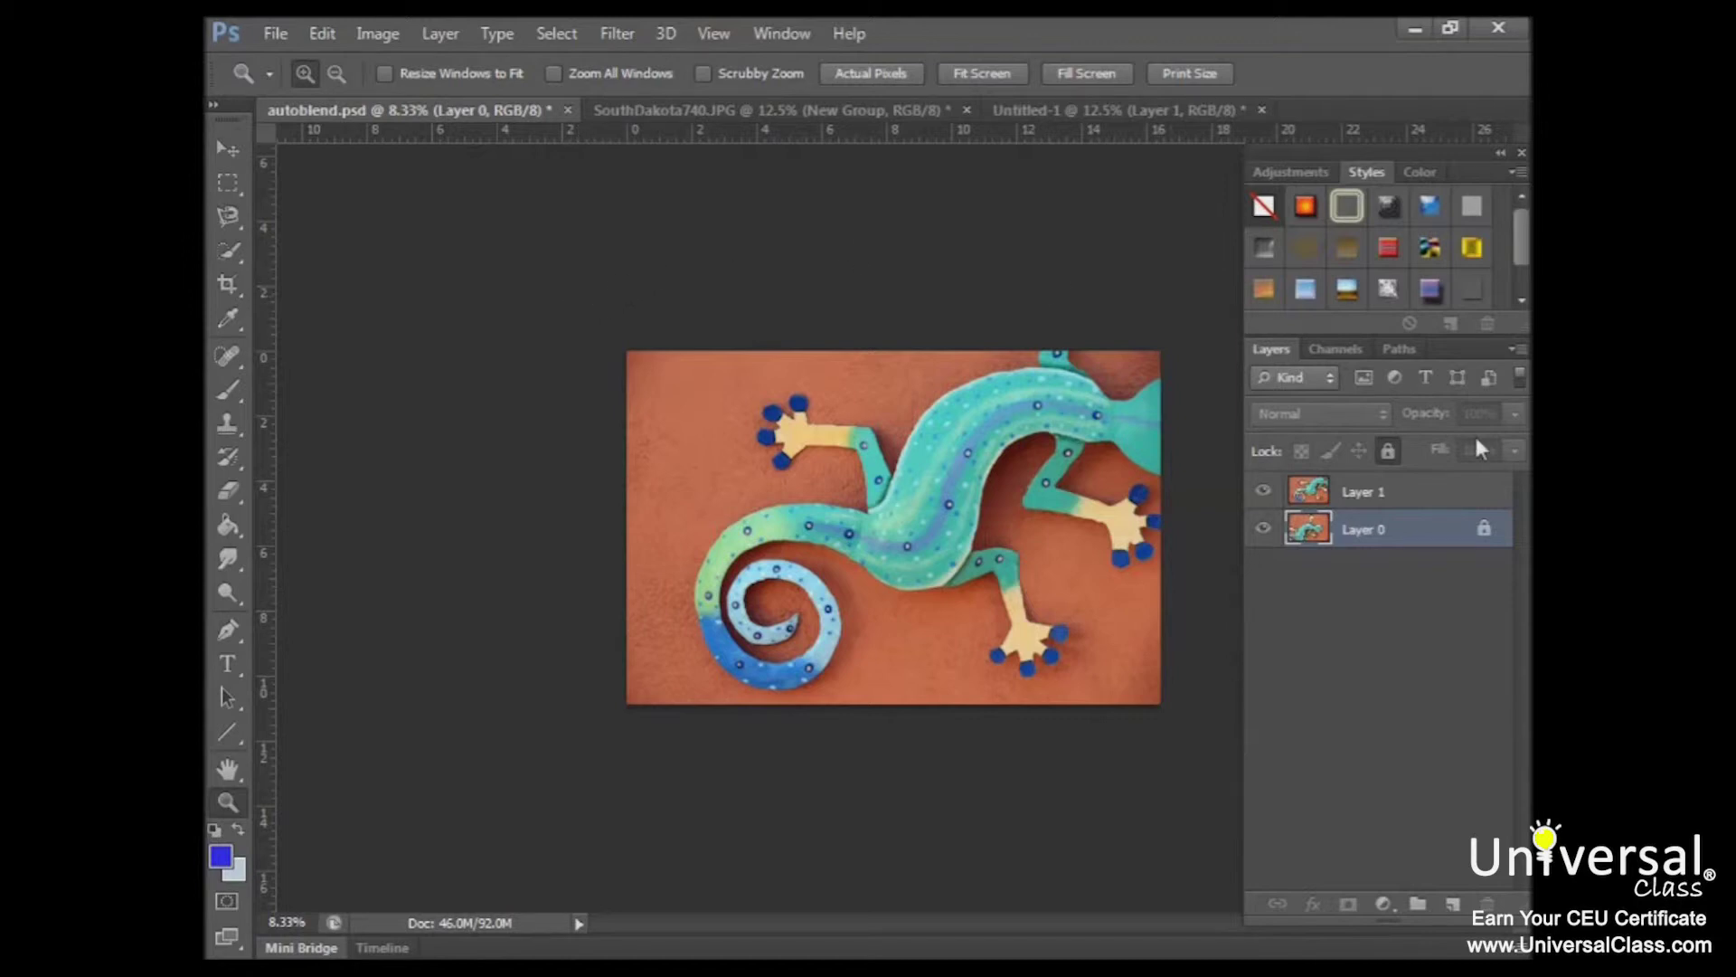
left_click(1265, 491)
left_click(1264, 493)
left_click(1265, 493)
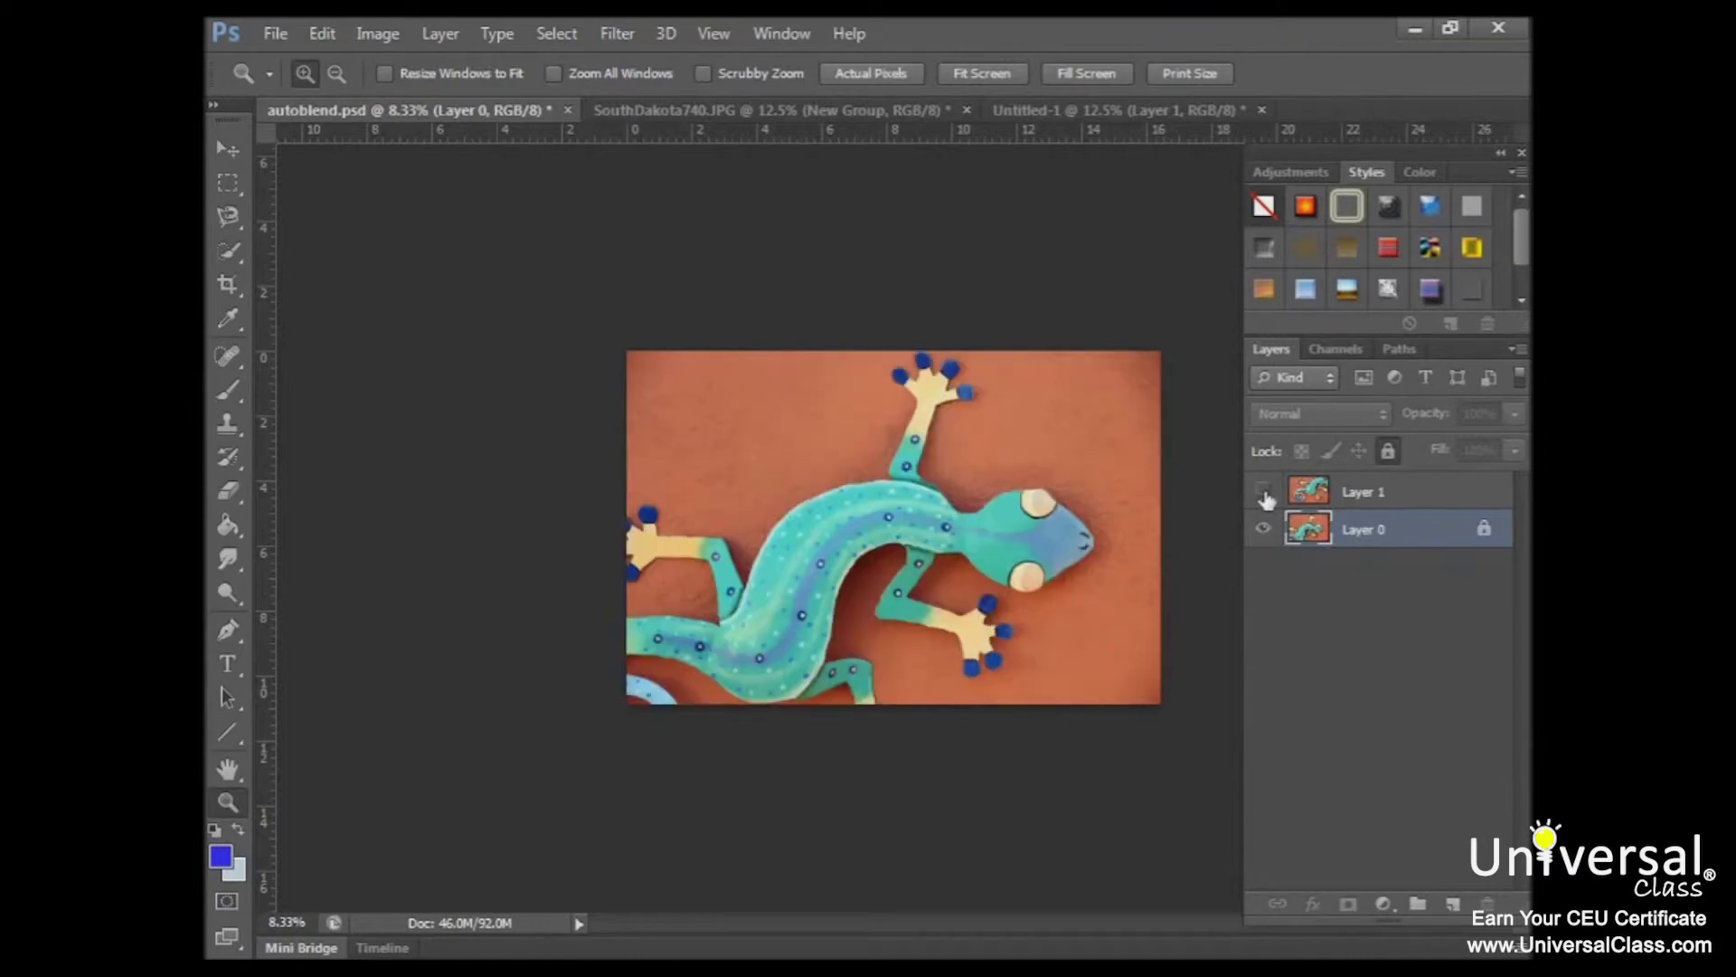
left_click(1264, 492)
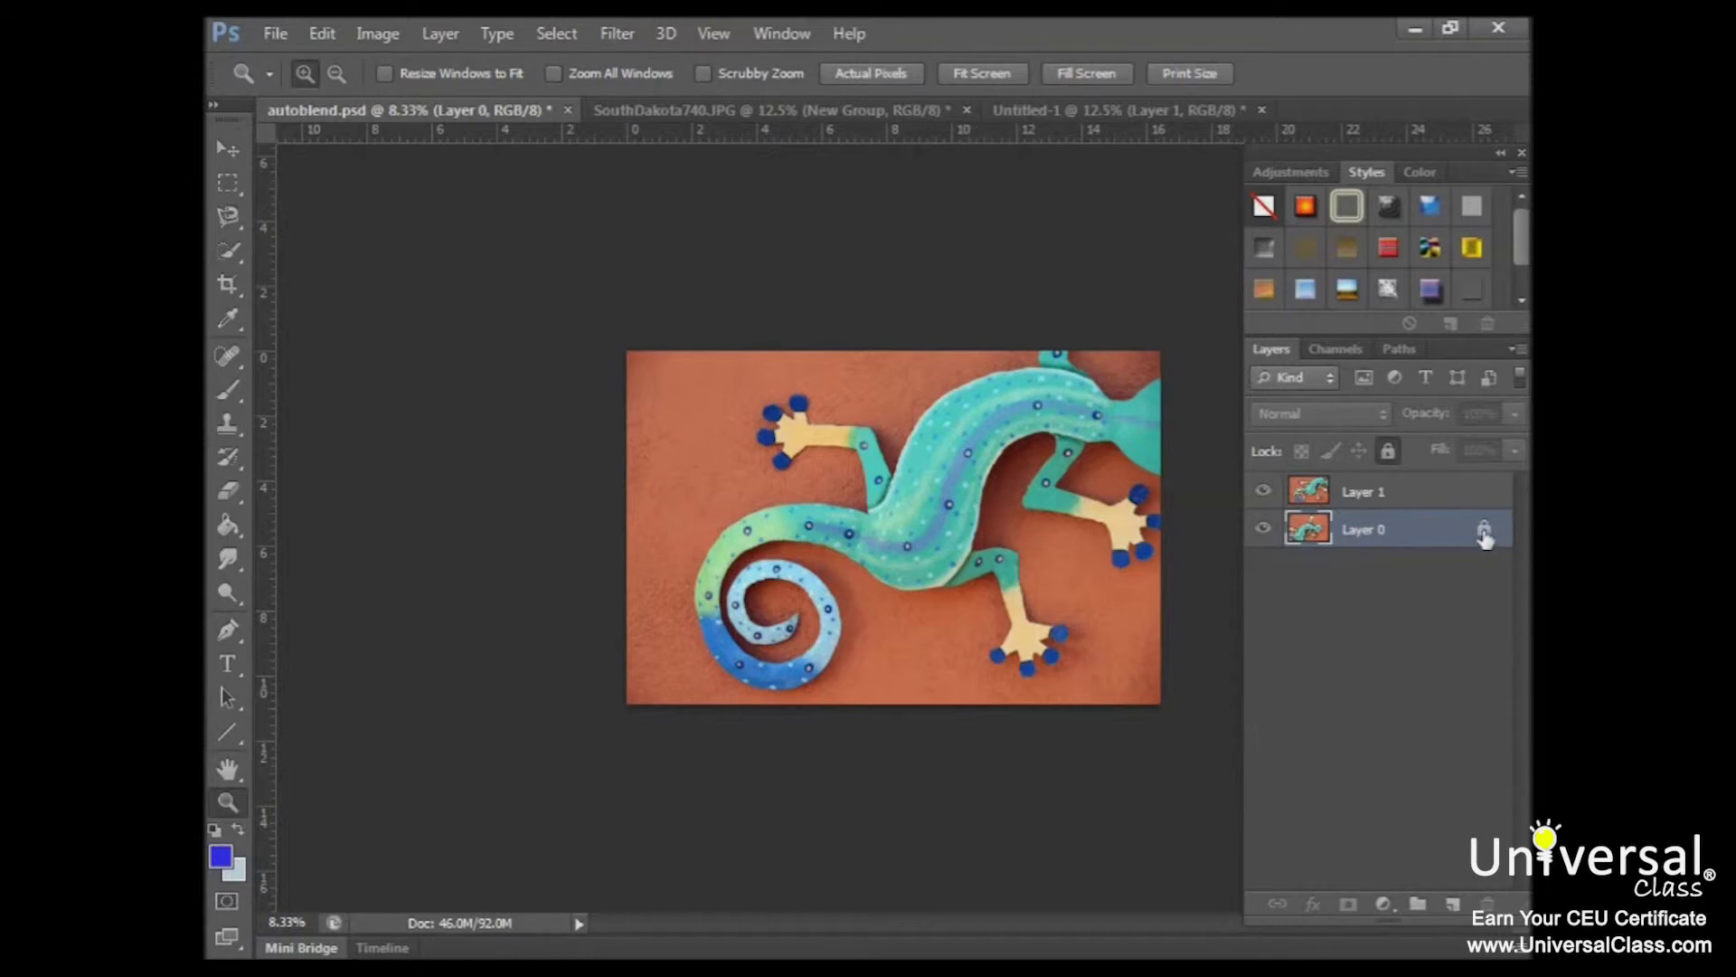
Select both Layer 1 and Layer 0 and auto-align them with the Auto projection
mouse_move(1486, 538)
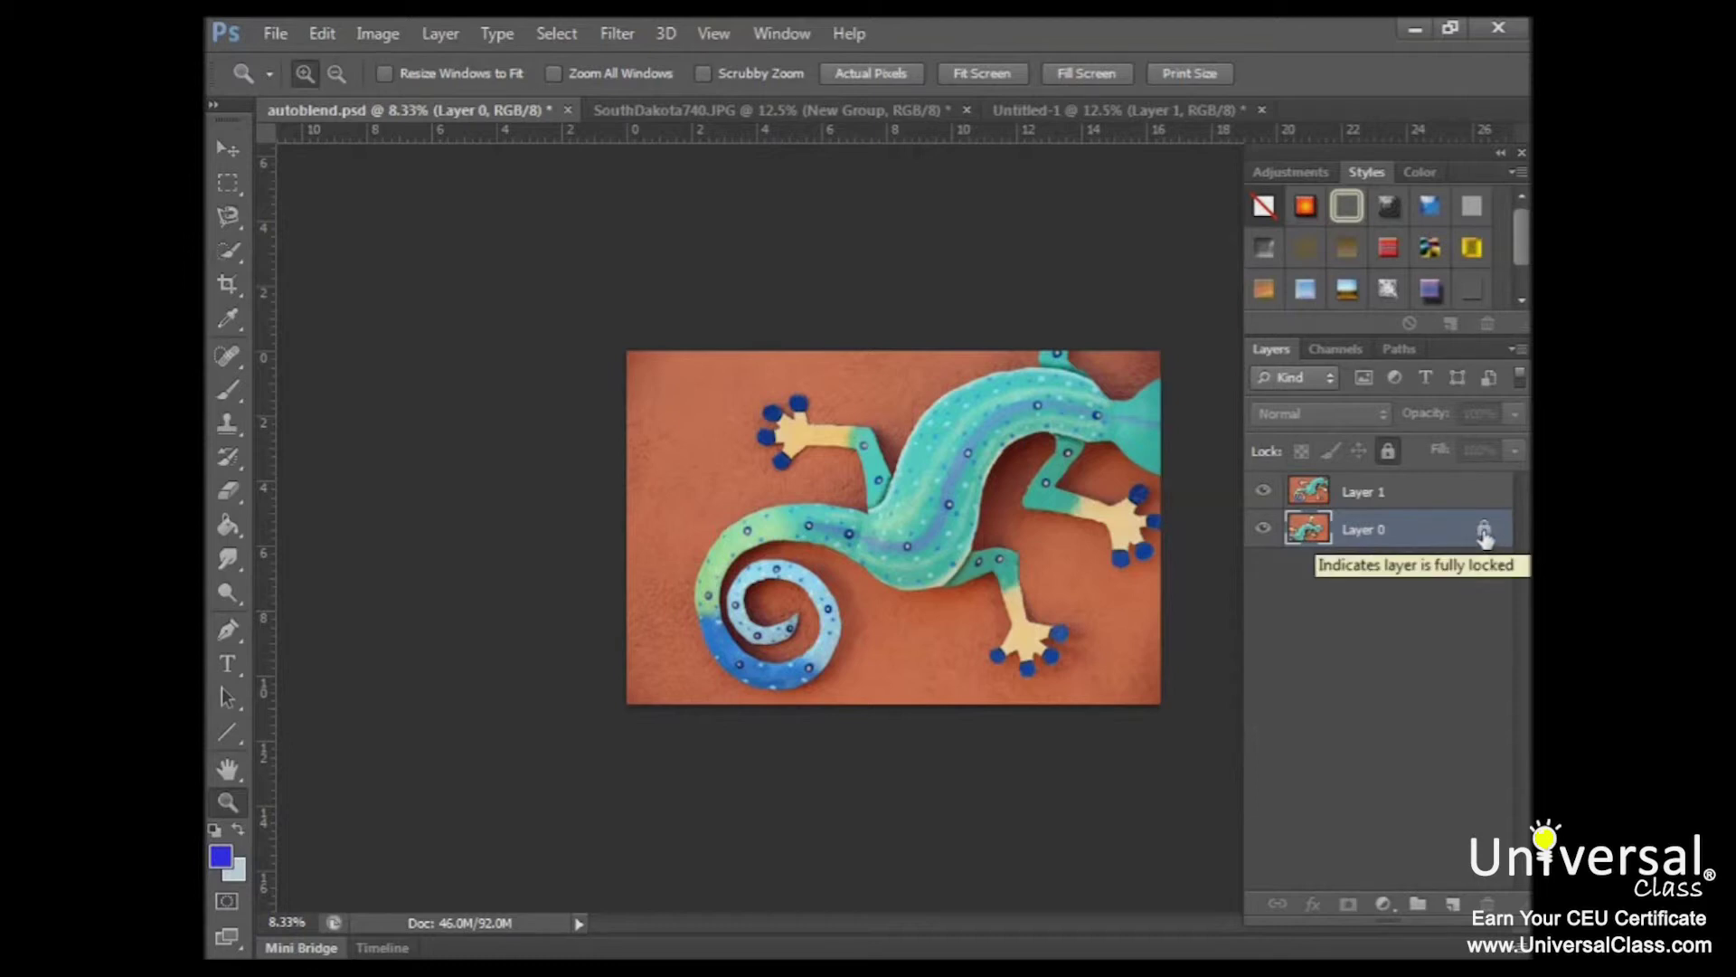
left_click(1381, 500, "shift")
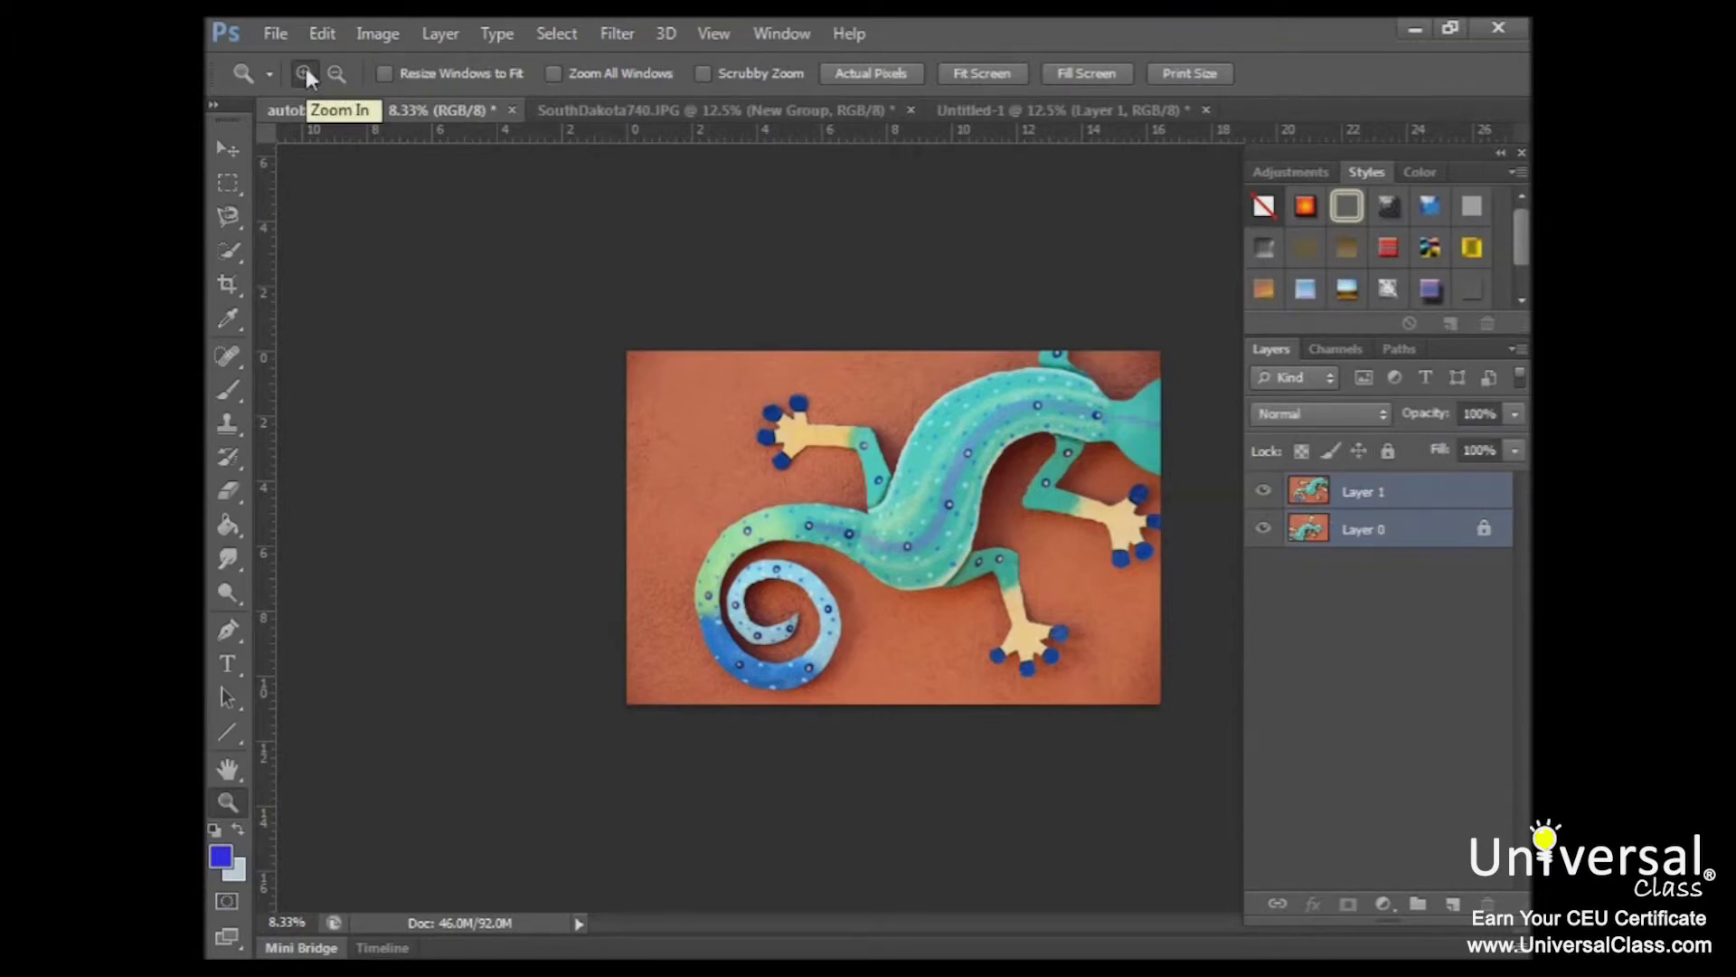
left_click(318, 37)
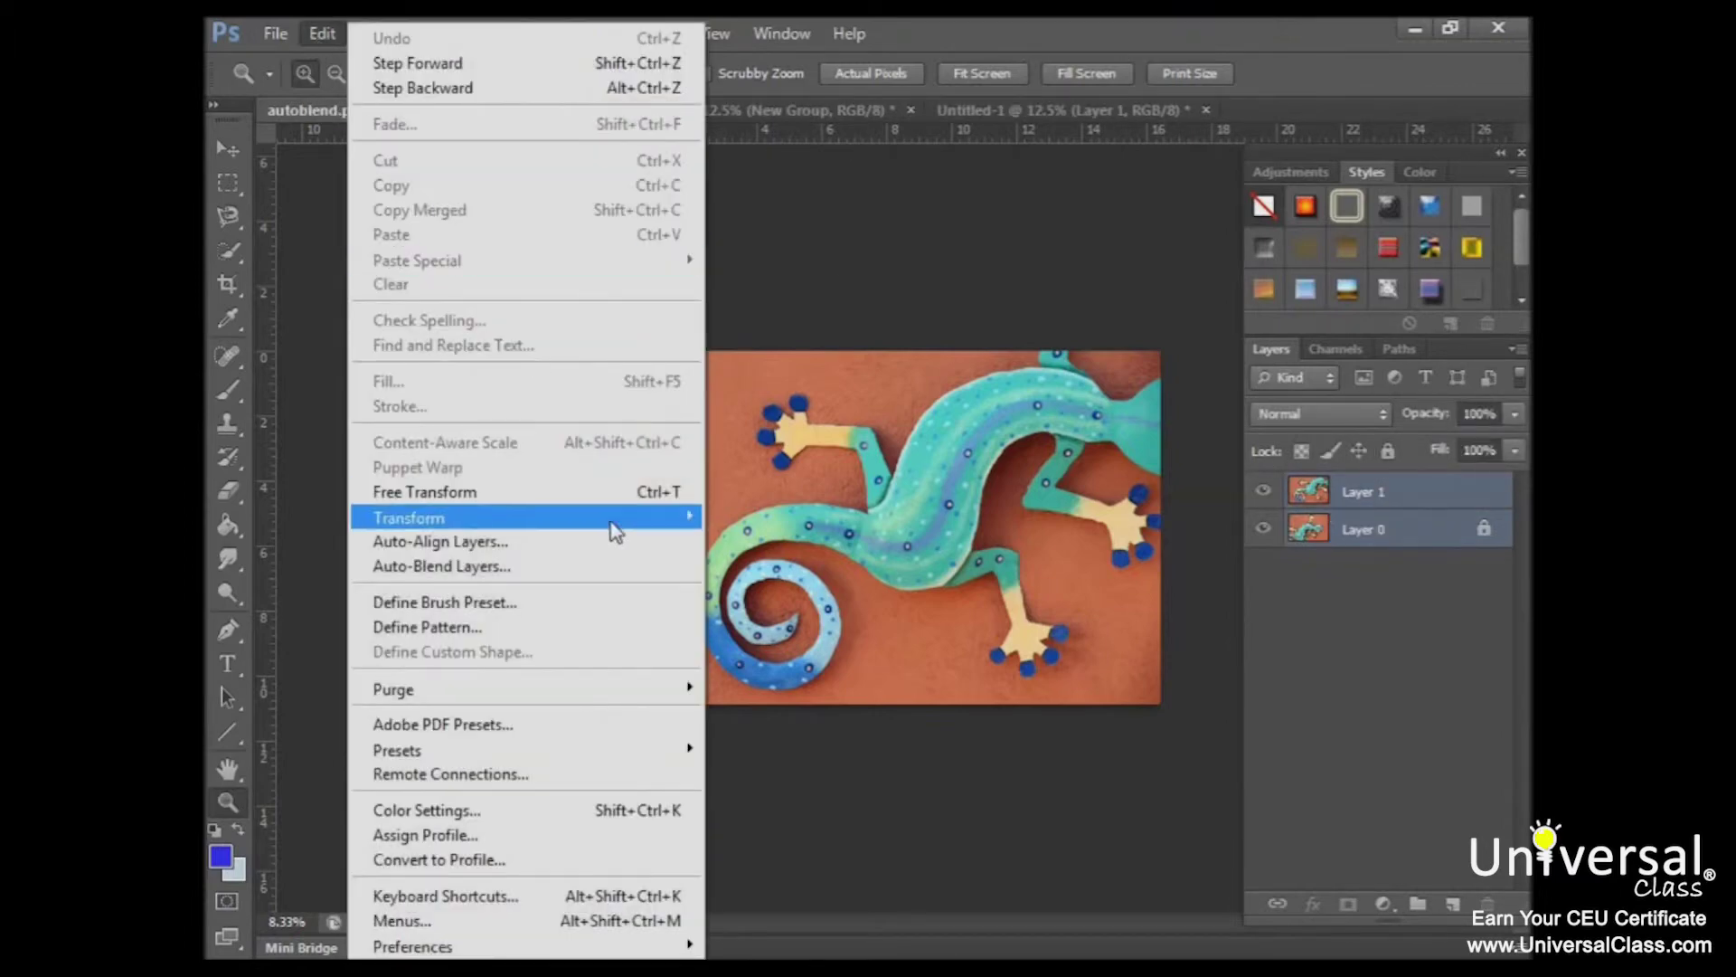
left_click(583, 547)
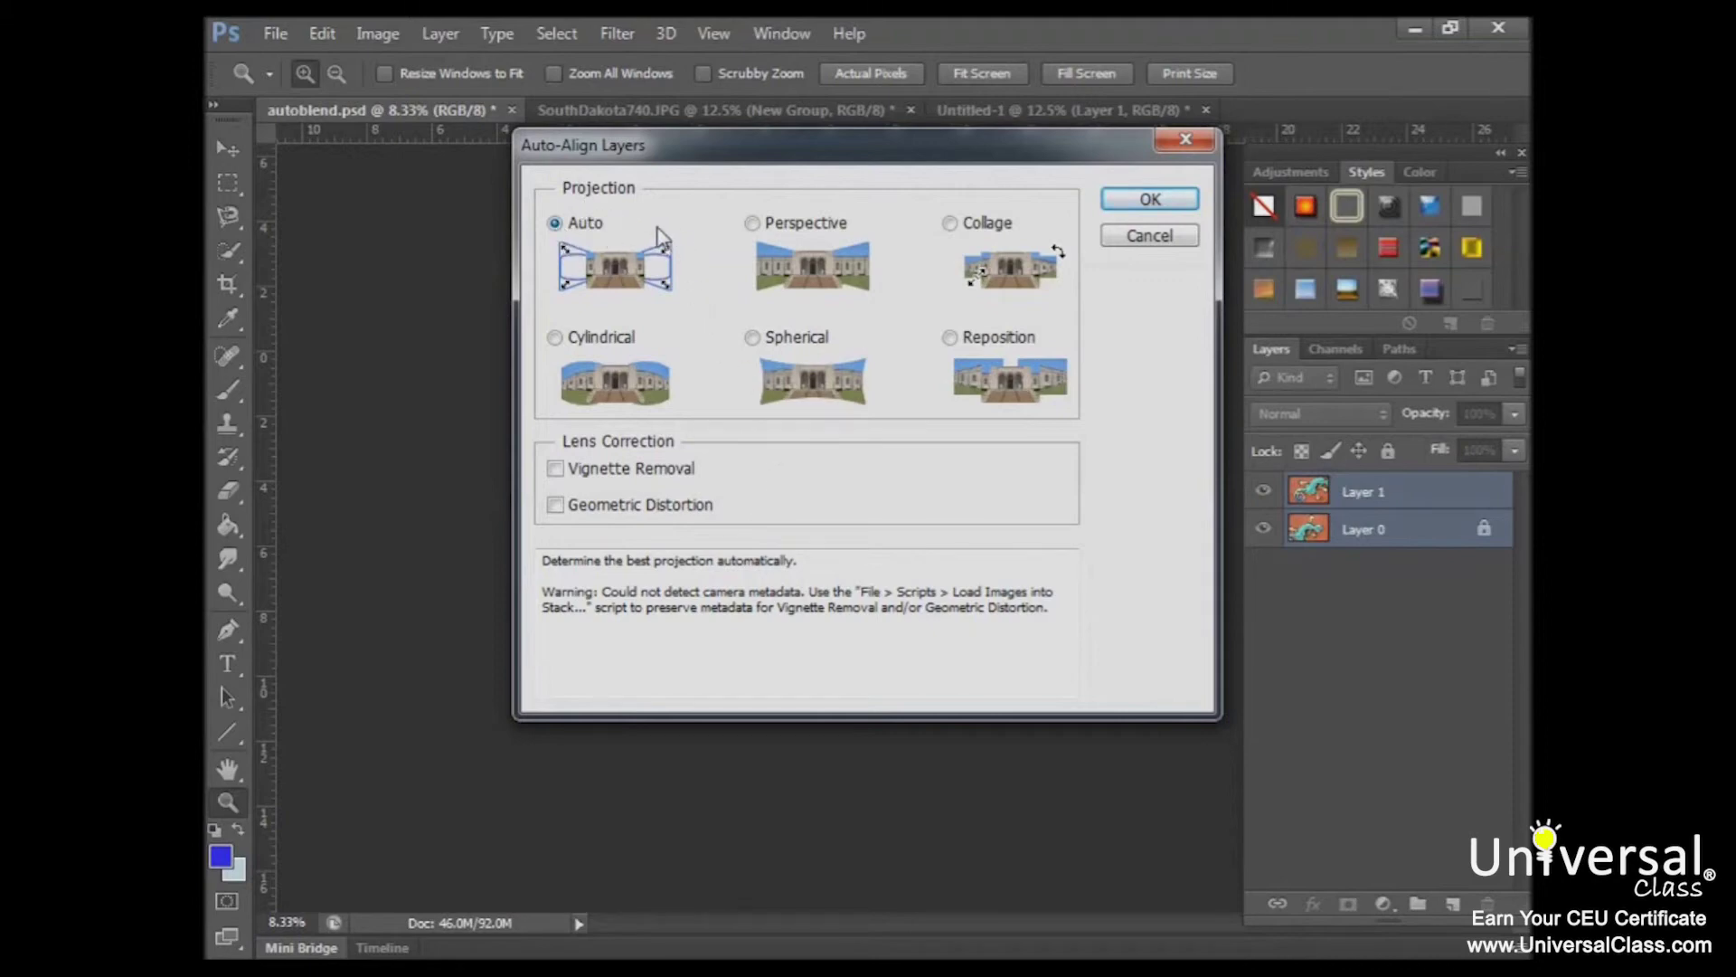
left_click(1184, 204)
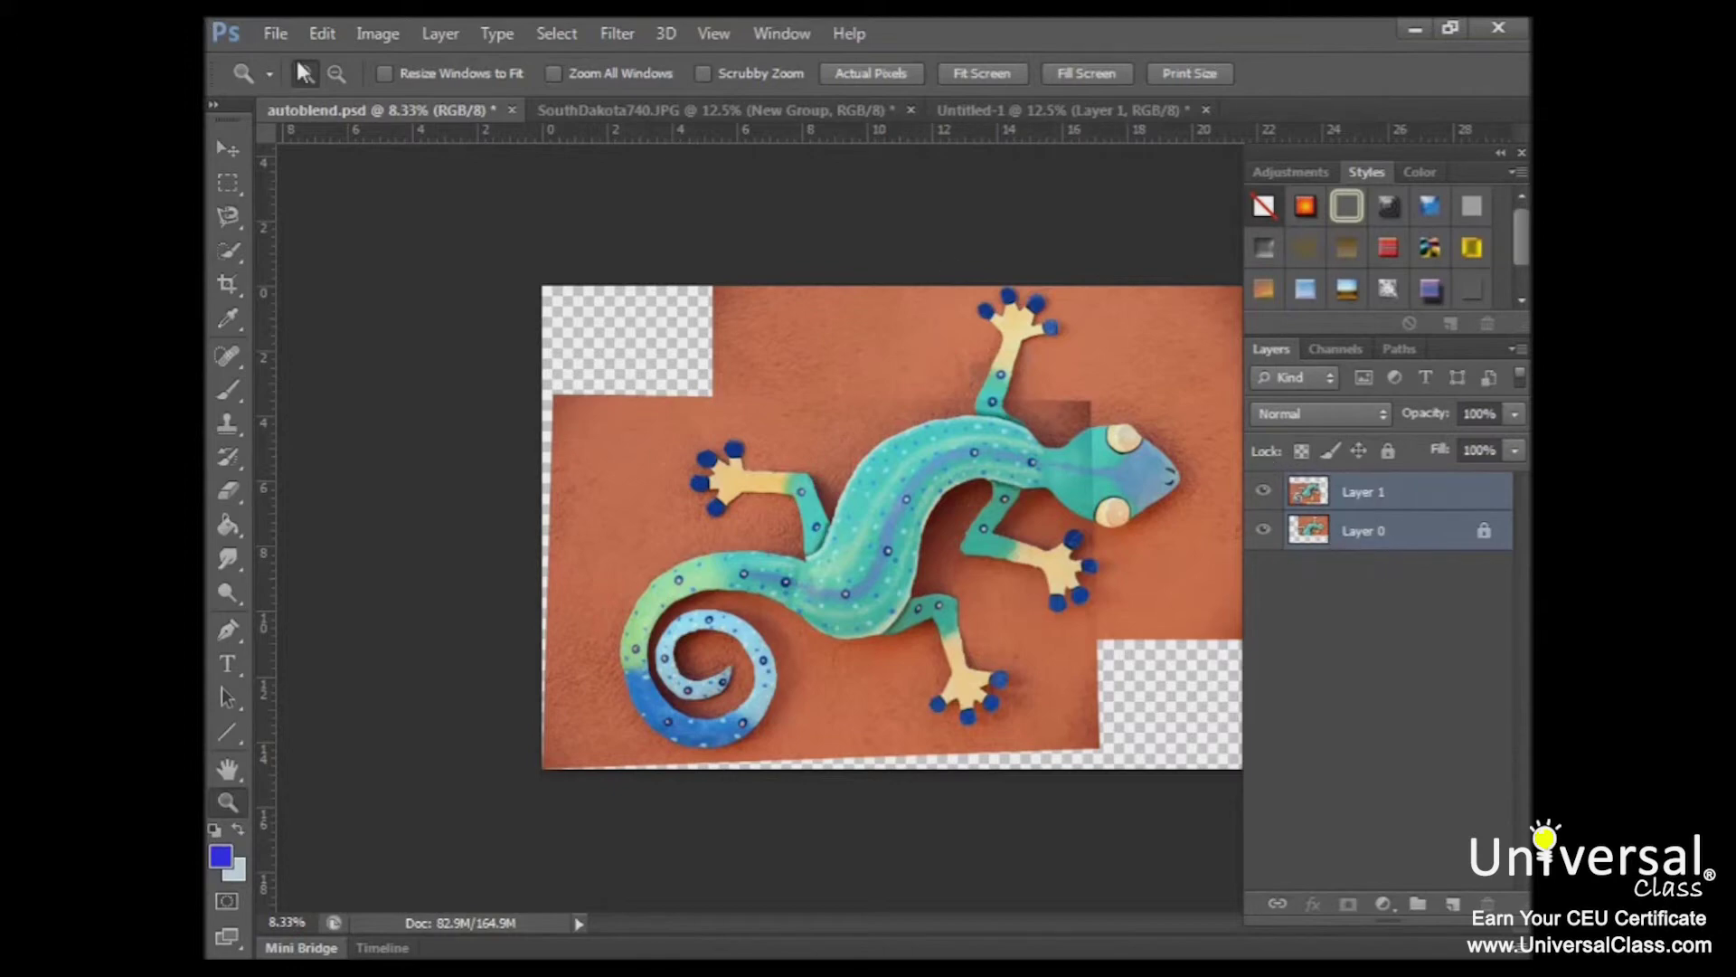
Auto-blend the two aligned layers with the Stack Images method and Seamless Tones and Colors enabled
left_click(321, 33)
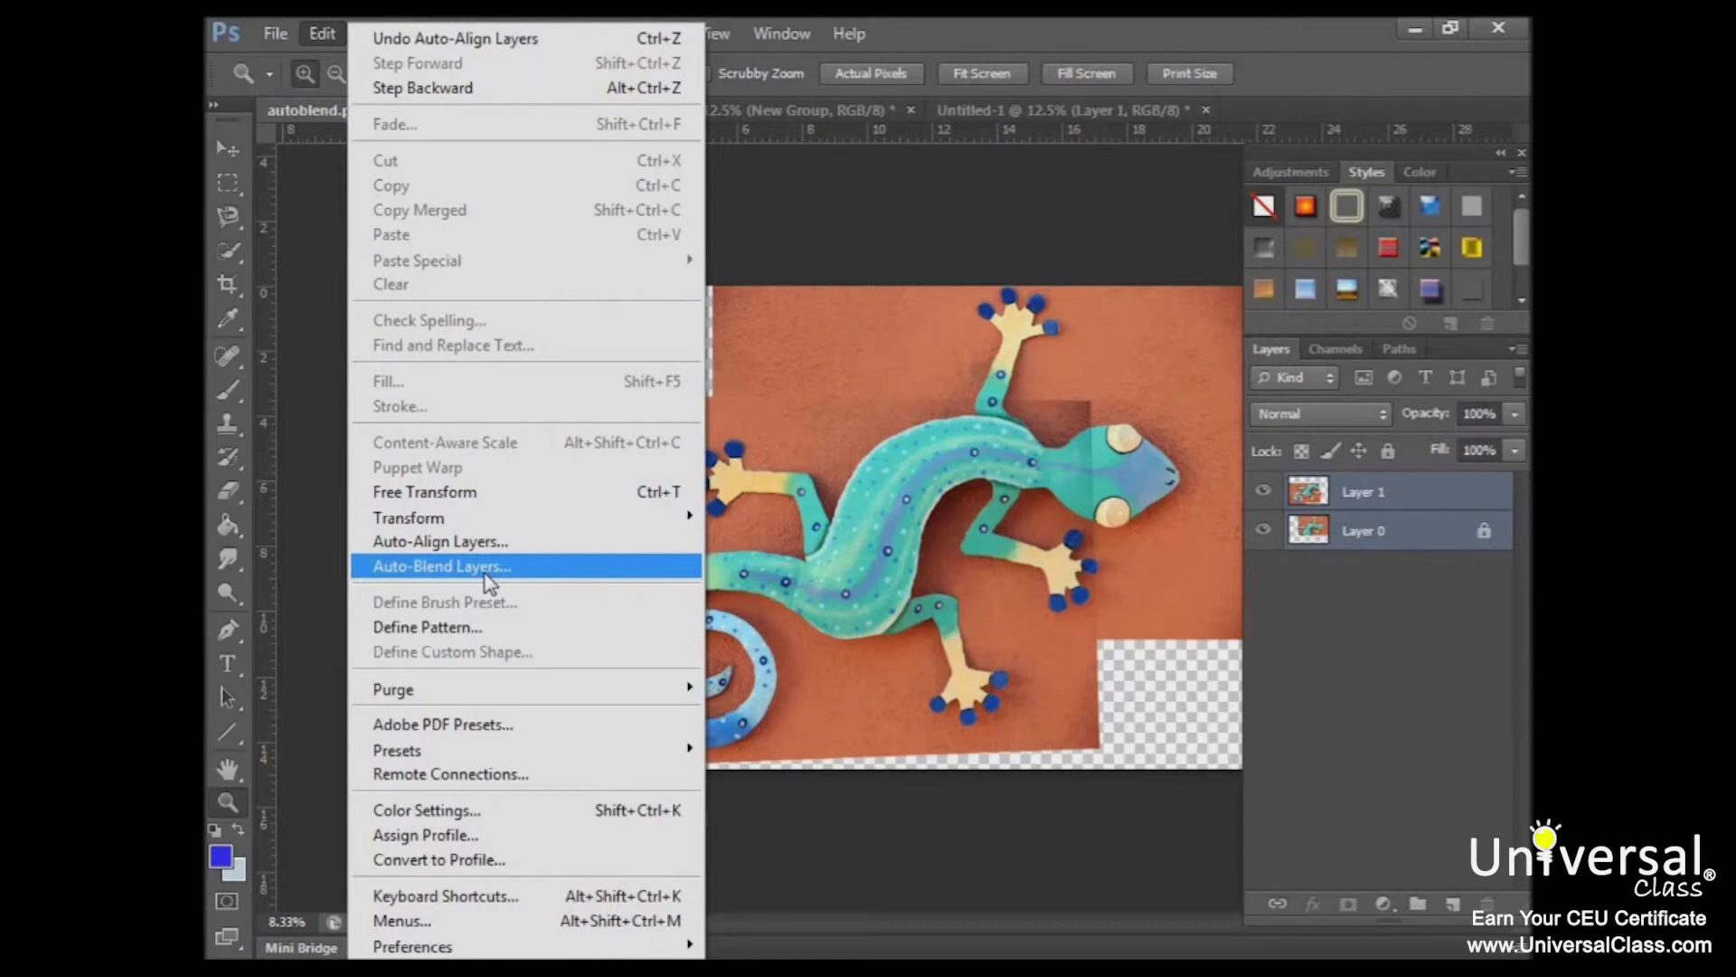
left_click(442, 566)
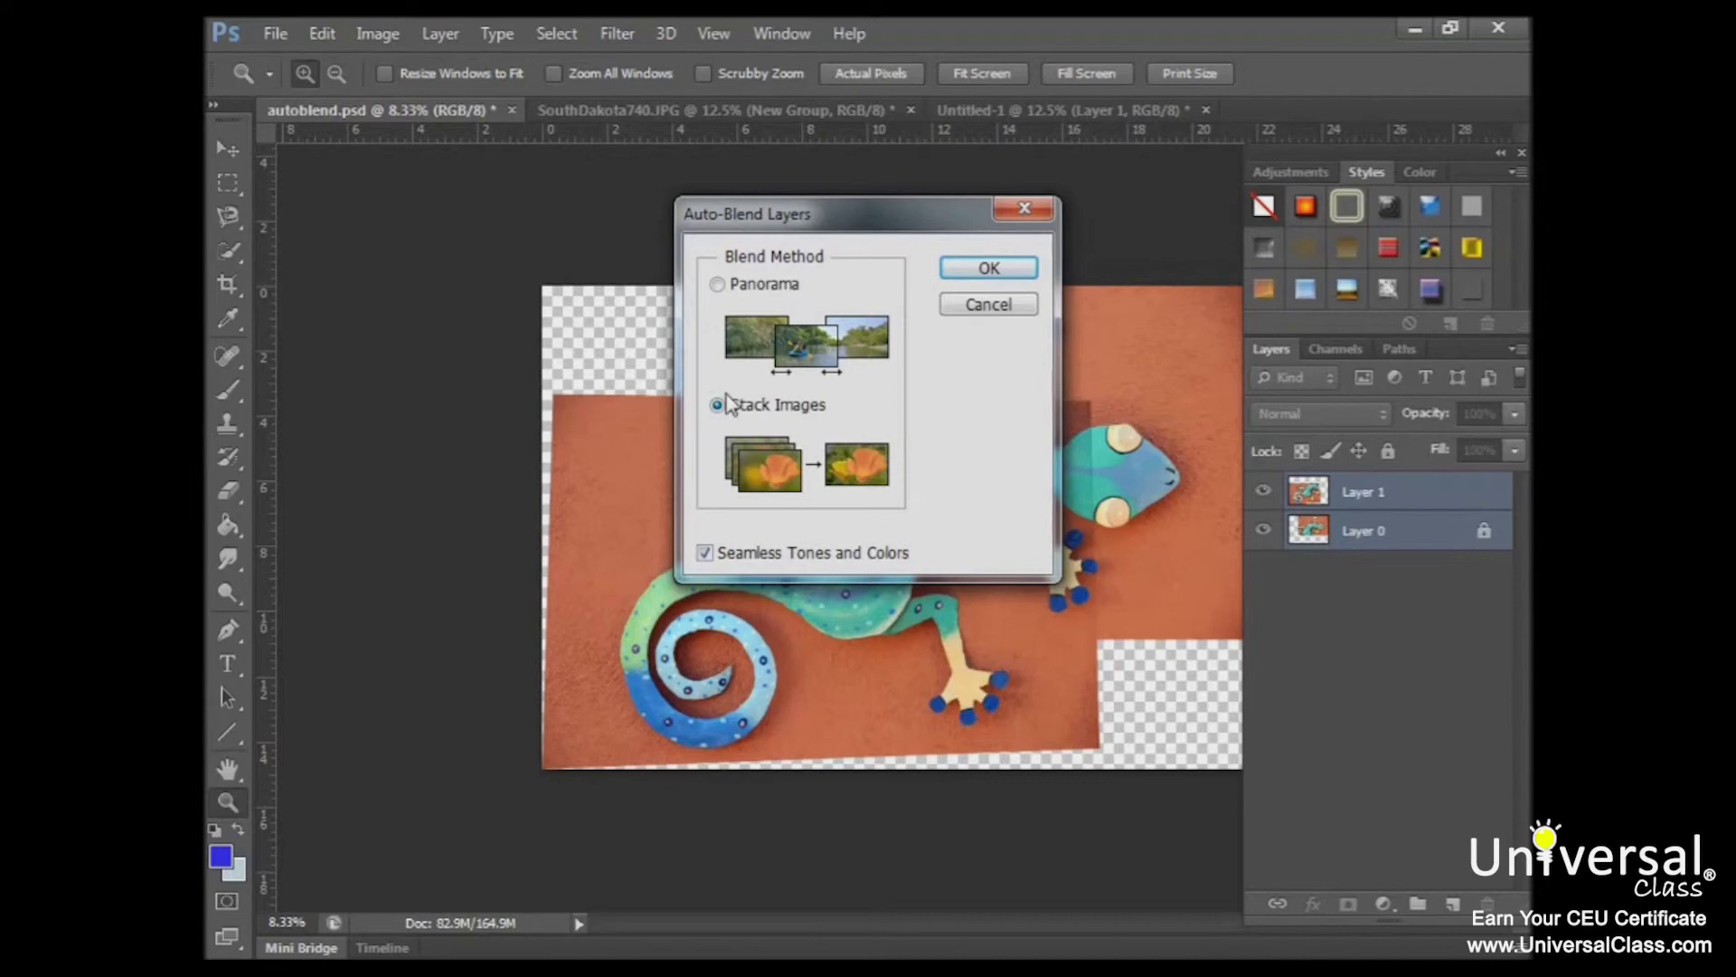
left_click(1005, 268)
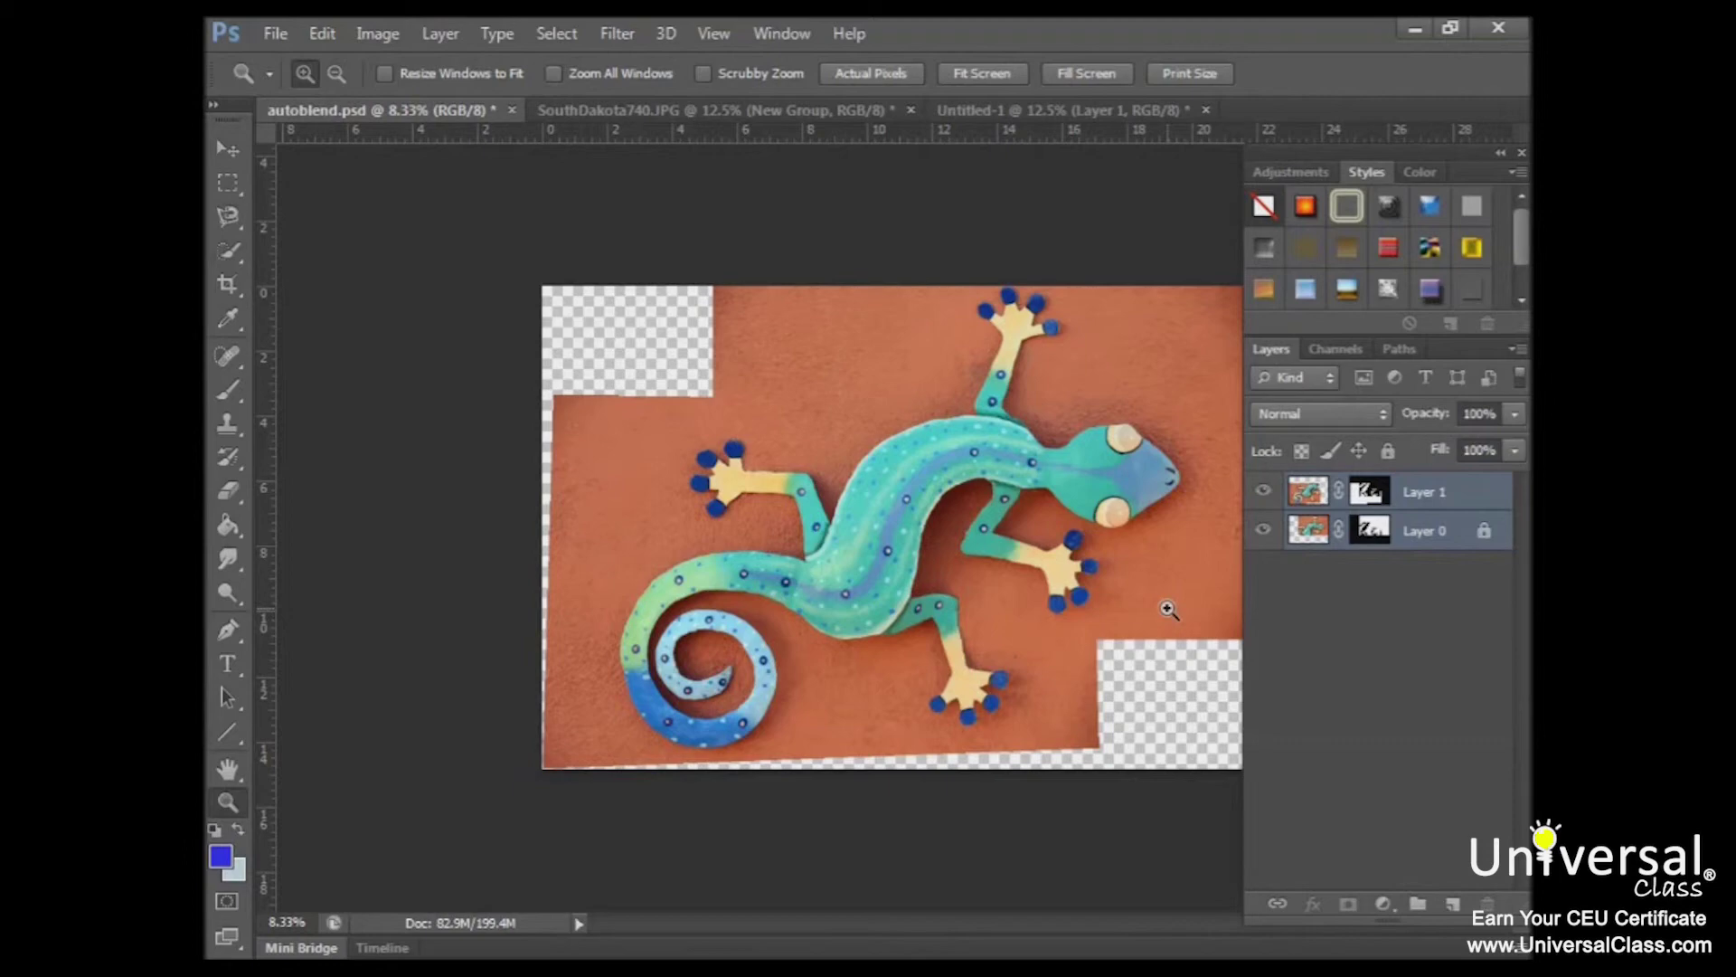
Switch to SouthDakota740.JPG and activate the Type tool with the Background layer selected
left_click(624, 111)
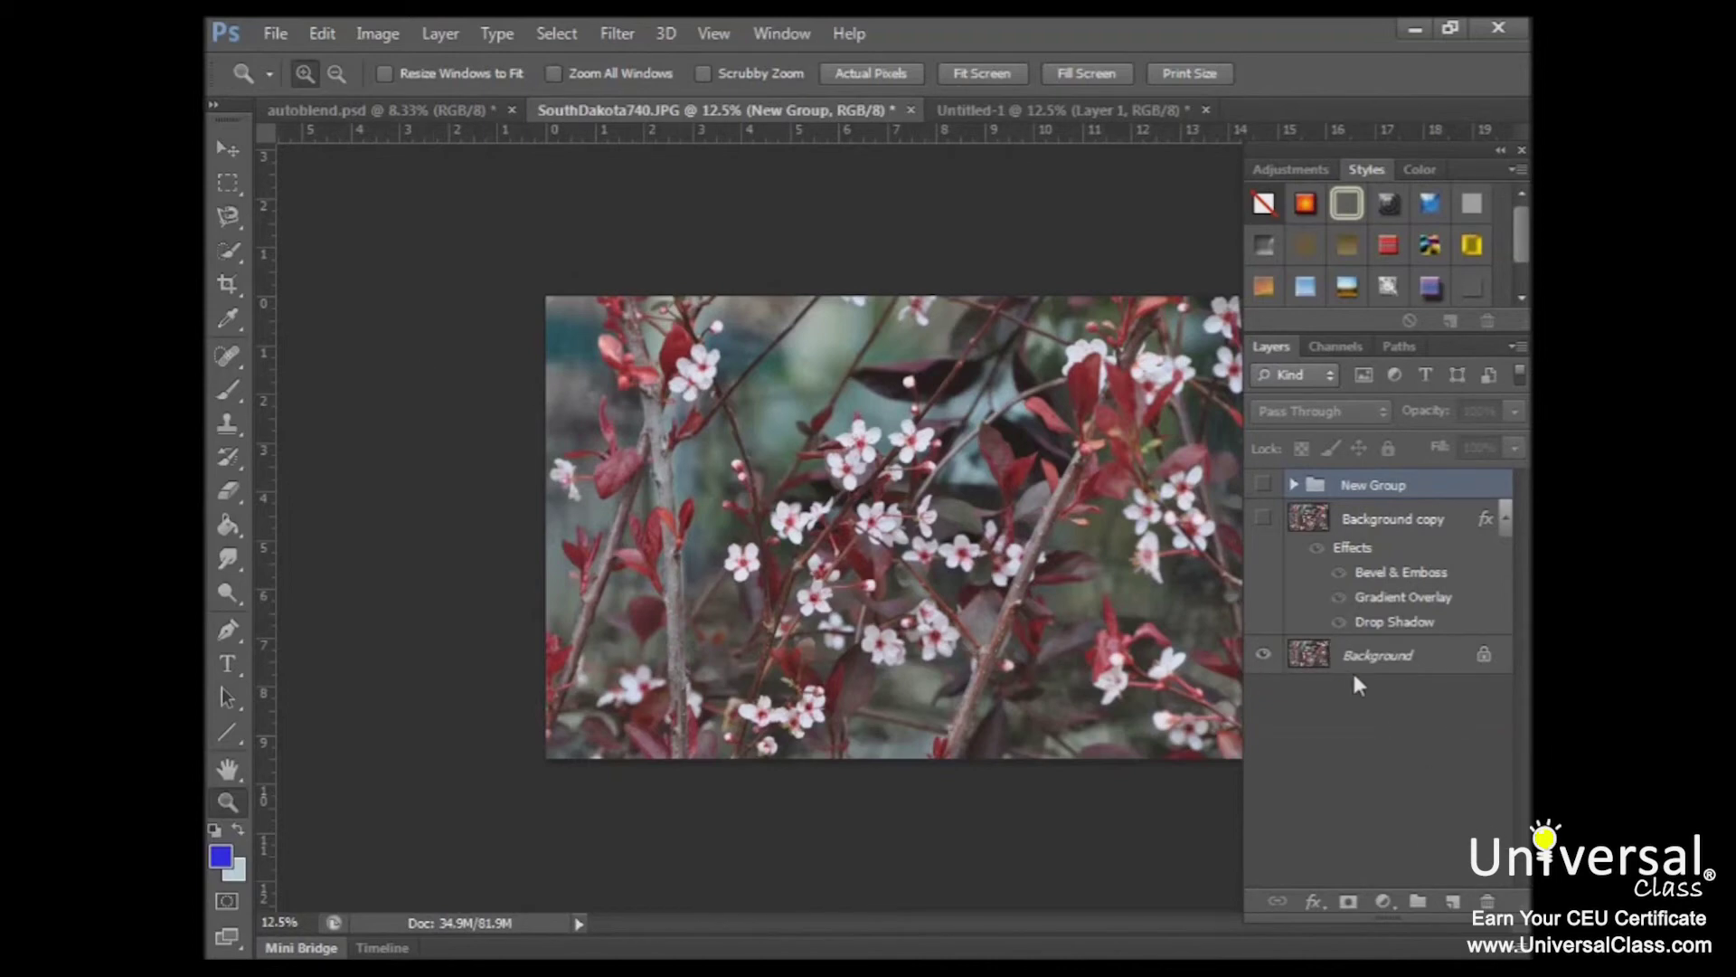
left_click(1376, 660)
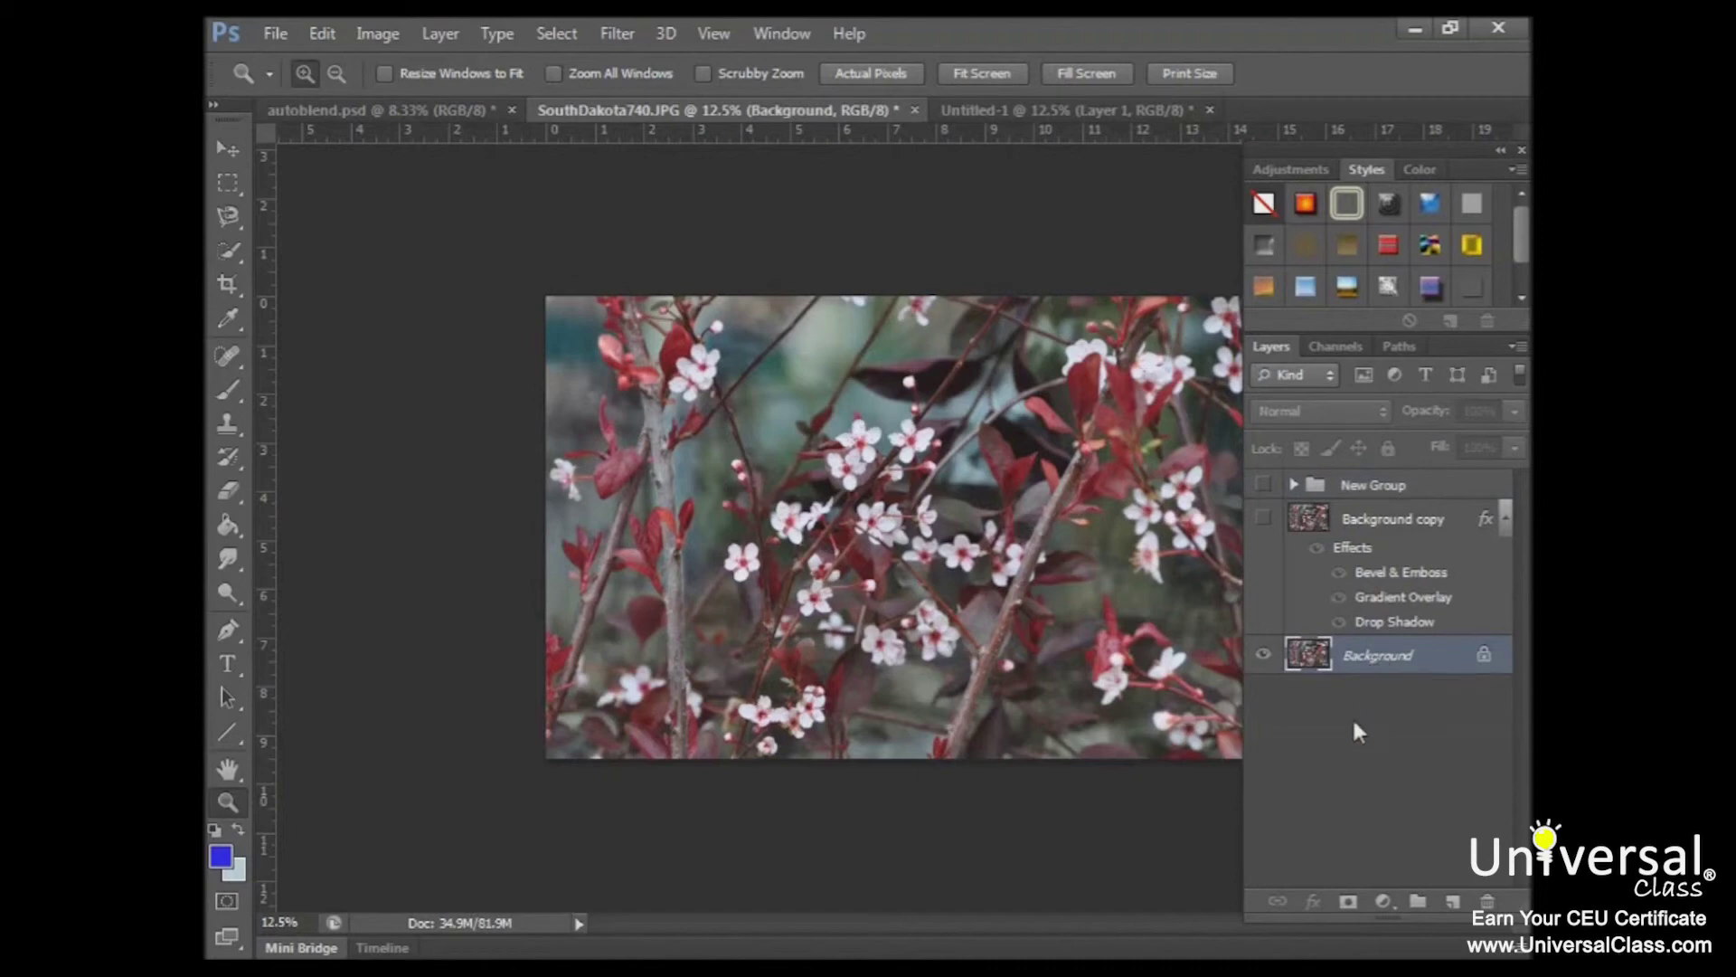
left_click(228, 665)
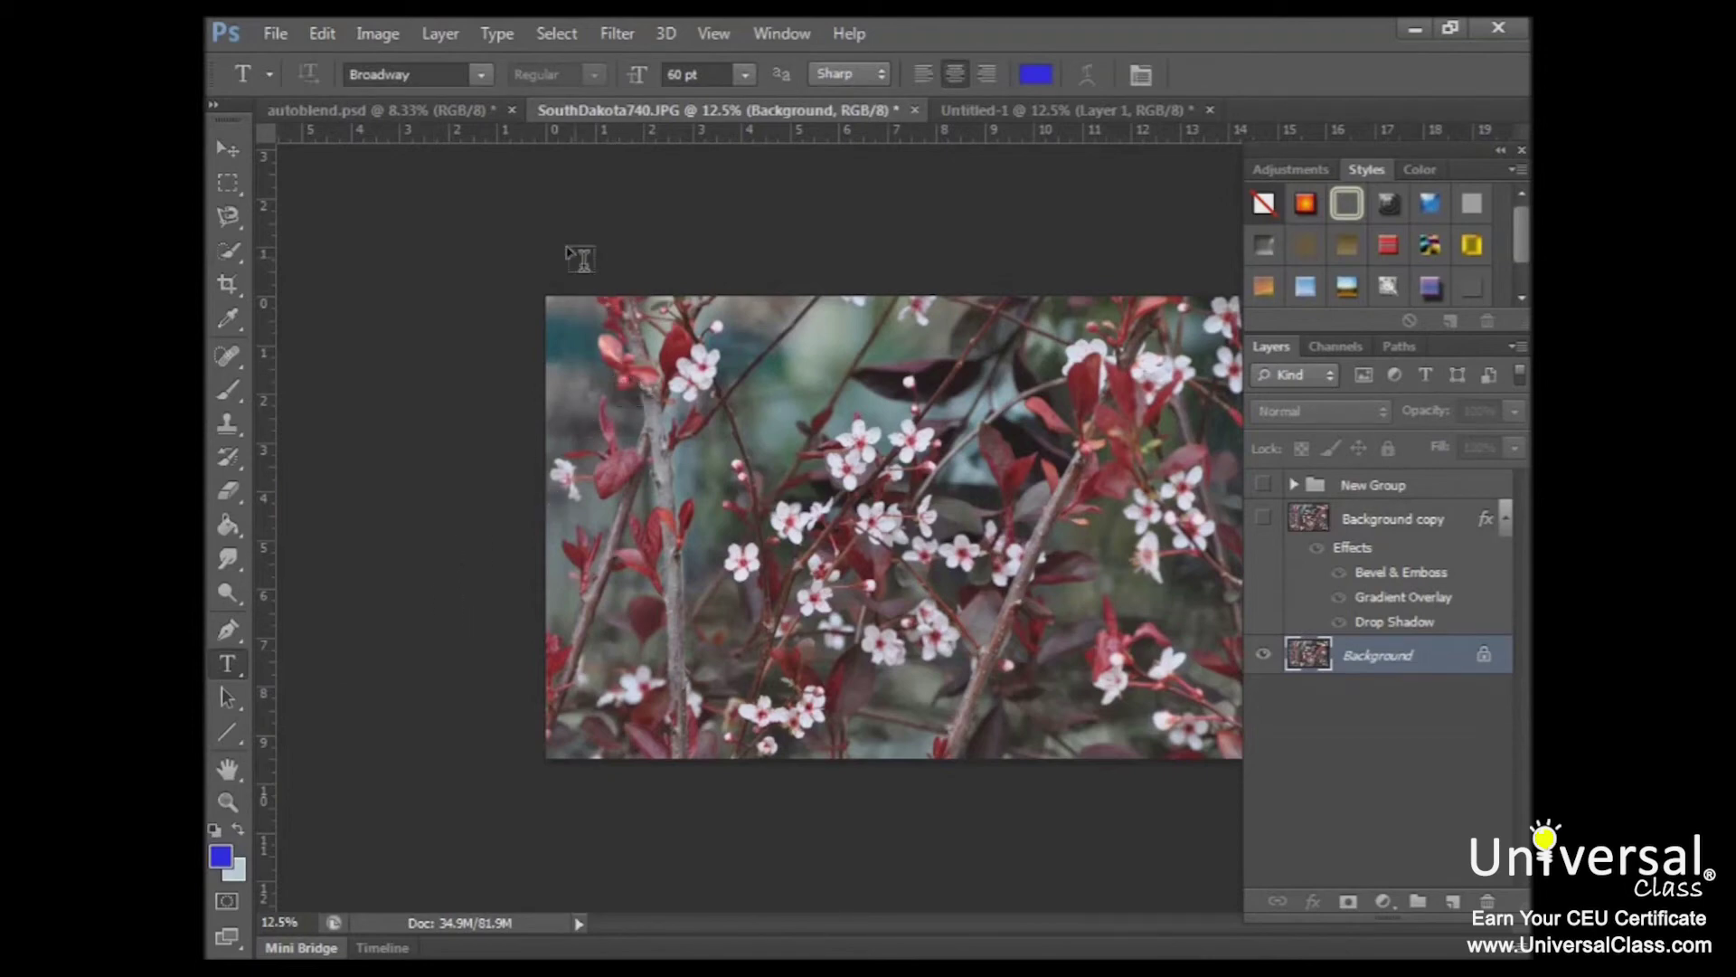
Set the Type tool's font to Arial in the Black style
left_click(481, 76)
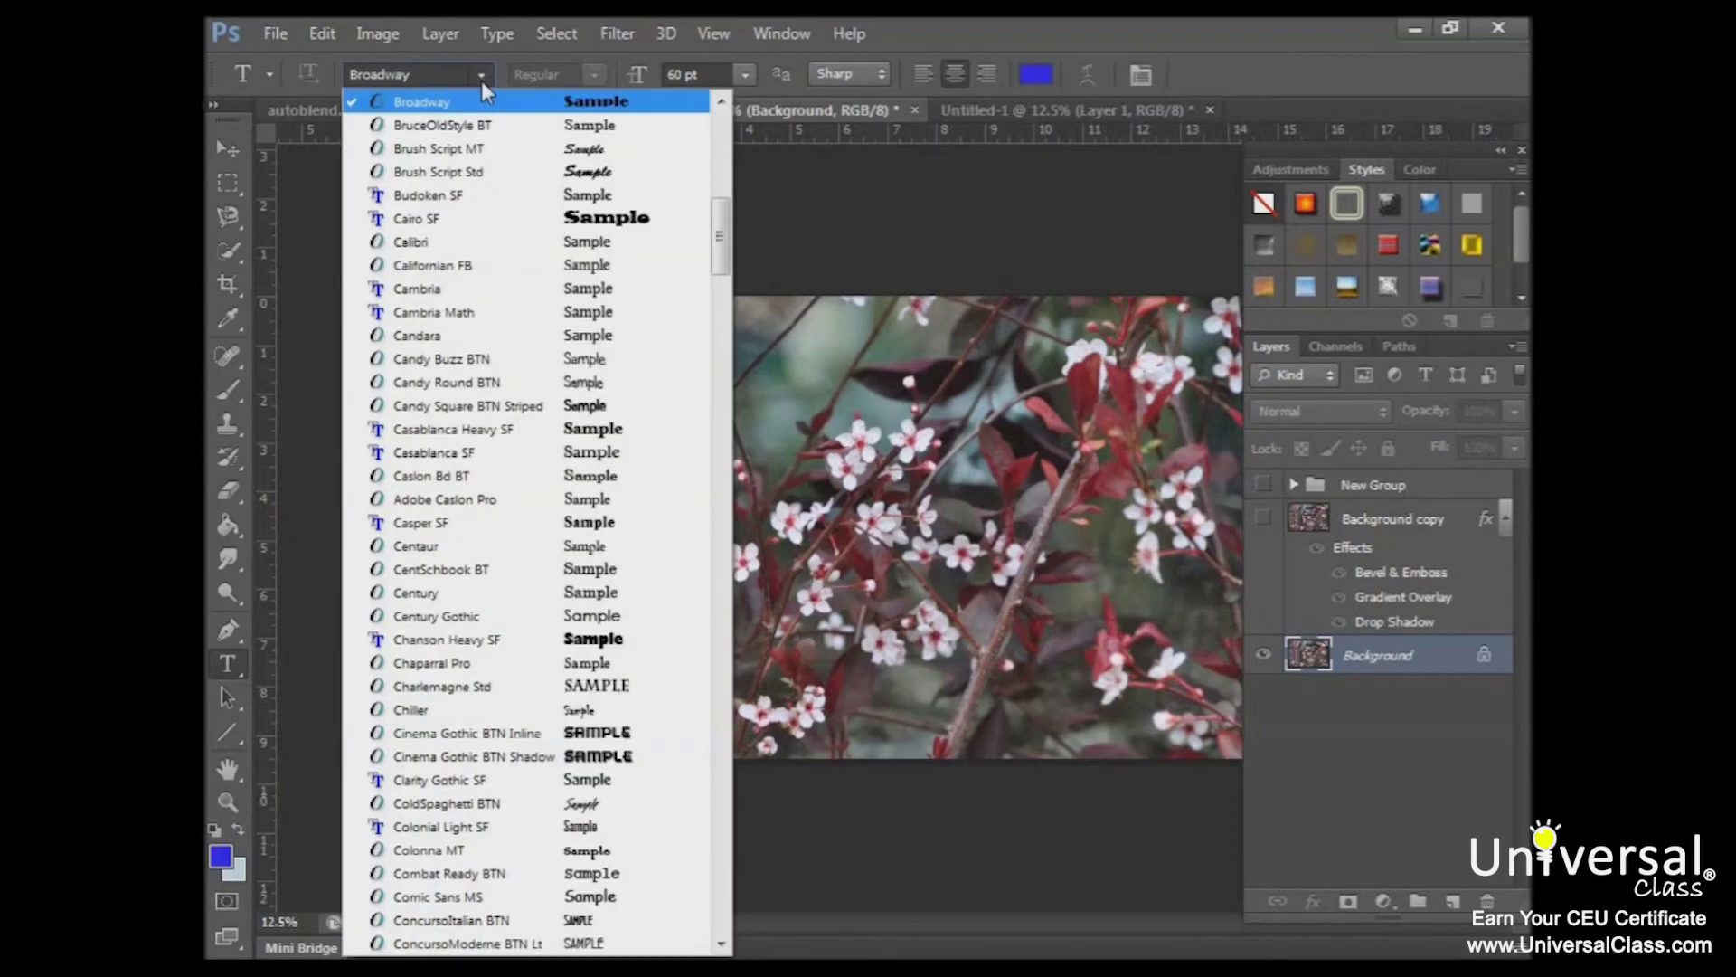
scroll(499, 236, "up", 1)
scroll(503, 245, "up", 10)
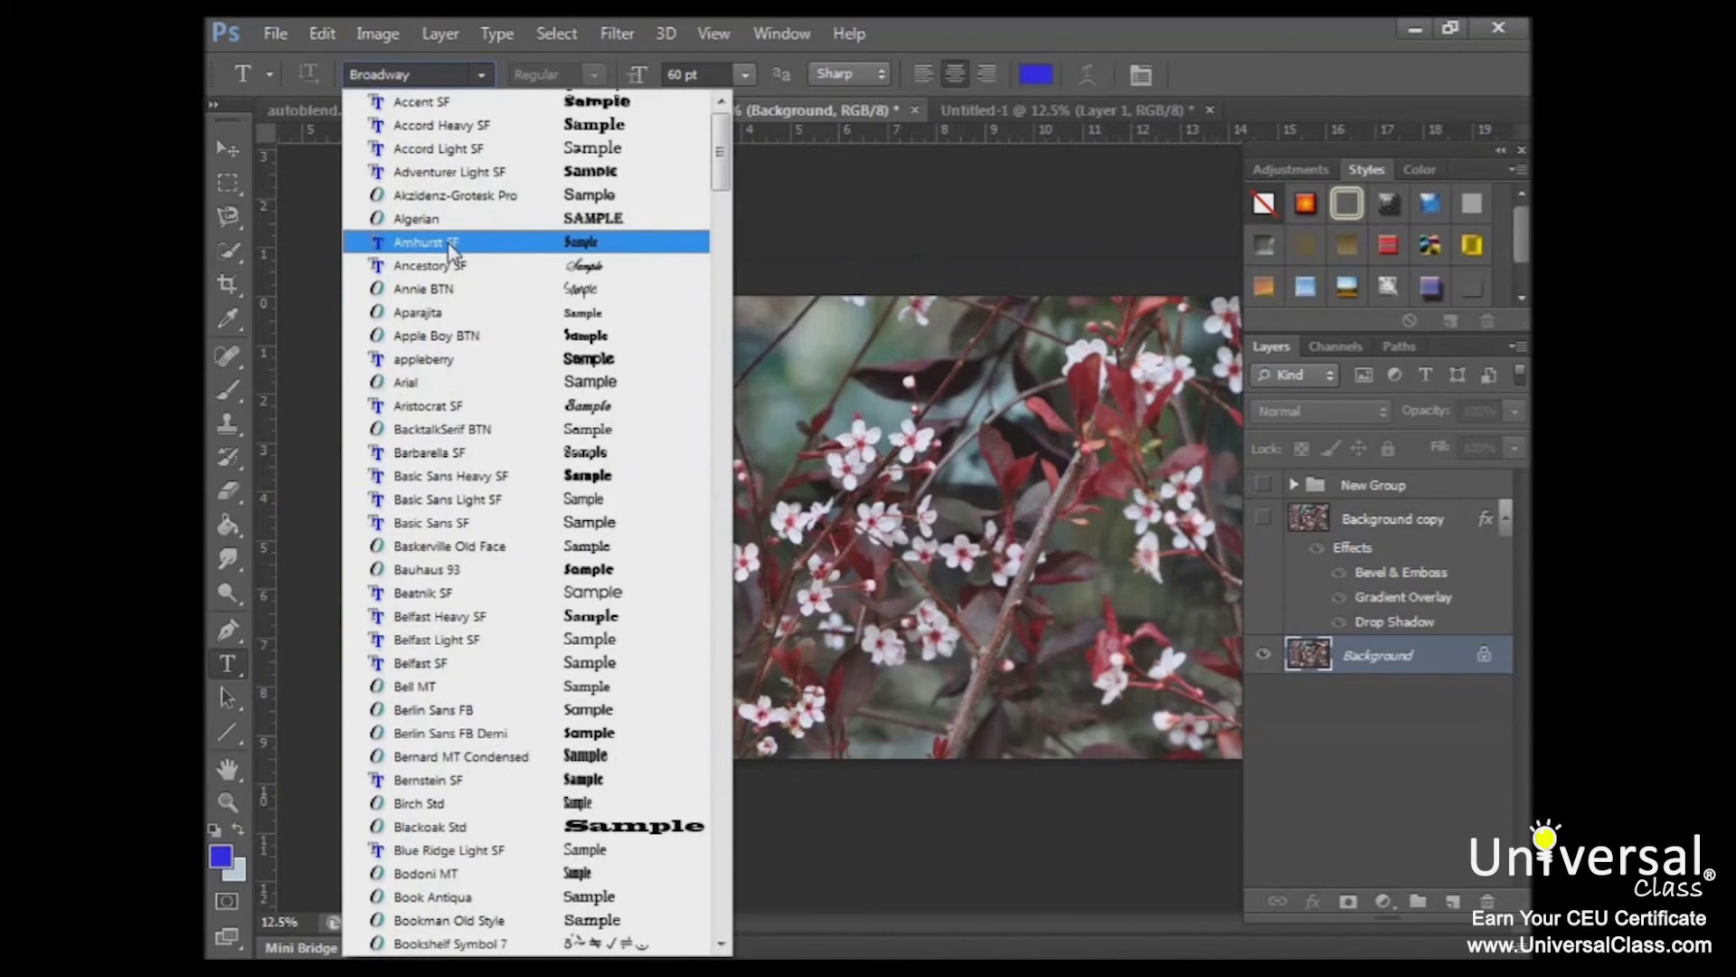
left_click(427, 383)
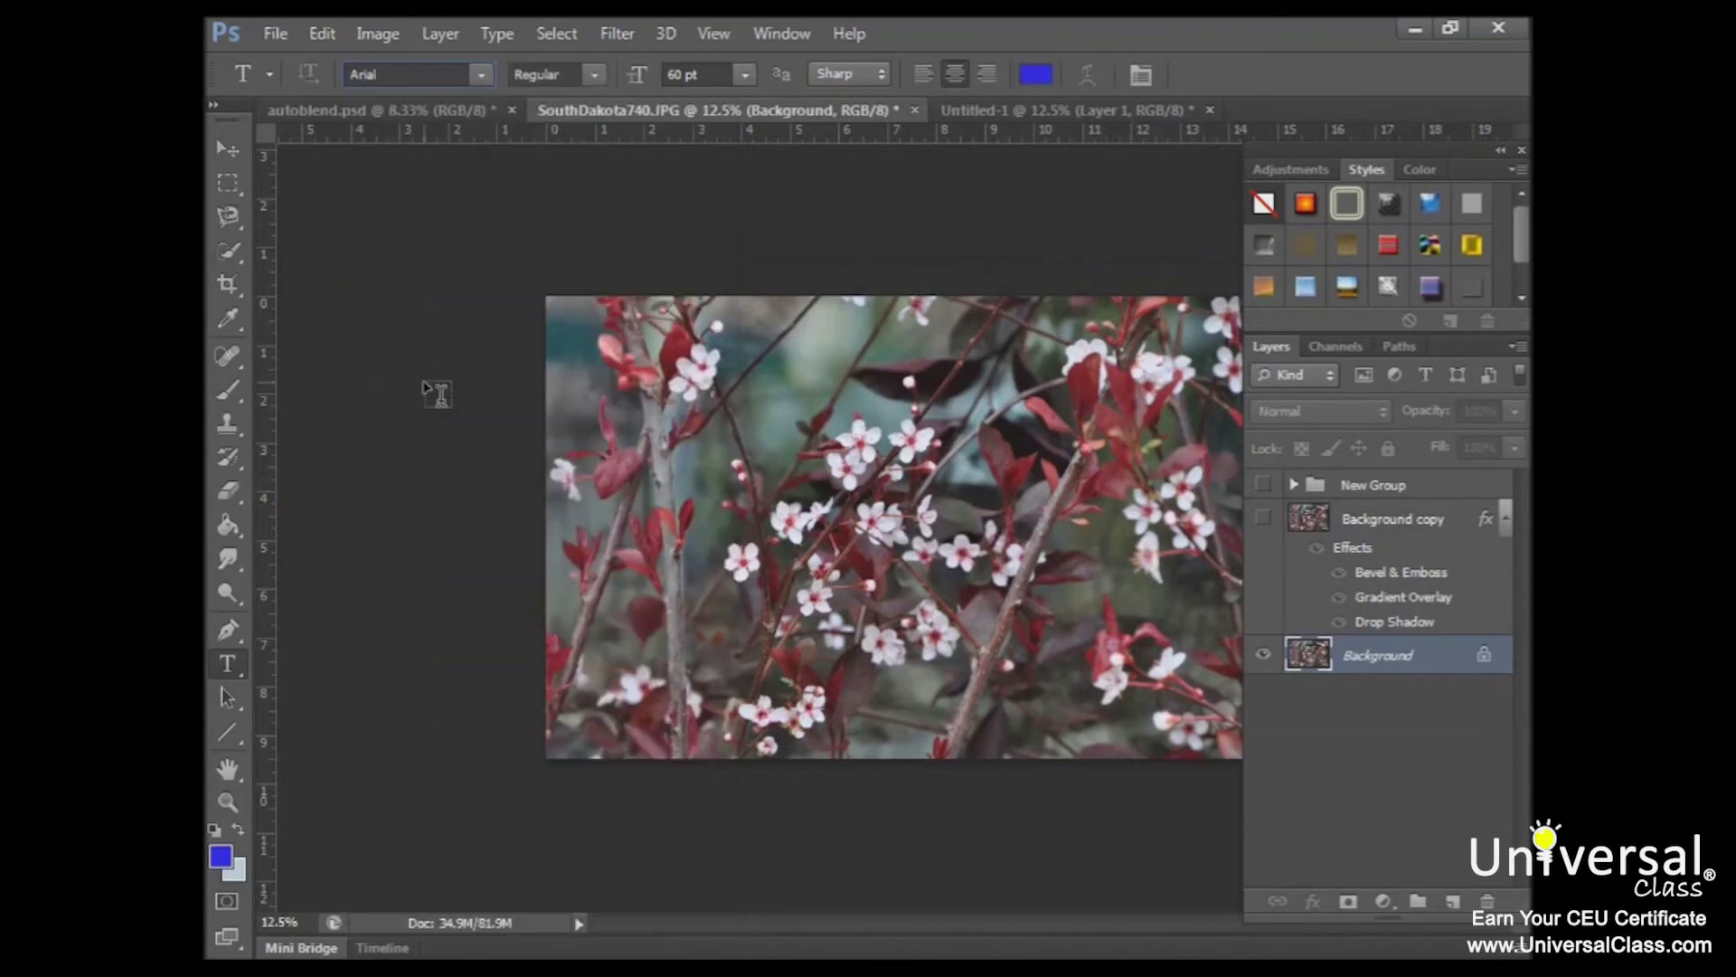
left_click(594, 76)
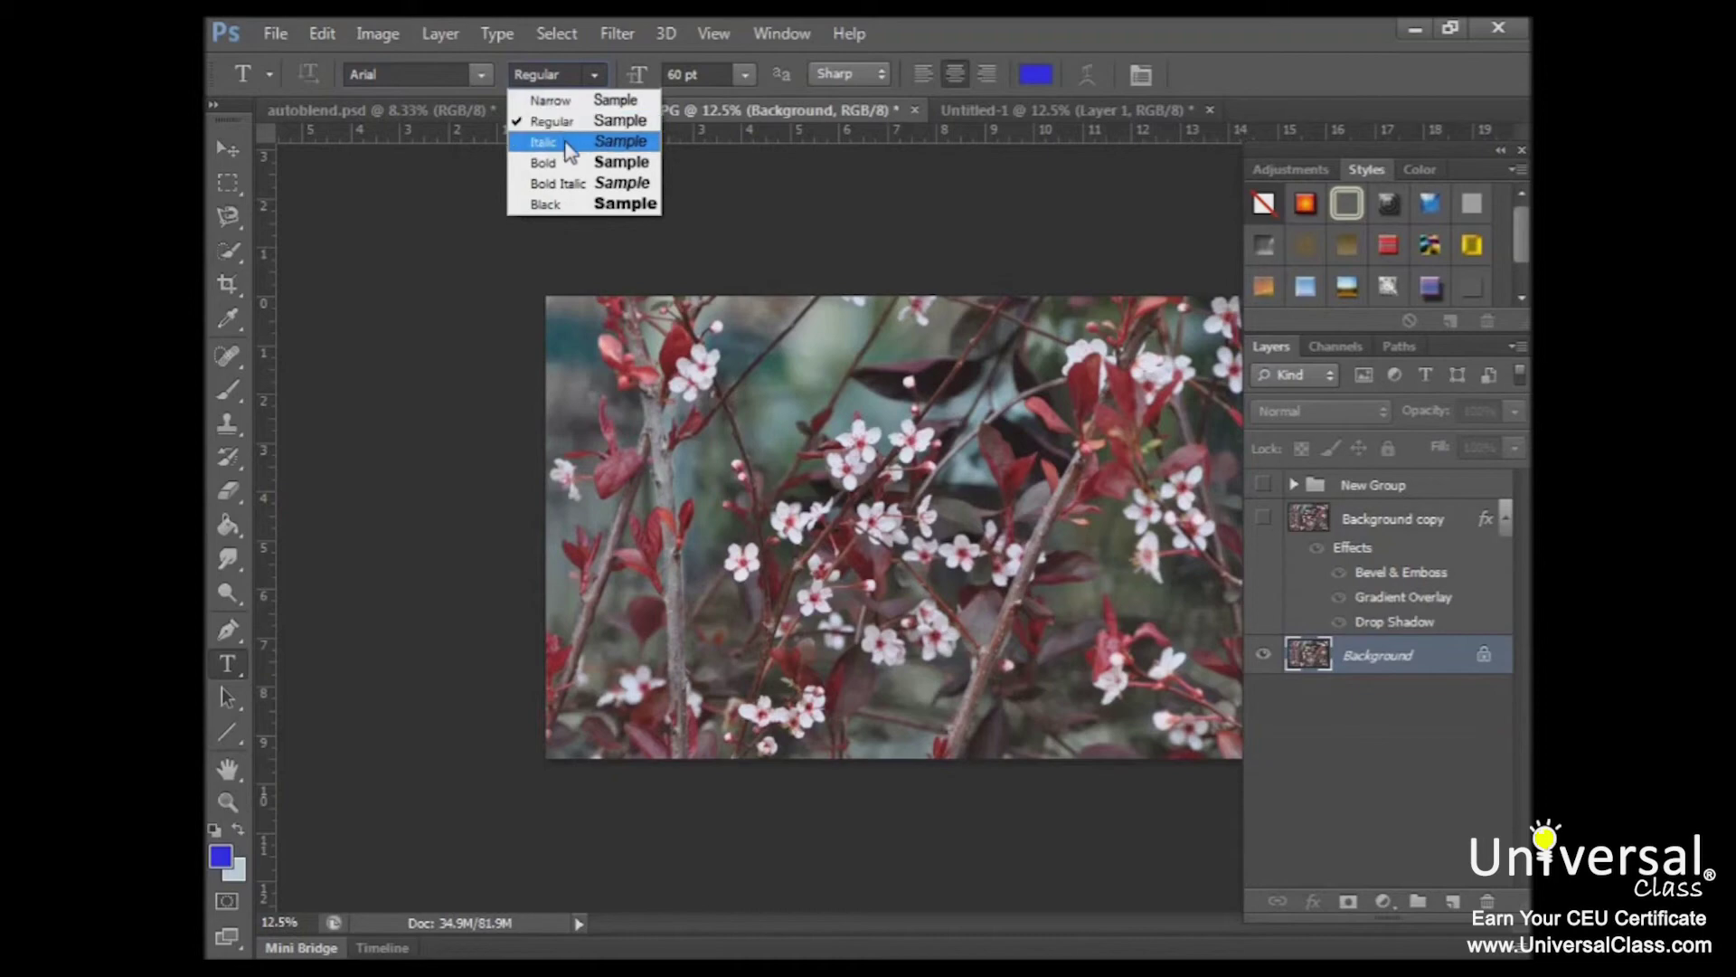
left_click(567, 203)
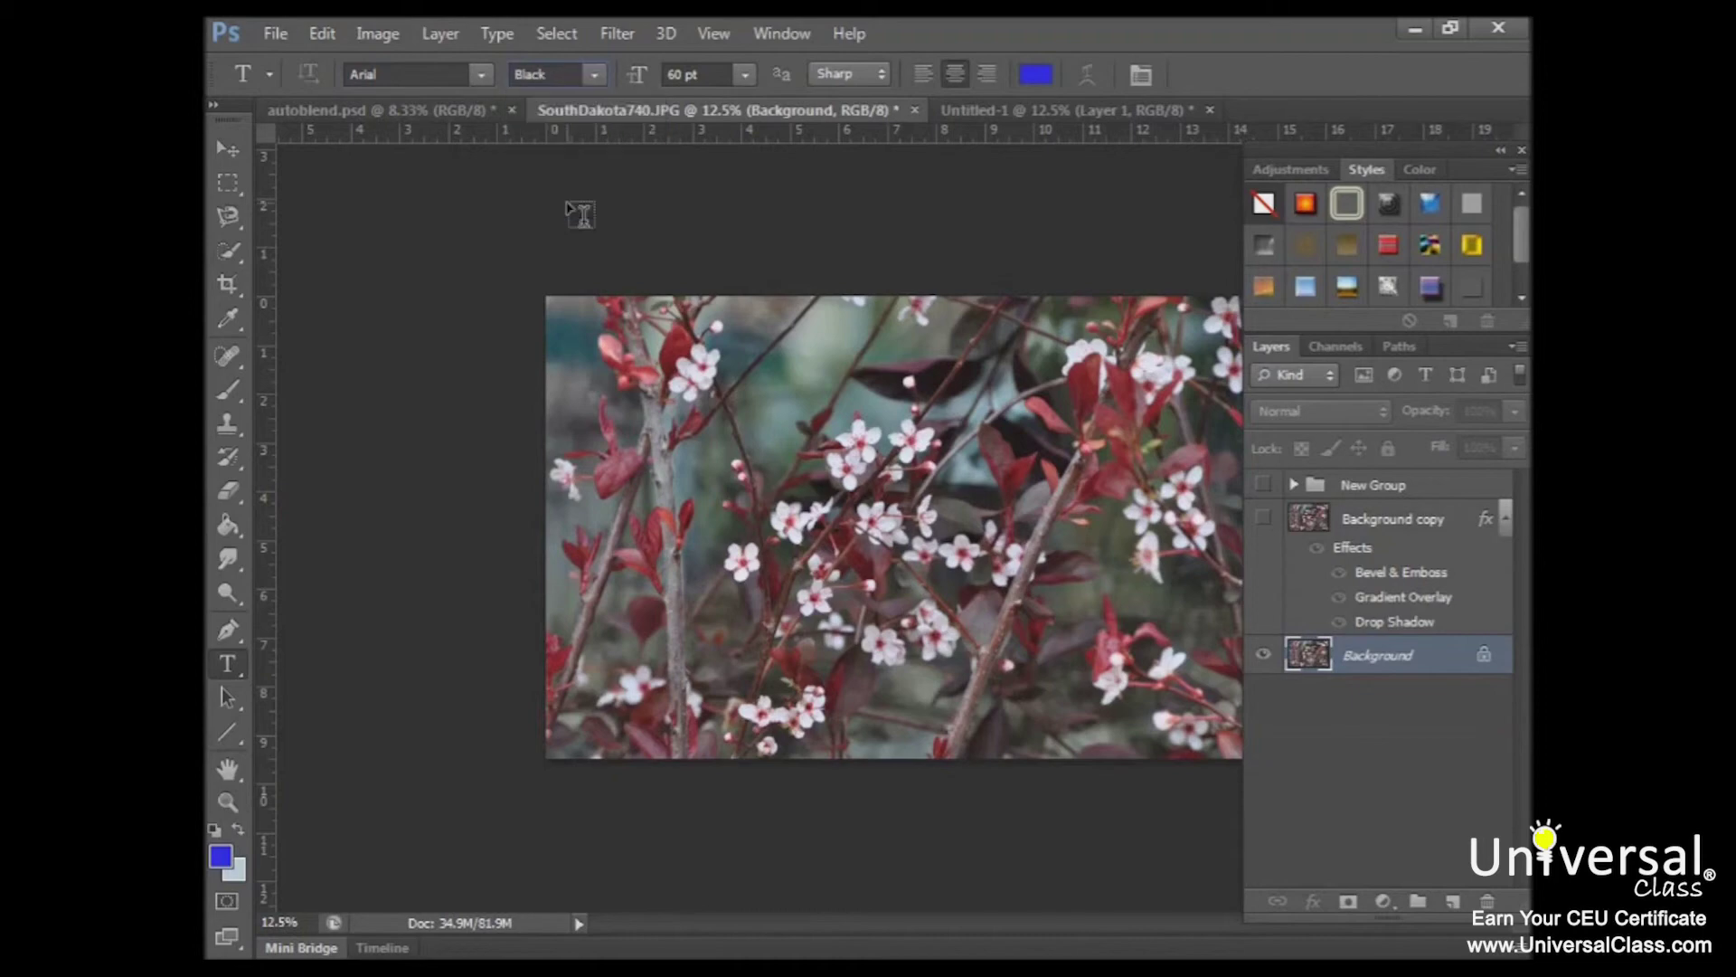
Set the text options to 72 pt, Strong anti-aliasing, left alignment and white color
left_click(744, 74)
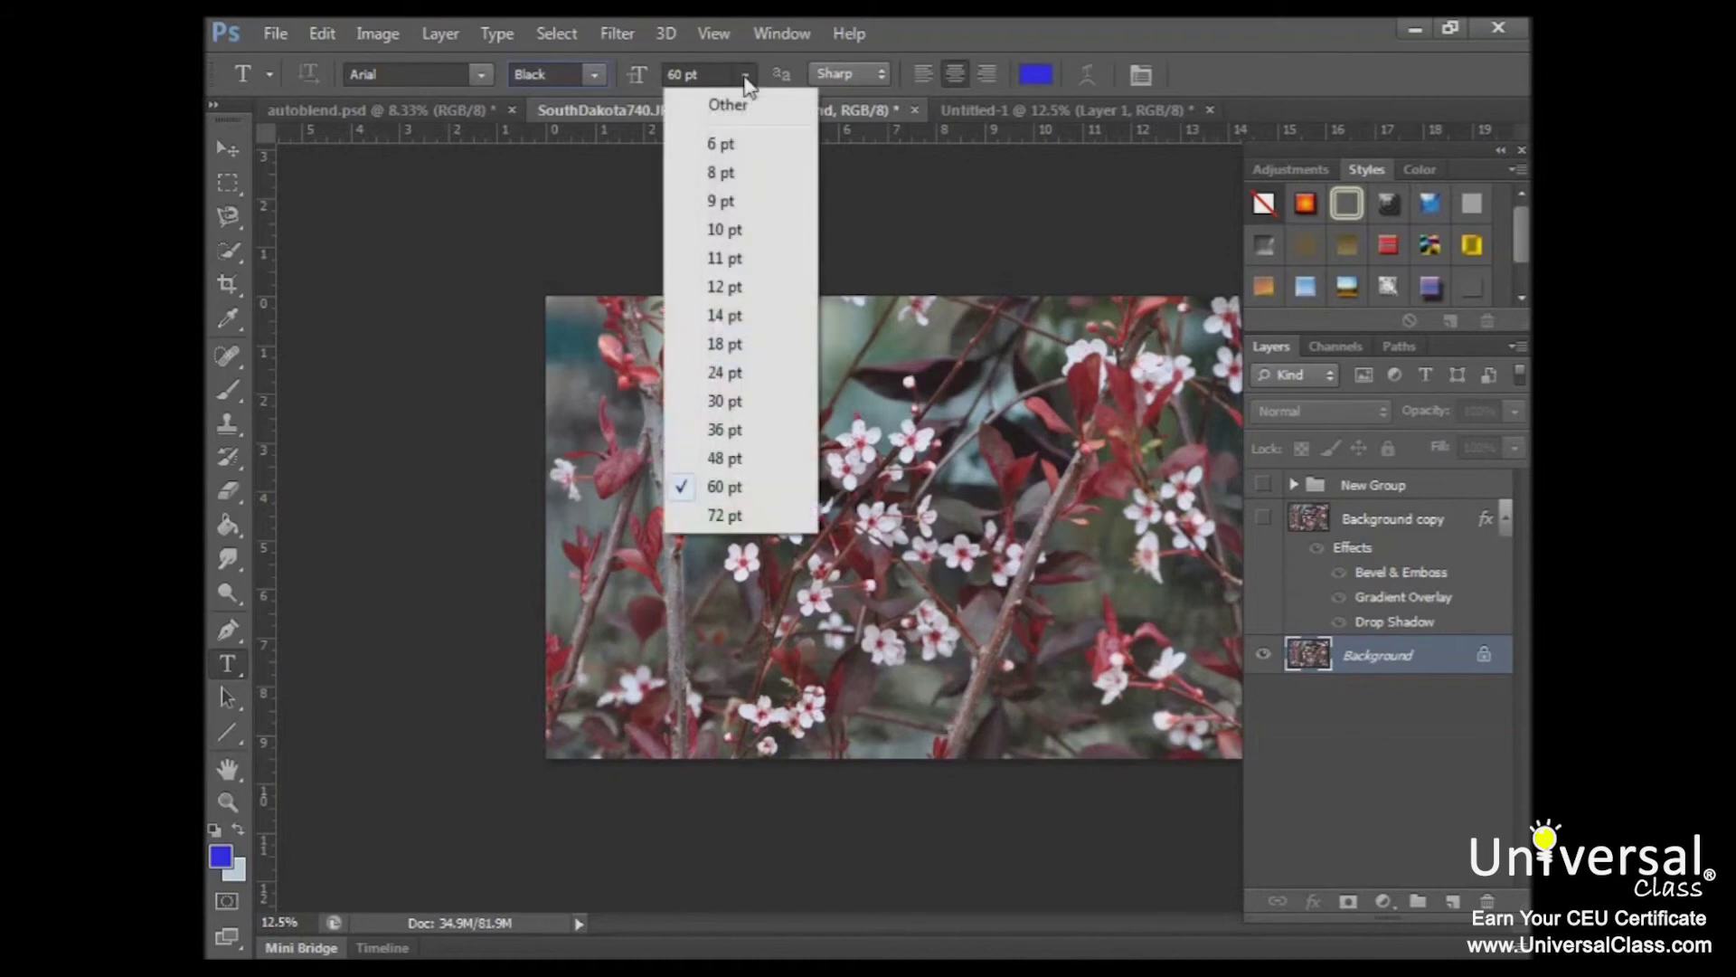
left_click(724, 513)
left_click(881, 77)
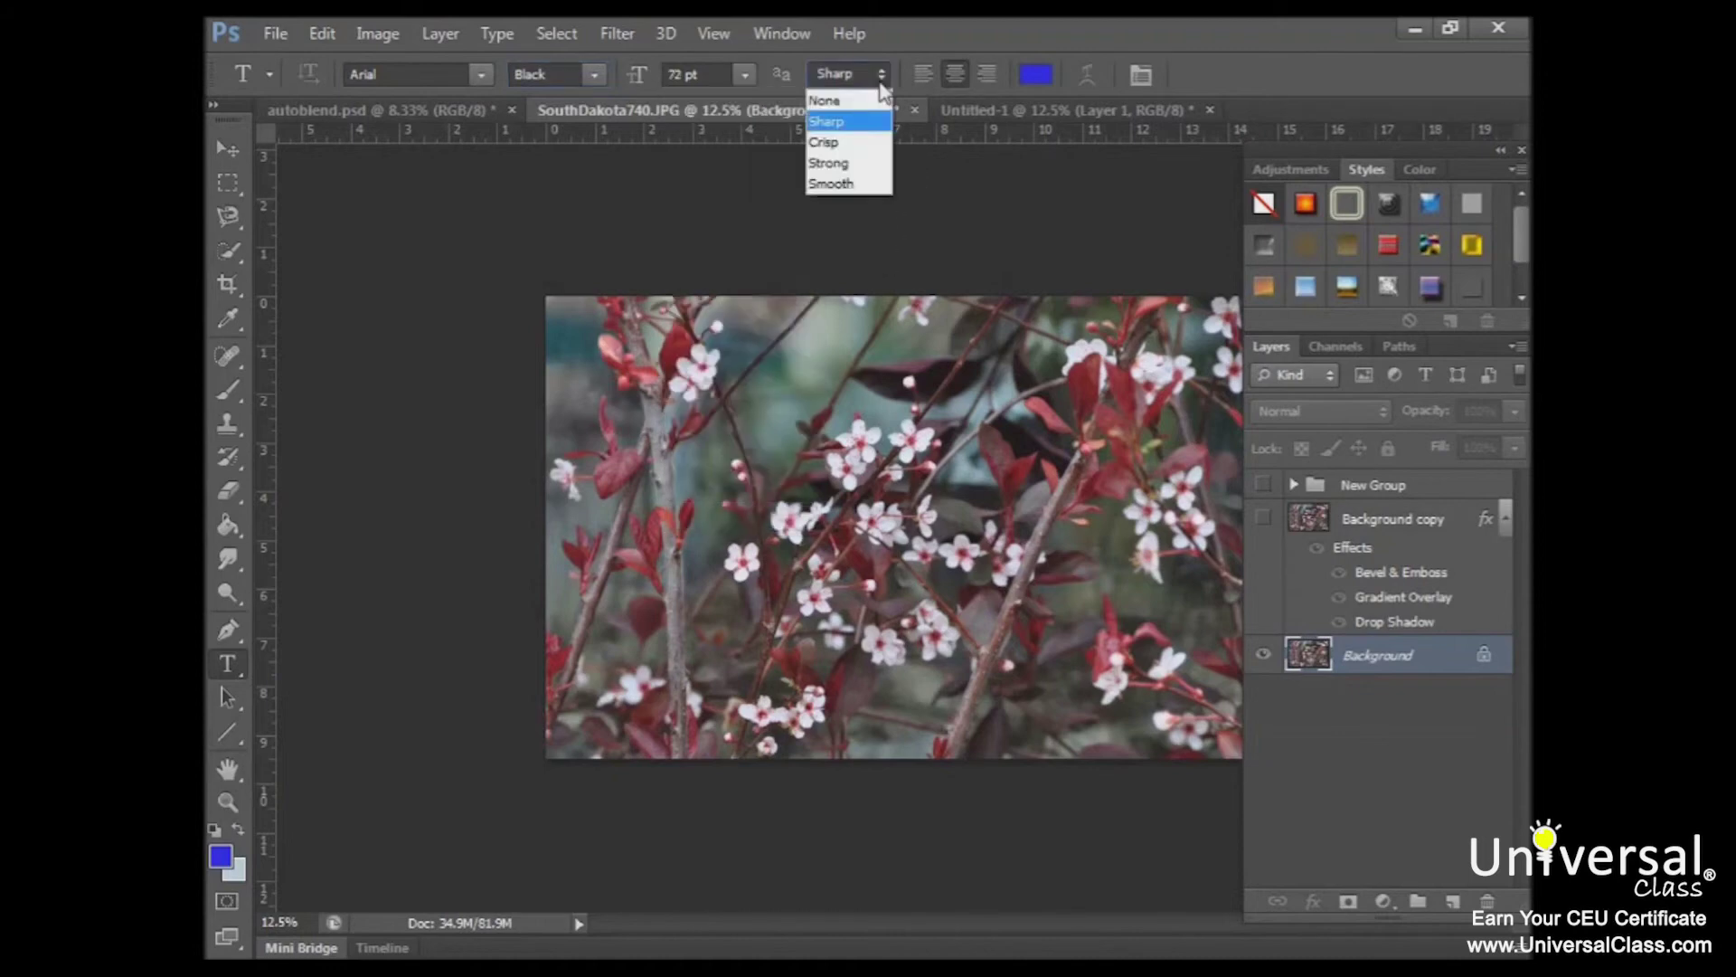
left_click(850, 163)
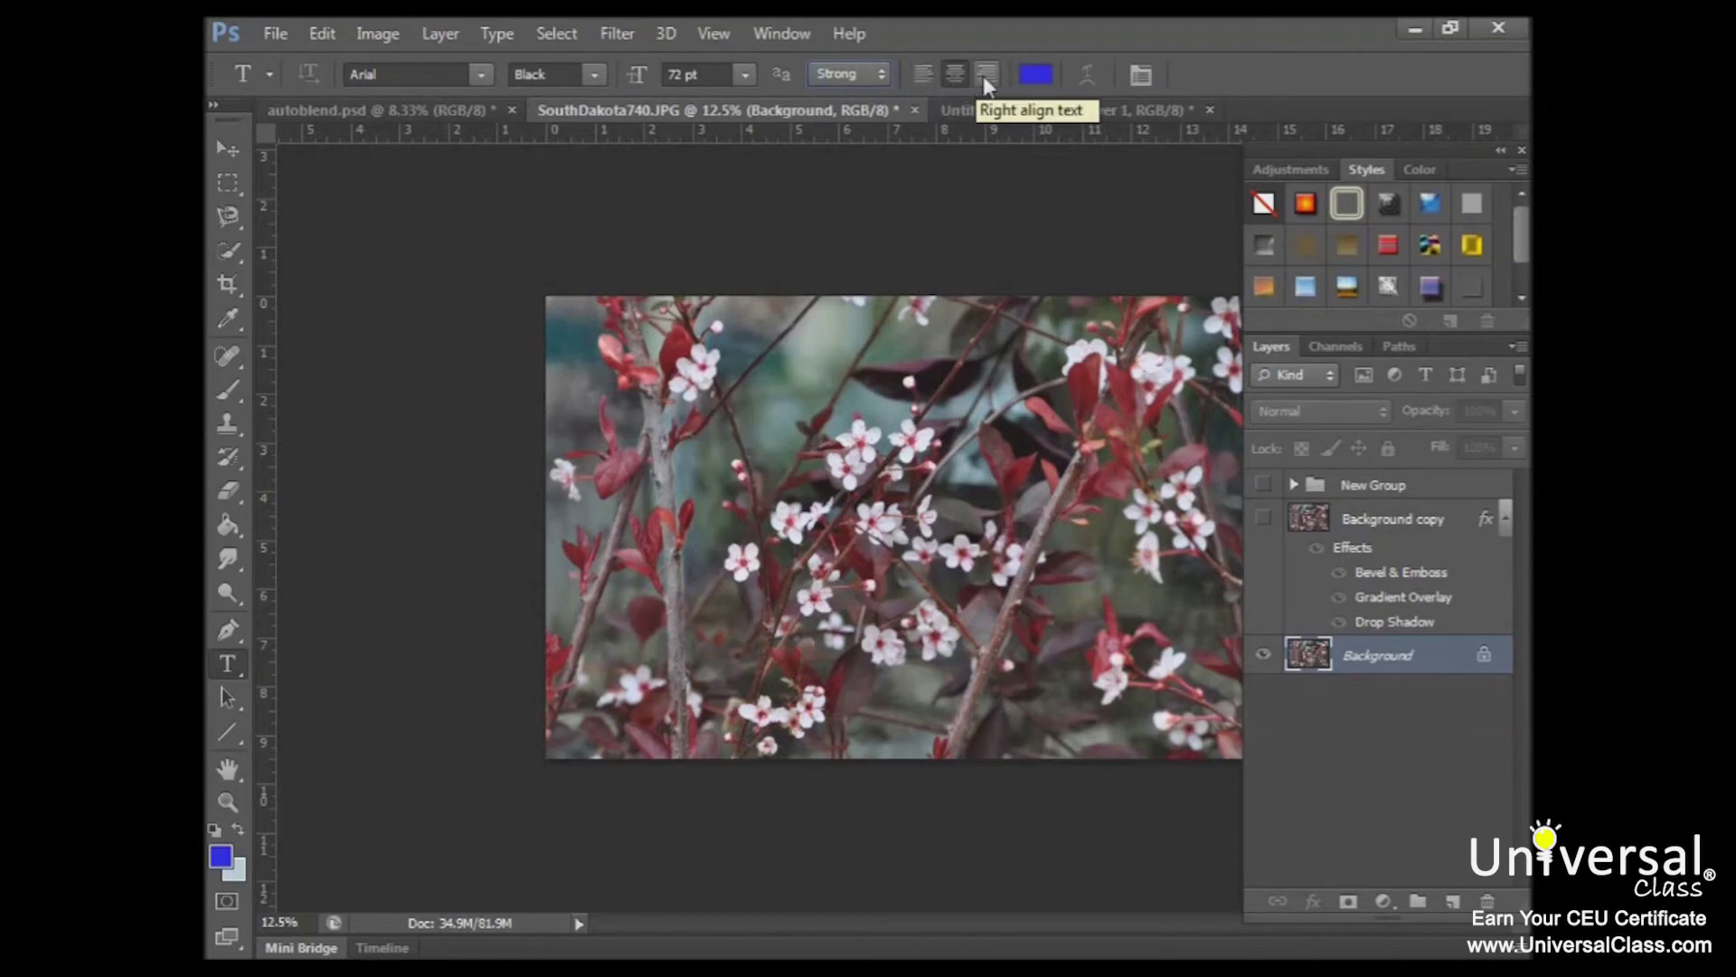
left_click(922, 73)
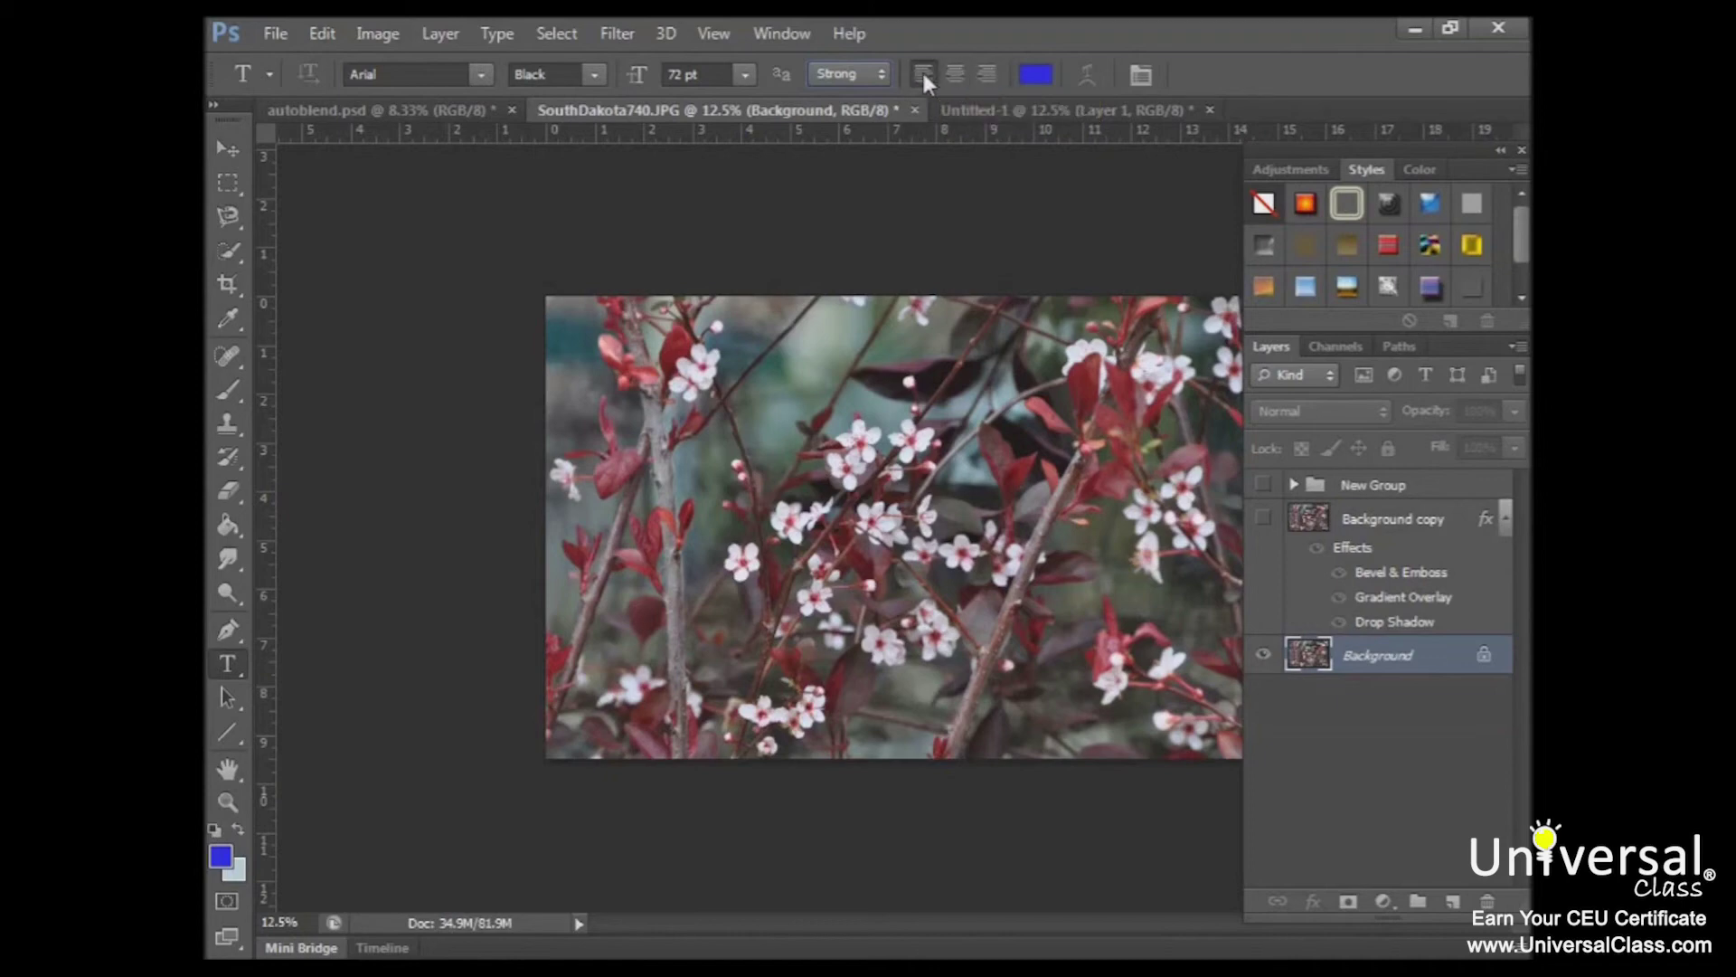
left_click(1038, 75)
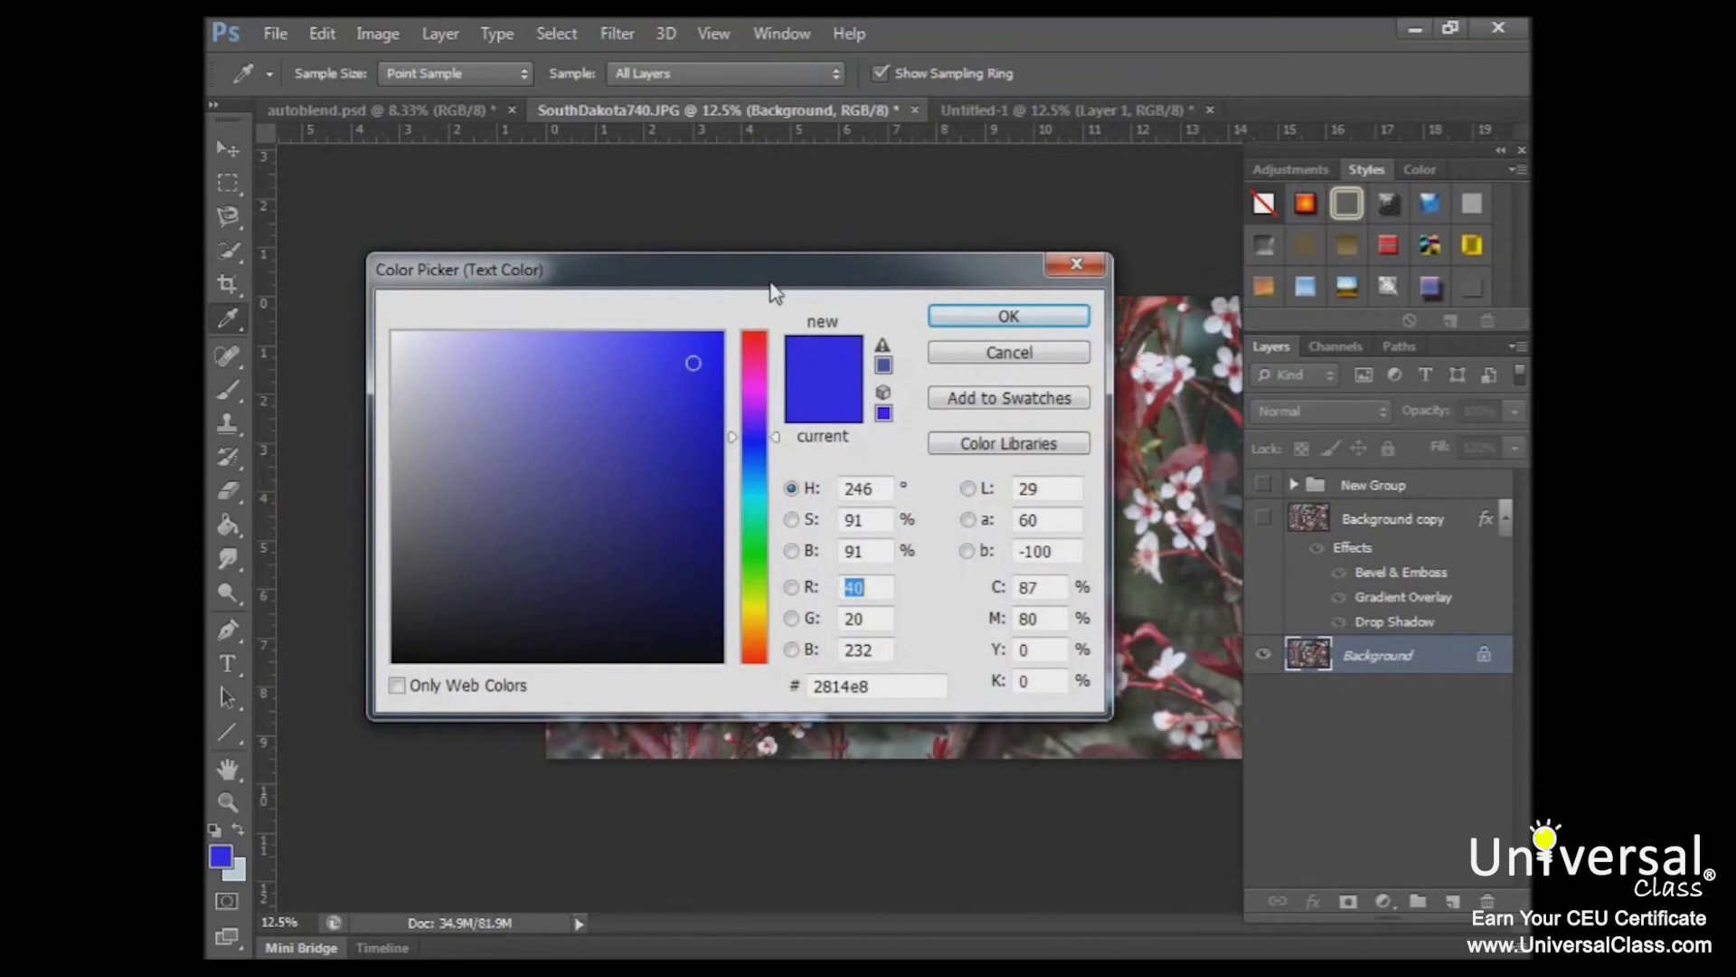
key("Escape")
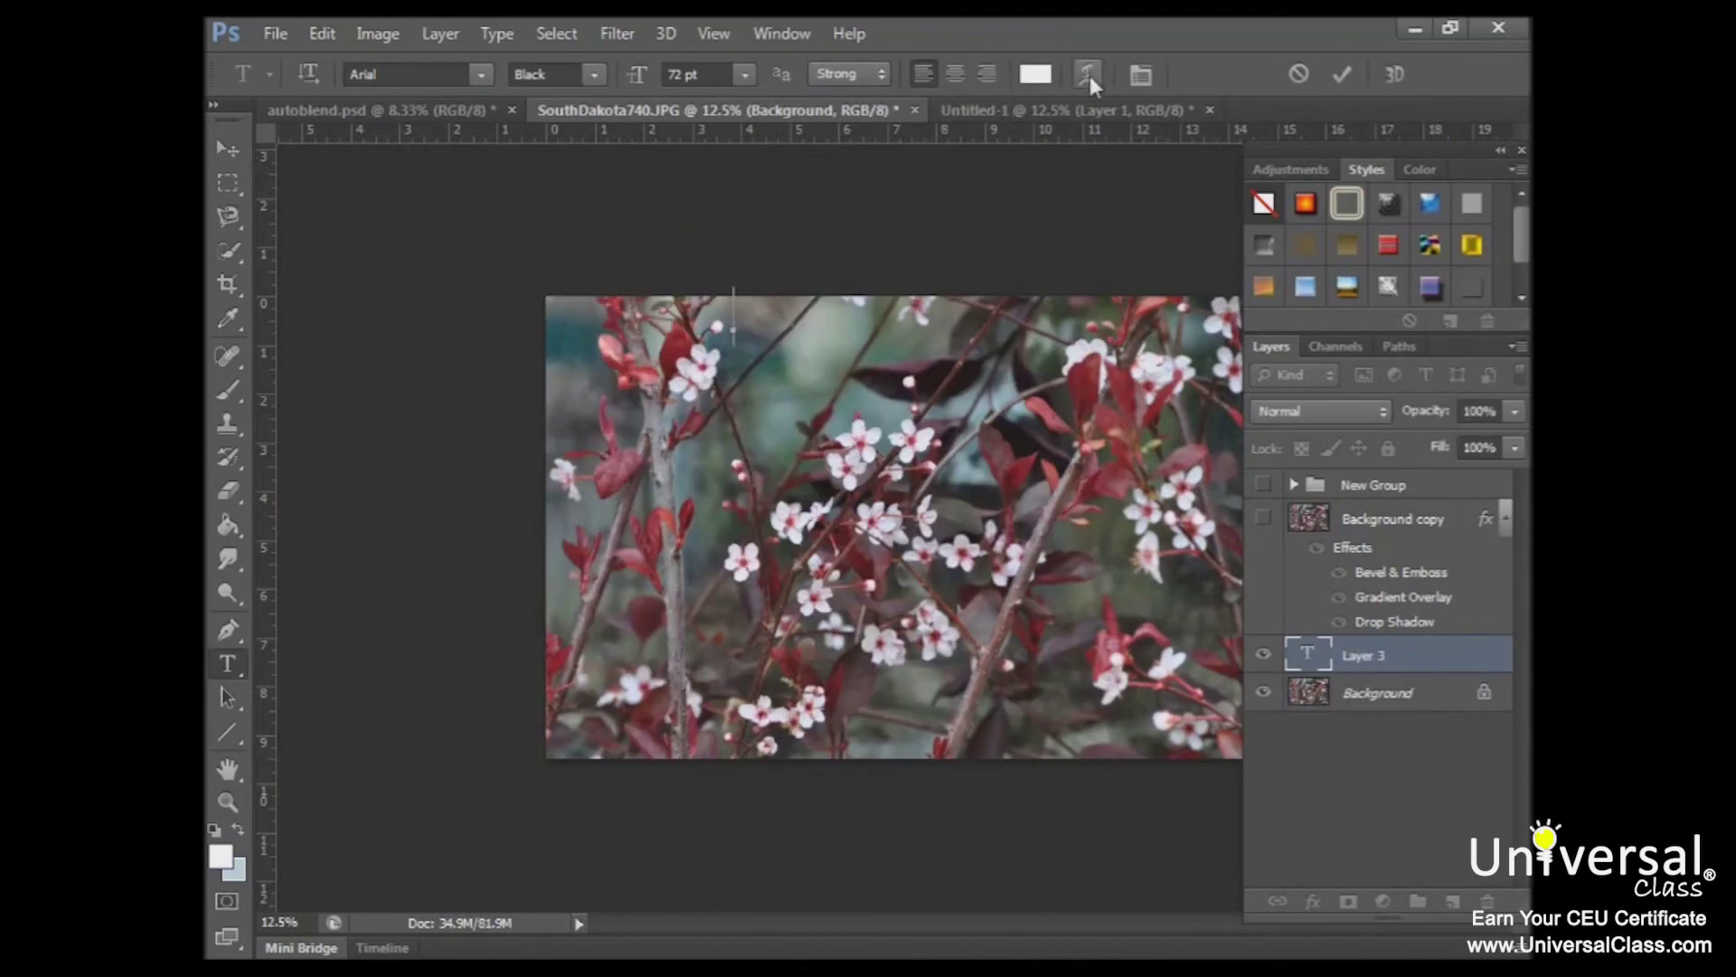
Apply the Arc Lower warp style to the new text layer and review the Character and Paragraph settings
left_click(1089, 76)
left_click(911, 279)
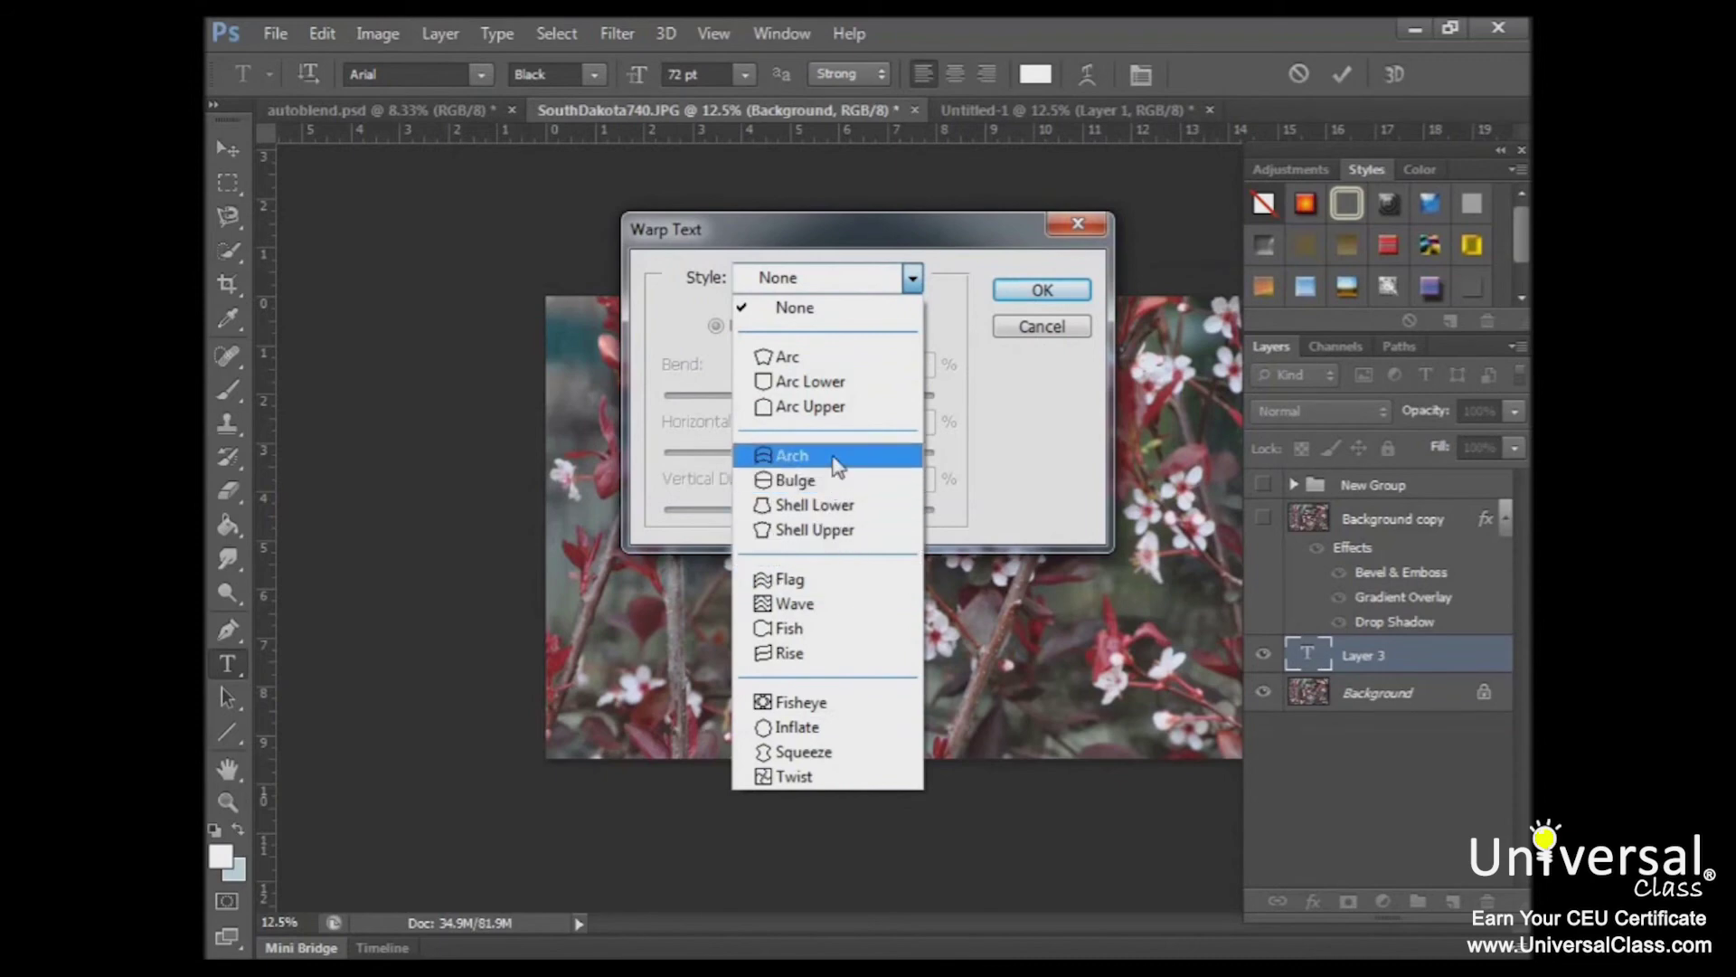
left_click(841, 388)
key("Return")
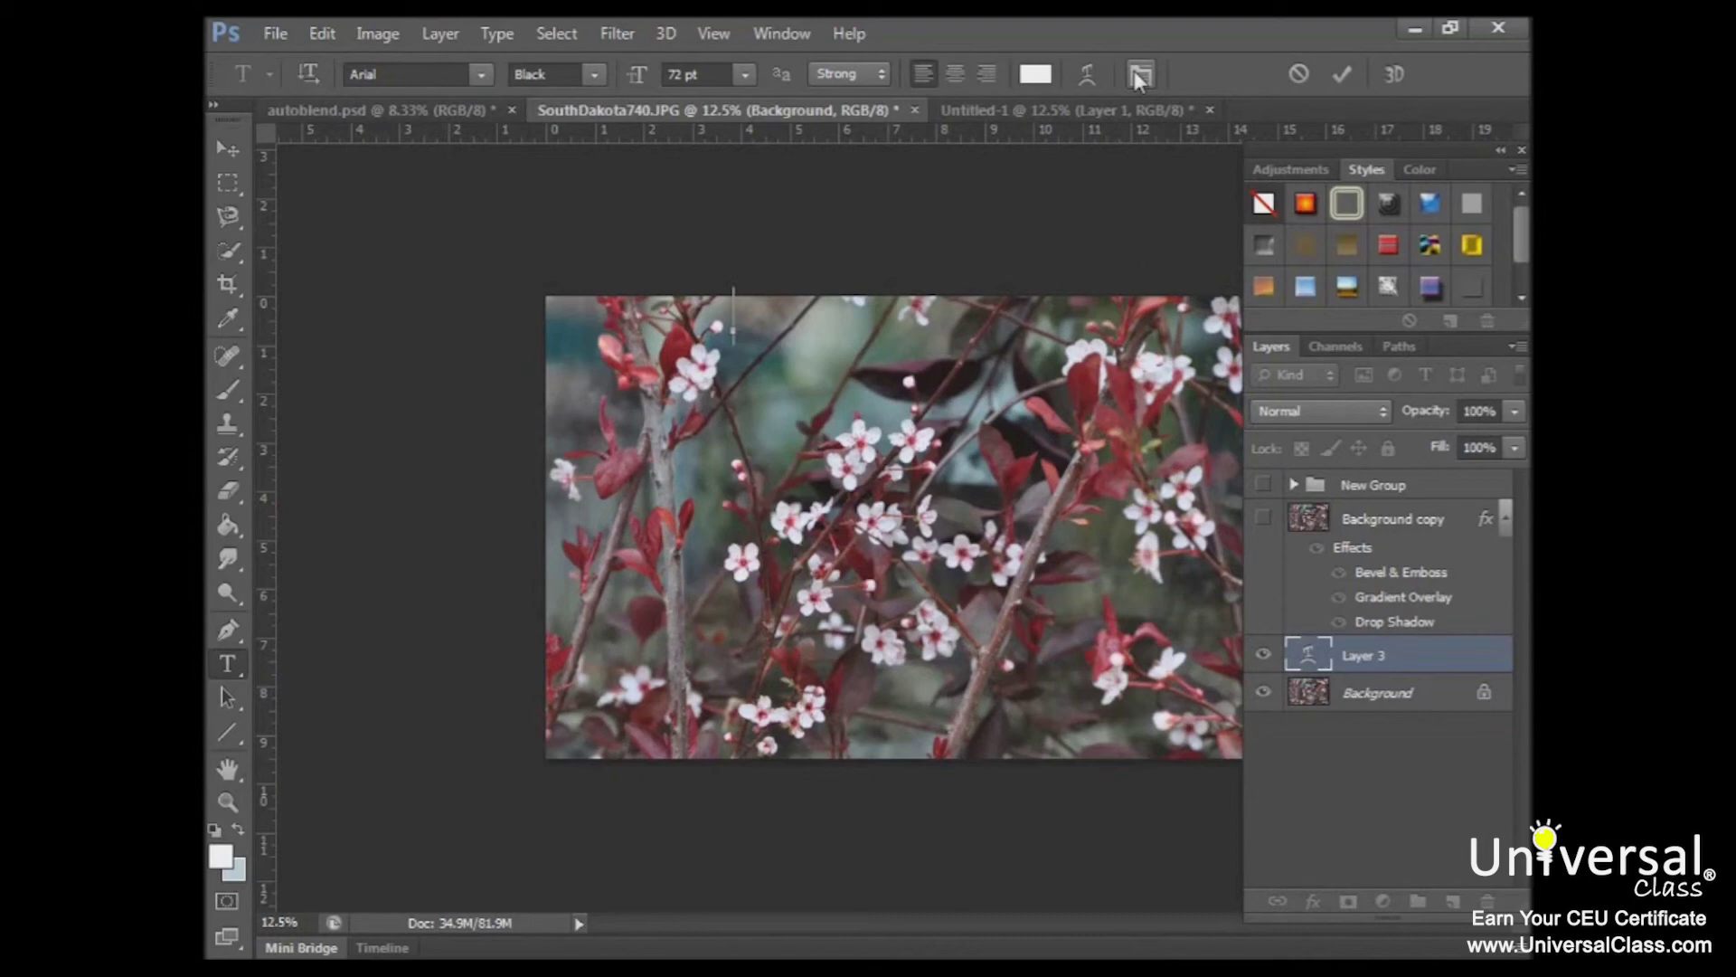
left_click(1140, 74)
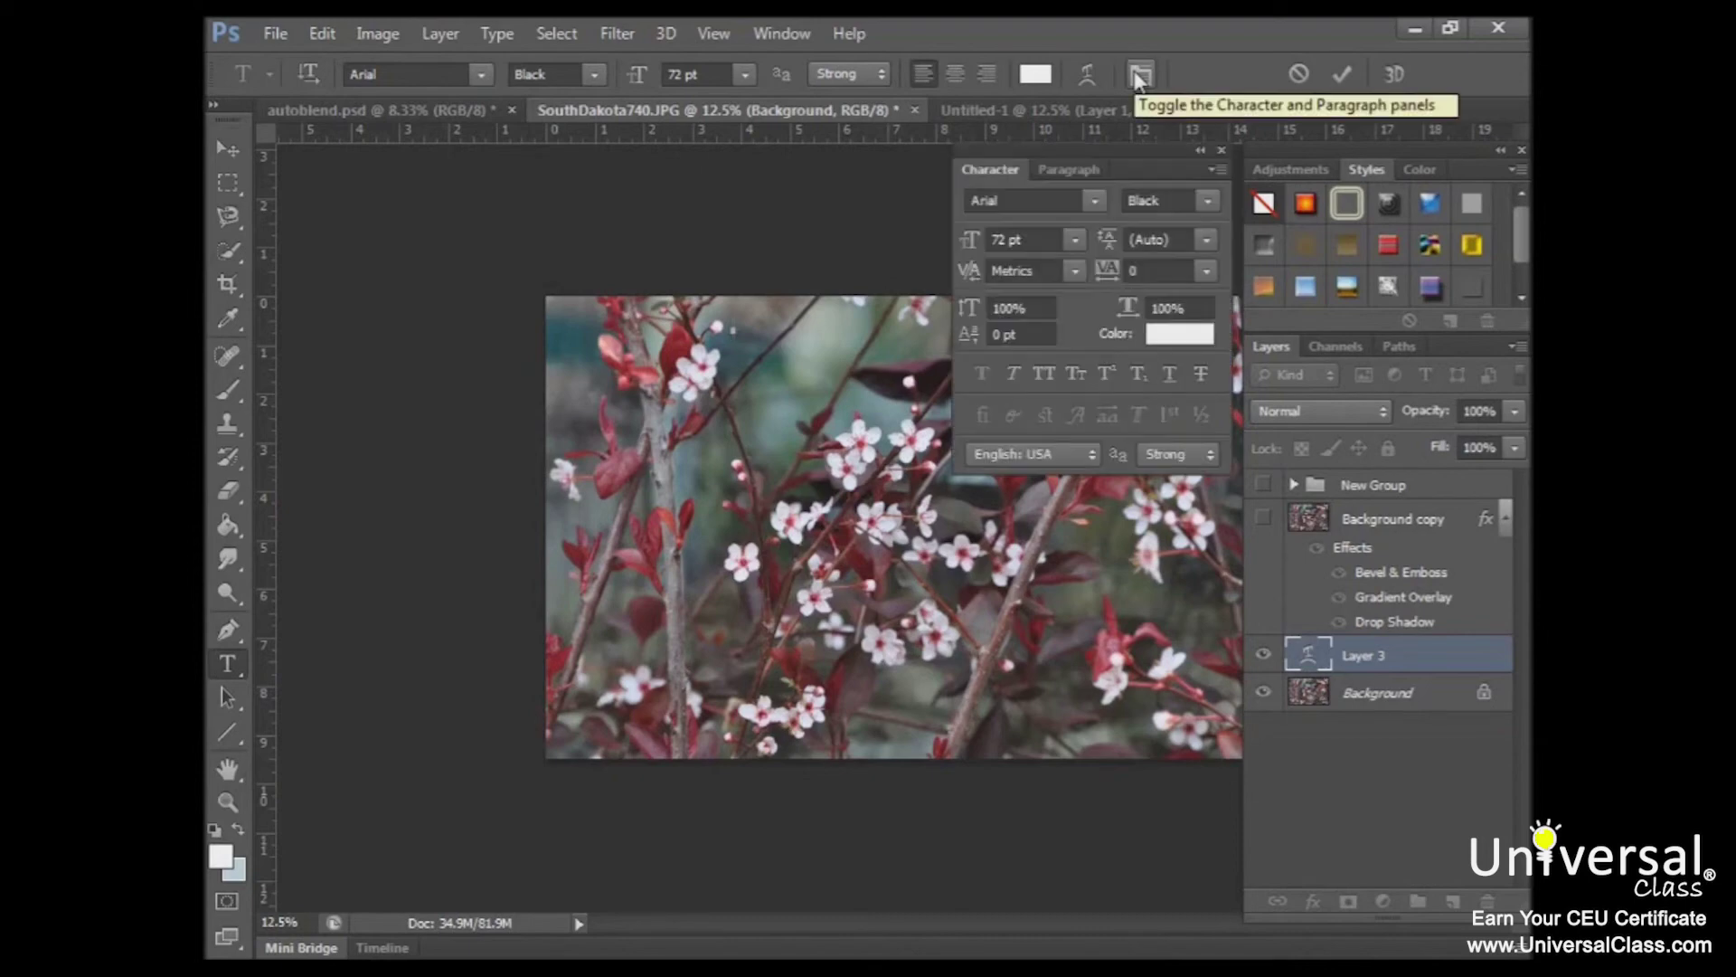
left_click(1069, 169)
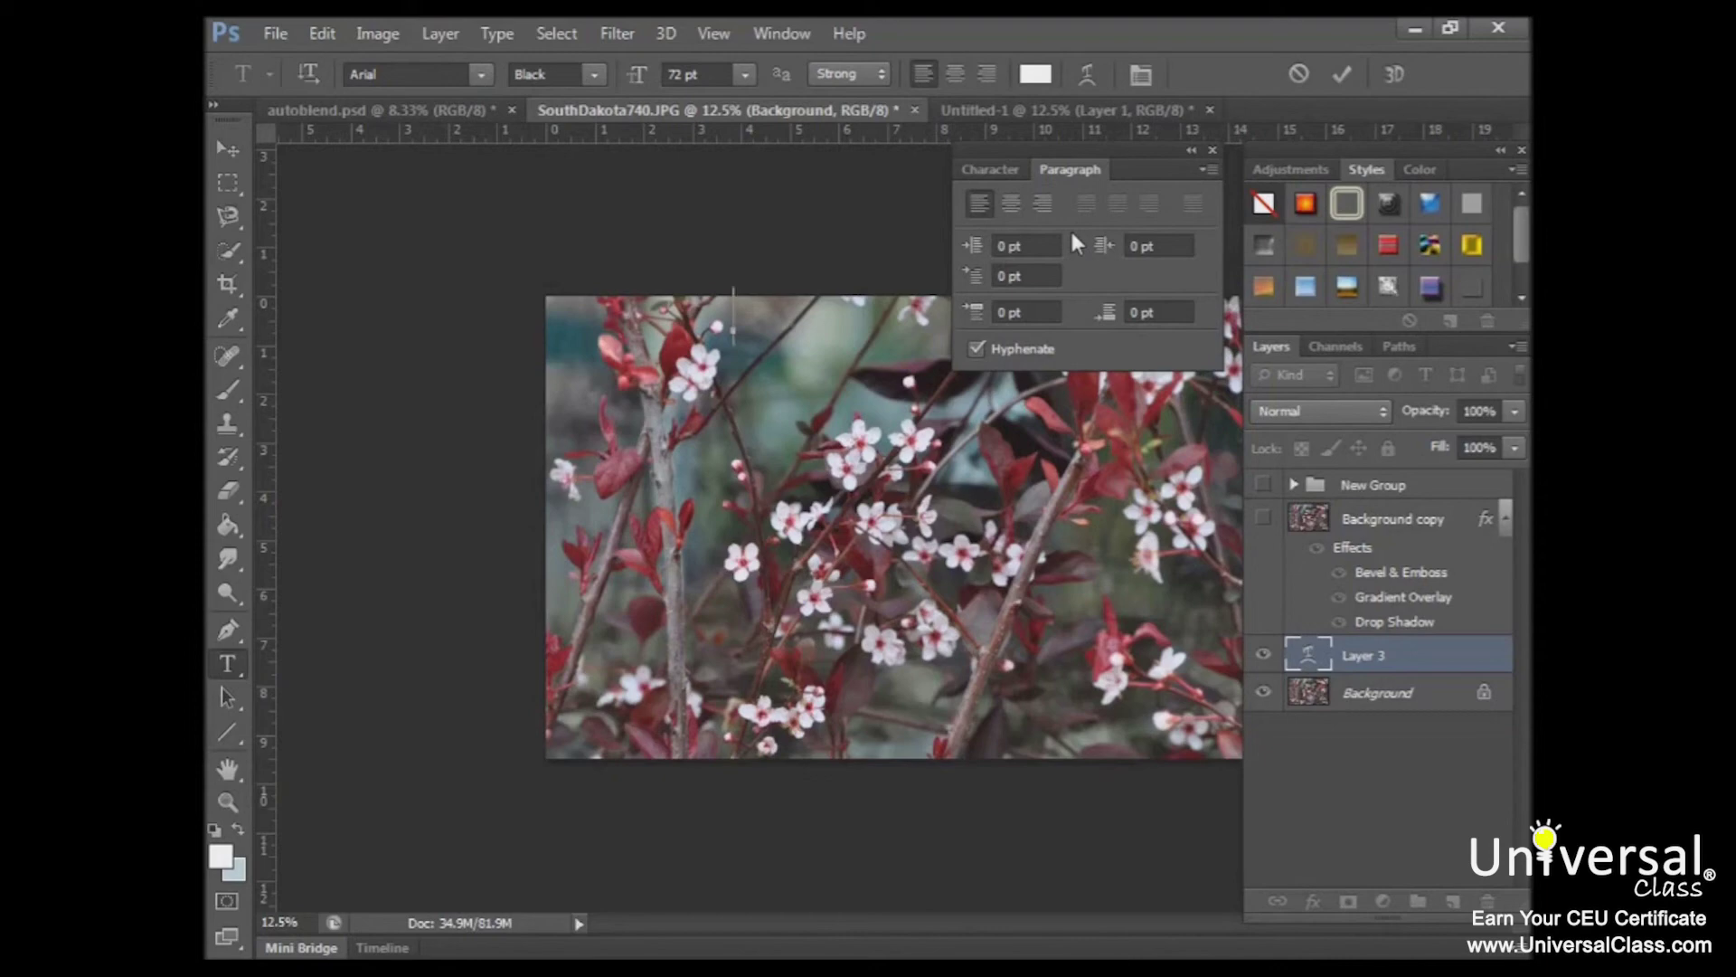
left_click(1139, 72)
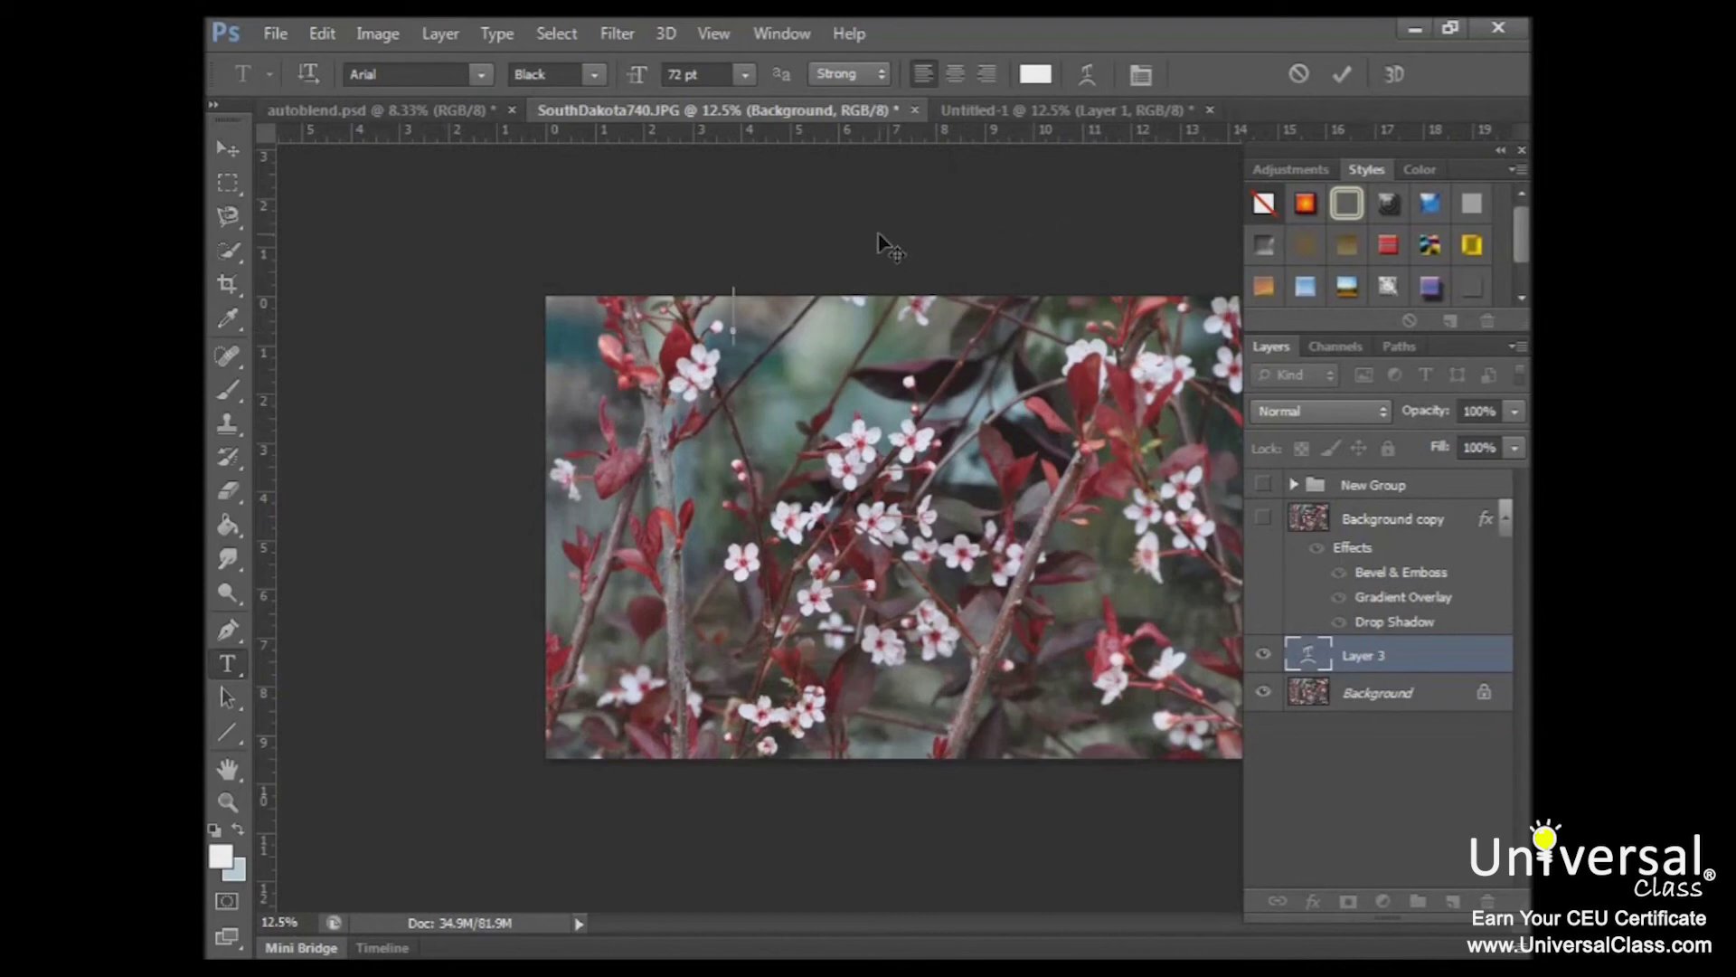
Enter "Beautiful flowers" on two lines in the new text layer, correcting the spelling of both words
type("Beutiful")
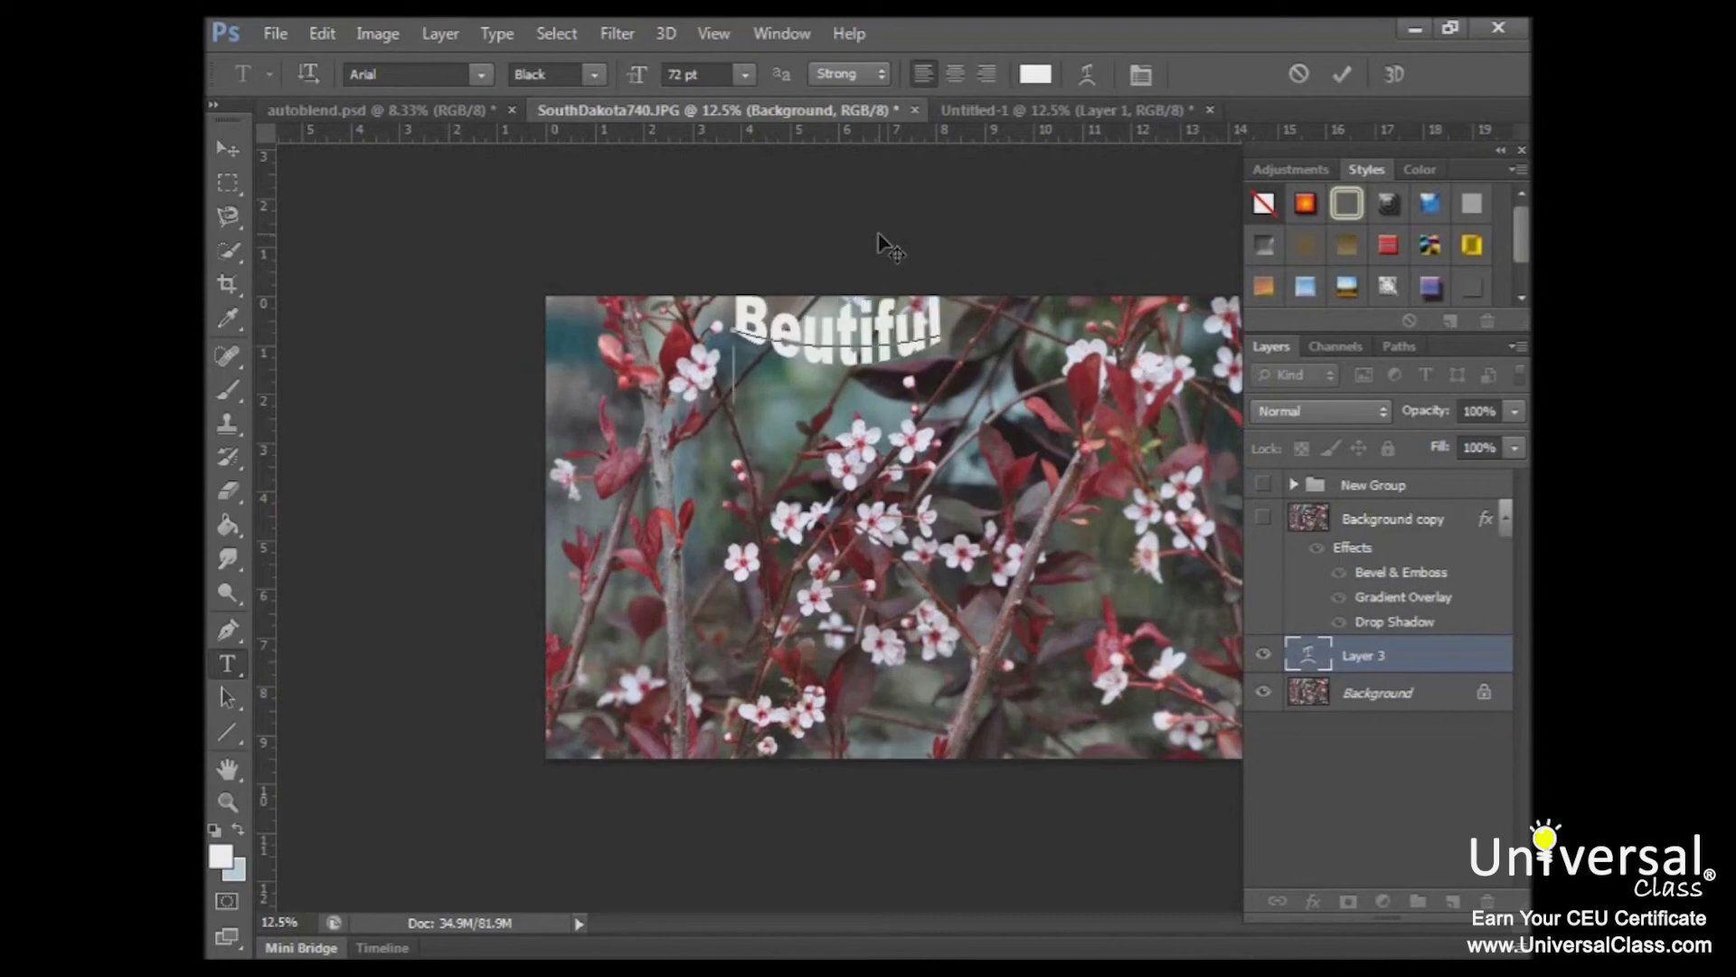
key("Return")
type("flo")
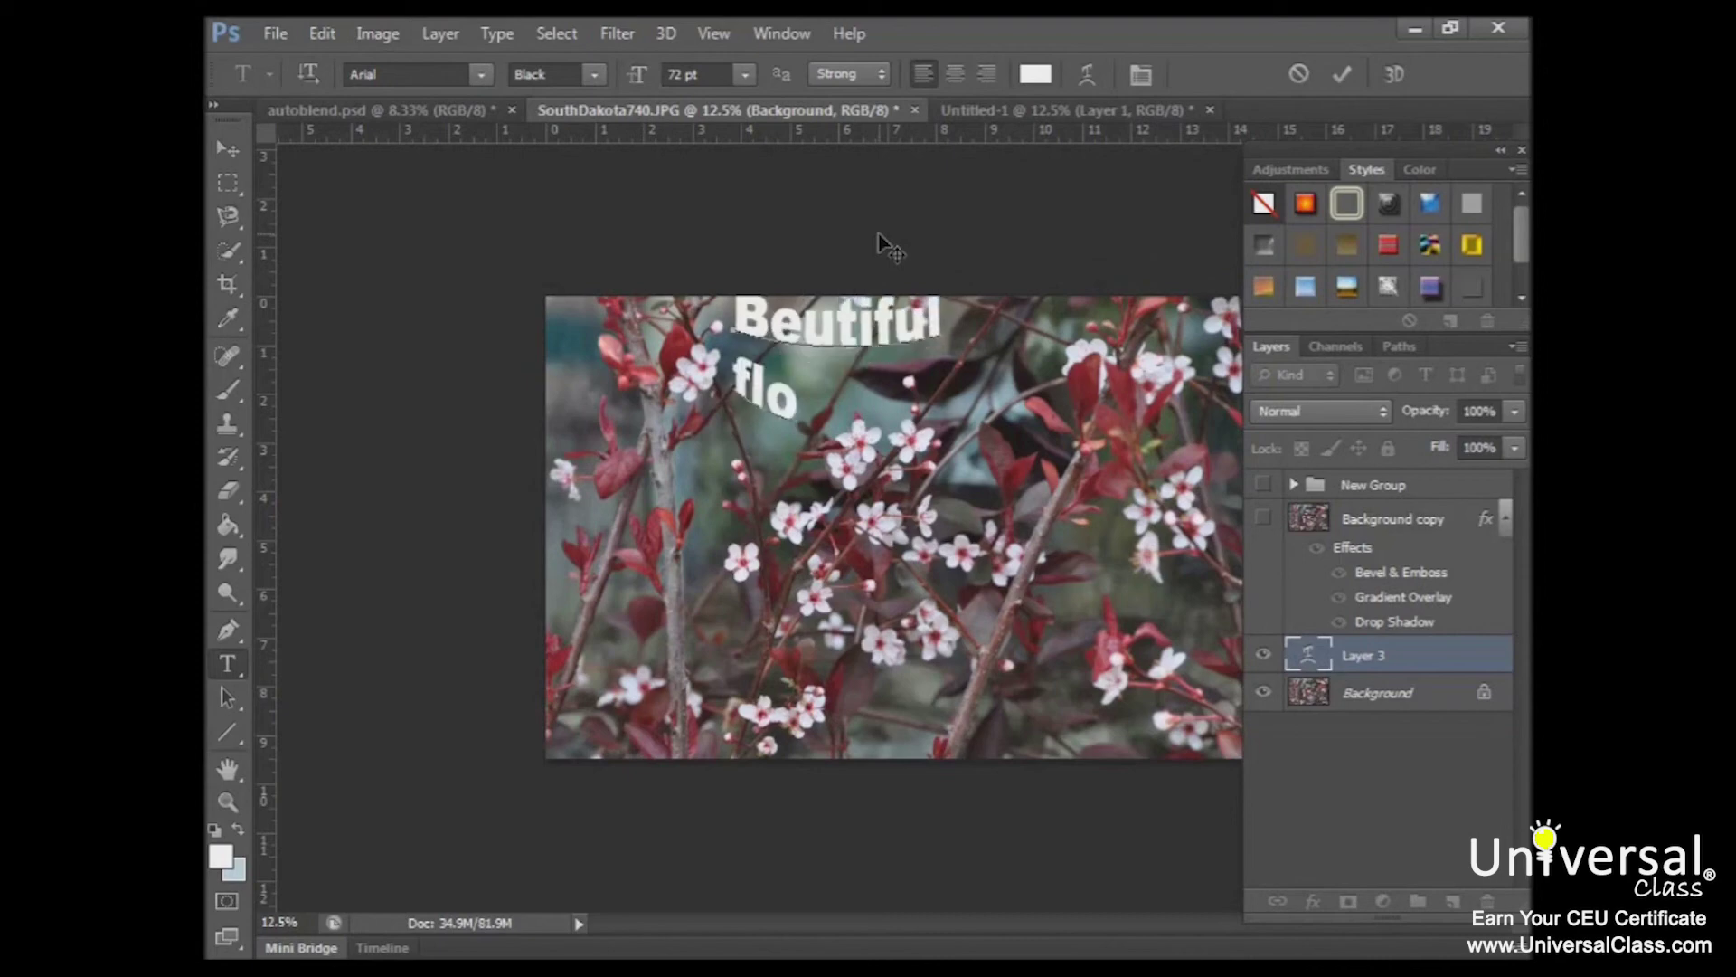
type("werz")
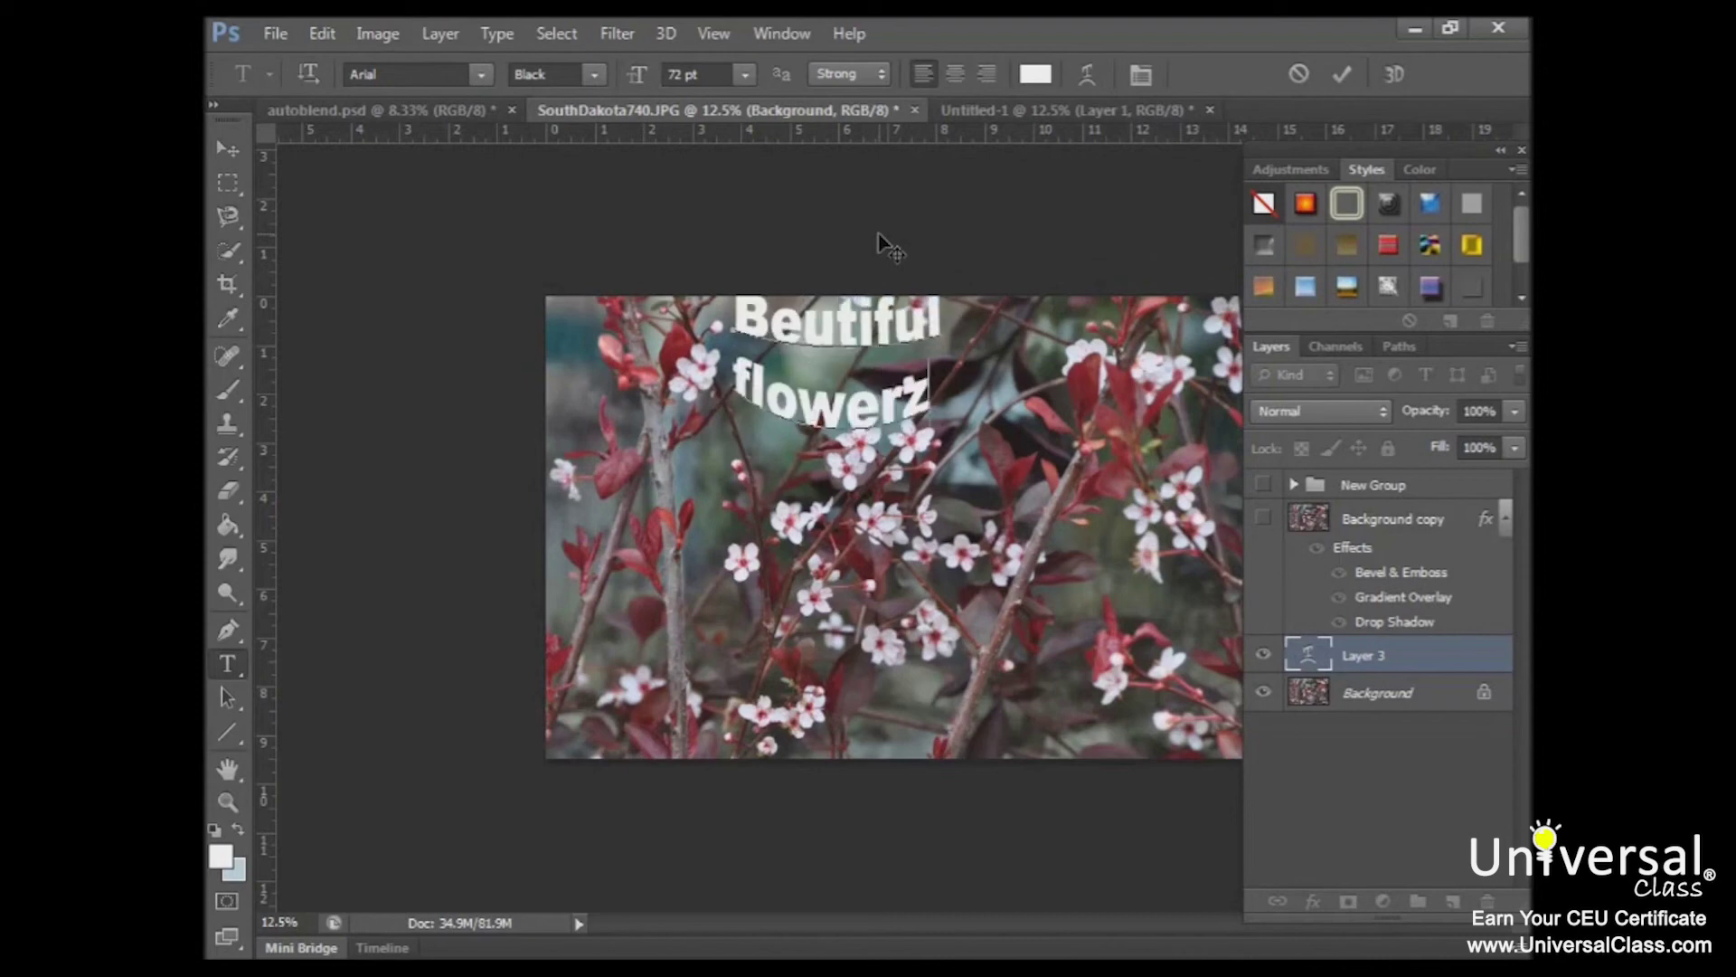
key("BackSpace")
type("s")
left_click(803, 336)
type("a")
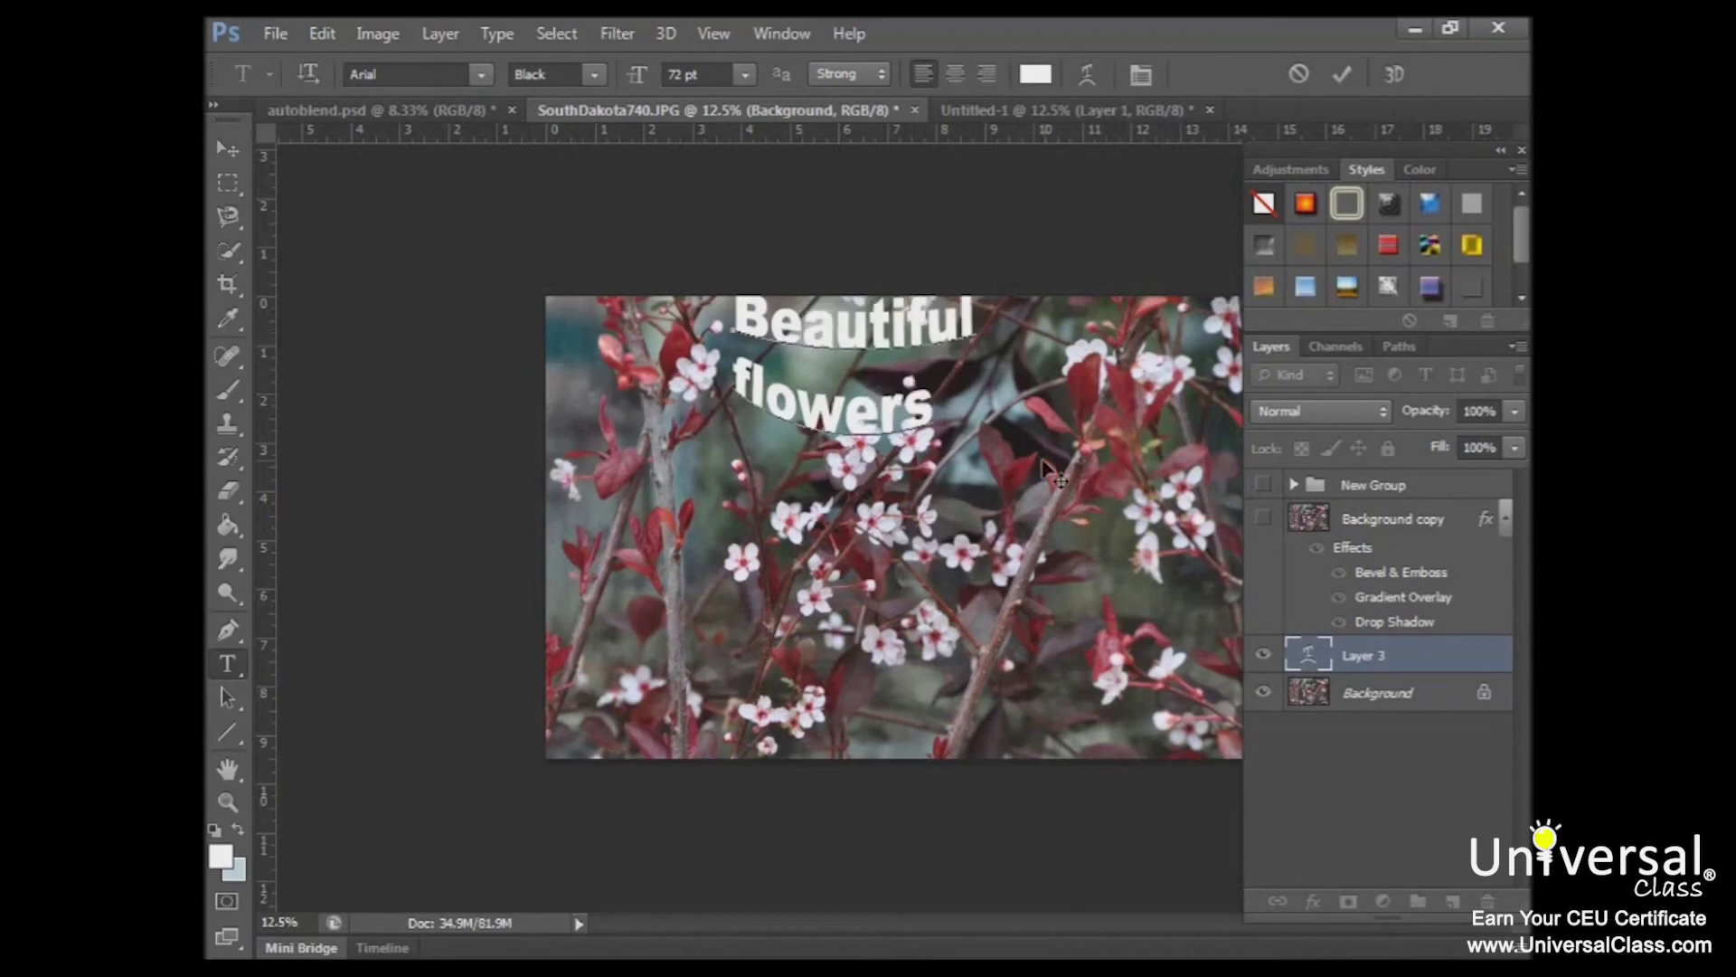
Select both lines of the text and change their font to Aristocrat SF
left_click(937, 405)
left_click_drag(736, 308, 950, 433)
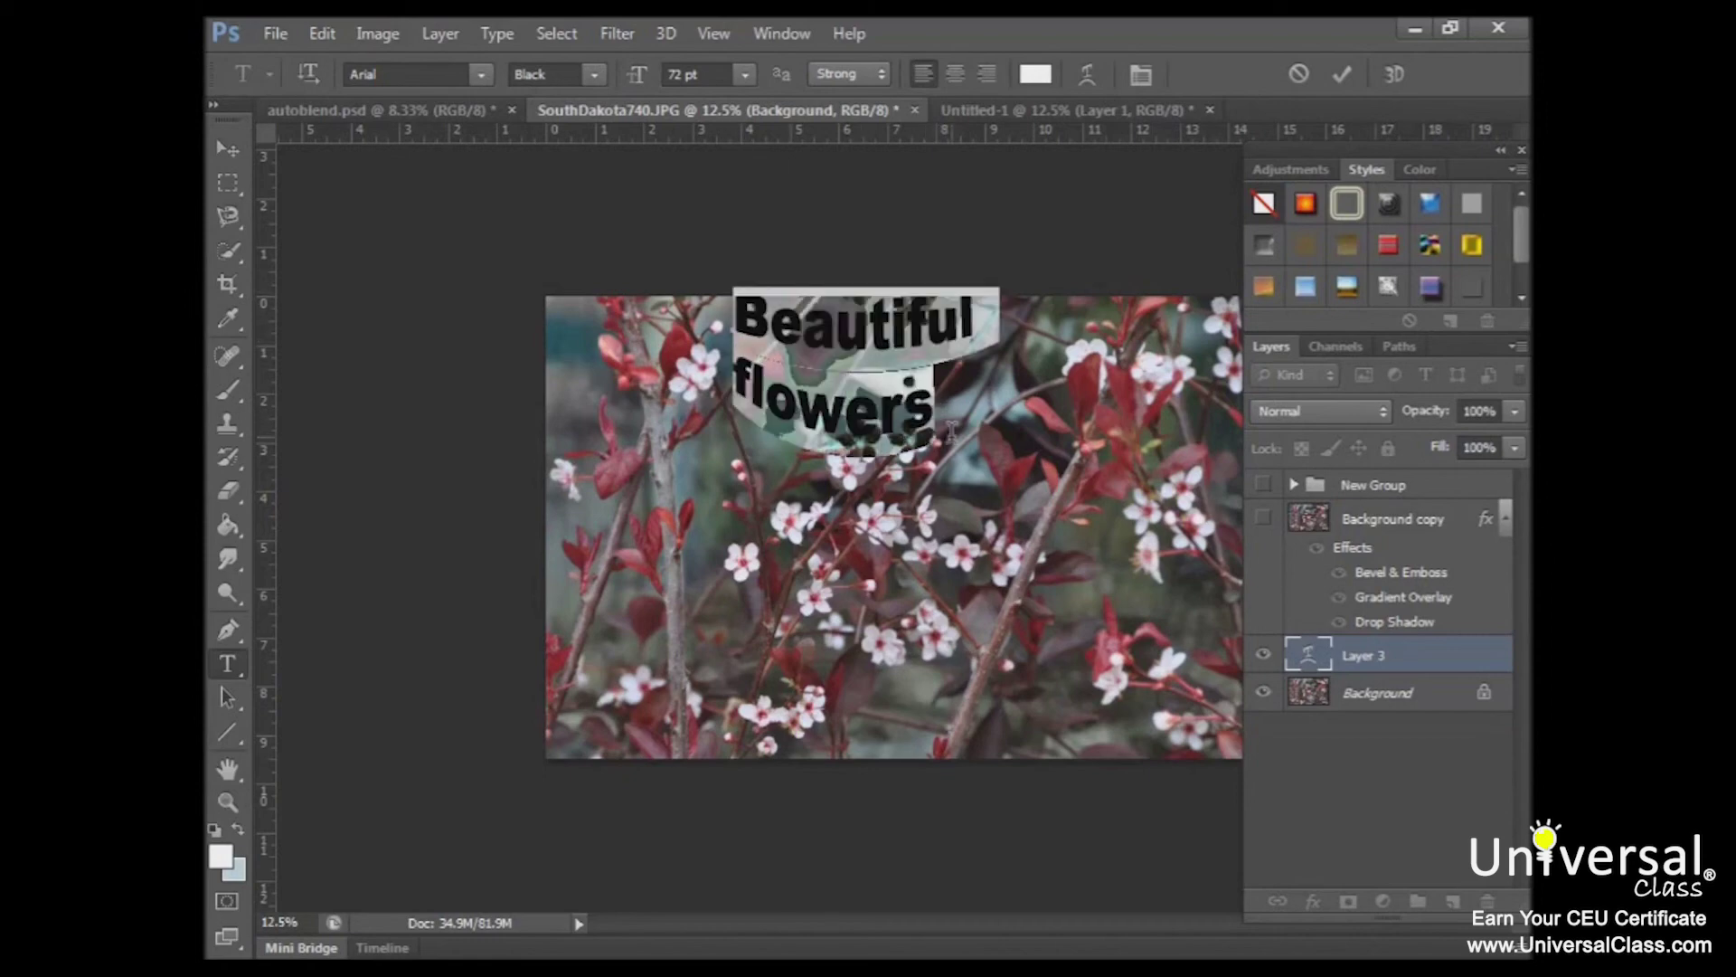
left_click(484, 74)
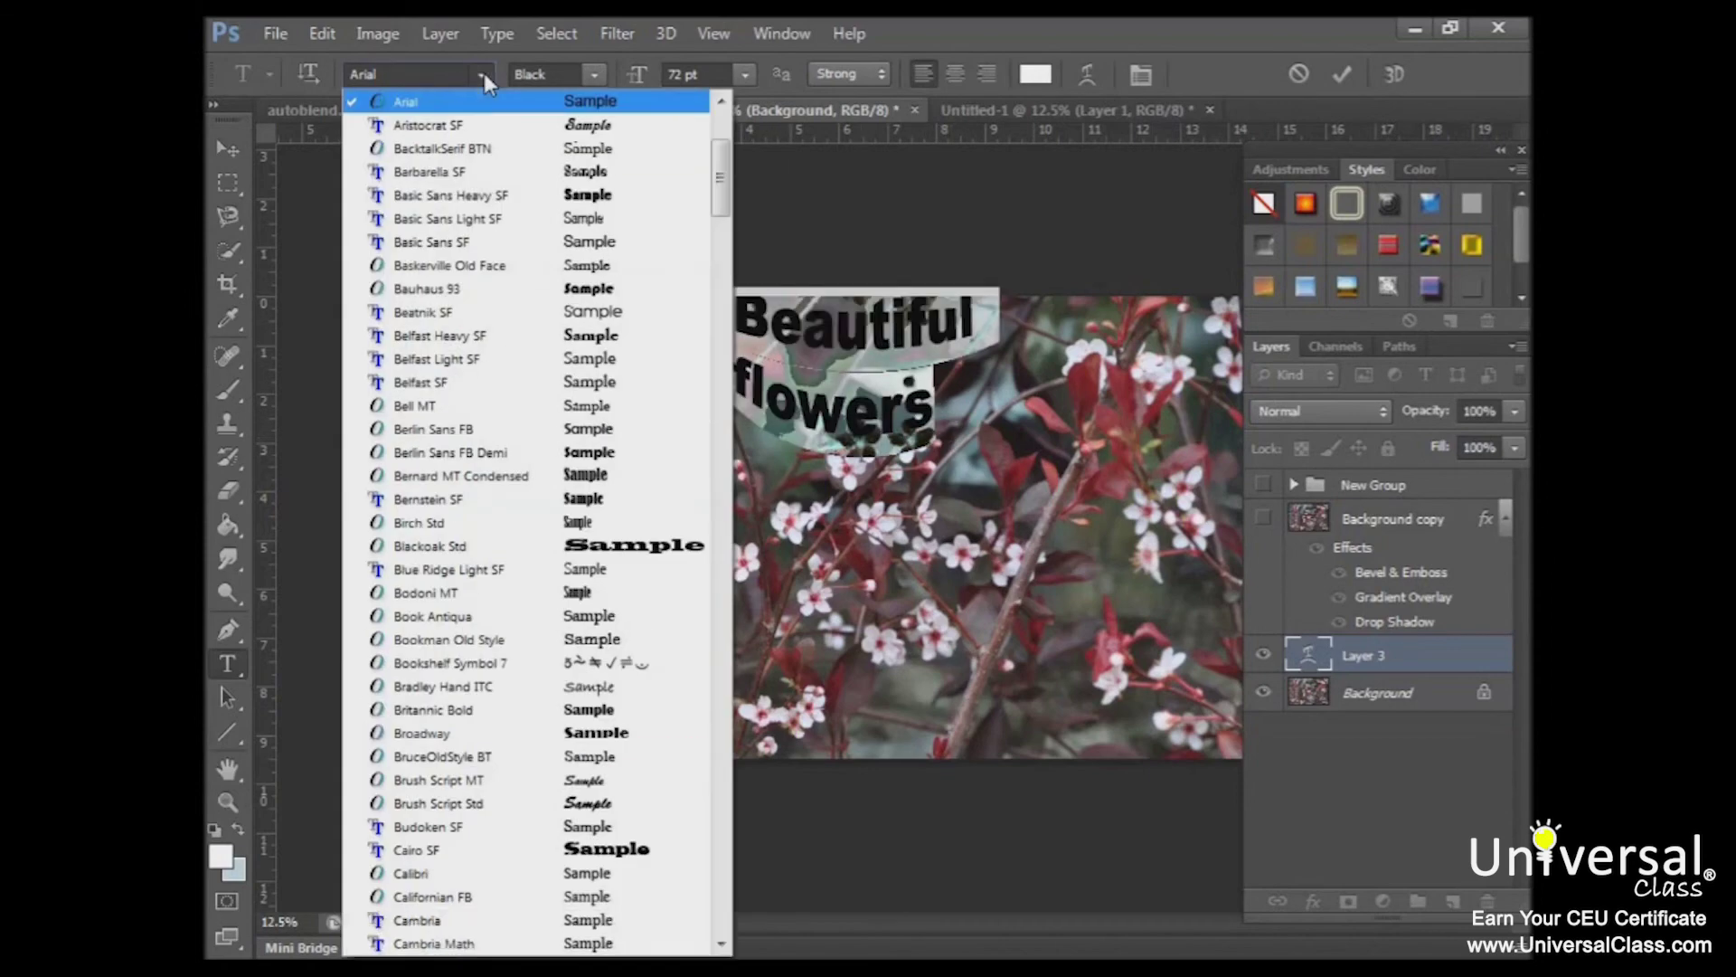
left_click(475, 122)
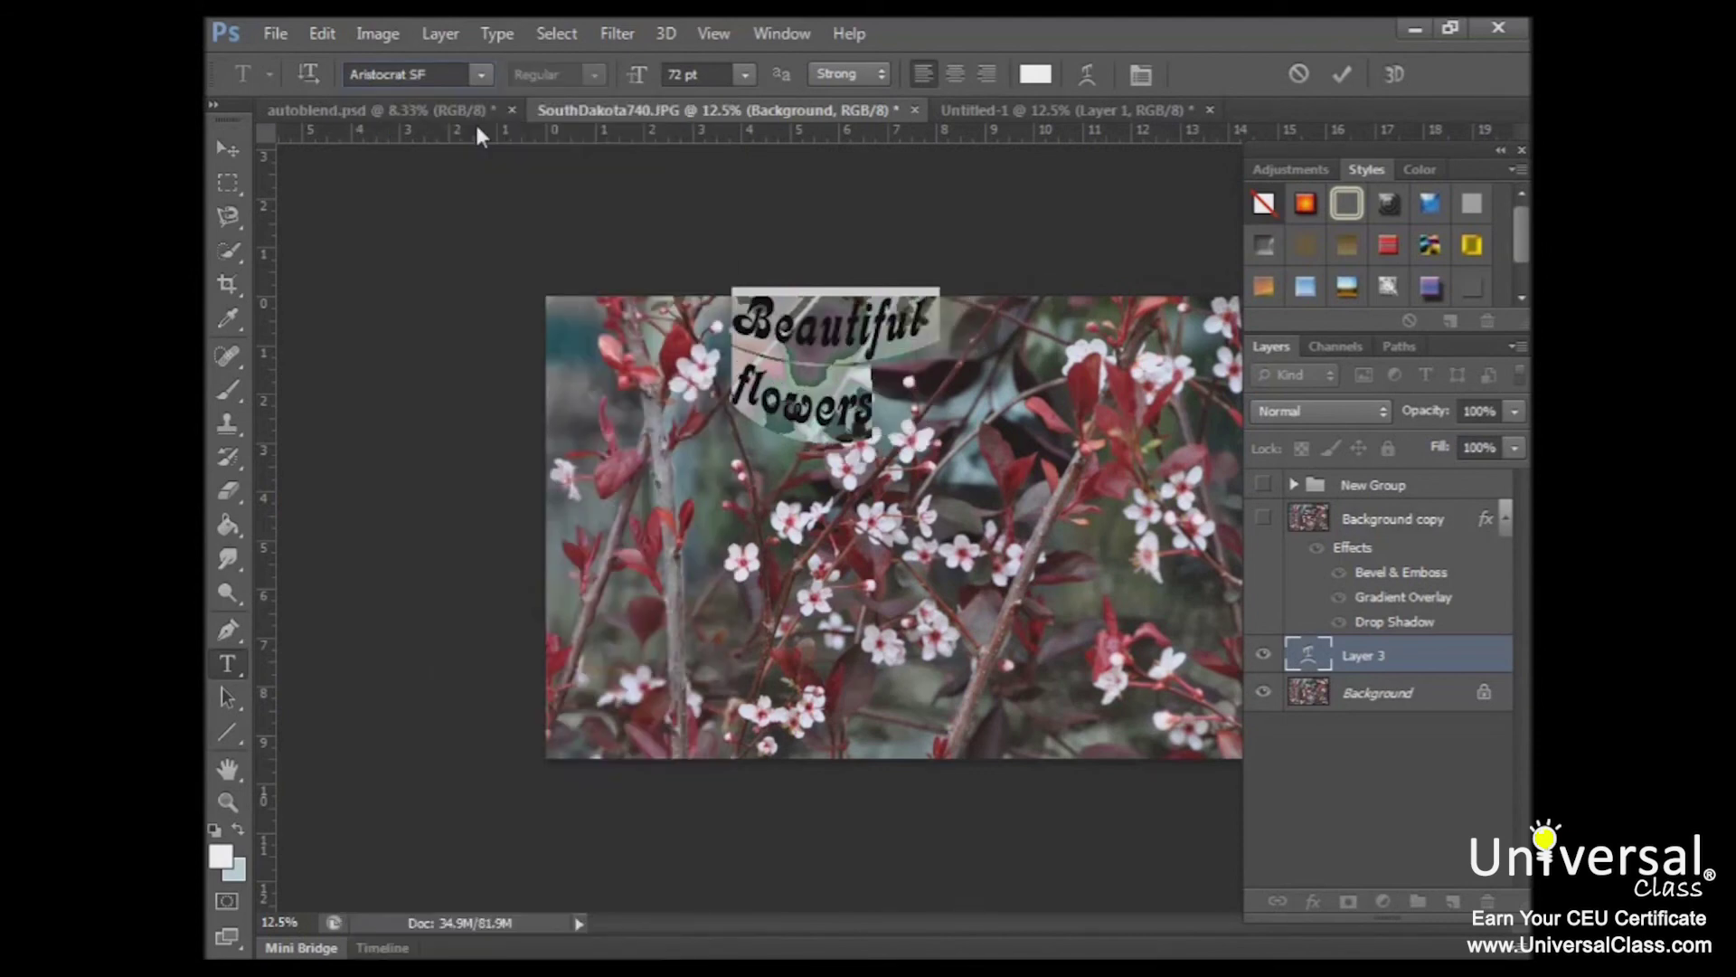
Remove the warp from the text by setting the warp style to None
left_click(1087, 74)
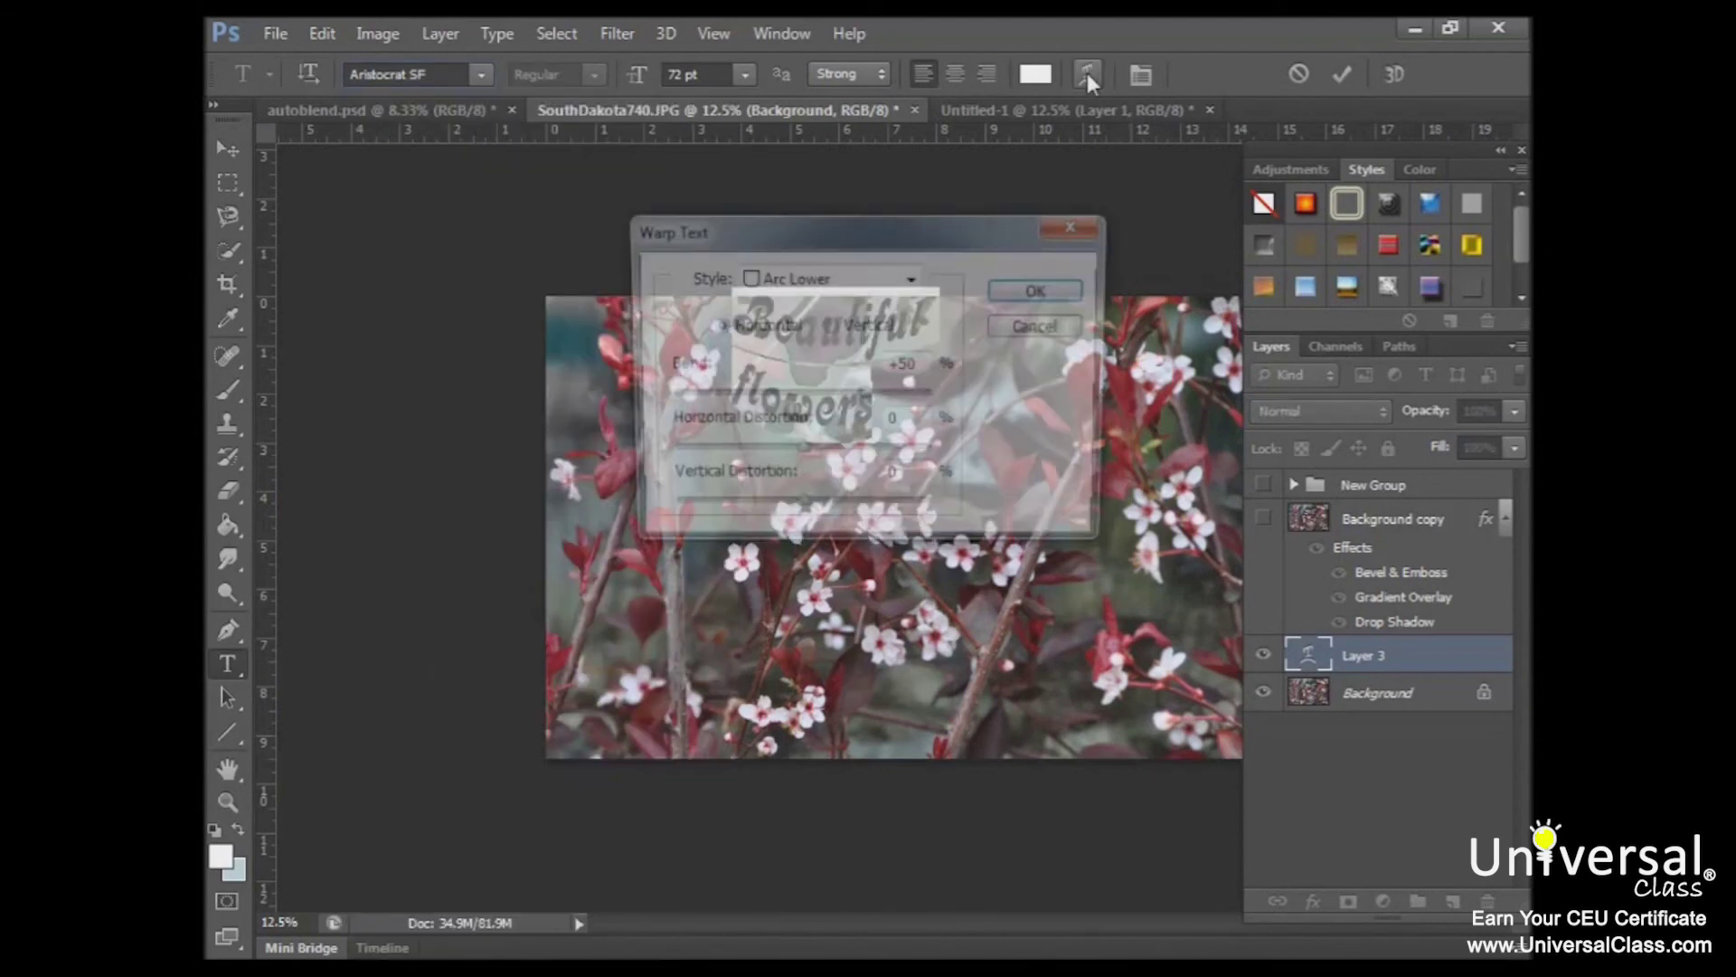
left_click(913, 279)
left_click(796, 308)
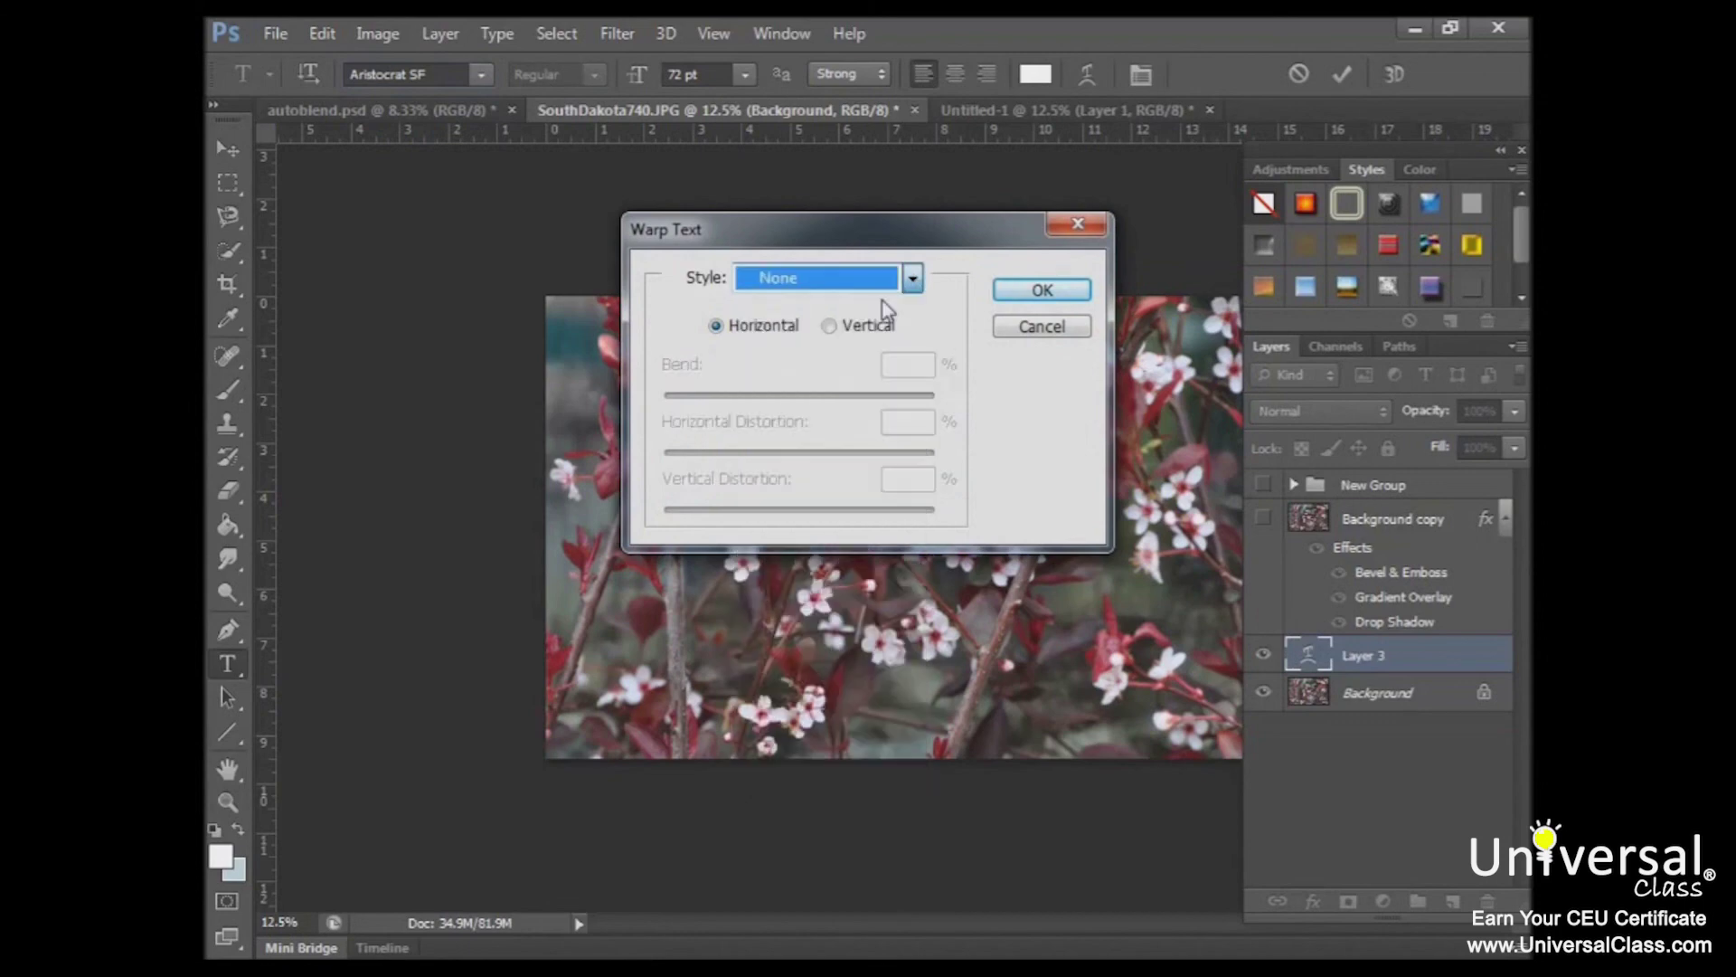
left_click(1042, 289)
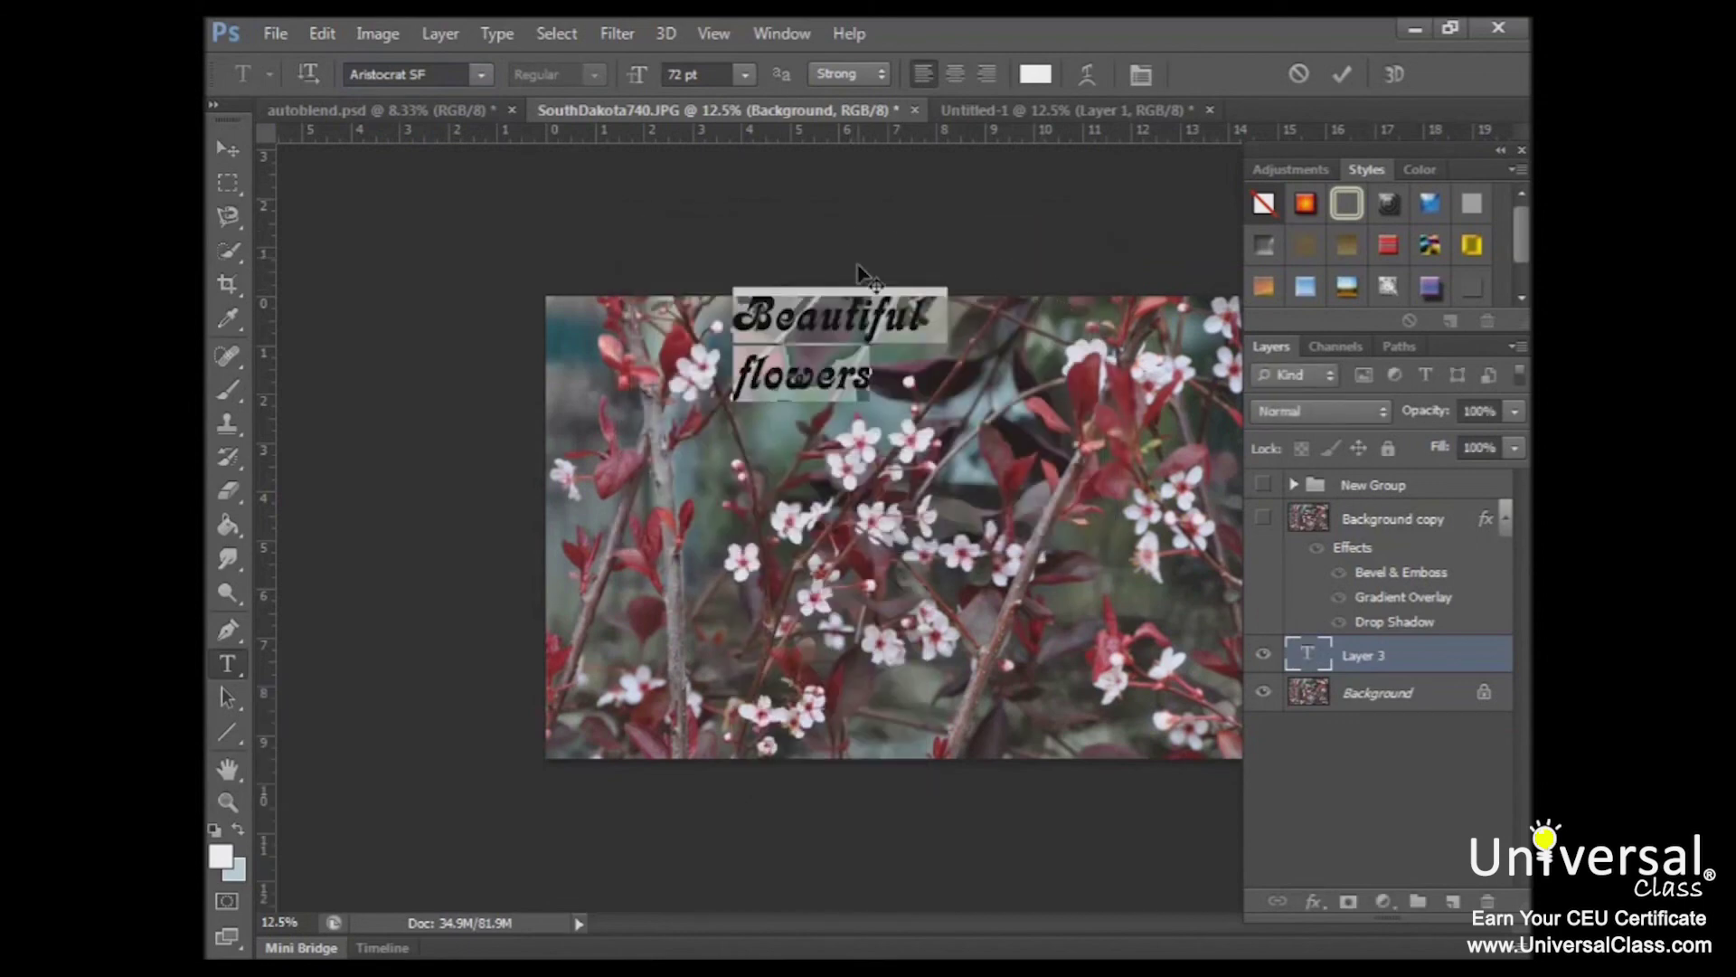
Finish editing the text and move it down and to the right, over the branches right of the photo's center
left_click(967, 367)
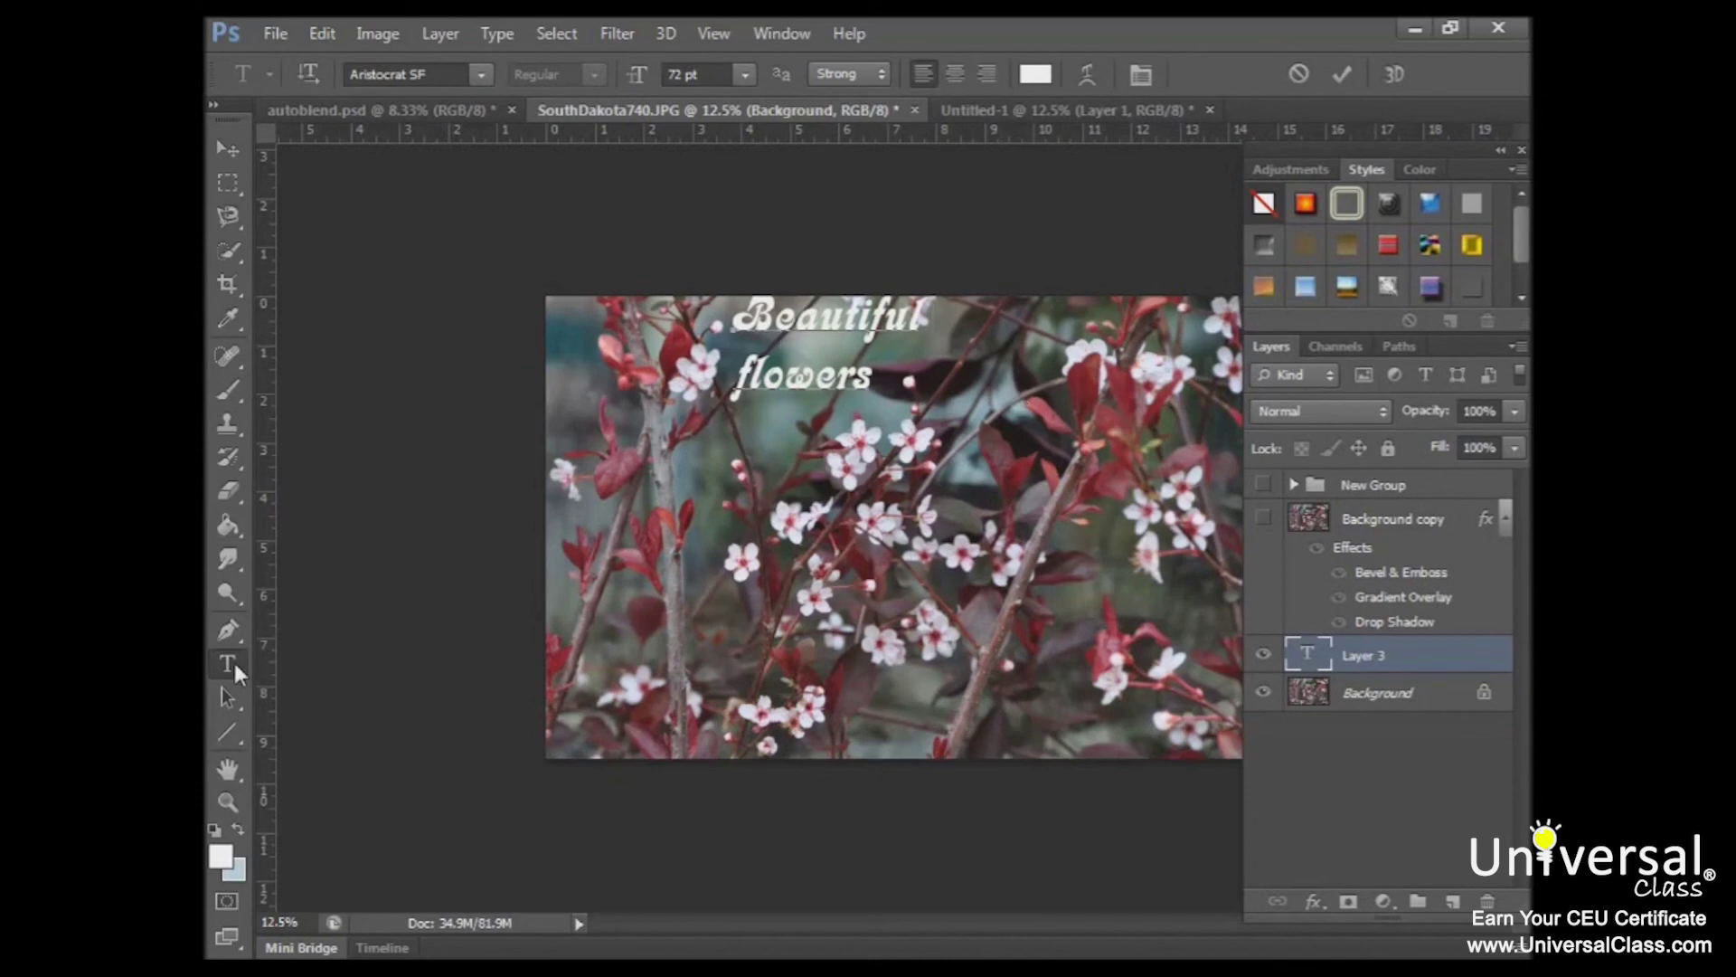
left_click(221, 150)
left_click_drag(869, 362, 1094, 416)
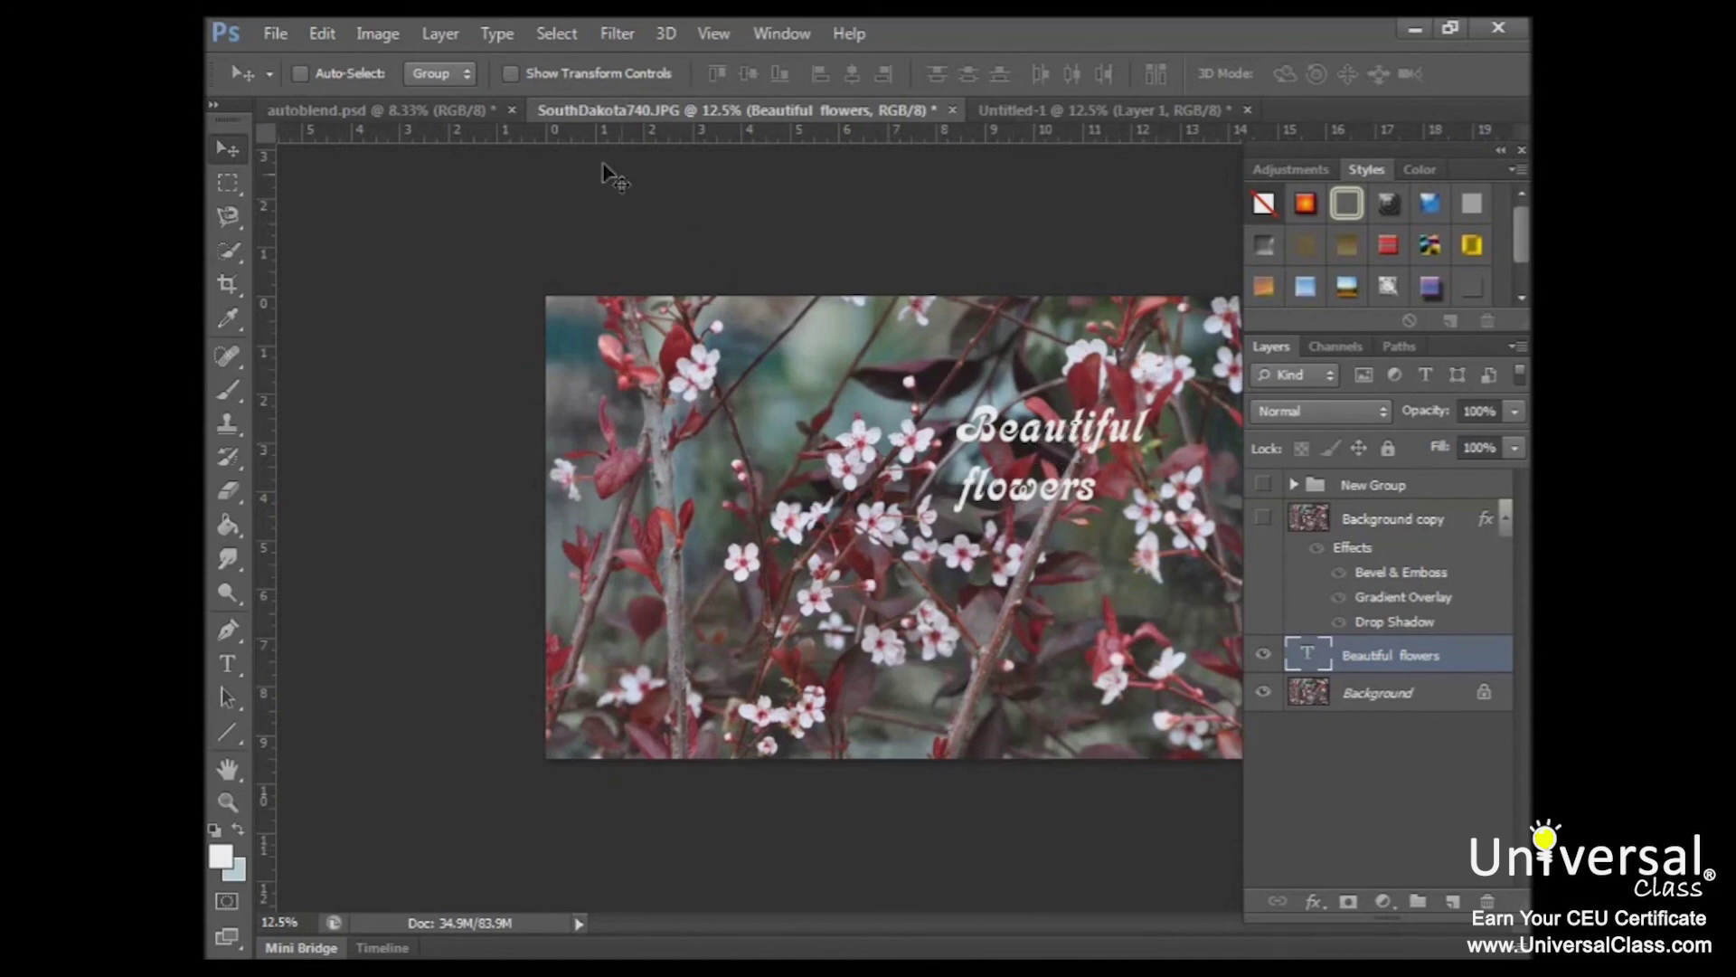
Show transform controls for the text, enlarge it to about 139%, rotate it about -27.5° and move it lower in the photo
left_click(512, 73)
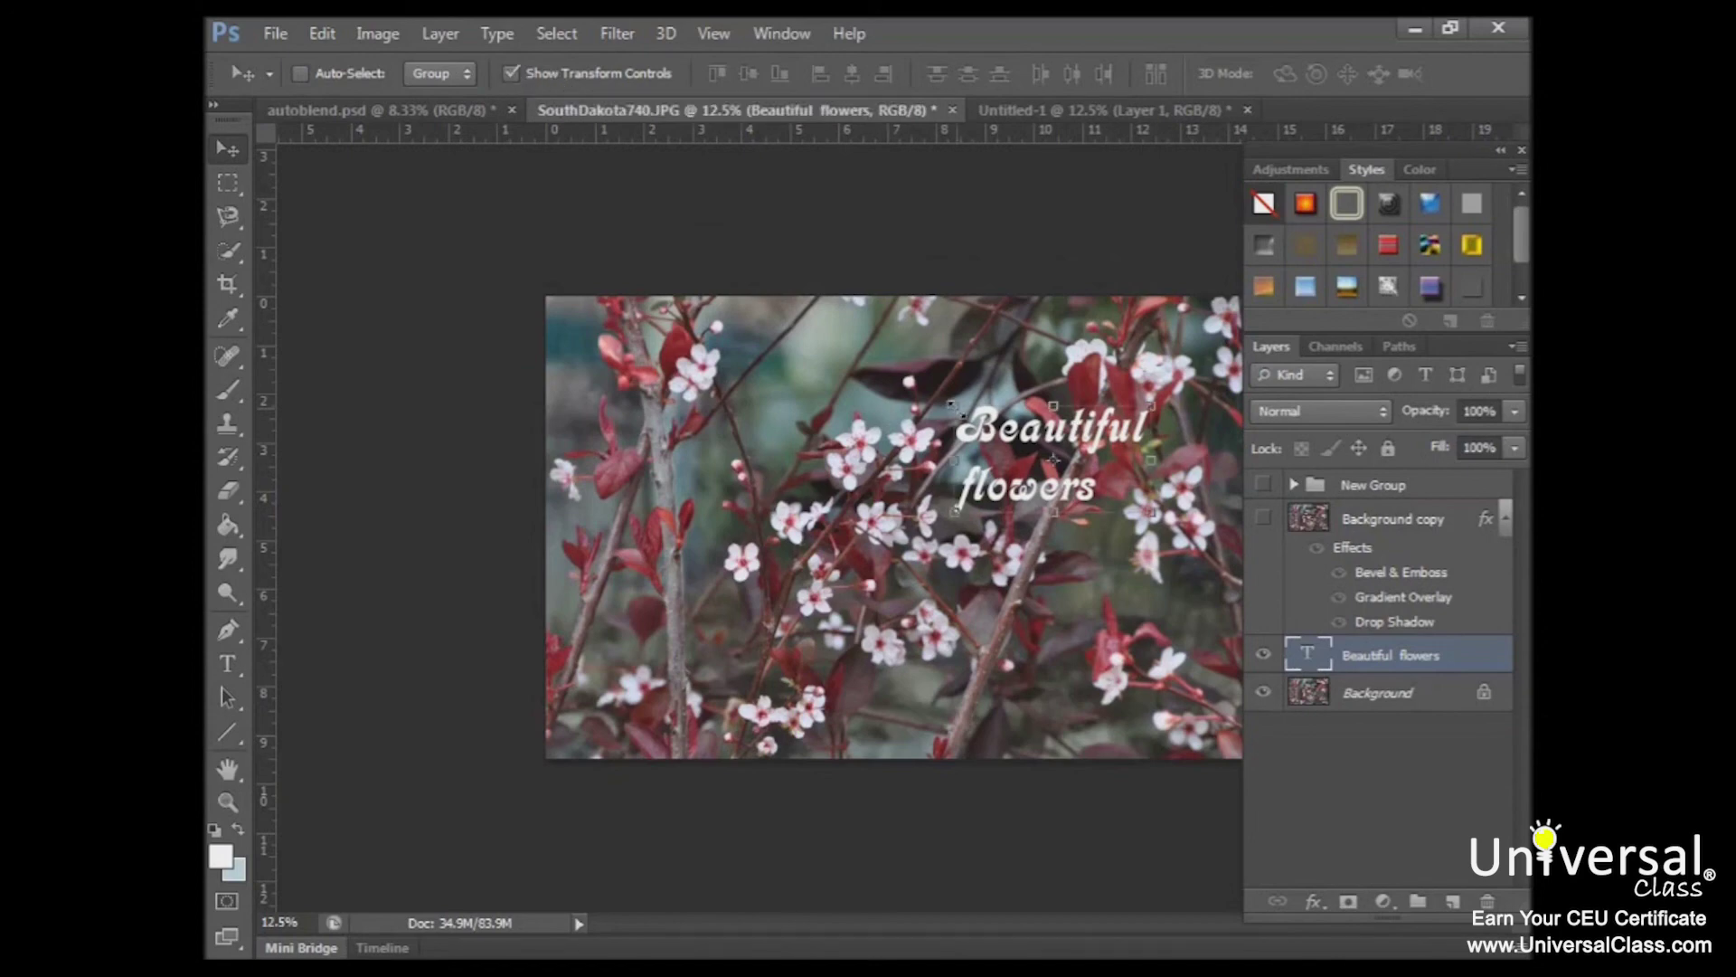
left_click_drag(952, 404, 895, 308)
left_click_drag(993, 441, 1035, 541)
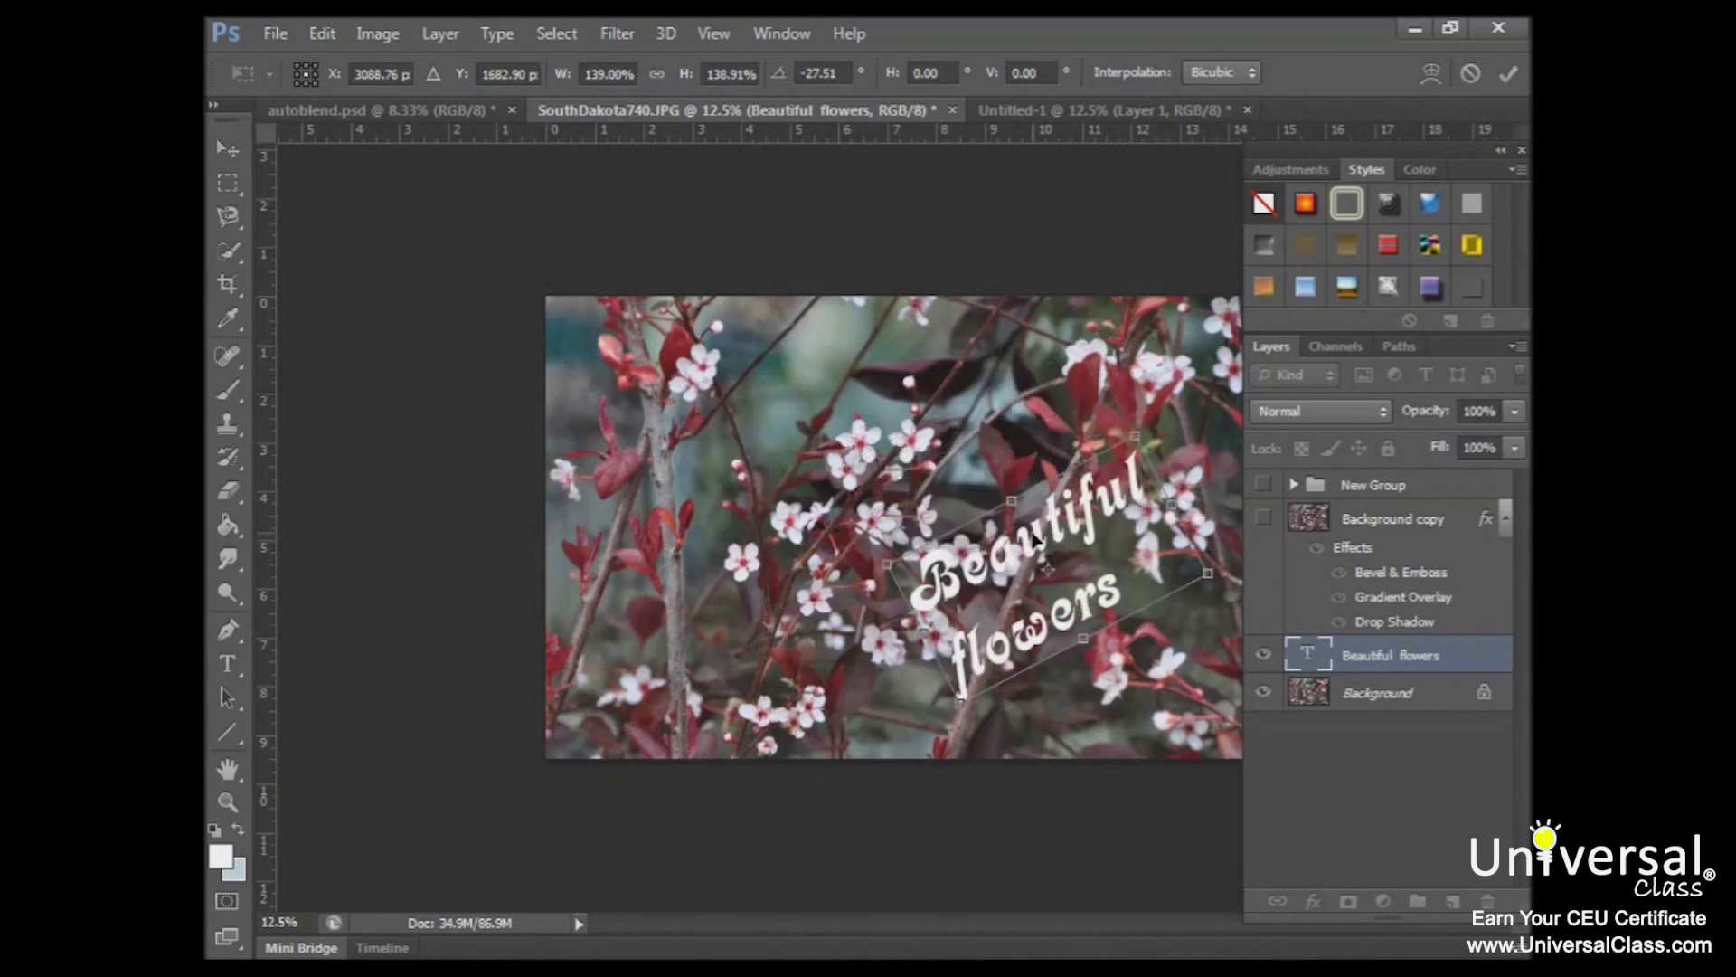